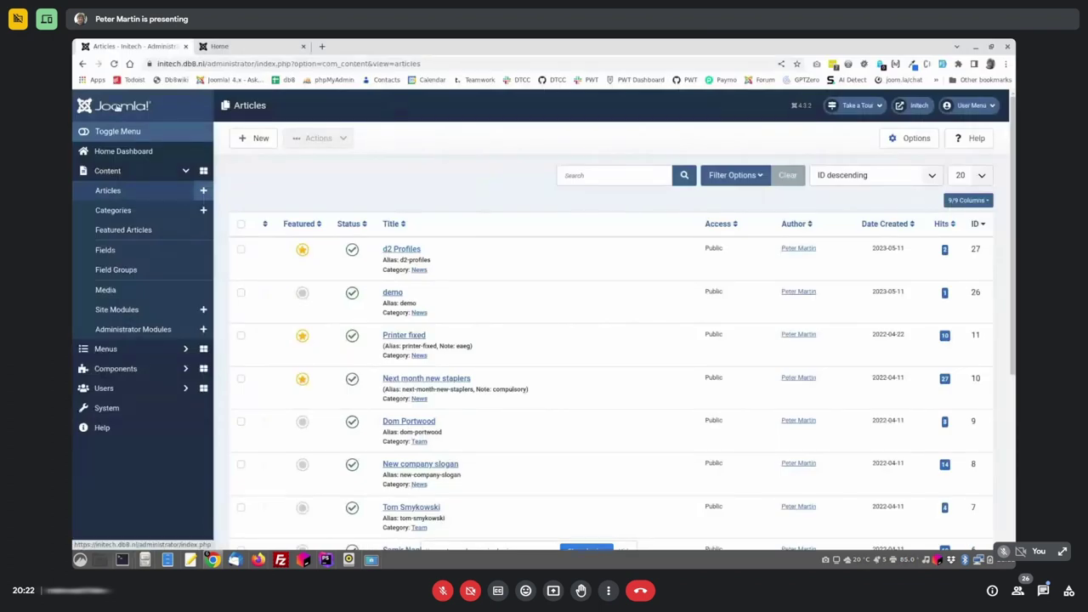
# Return to the admin dashboard and open the public Initech homepage in a new tab
pyautogui.click(117, 107)
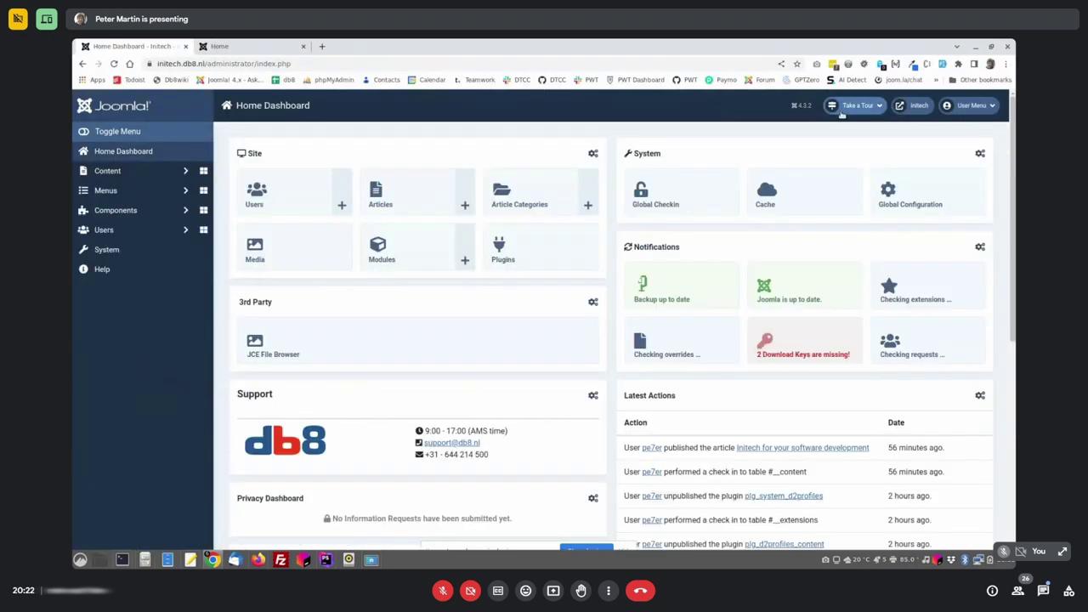
pyautogui.click(915, 106)
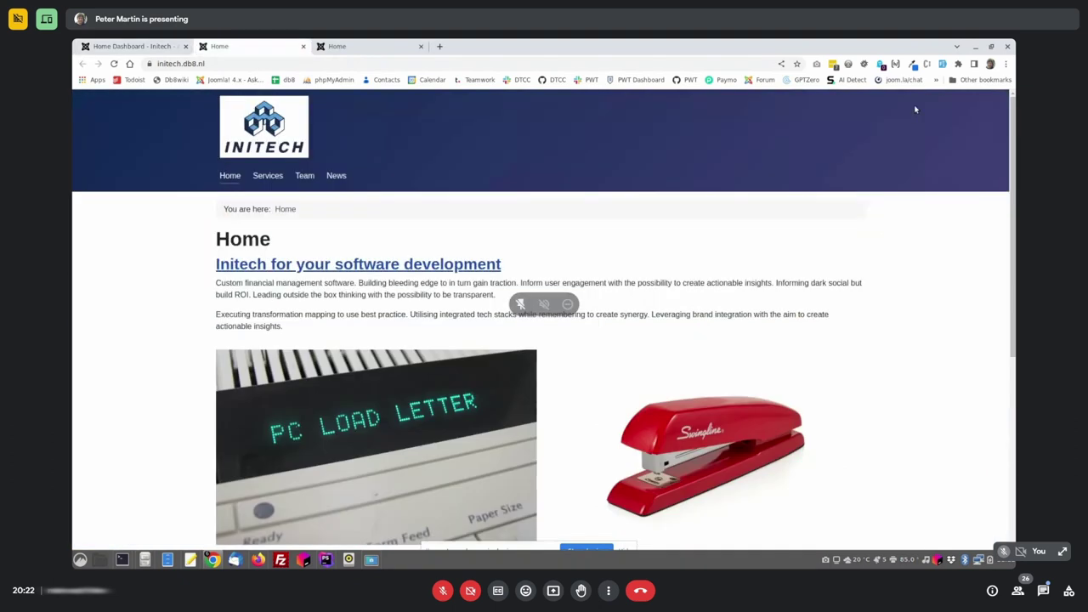
pyautogui.scroll(-4, 842, 323)
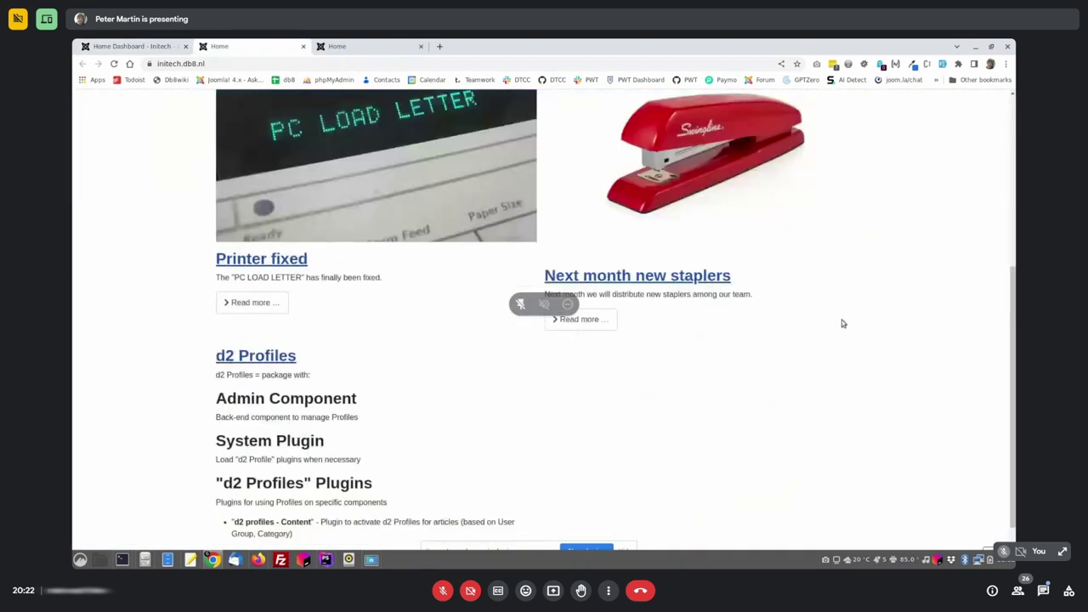
pyautogui.scroll(4, 842, 323)
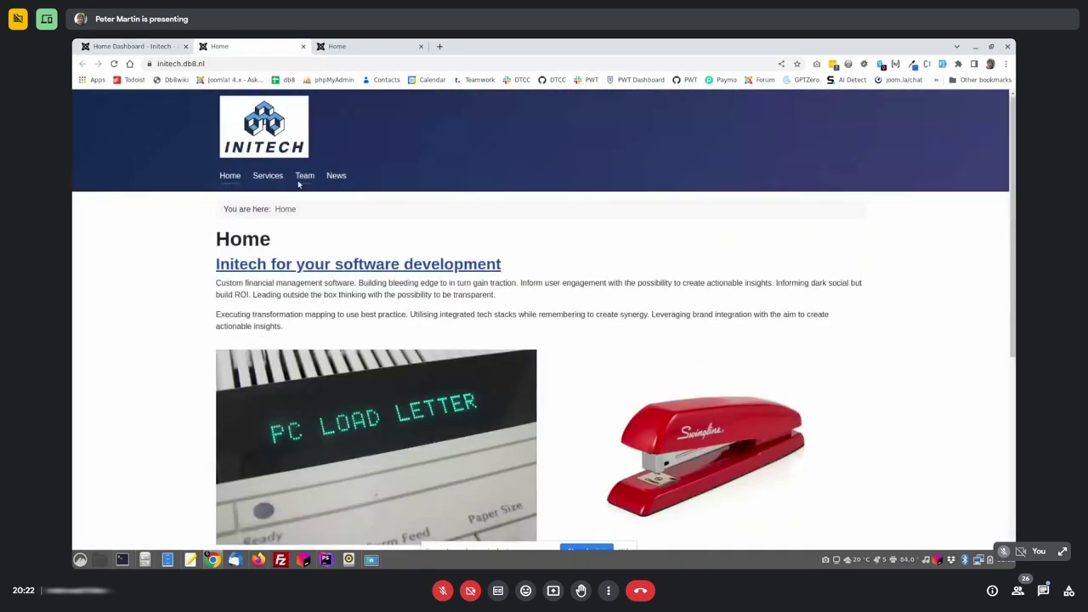
# Look over the Team page, go back to the homepage, then return to the administrator tab
pyautogui.click(304, 176)
pyautogui.scroll(-5, 374, 386)
pyautogui.scroll(5, 374, 387)
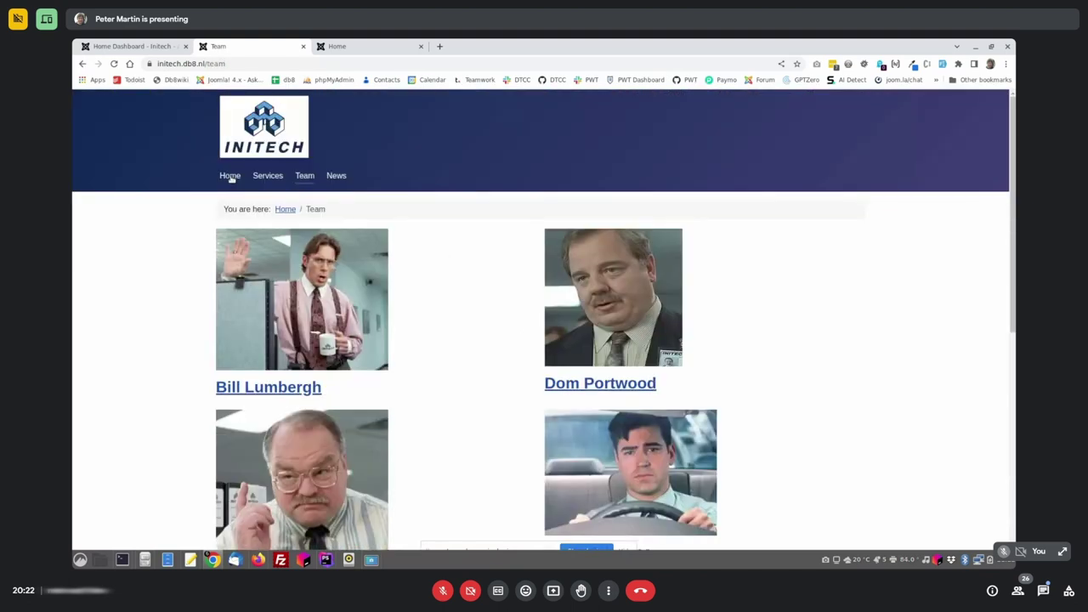
pyautogui.click(231, 176)
pyautogui.click(136, 43)
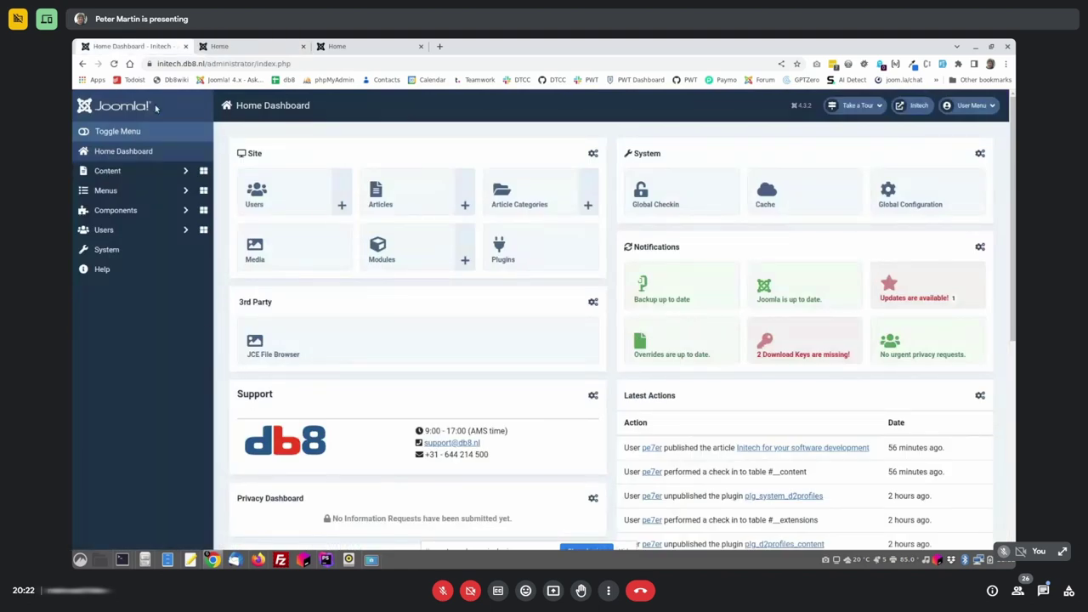
pyautogui.click(376, 194)
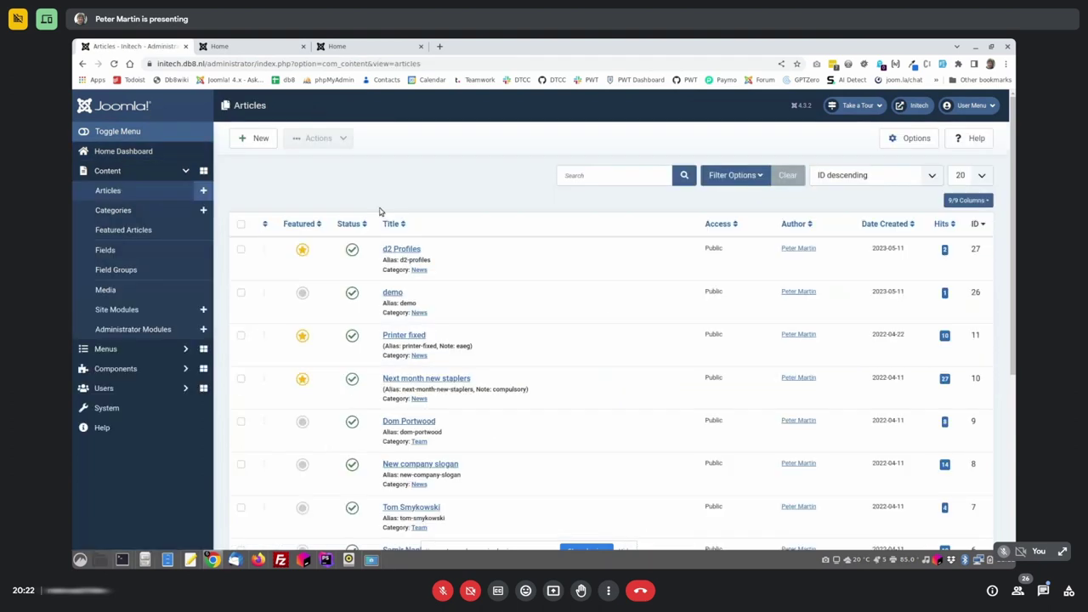
pyautogui.scroll(-5, 435, 339)
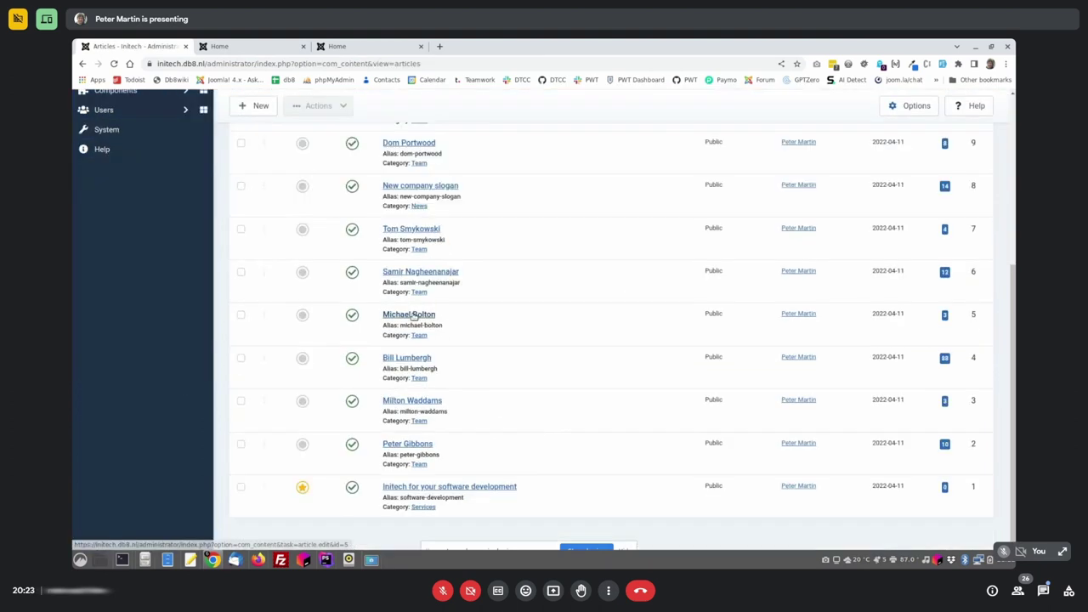
pyautogui.click(412, 315)
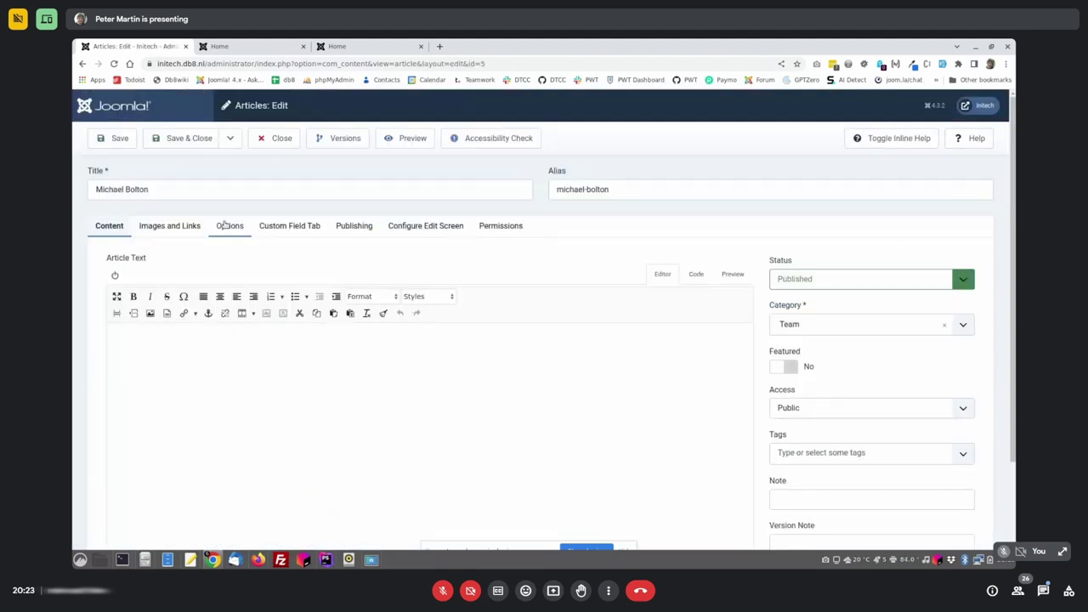
pyautogui.click(187, 226)
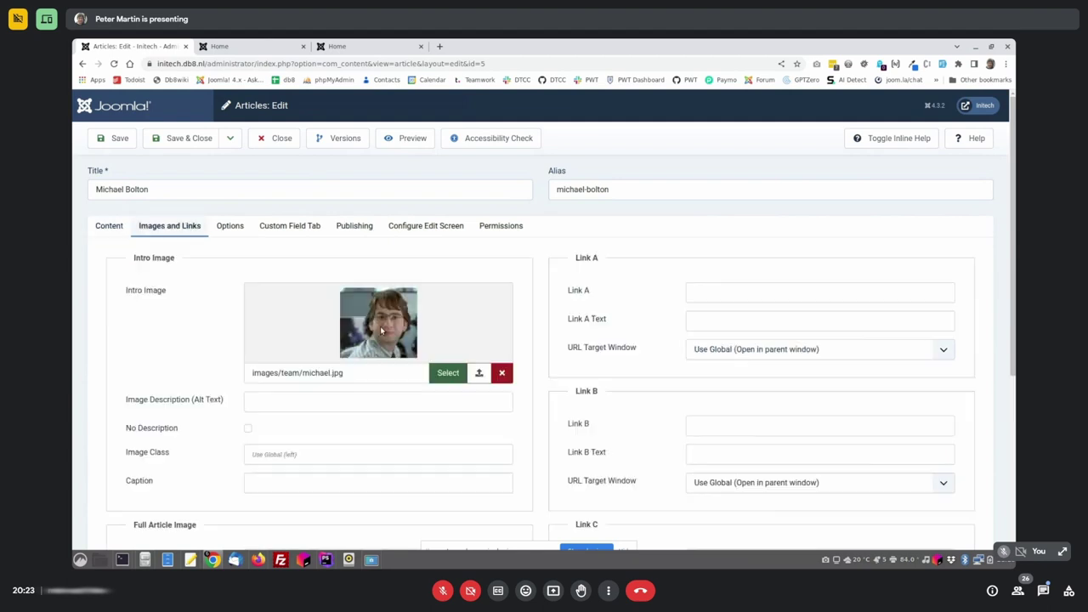
pyautogui.scroll(-2, 312, 438)
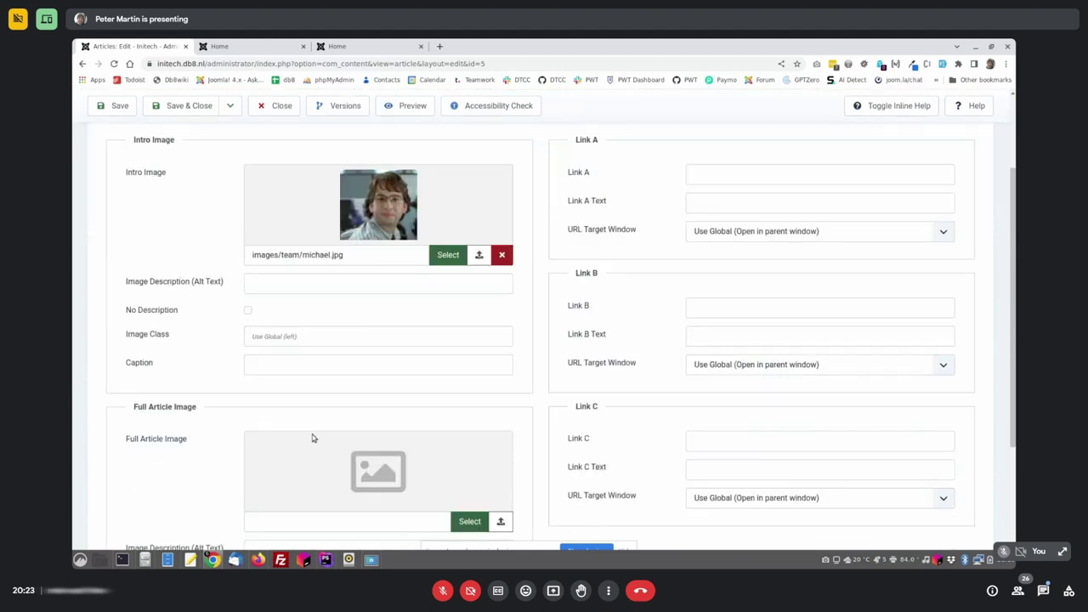
pyautogui.scroll(2, 312, 438)
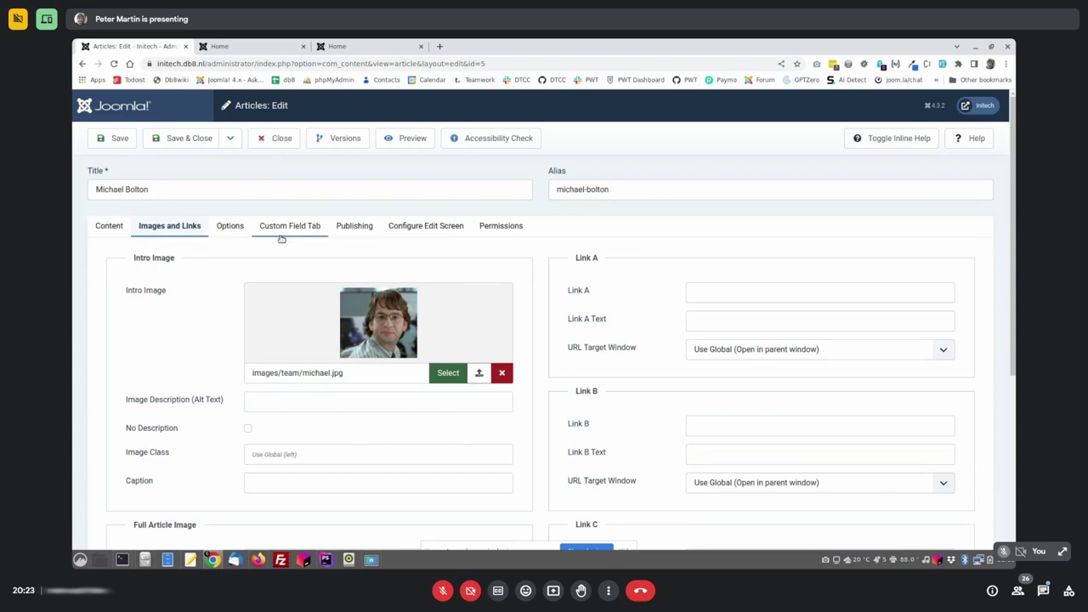
pyautogui.click(283, 142)
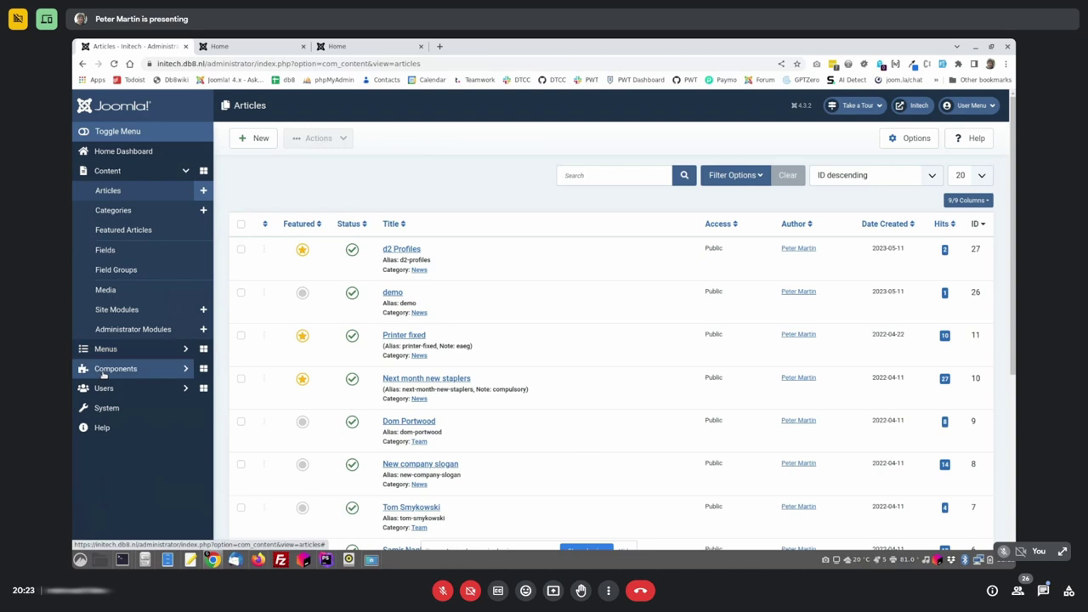
# Enable the System - d2 Profiles plugin from the d2 Profiles dashboard
pyautogui.click(102, 370)
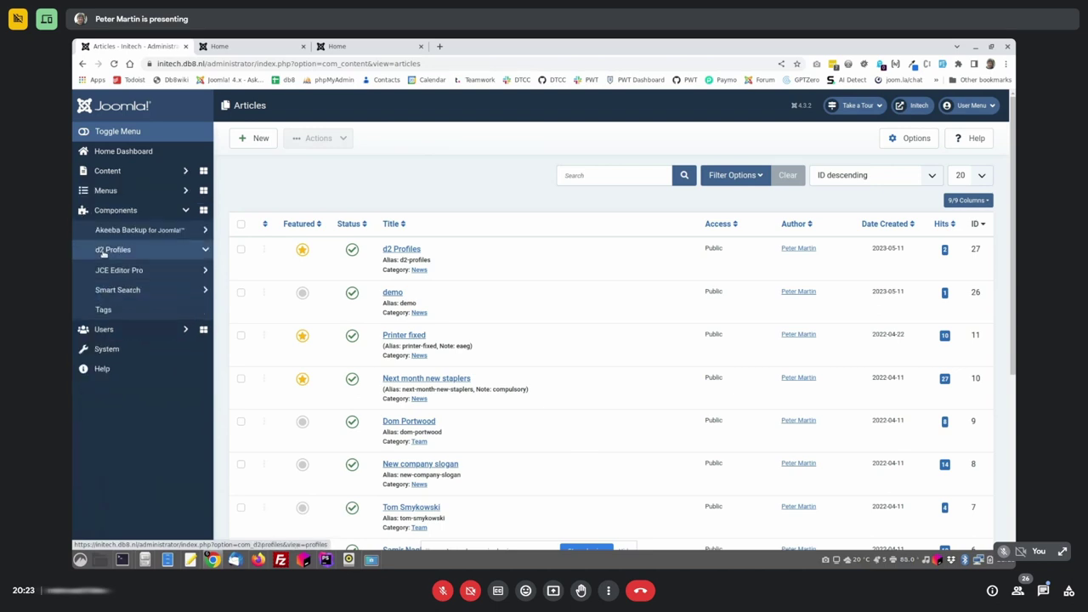
pyautogui.click(102, 252)
pyautogui.click(119, 289)
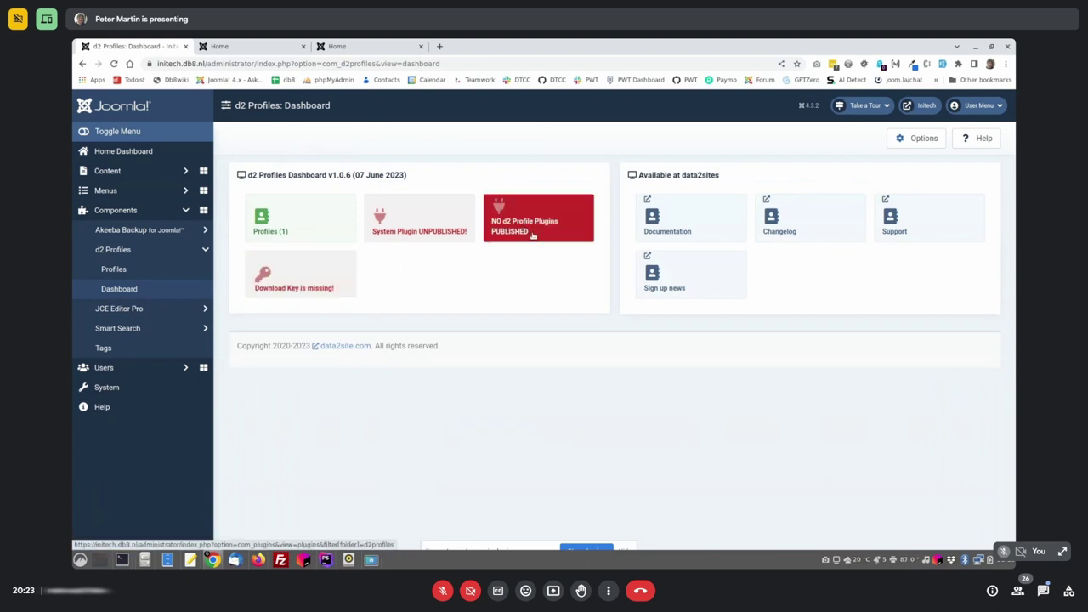
pyautogui.click(424, 231)
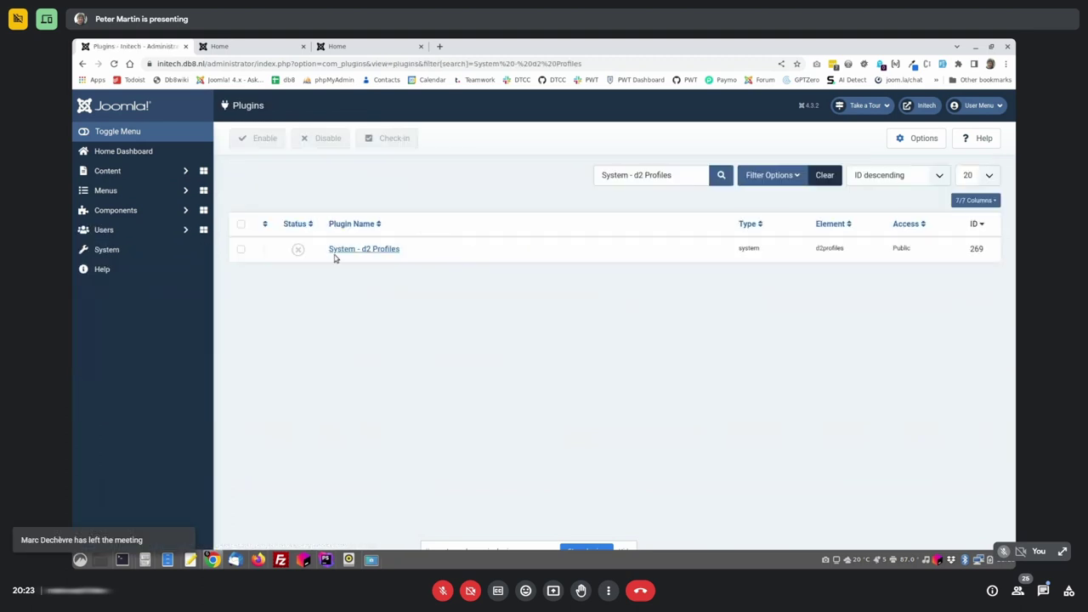
pyautogui.click(297, 249)
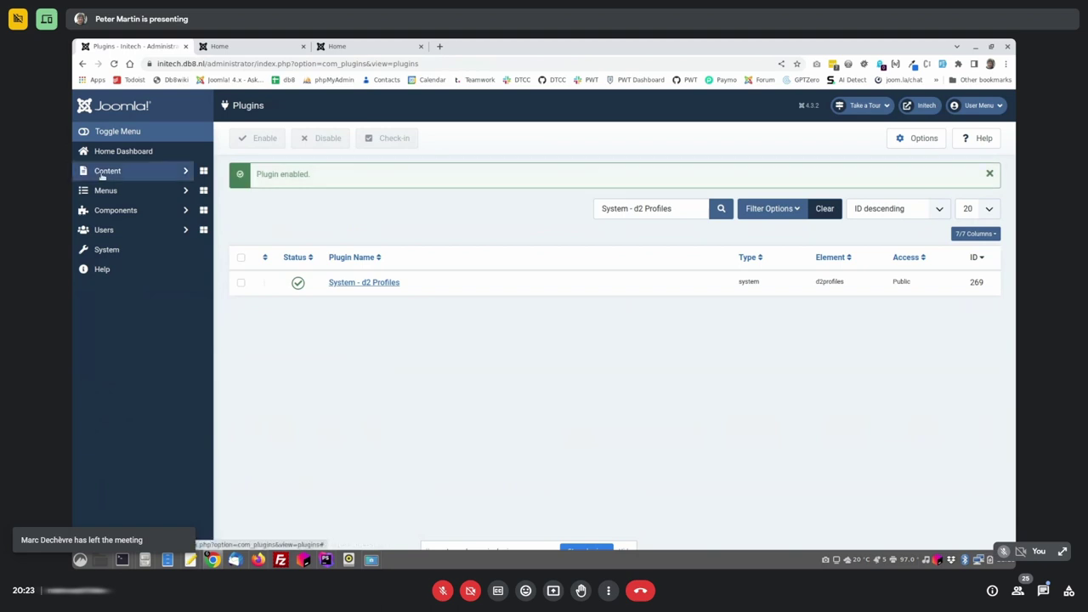
# Glance at the Articles list, then enable the d2 Profiles - Articles plugin from the dashboard
pyautogui.click(103, 173)
pyautogui.click(100, 192)
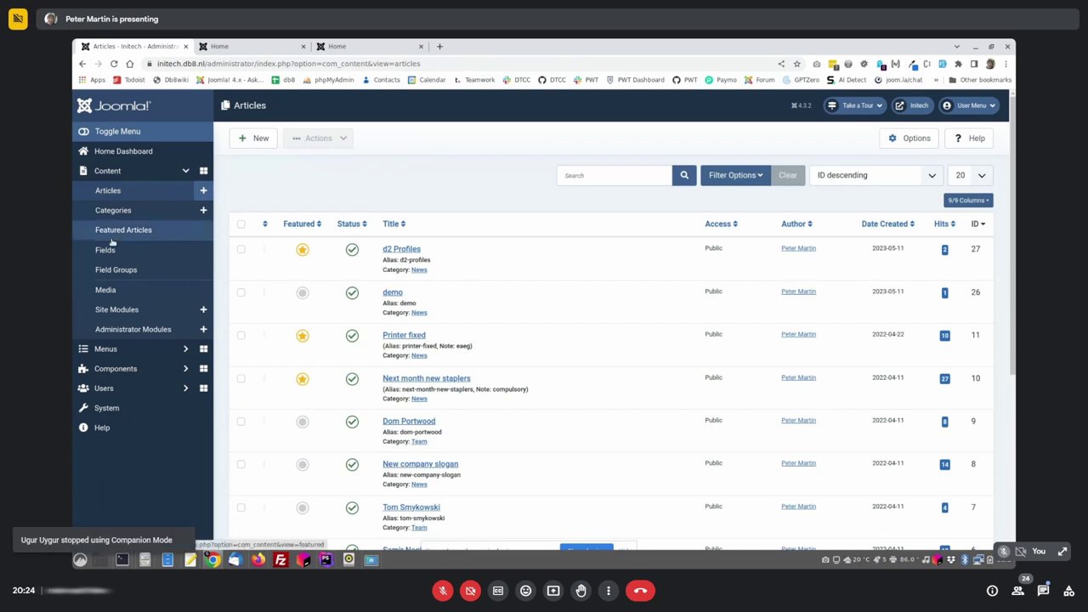
pyautogui.click(115, 368)
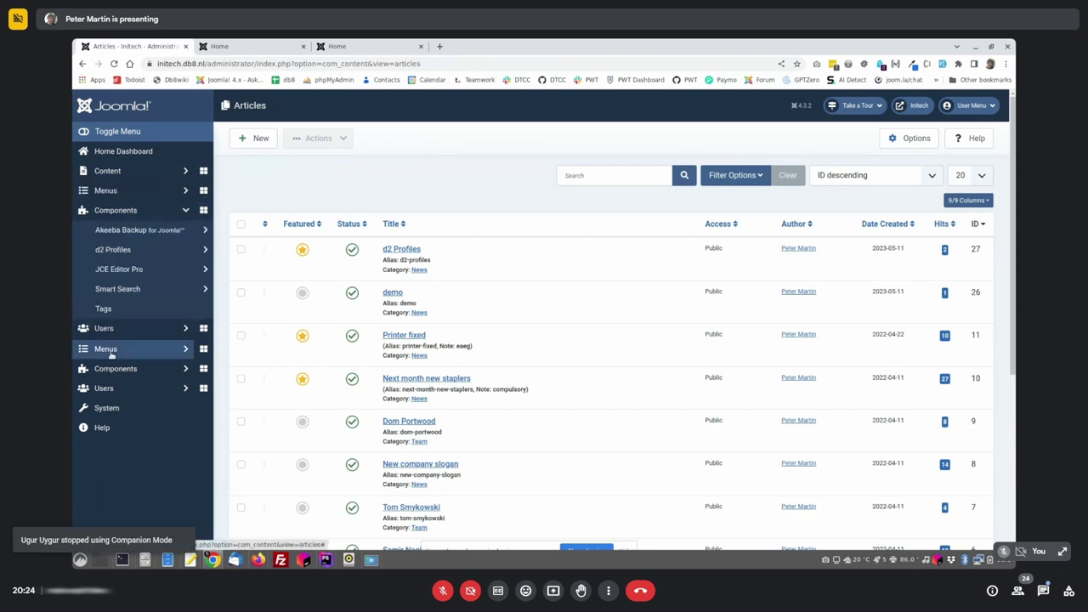
pyautogui.click(105, 253)
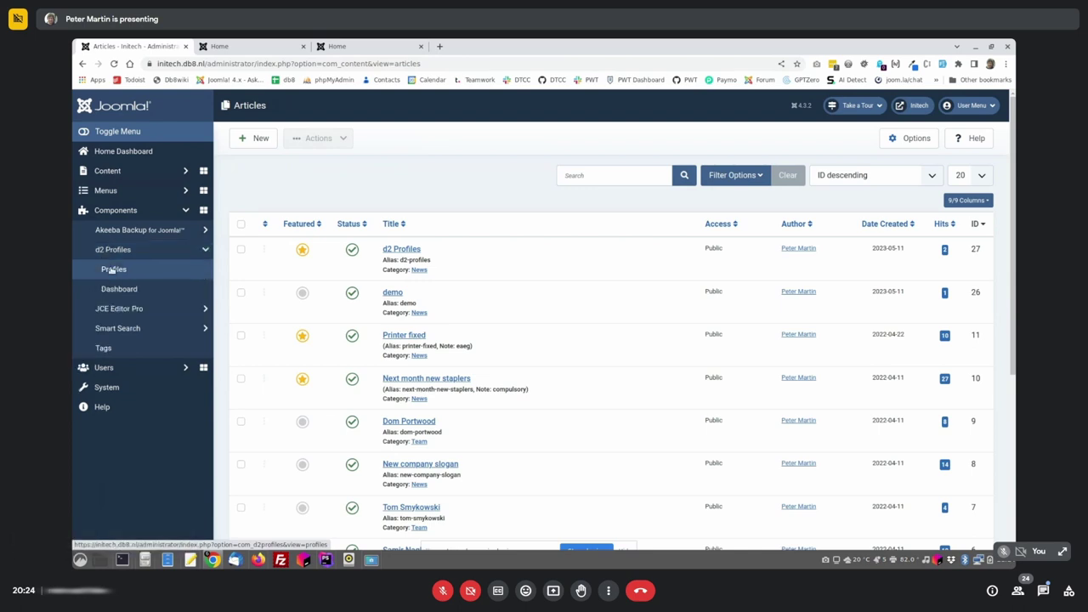
pyautogui.click(119, 289)
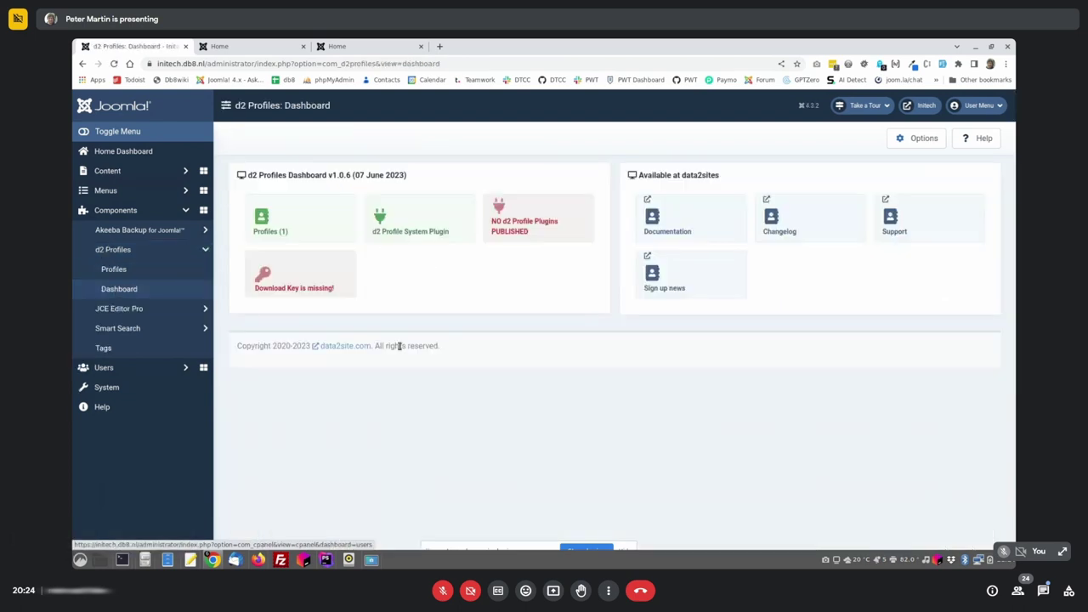
pyautogui.click(524, 222)
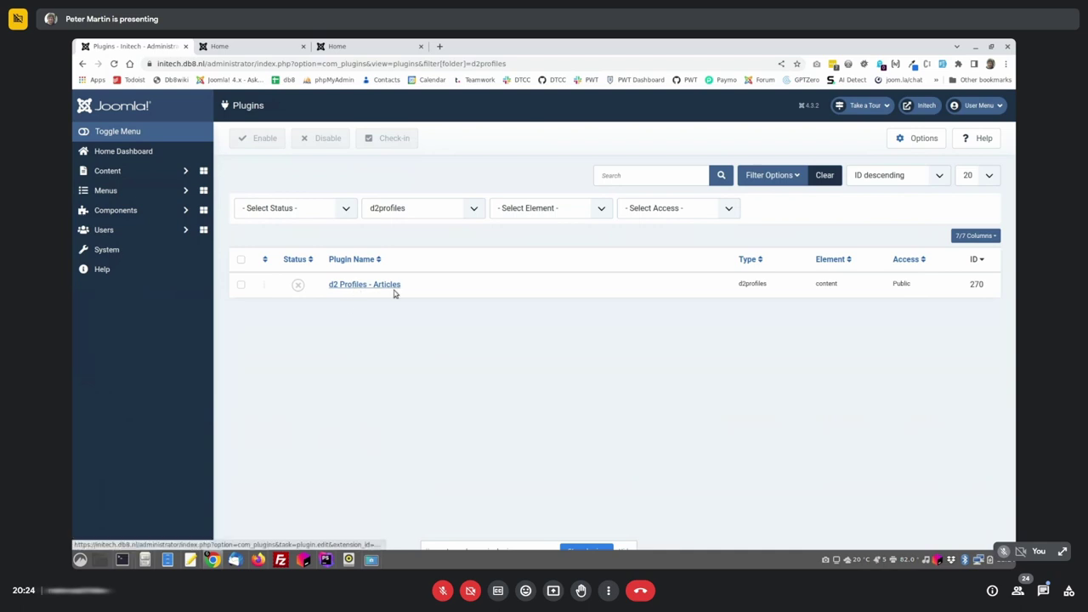
pyautogui.click(297, 286)
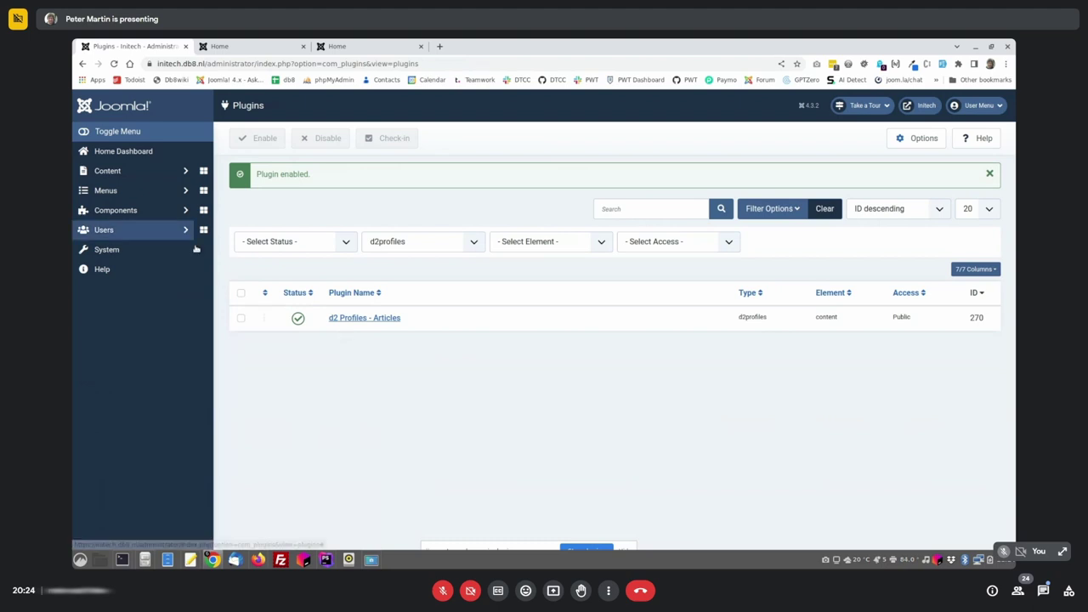
# Set Show Images in Articles to Placeholder in the d2 Profiles - Articles plugin and save
pyautogui.click(353, 319)
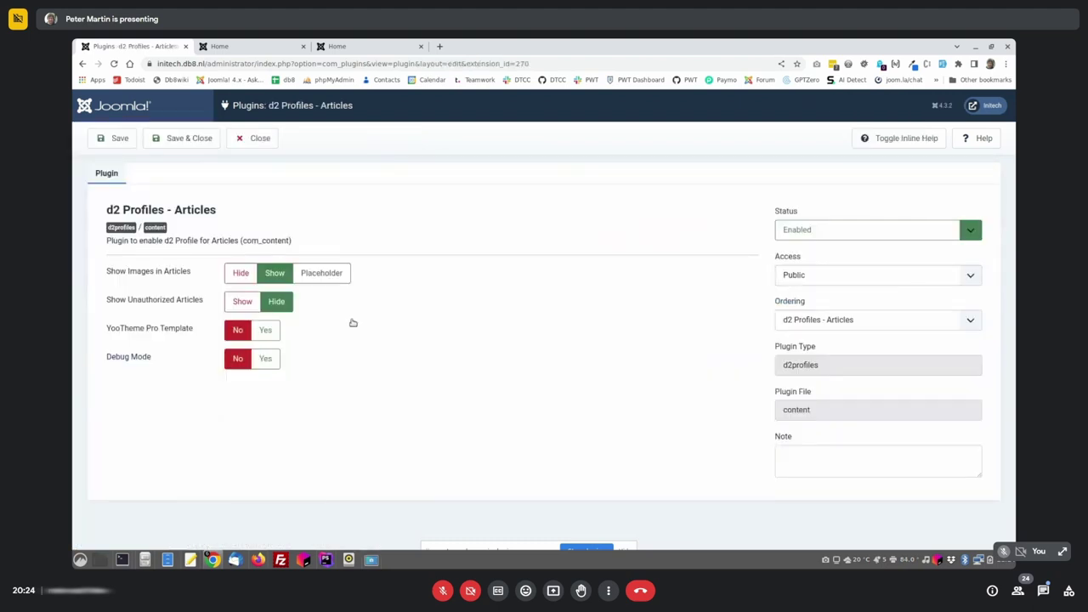
pyautogui.moveTo(106, 271); pyautogui.dragTo(223, 275)
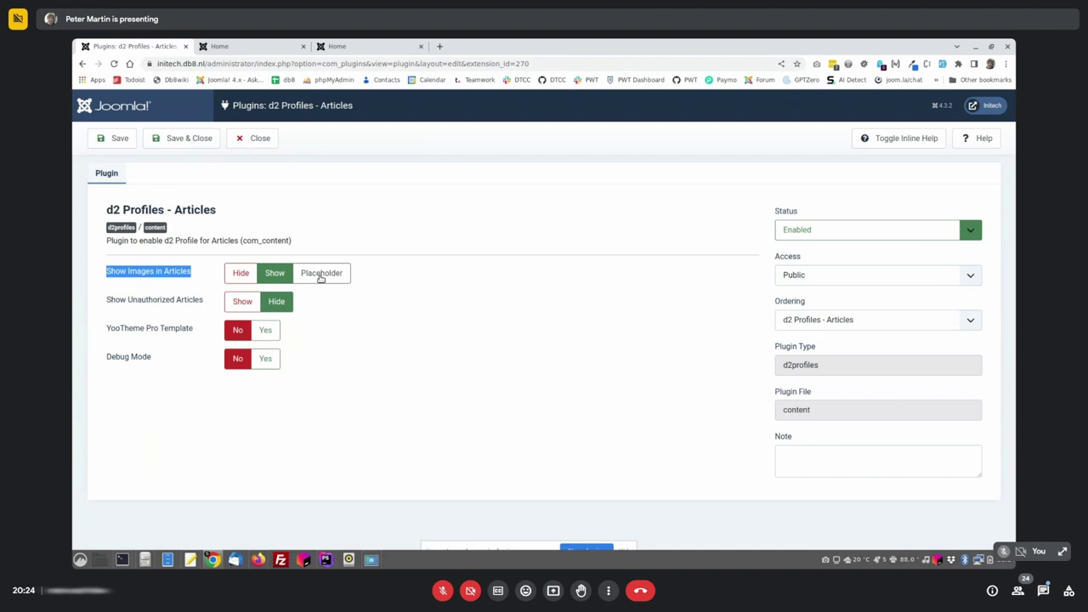
pyautogui.click(321, 274)
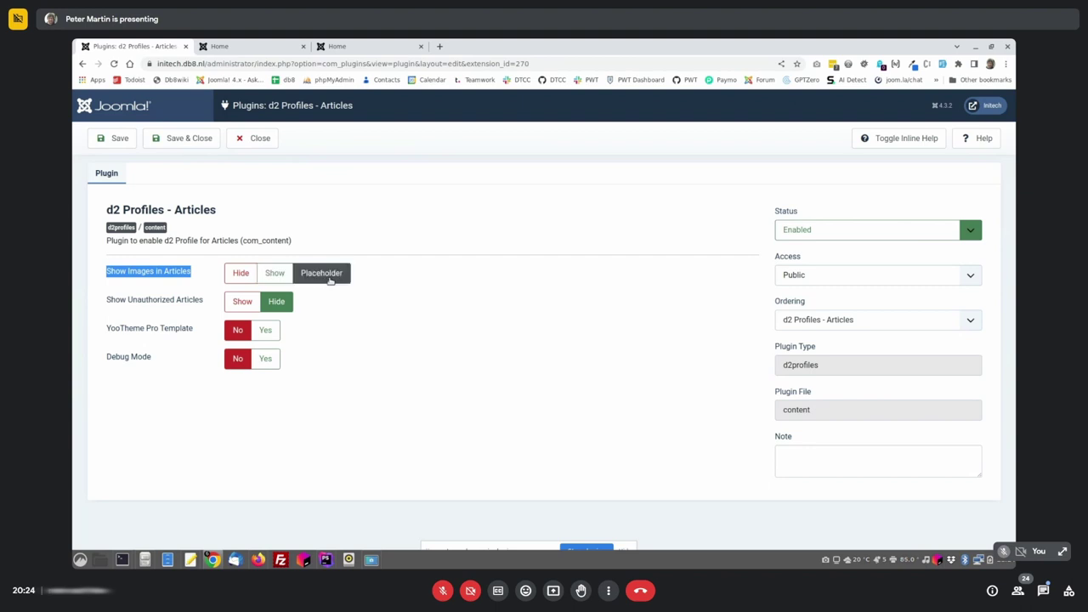
pyautogui.click(113, 142)
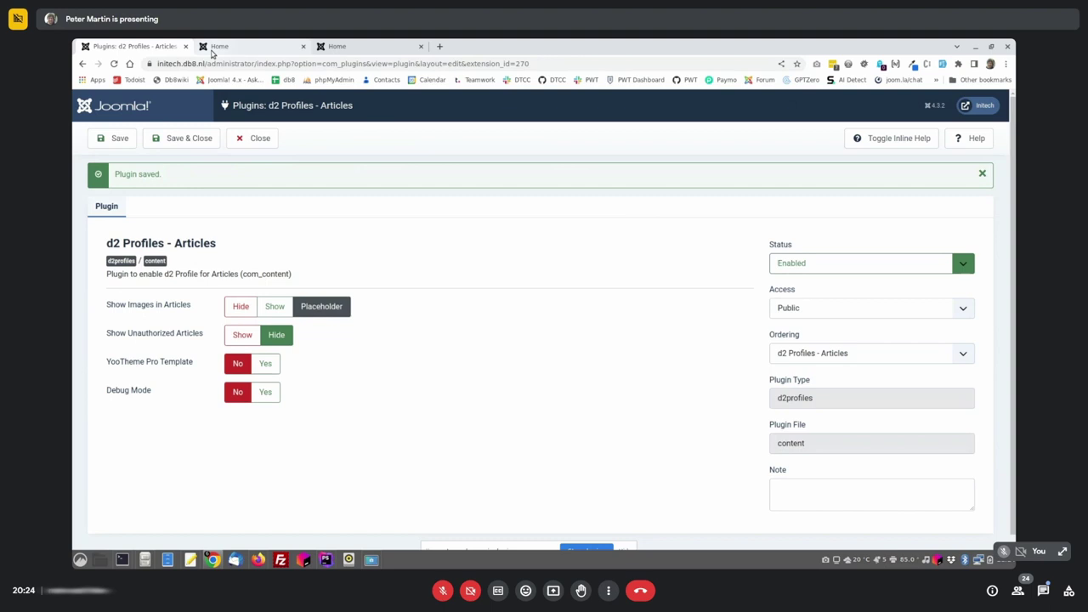
pyautogui.click(214, 47)
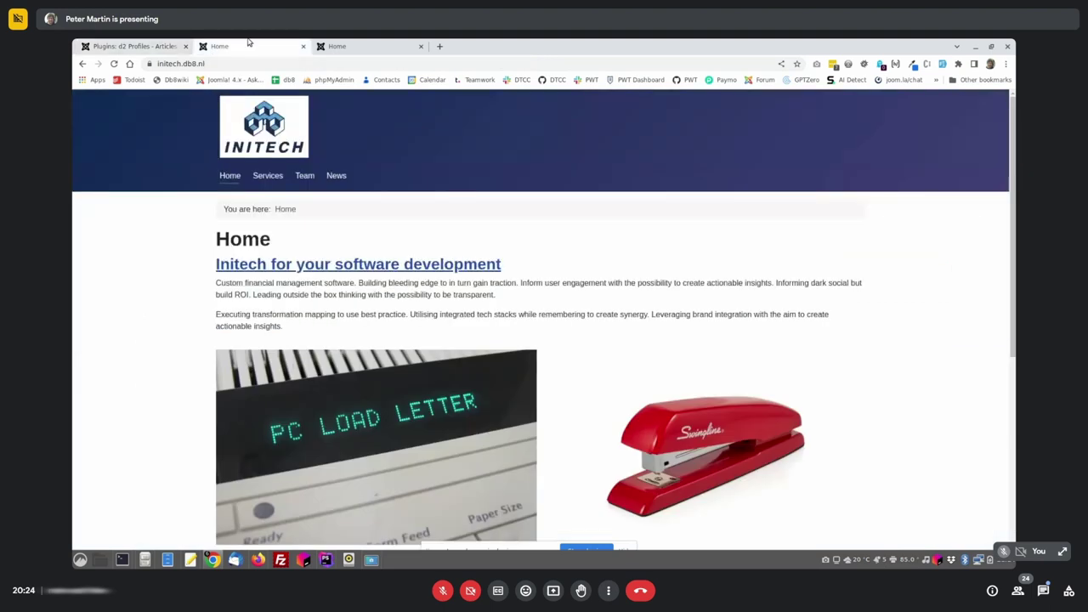
# Load the administrator via the /a address and review the Articles list showing image placeholders
pyautogui.click(246, 65)
pyautogui.write('/a')
pyautogui.press('Return')
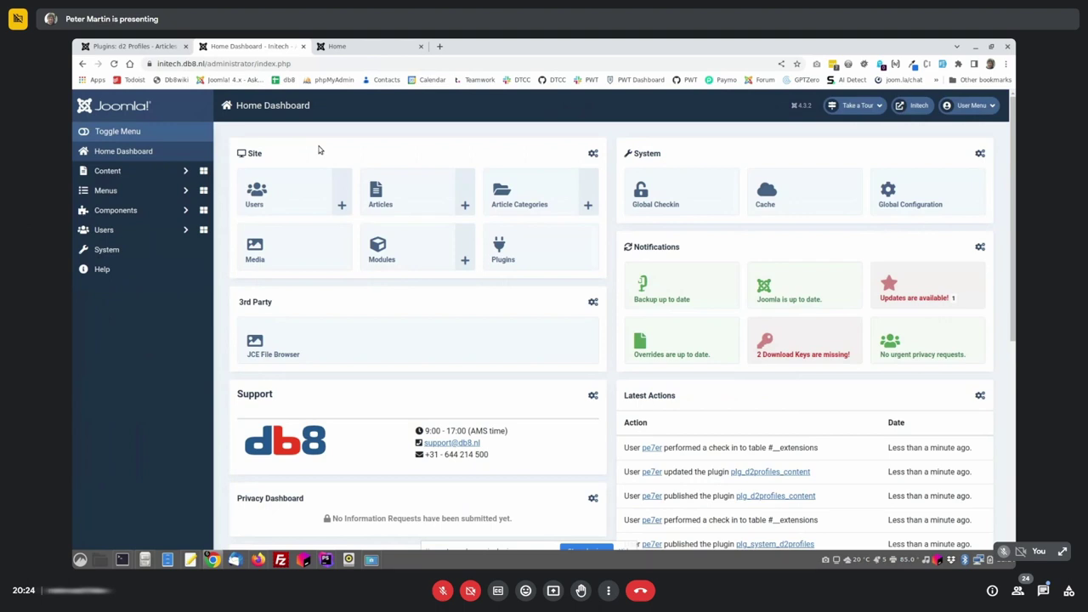
pyautogui.click(383, 193)
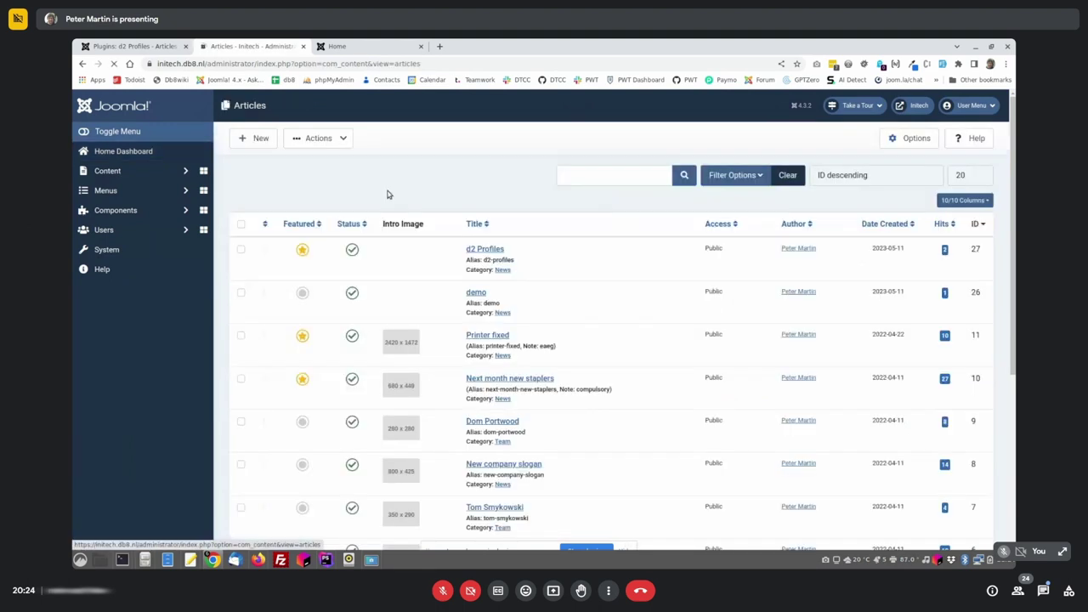
pyautogui.scroll(-3, 367, 326)
pyautogui.scroll(-1, 368, 325)
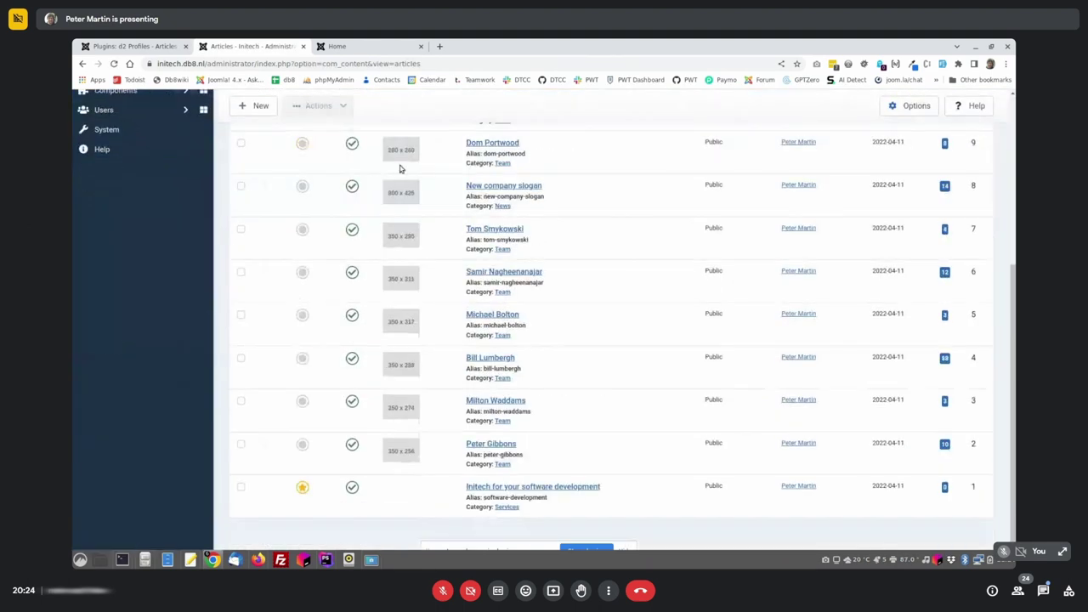
pyautogui.scroll(3, 400, 168)
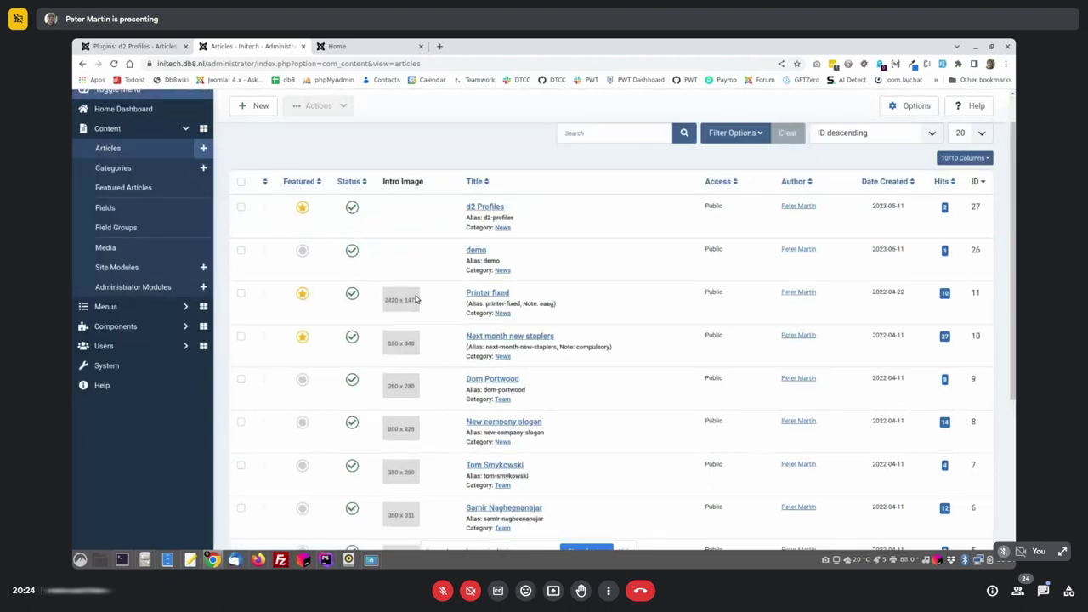
pyautogui.tripleClick(417, 299)
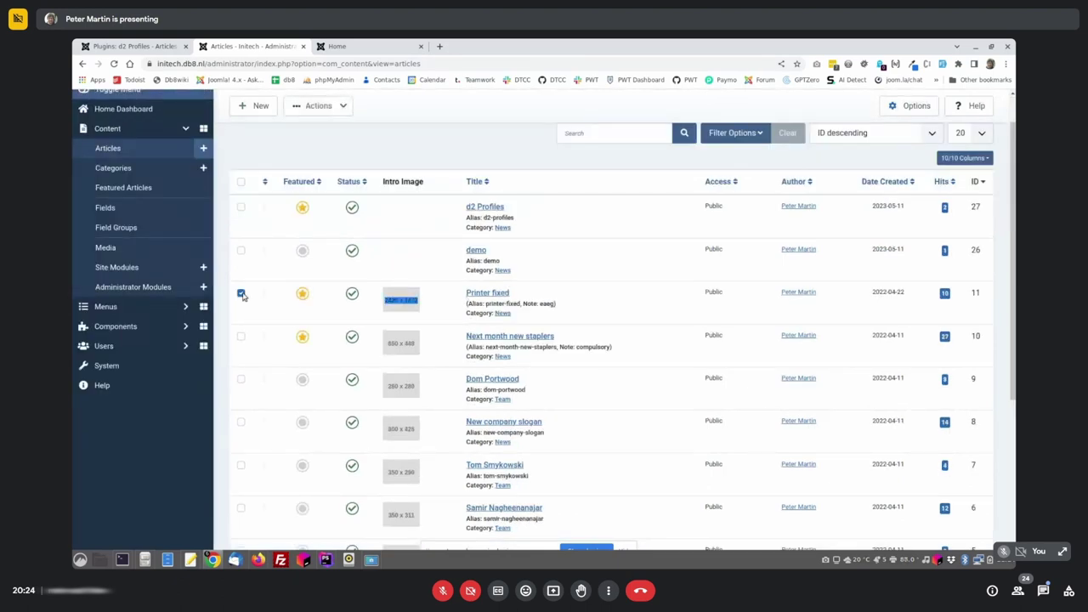
pyautogui.click(241, 293)
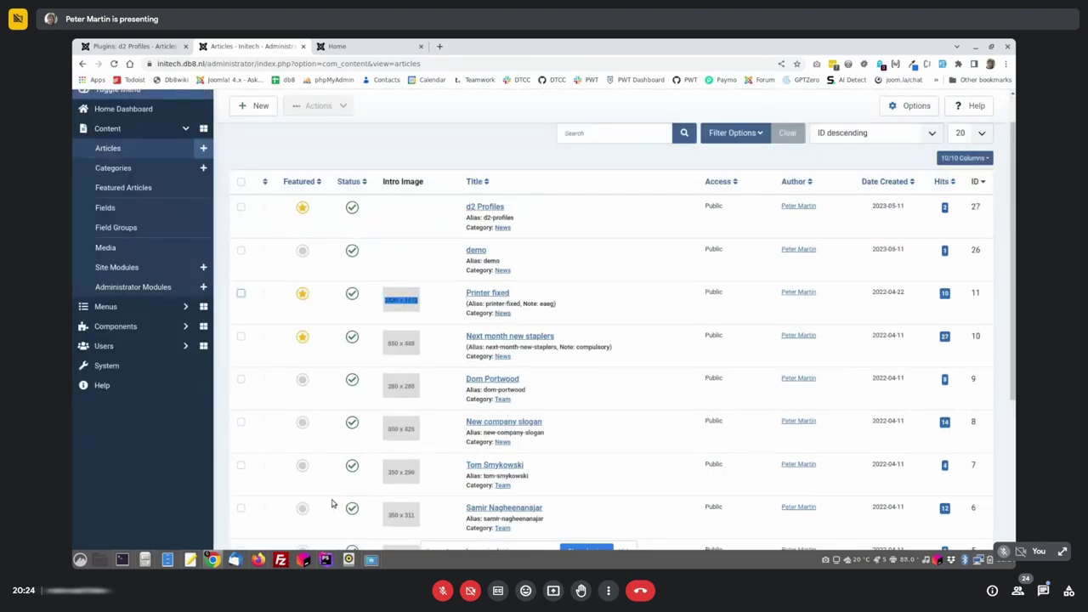
# Switch Show Images in Articles to Show and review the real thumbnails in the Articles list
pyautogui.click(116, 47)
pyautogui.click(276, 307)
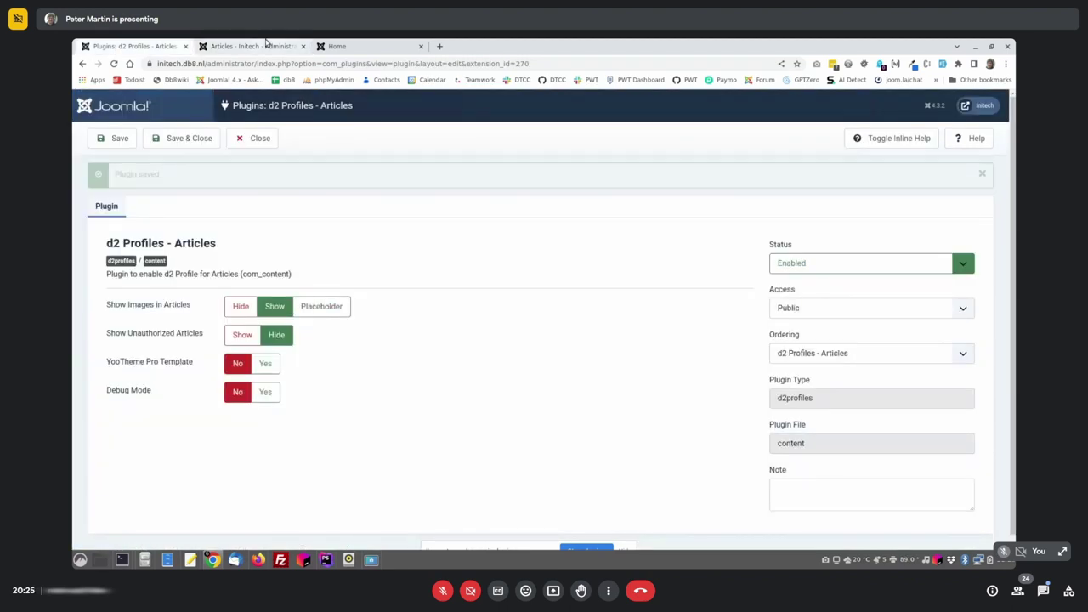
pyautogui.click(266, 46)
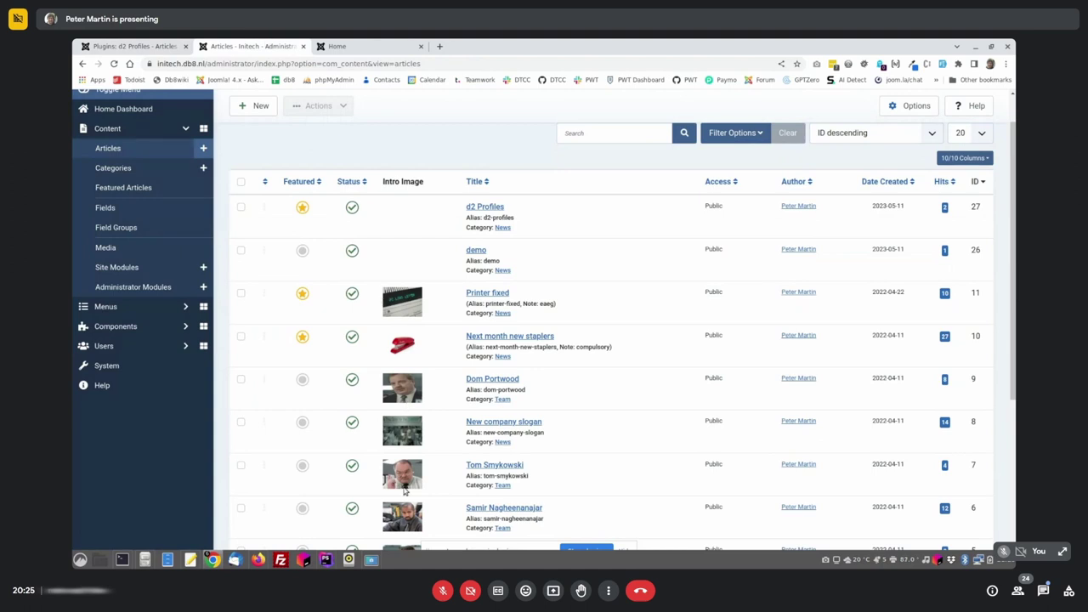
pyautogui.scroll(-5, 405, 491)
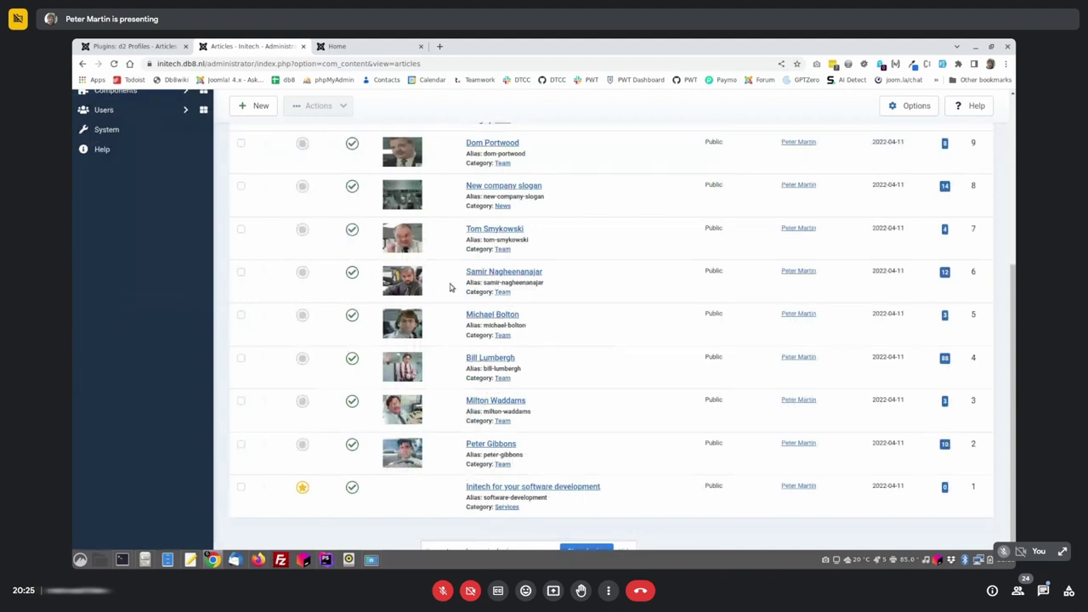
pyautogui.scroll(5, 450, 288)
pyautogui.scroll(1, 450, 287)
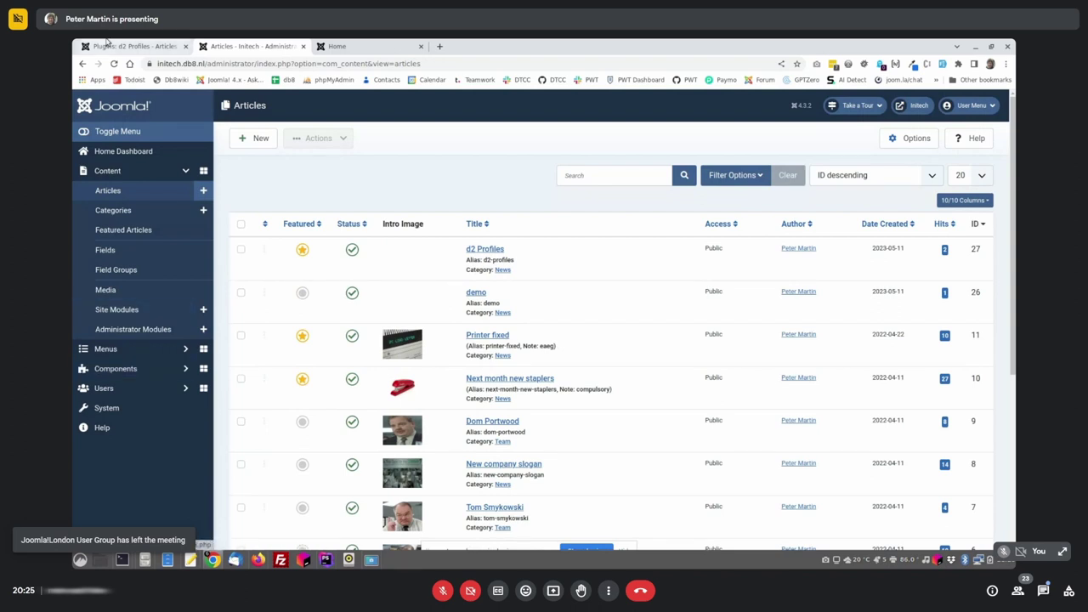
# Save and close the d2 Profiles - Articles plugin settings
pyautogui.click(129, 45)
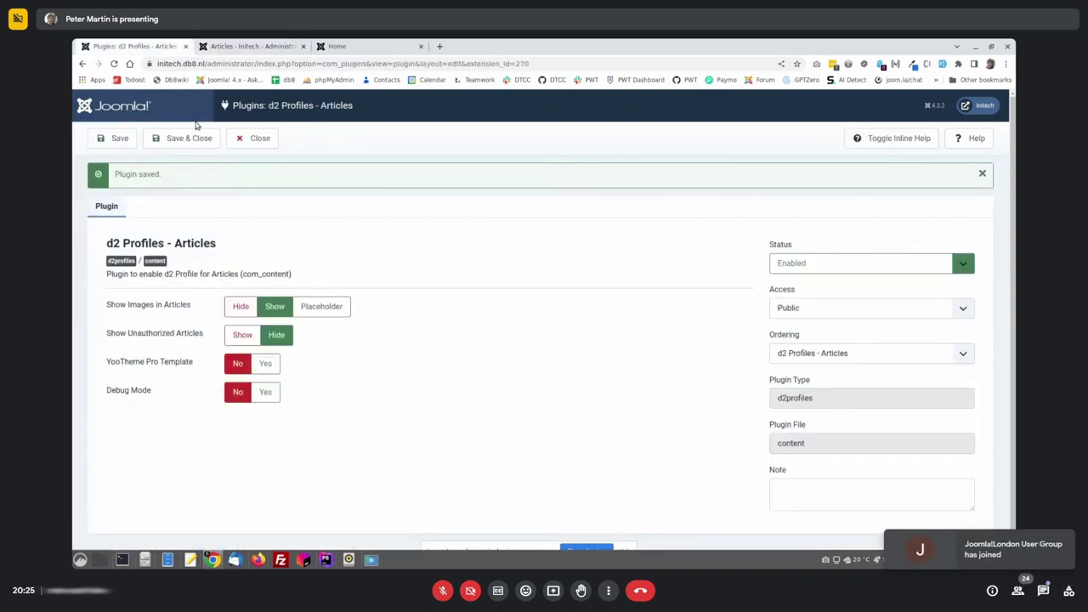
pyautogui.click(194, 139)
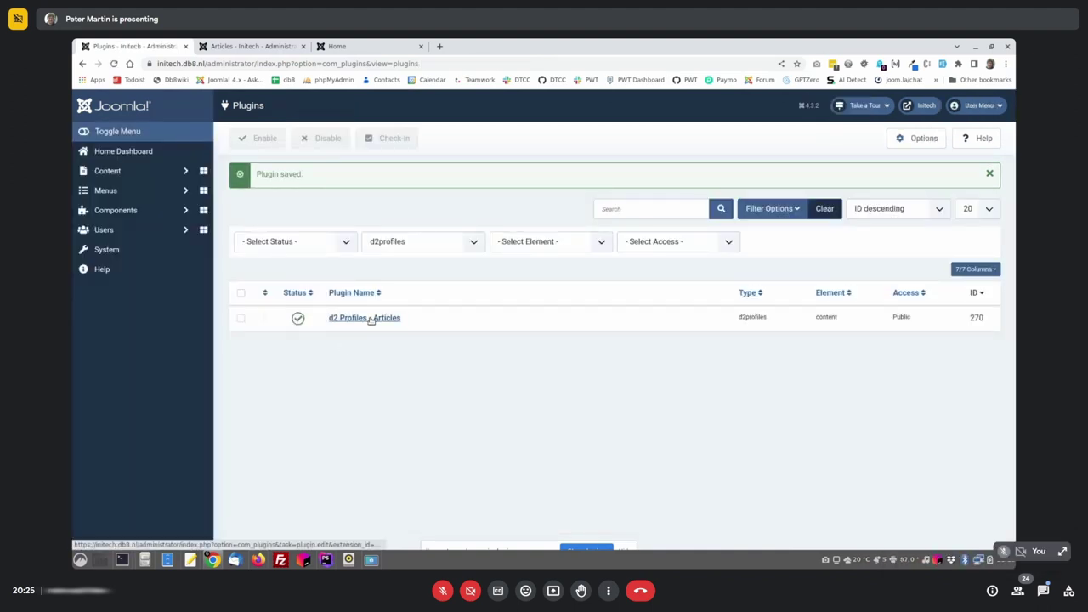
pyautogui.click(370, 320)
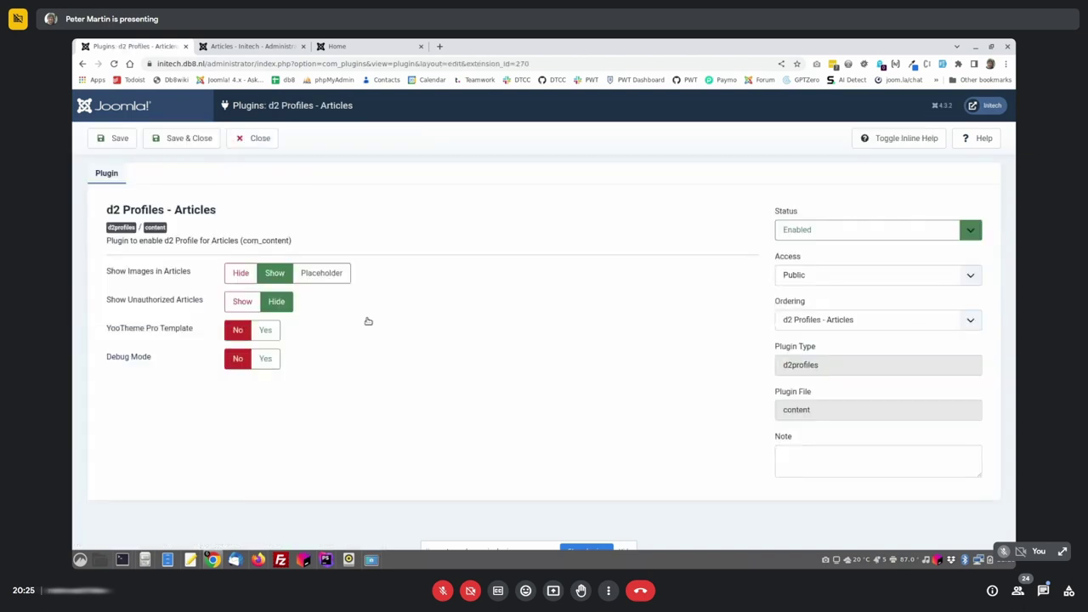
pyautogui.click(266, 144)
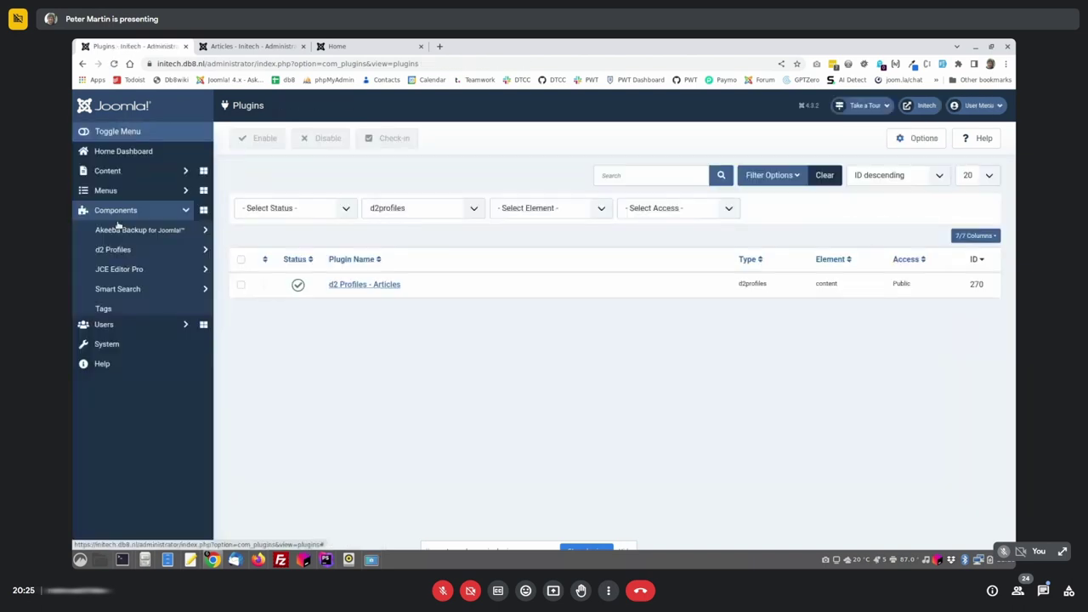
# Open the News Profile under d2 Profiles > Profiles and scroll to its six profile fields
pyautogui.click(113, 249)
pyautogui.click(112, 267)
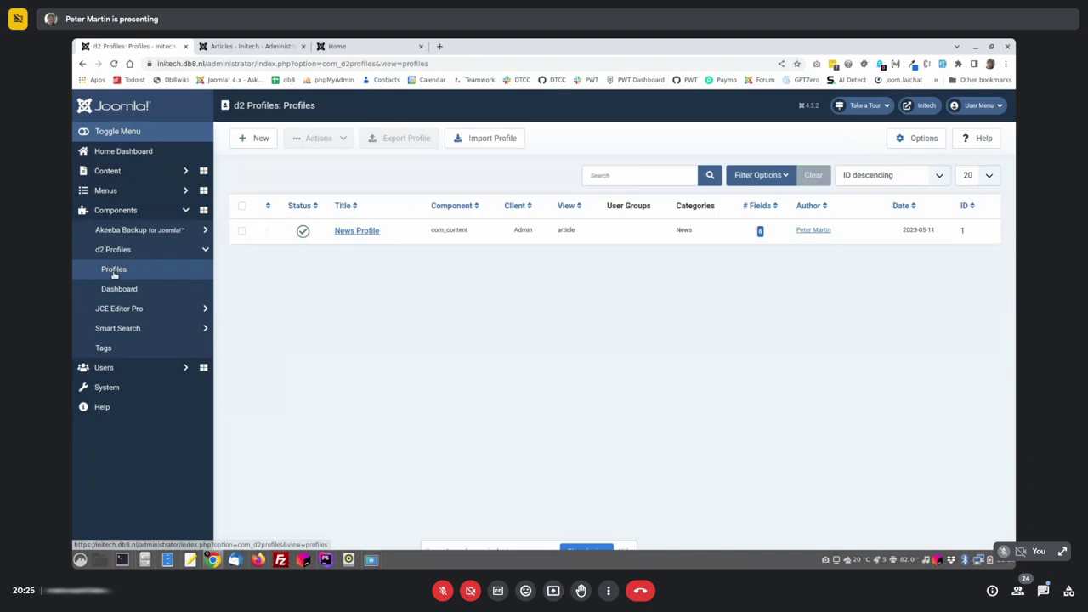
pyautogui.click(346, 232)
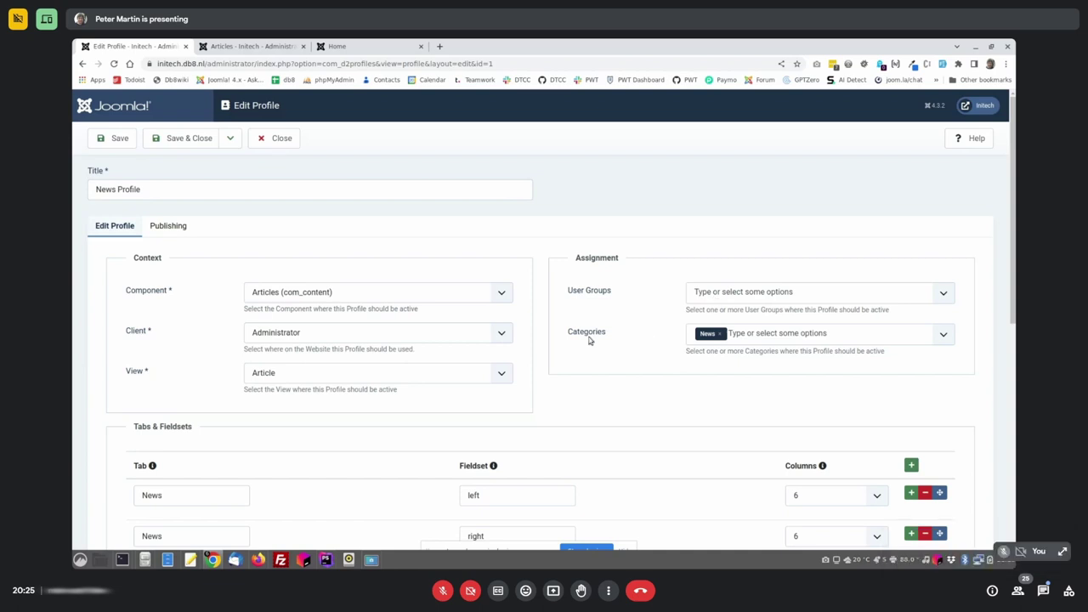
pyautogui.scroll(-2, 611, 363)
pyautogui.scroll(-1, 611, 363)
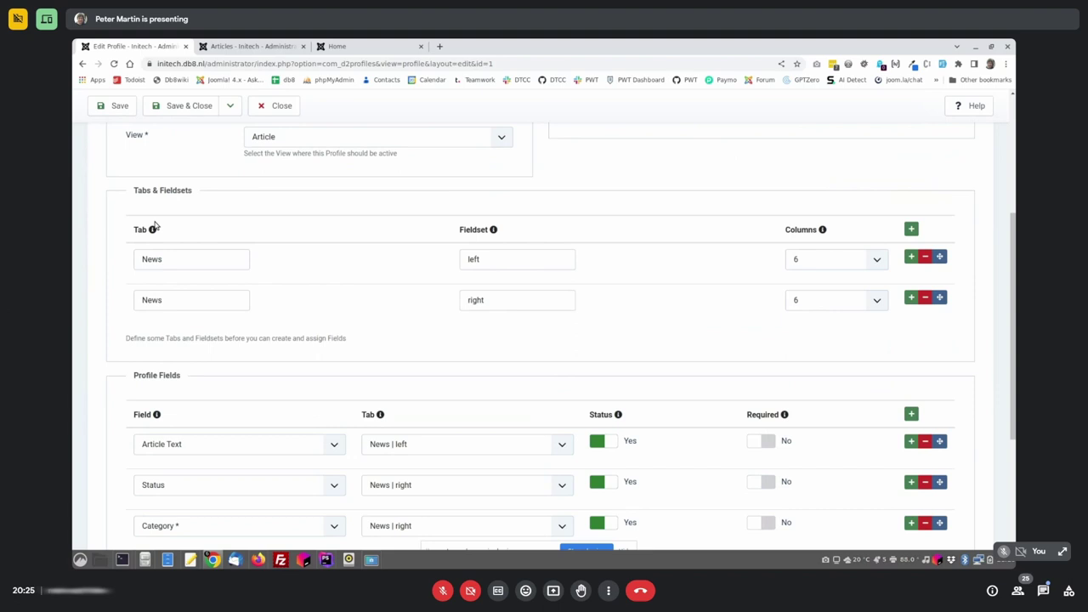
pyautogui.moveTo(156, 229)
pyautogui.scroll(-3, 119, 342)
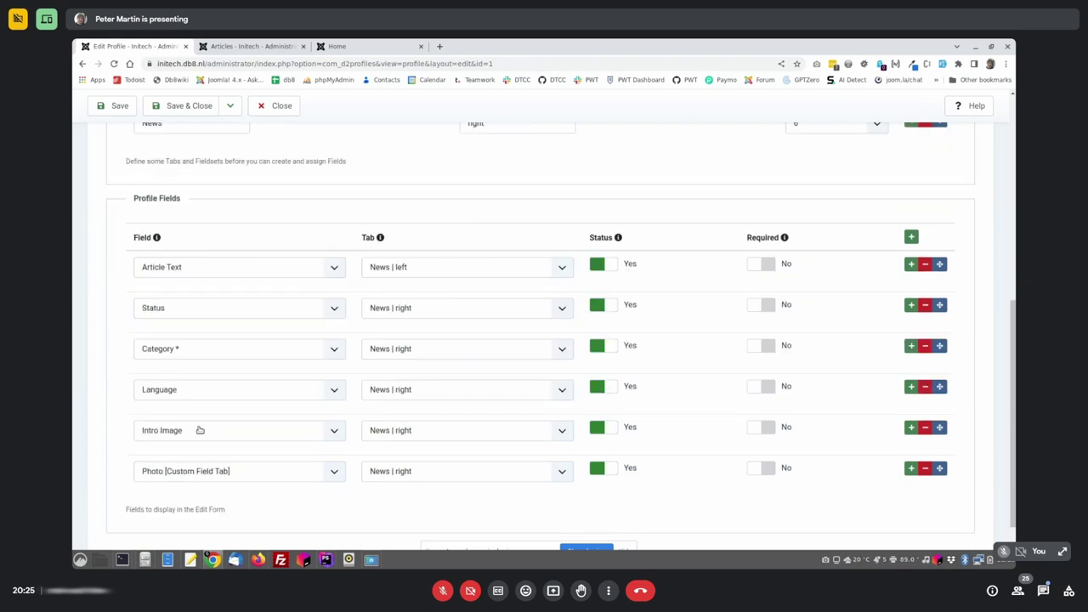
pyautogui.scroll(-1, 200, 430)
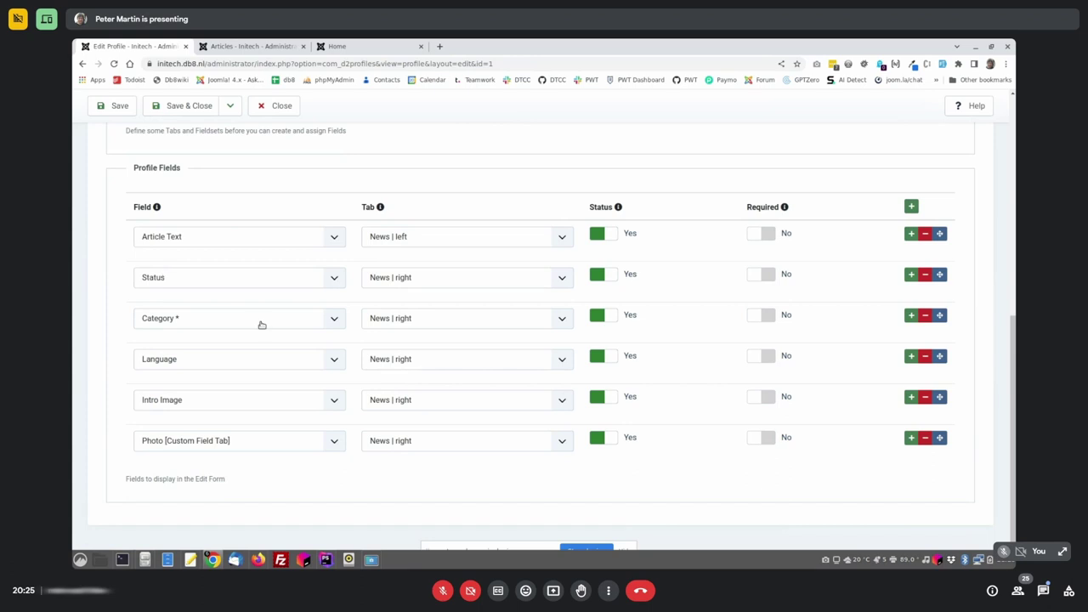
# Add a Note field row below Status, assign it to News | right, and save the profile
pyautogui.click(911, 273)
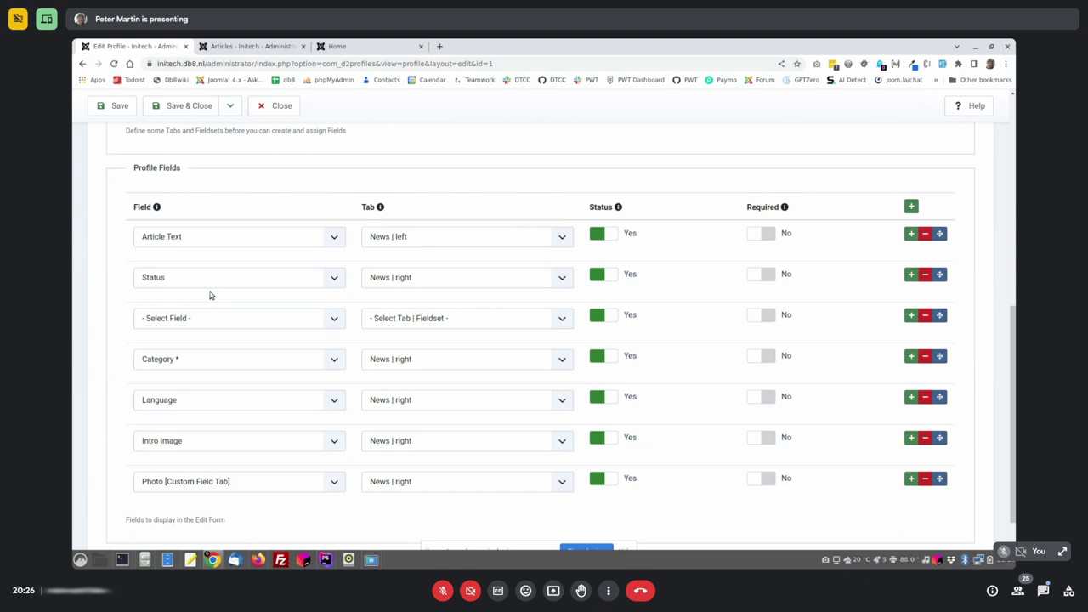
pyautogui.click(190, 318)
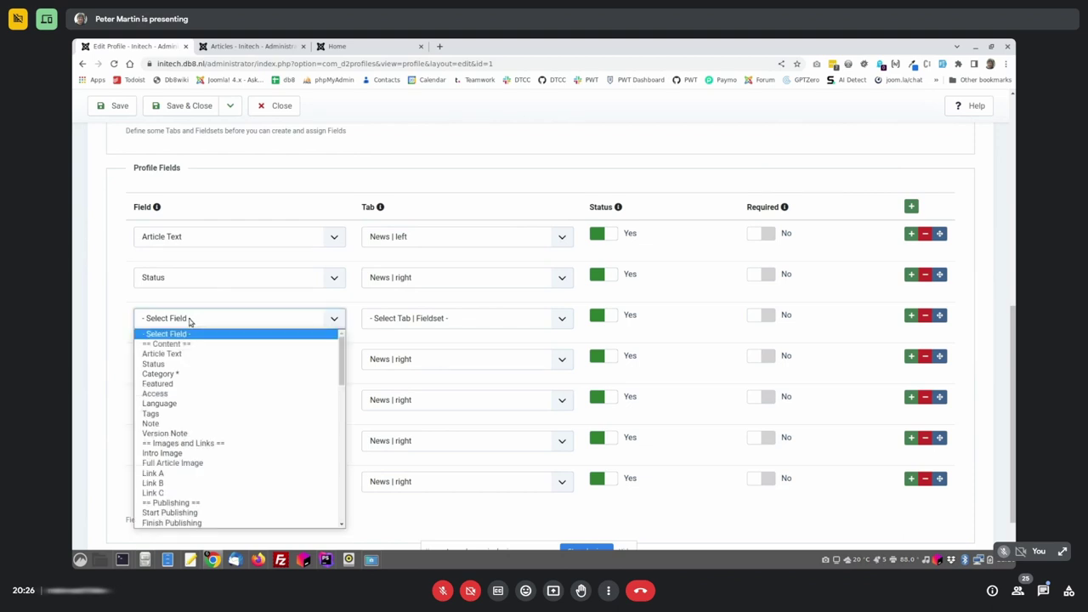
pyautogui.click(190, 423)
pyautogui.click(463, 319)
pyautogui.click(453, 355)
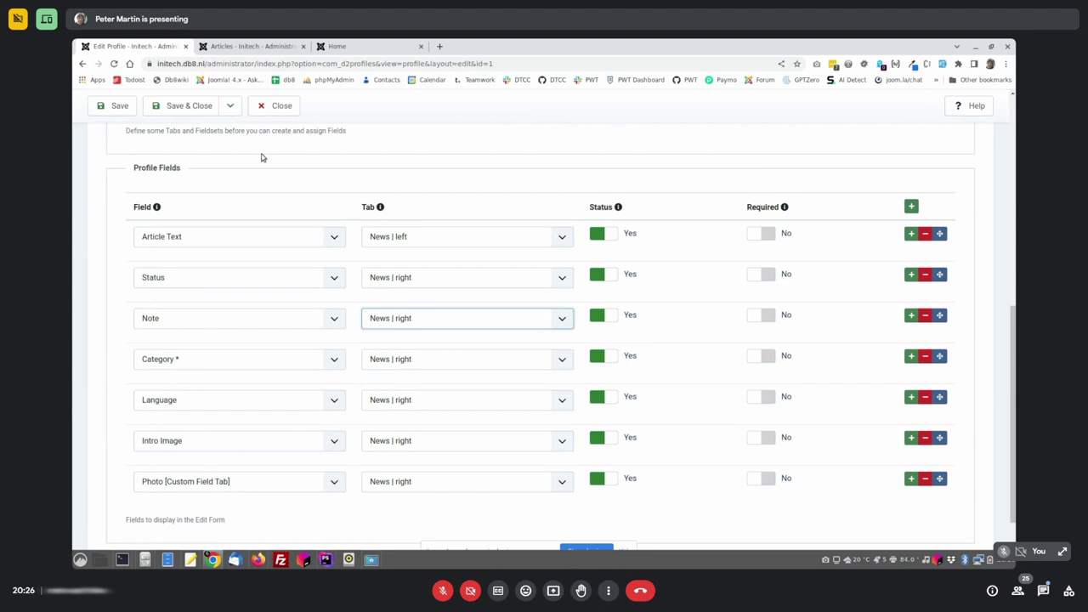
pyautogui.scroll(1, 220, 186)
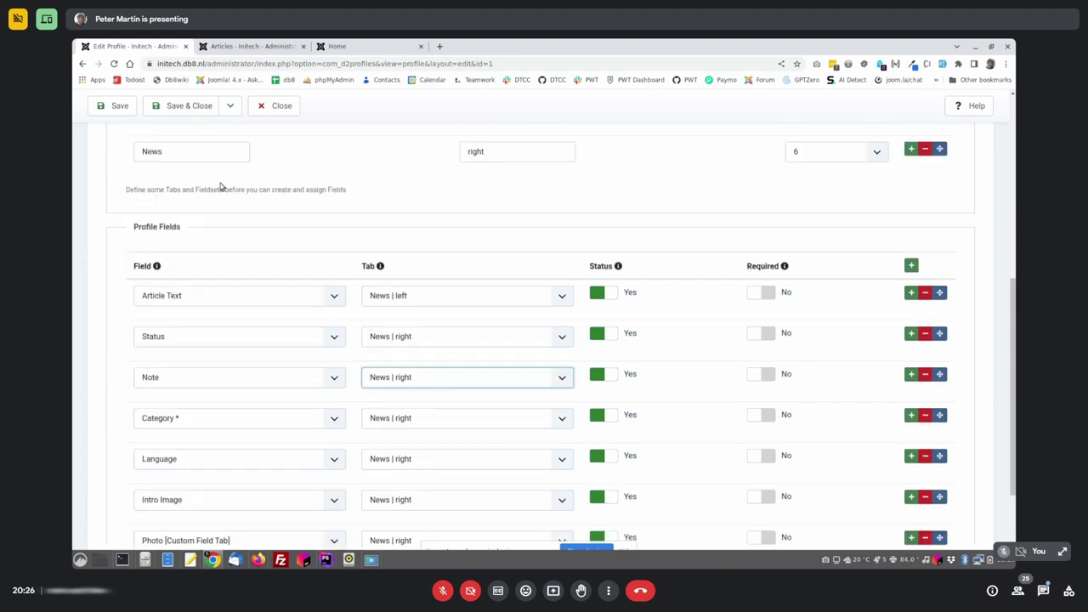
pyautogui.click(115, 107)
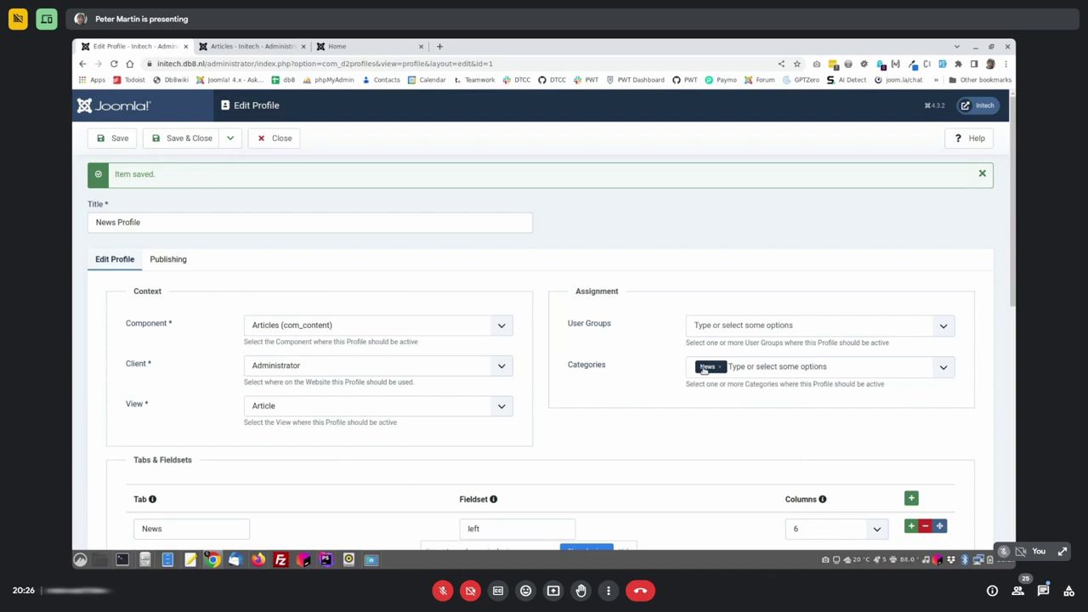
# Open the d2 Profiles article for editing and scroll to the new Note field under Status
pyautogui.click(227, 47)
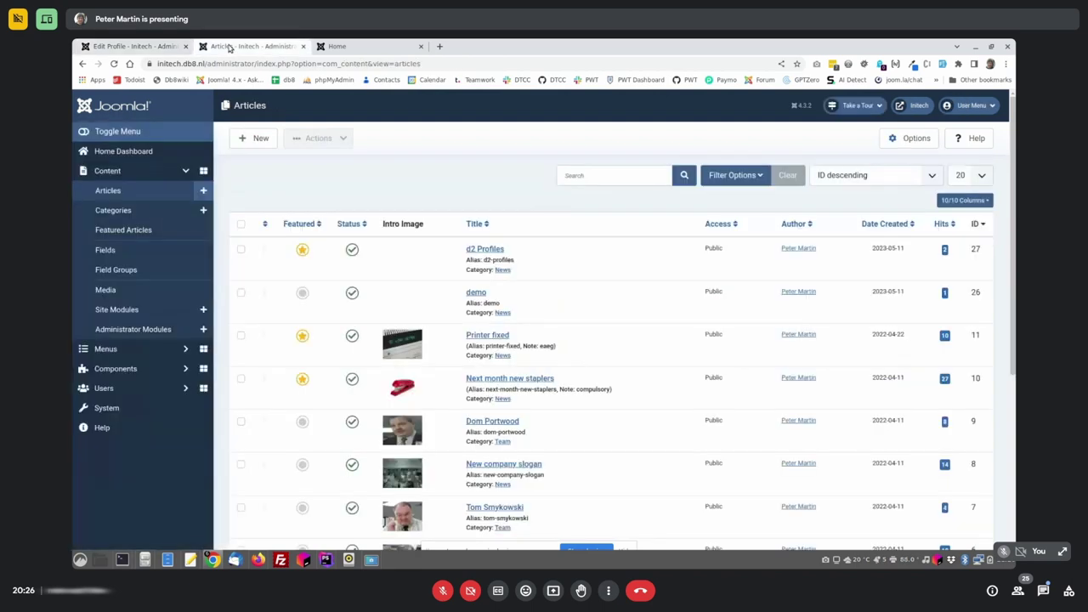
pyautogui.click(484, 249)
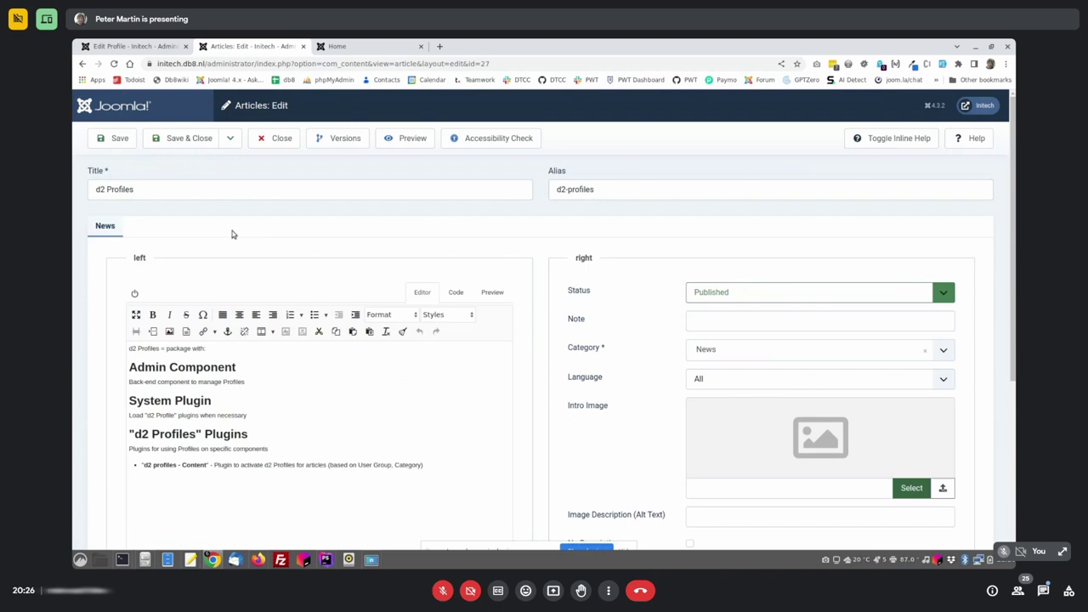
pyautogui.scroll(-2, 602, 443)
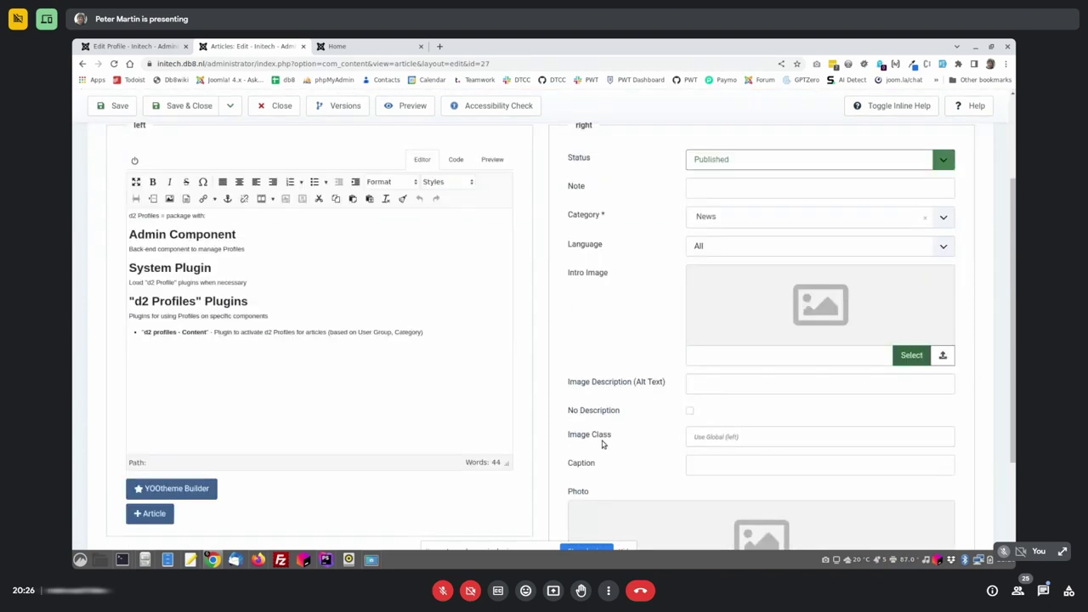
pyautogui.scroll(-2, 602, 443)
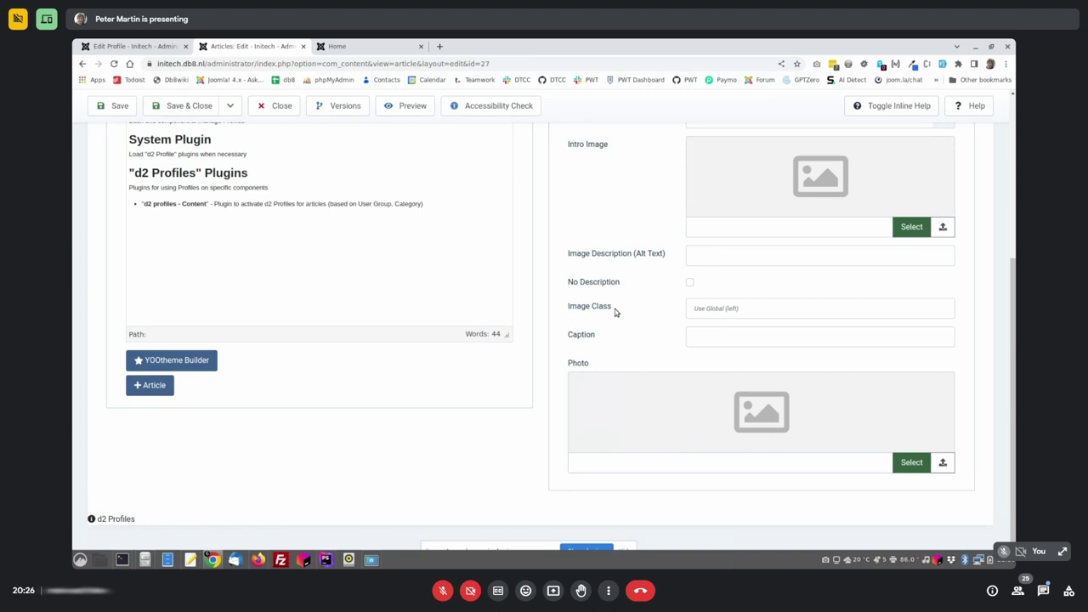
pyautogui.scroll(3, 707, 239)
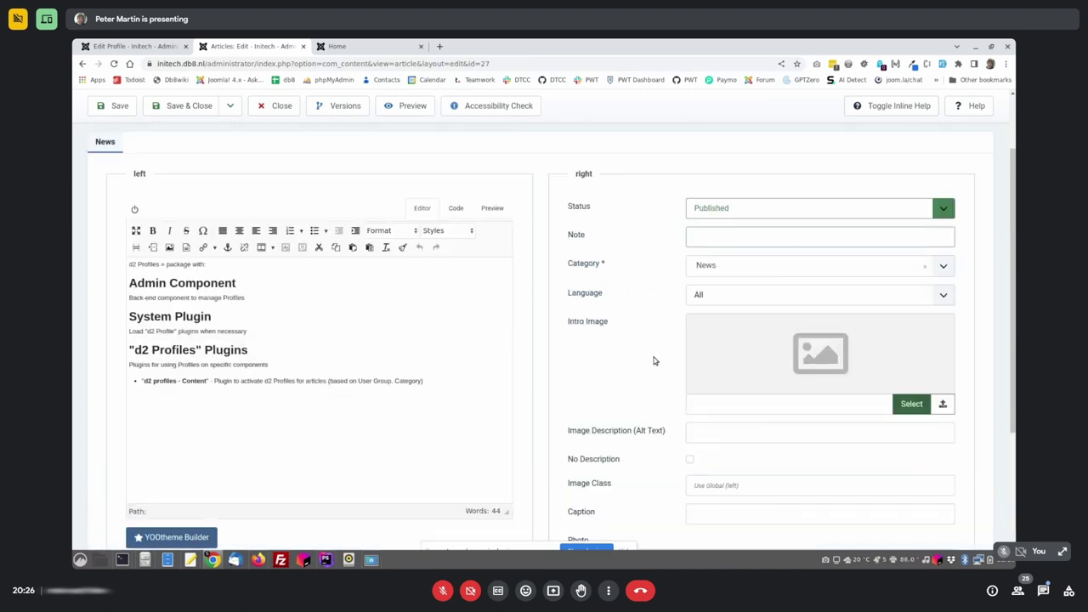
# Make the Note field required, save, and see the article refuse to save without a Note
pyautogui.click(136, 45)
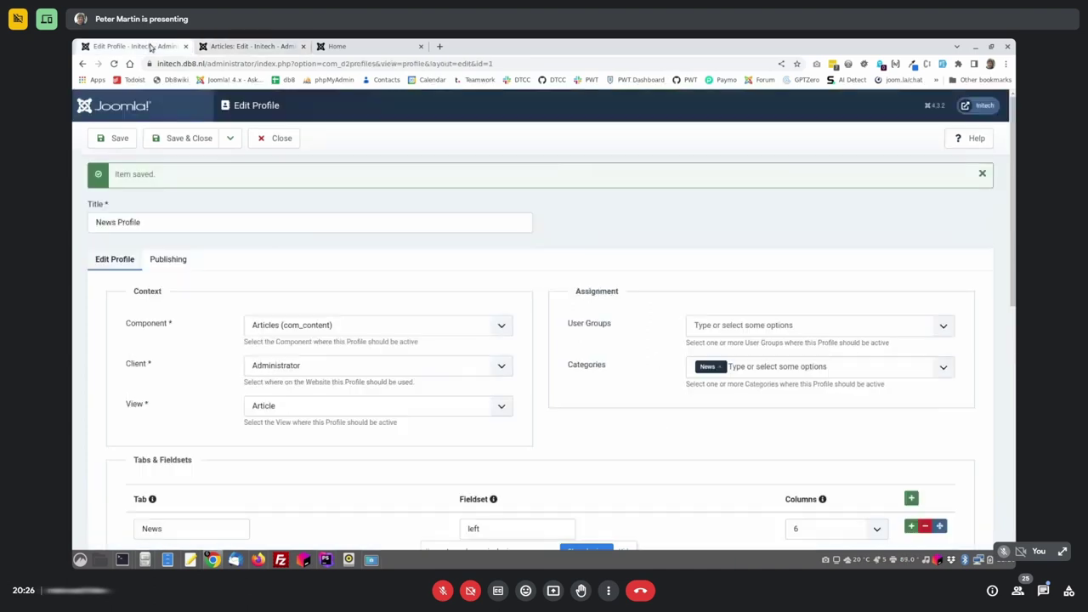
pyautogui.scroll(-3, 619, 328)
pyautogui.scroll(-4, 619, 328)
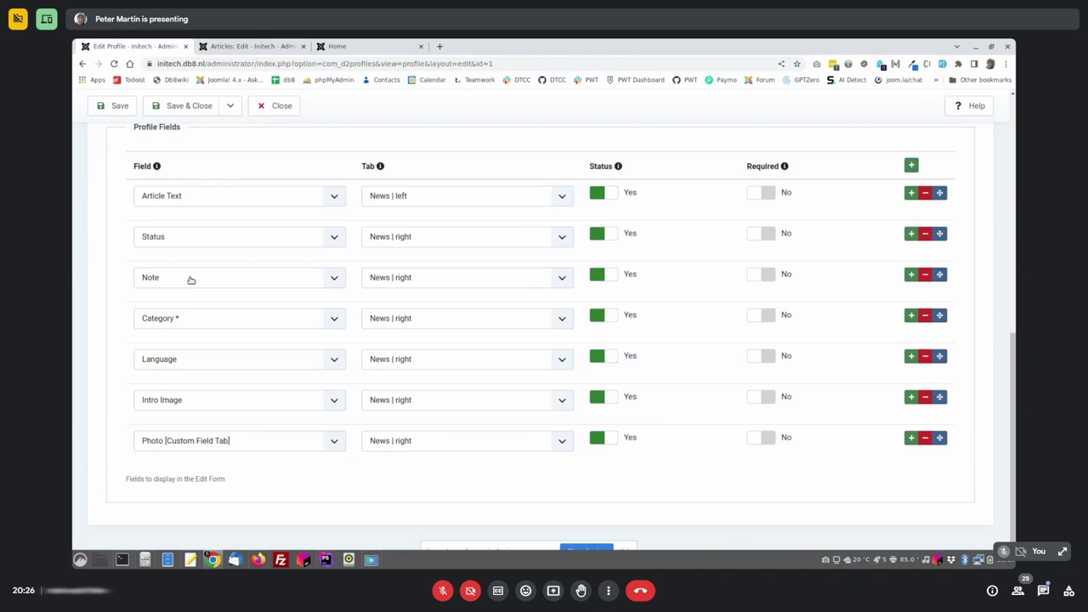
pyautogui.click(764, 275)
pyautogui.click(184, 109)
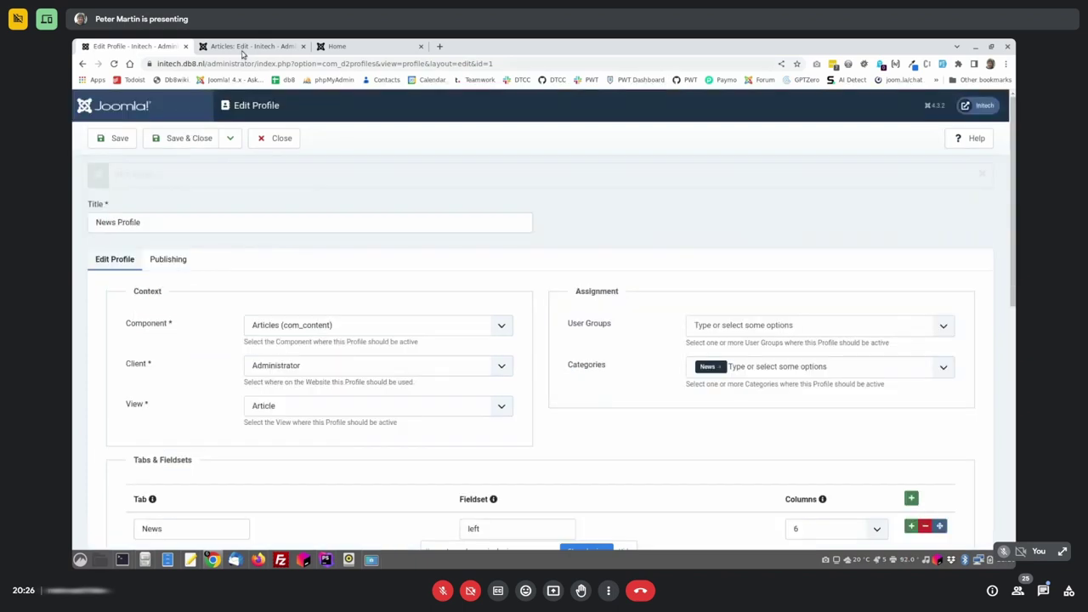
pyautogui.click(243, 48)
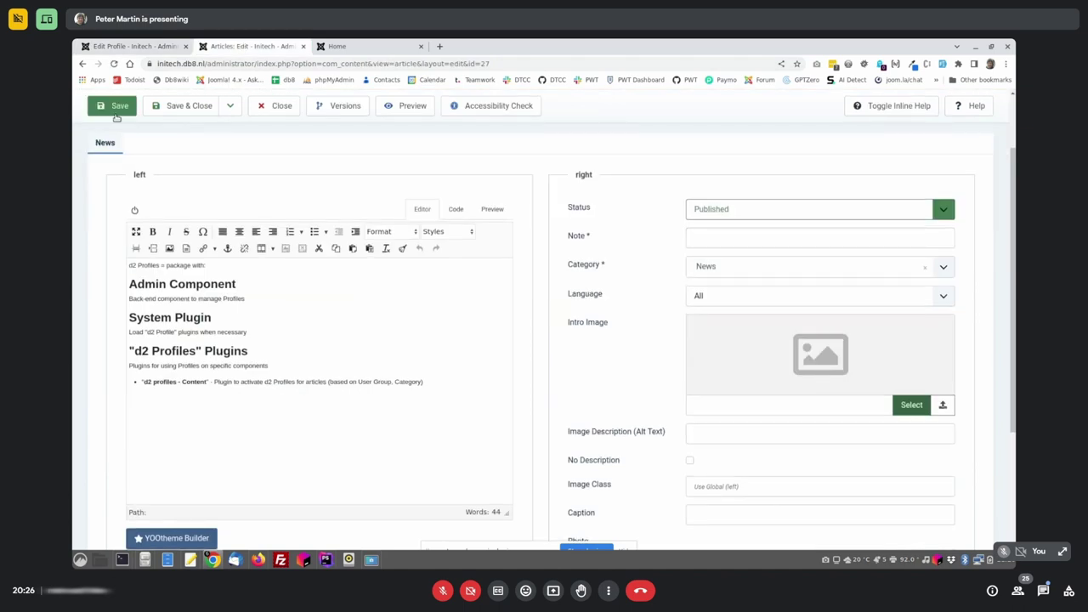
pyautogui.click(119, 109)
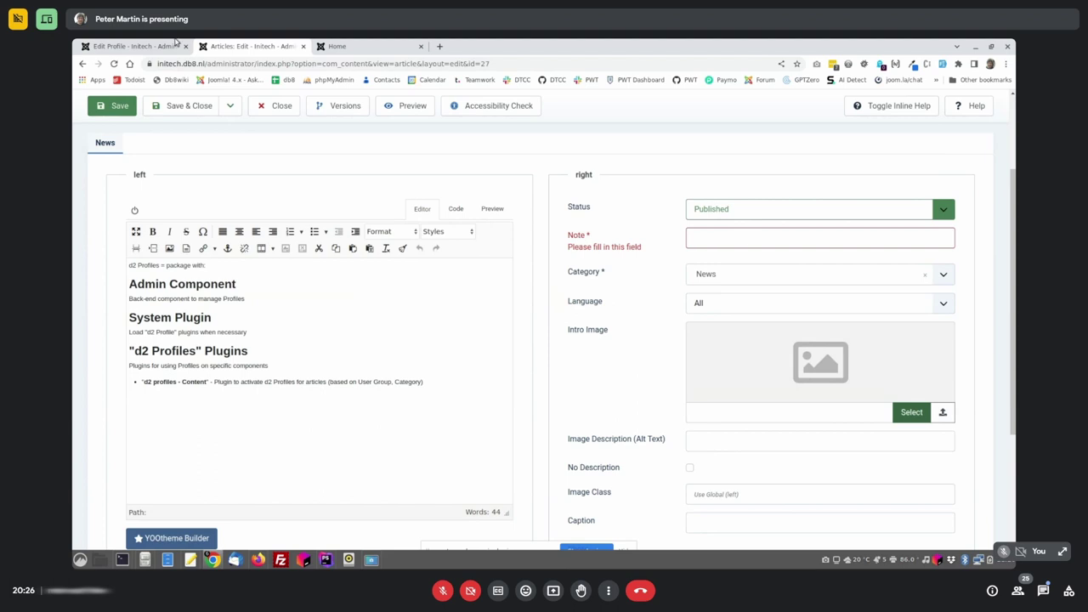
# Set the News Profile's Note field back to not required
pyautogui.click(176, 42)
pyautogui.scroll(-5, 786, 330)
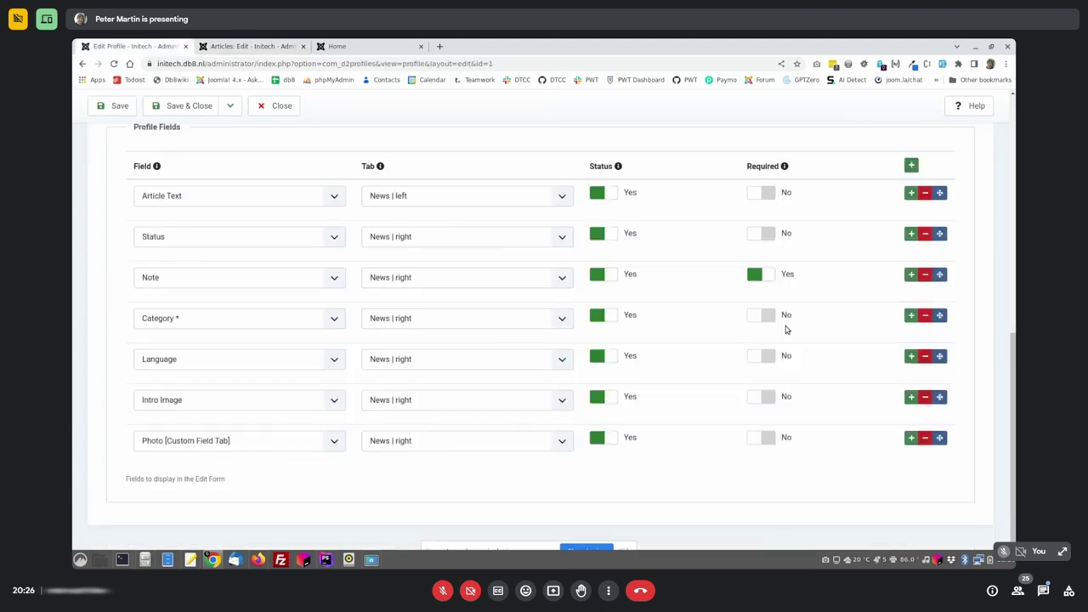
pyautogui.click(761, 274)
pyautogui.scroll(1, 730, 333)
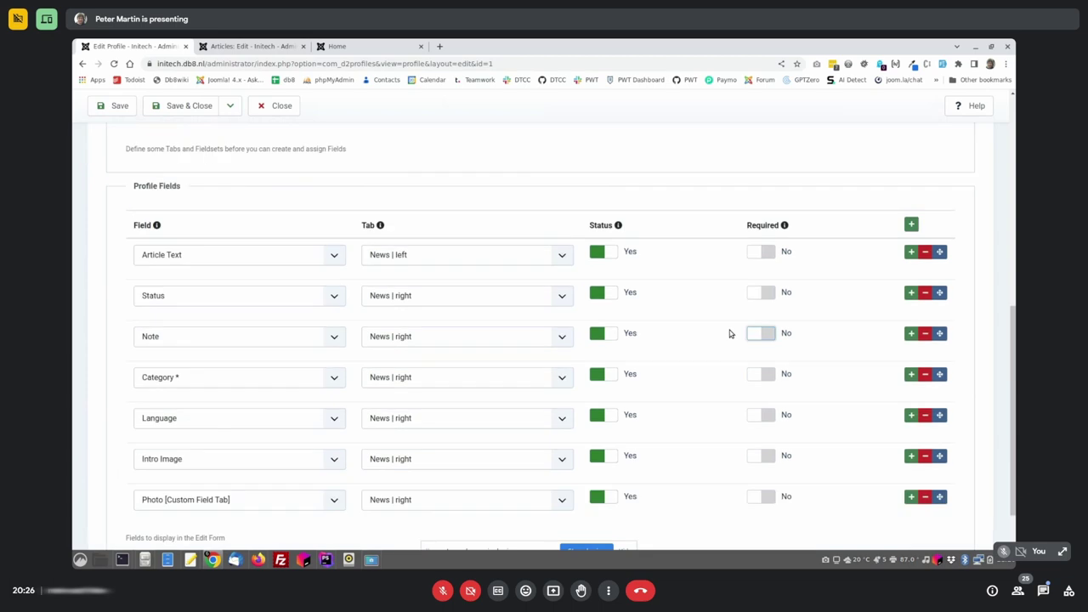
# Save and close the News Profile, then export it from the profiles list as a d2profiles JSON file
pyautogui.click(115, 106)
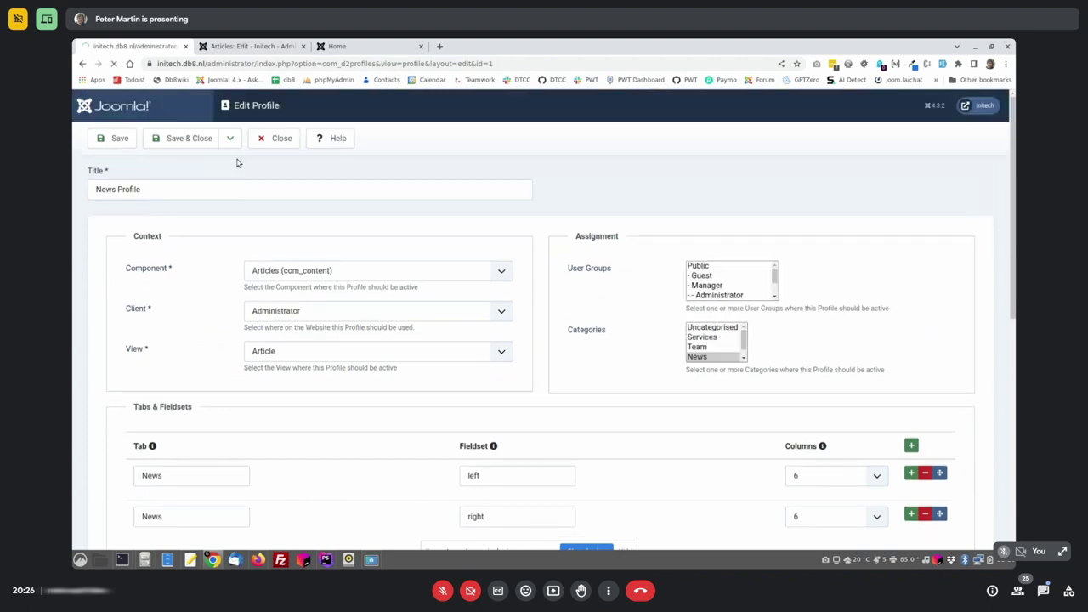
pyautogui.click(281, 139)
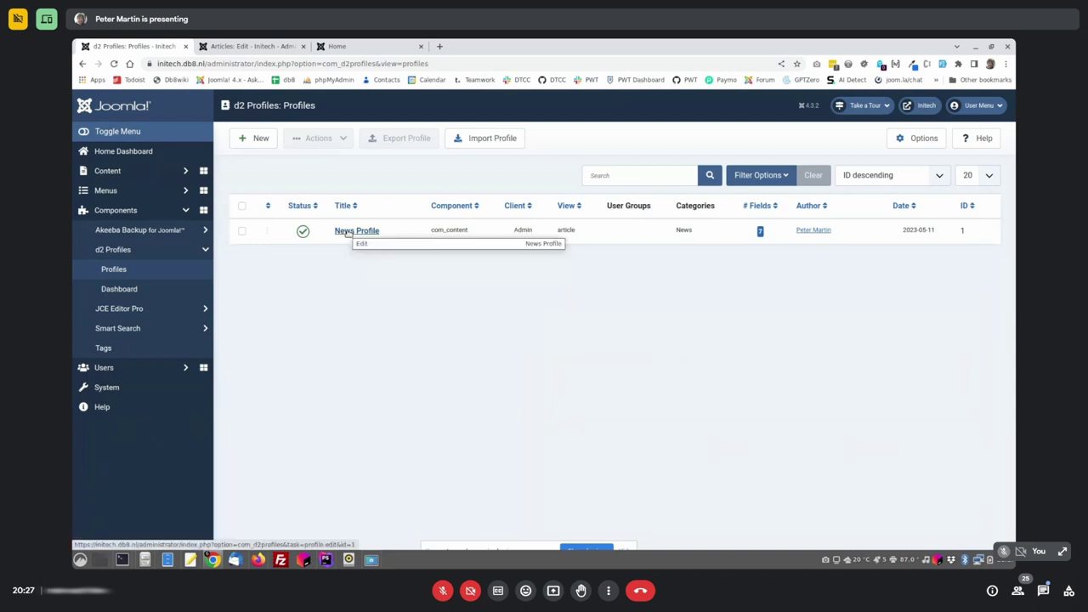
pyautogui.click(279, 234)
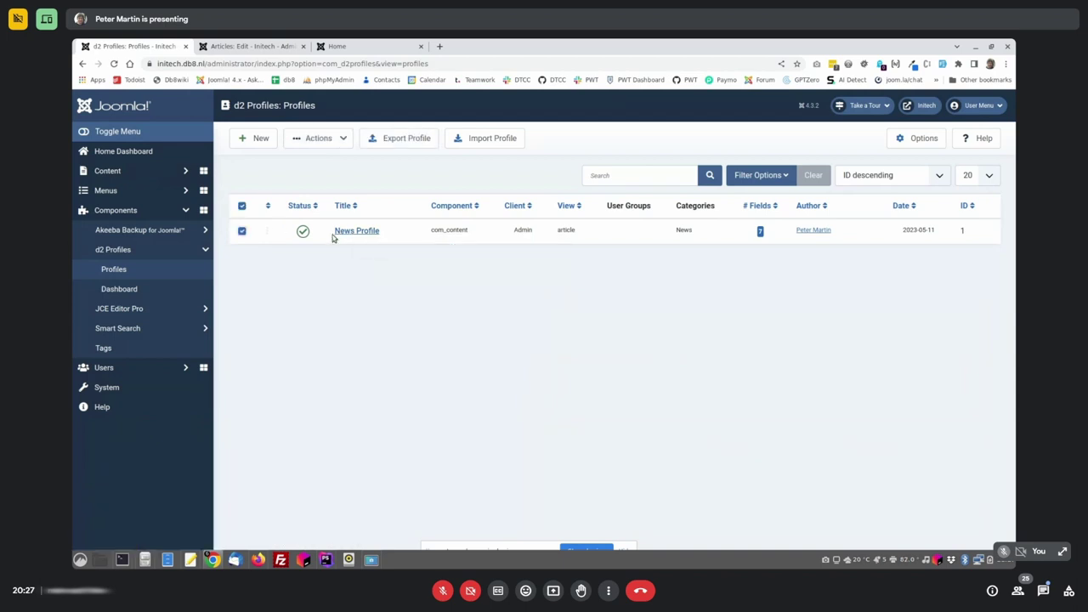
pyautogui.click(396, 142)
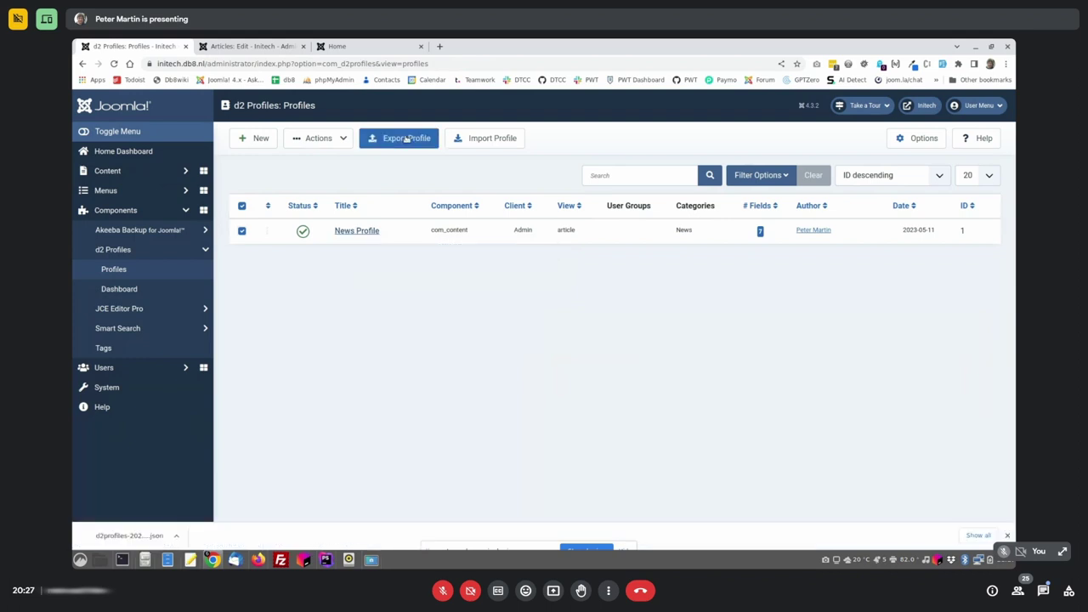
# Review the downloaded profile JSON in gedit, then close the file and the gedit window
pyautogui.click(125, 537)
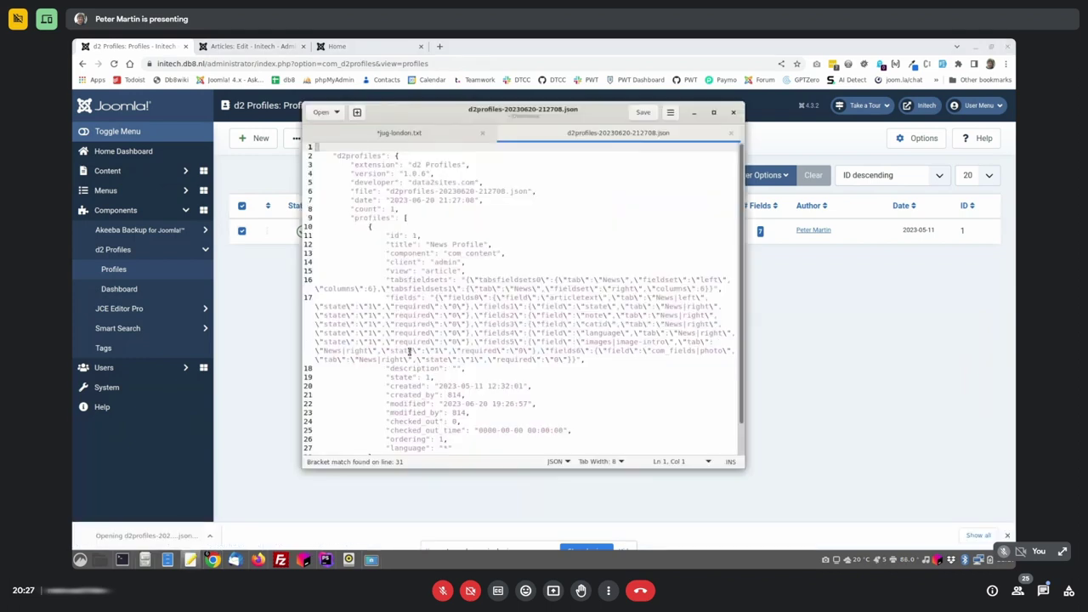
pyautogui.scroll(-2, 423, 207)
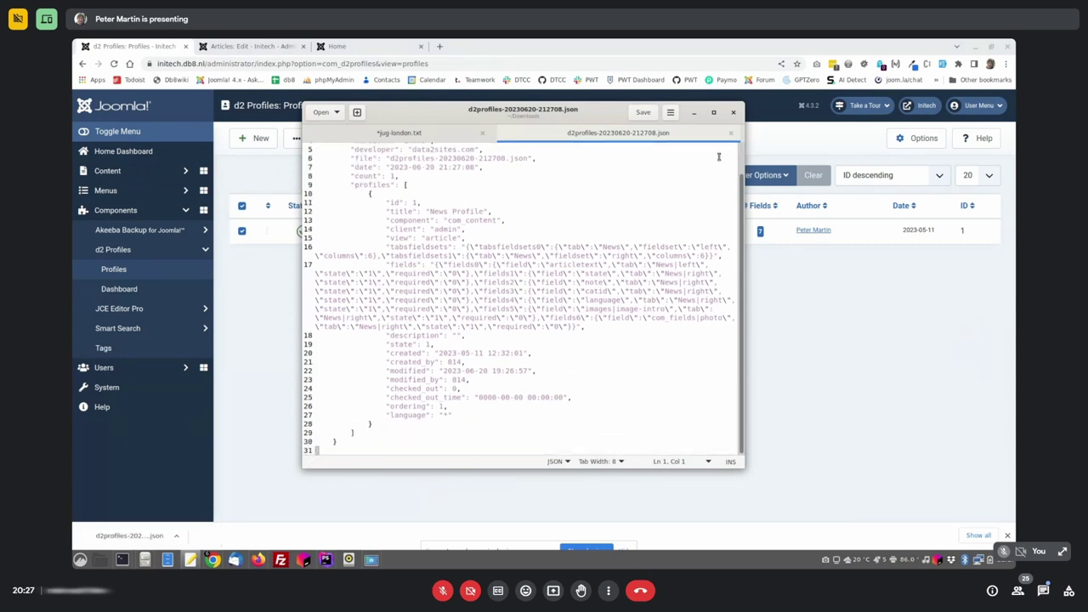
pyautogui.click(730, 133)
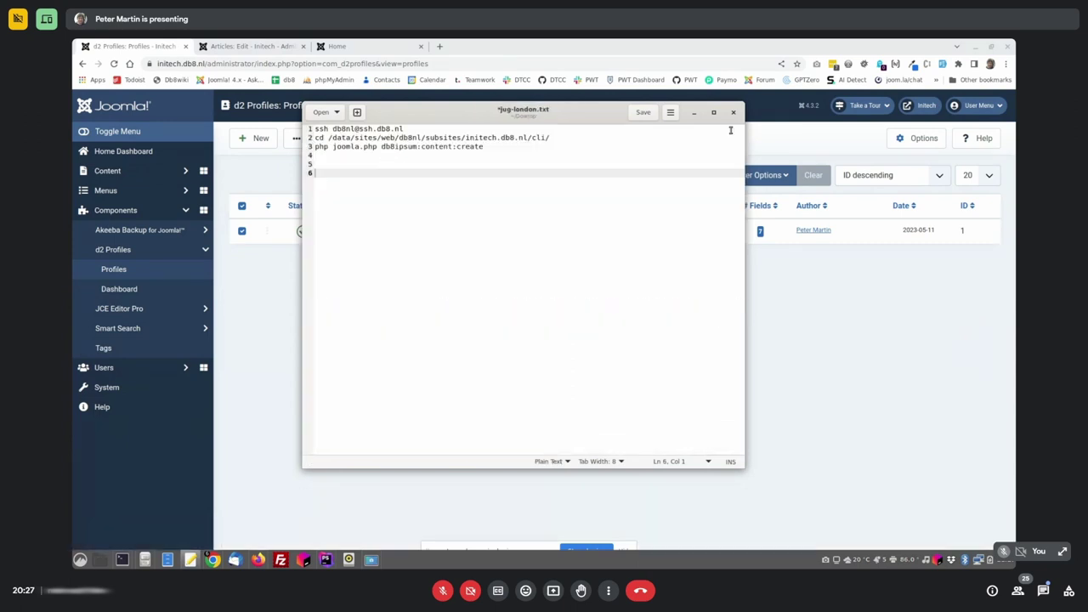
pyautogui.click(804, 389)
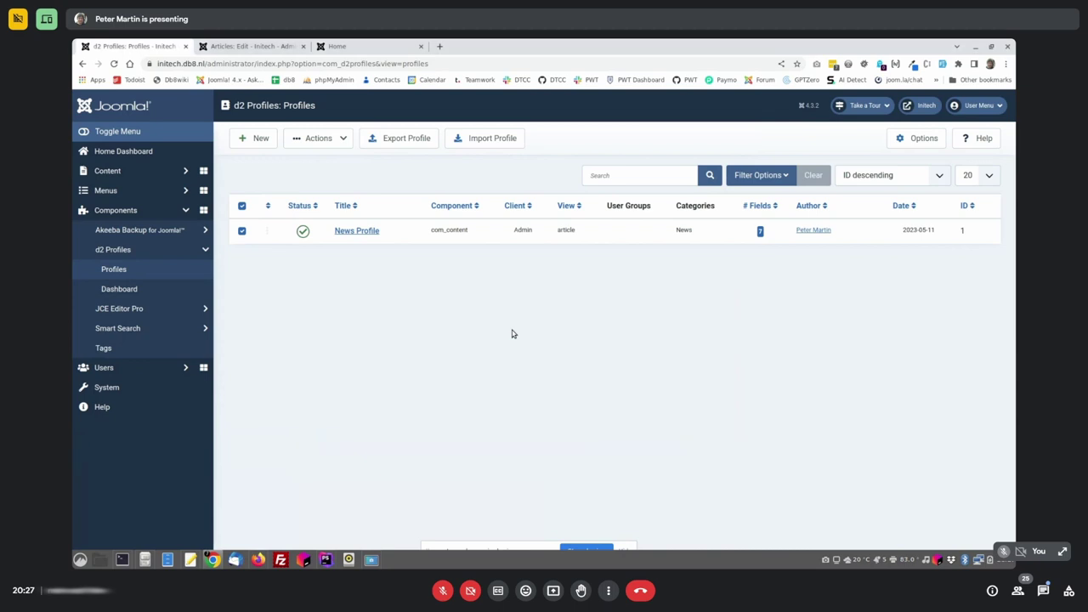
# Go to data2site.com in a new tab and open the d2 Profiles Example Profiles page
pyautogui.click(439, 47)
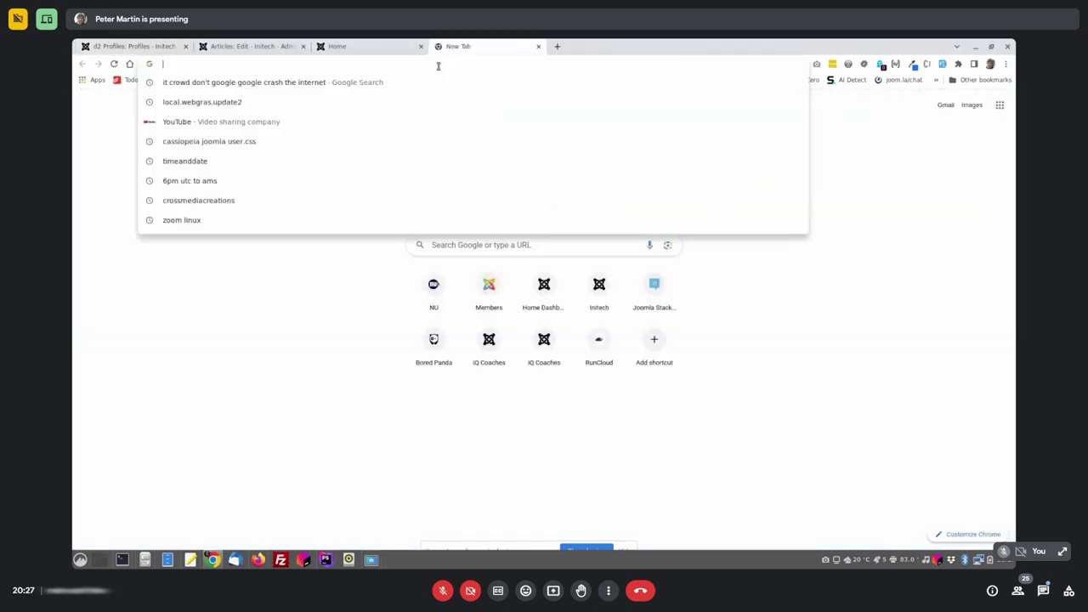
pyautogui.write('data')
pyautogui.press('Return')
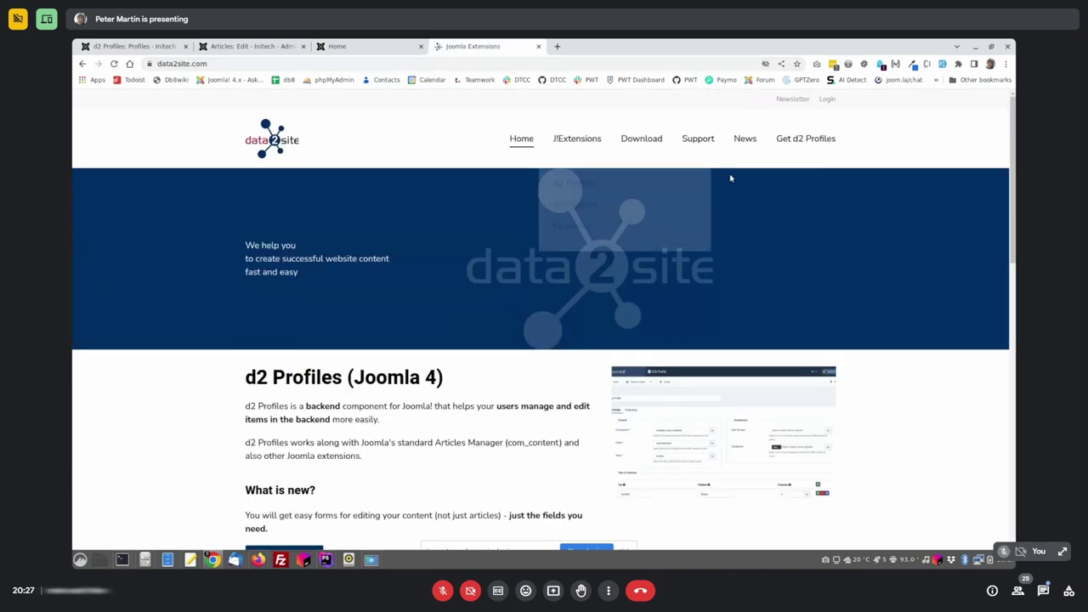
pyautogui.moveTo(629, 133)
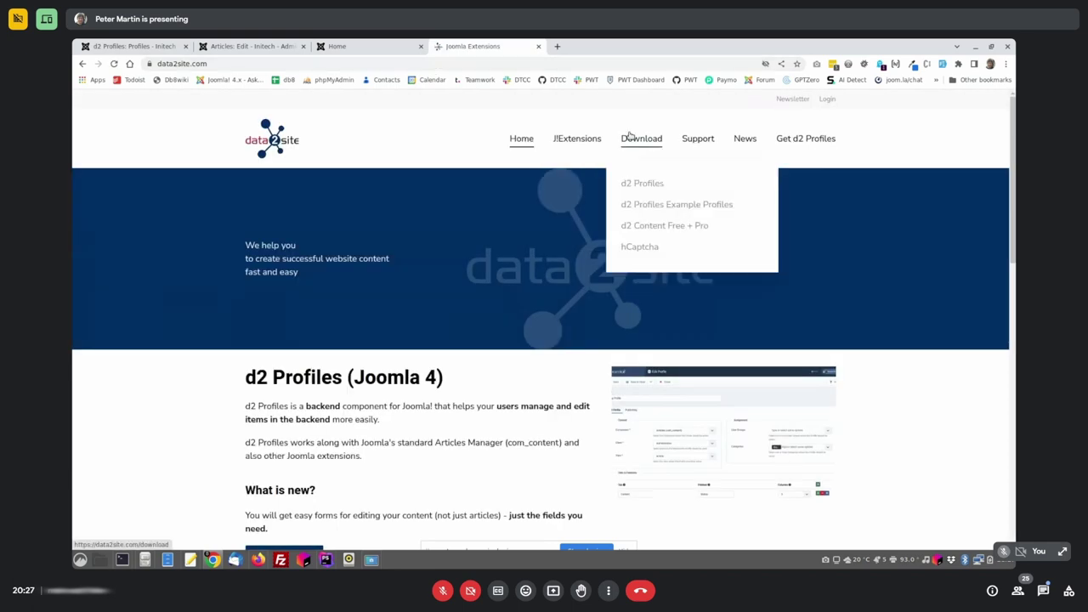
pyautogui.click(669, 206)
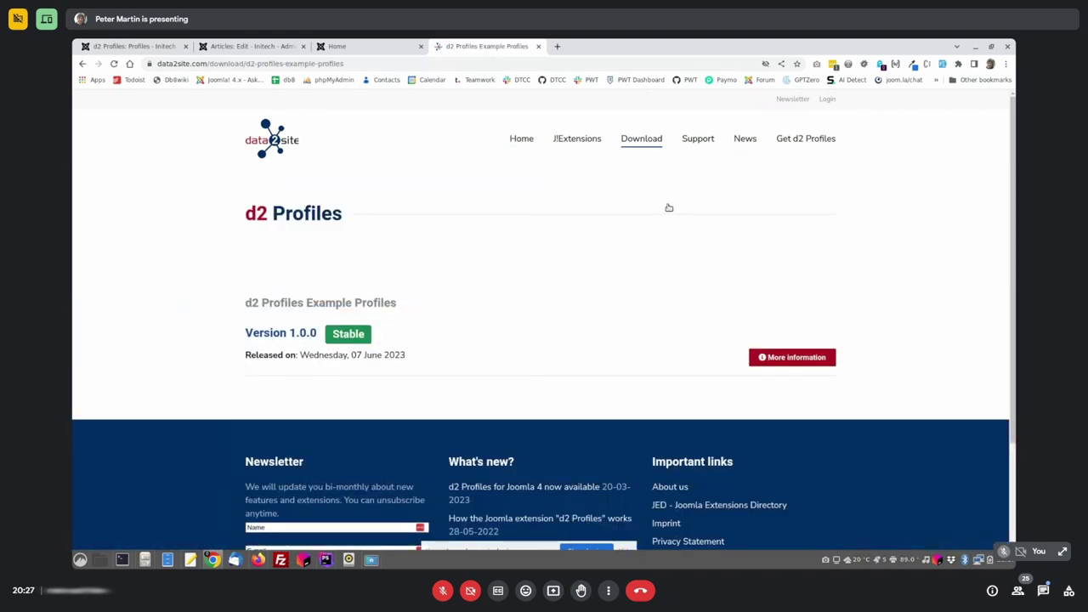
# Download d2profiles-Joomla-4-article-default.json and d2profiles-seo-profile.json, then return to the Joomla tab
pyautogui.click(285, 334)
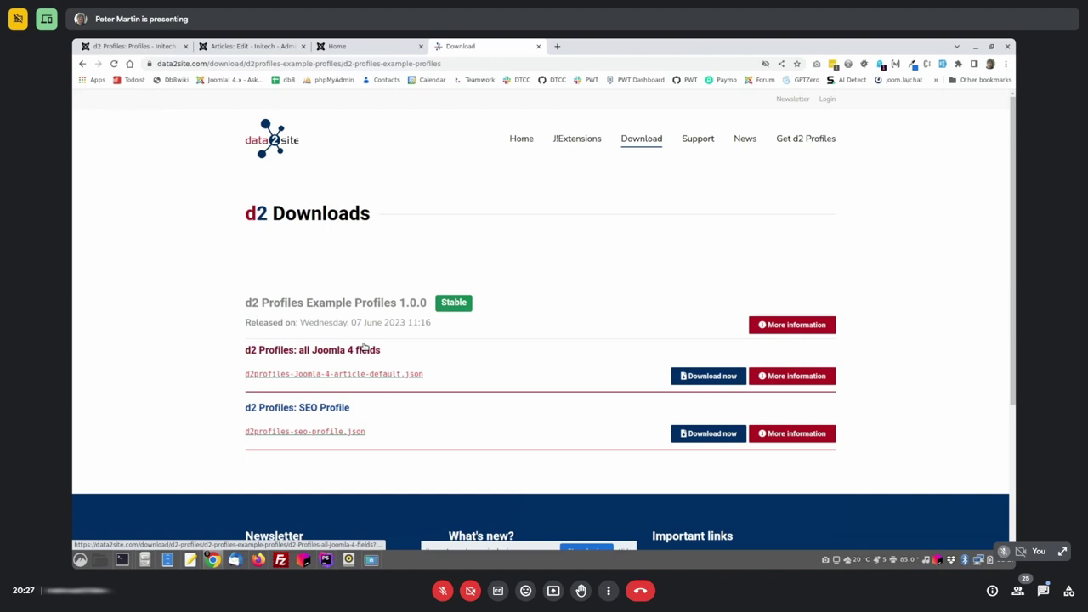
pyautogui.click(721, 377)
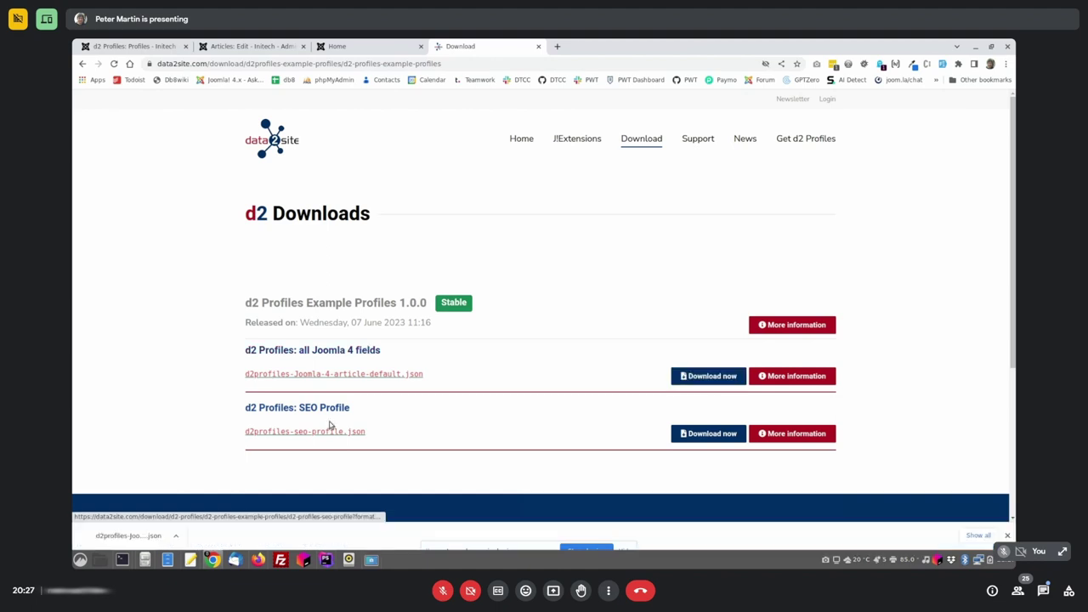
pyautogui.click(695, 434)
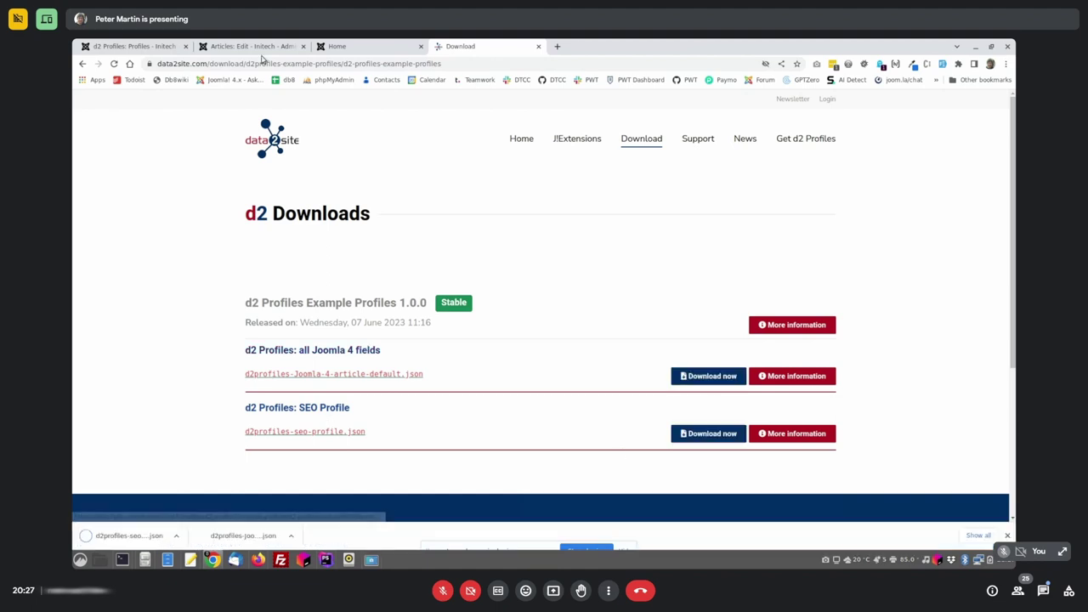
pyautogui.click(156, 45)
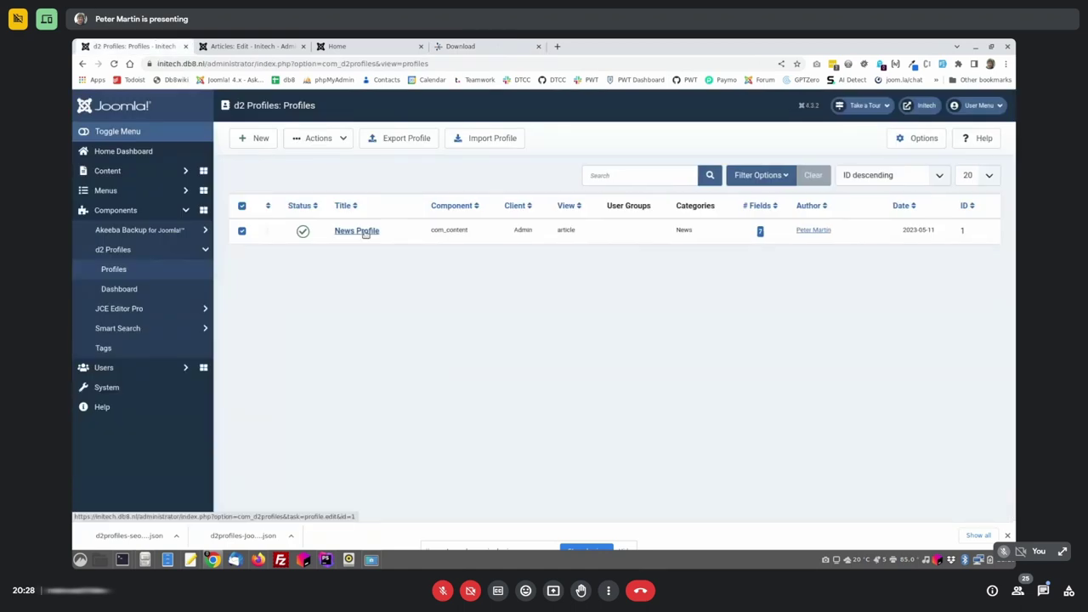
# Import d2profiles-seo-profile.json from Downloads and open SEO Profile [imported] for editing
pyautogui.click(484, 139)
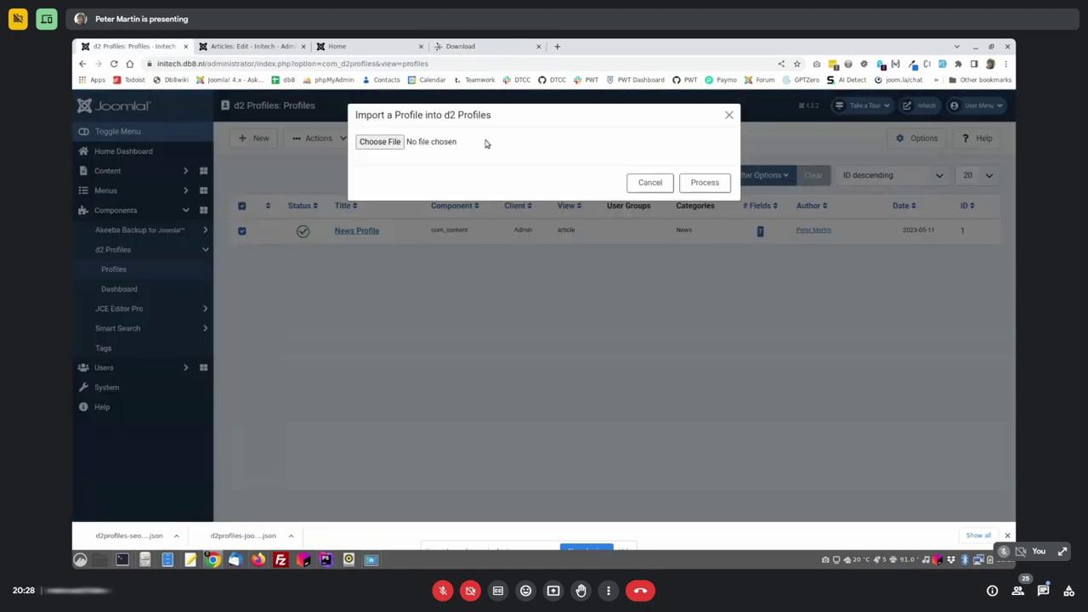
pyautogui.click(486, 143)
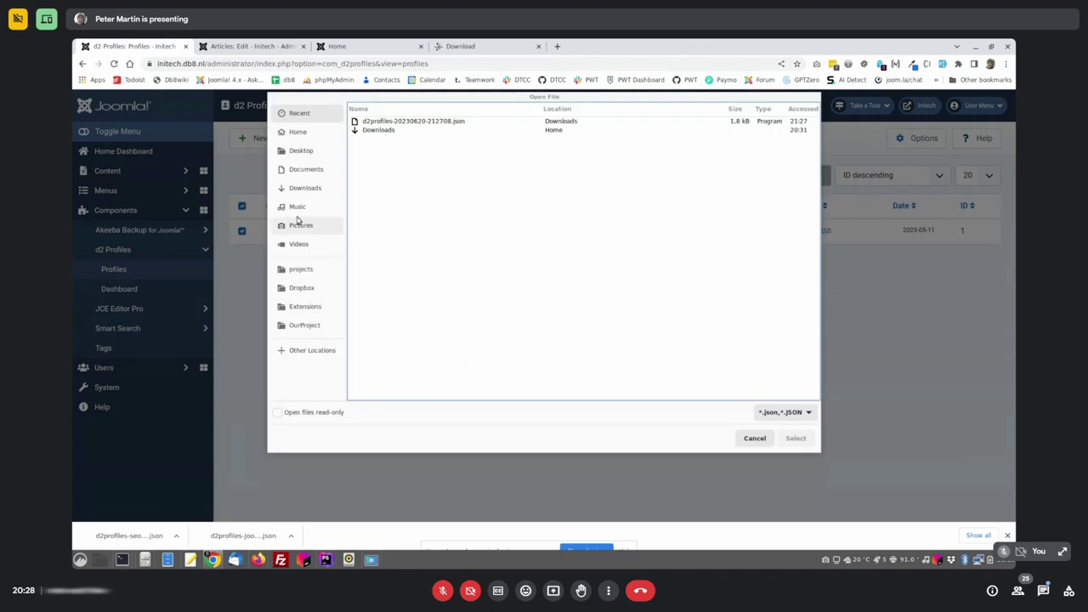
pyautogui.click(299, 188)
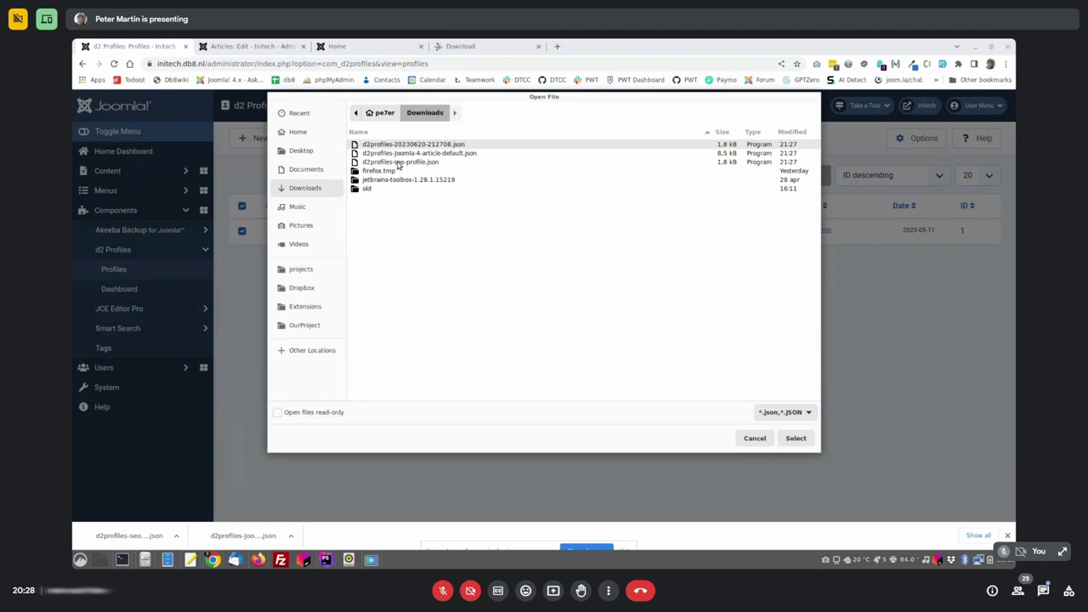
pyautogui.click(426, 163)
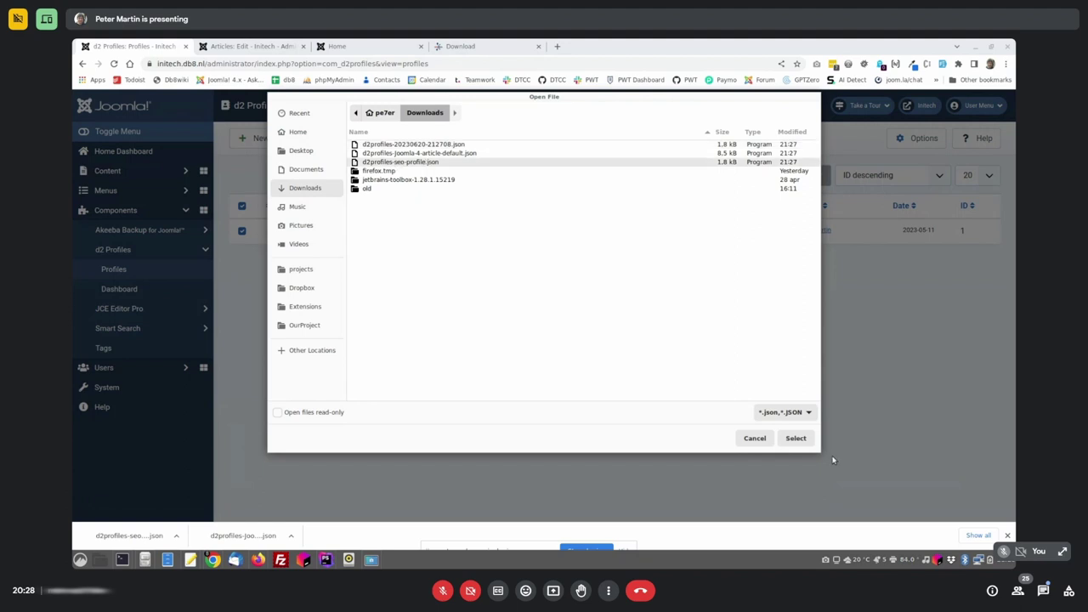
pyautogui.click(795, 439)
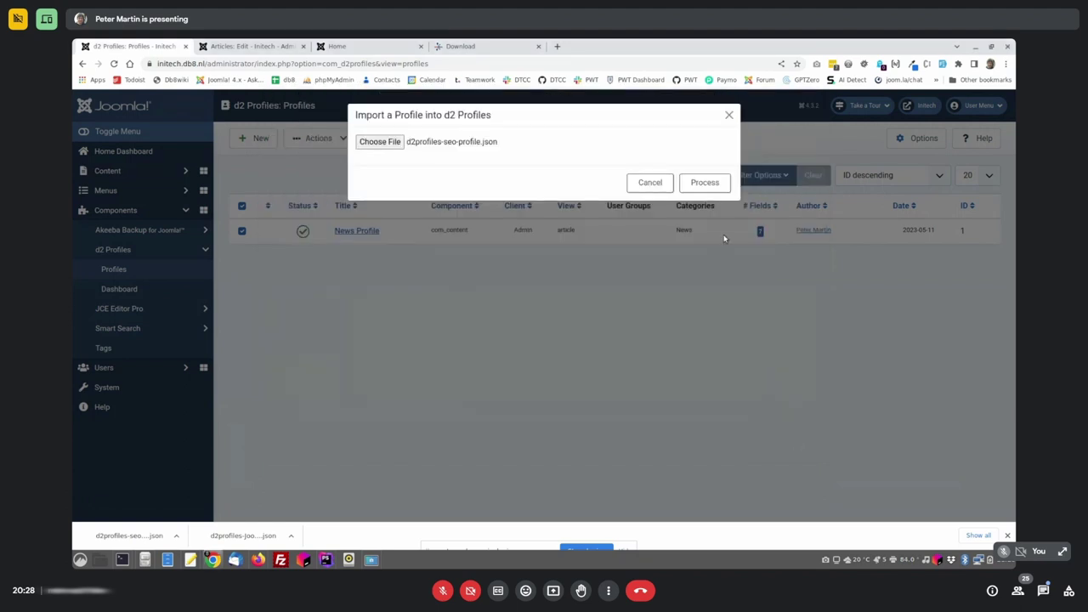
pyautogui.click(705, 182)
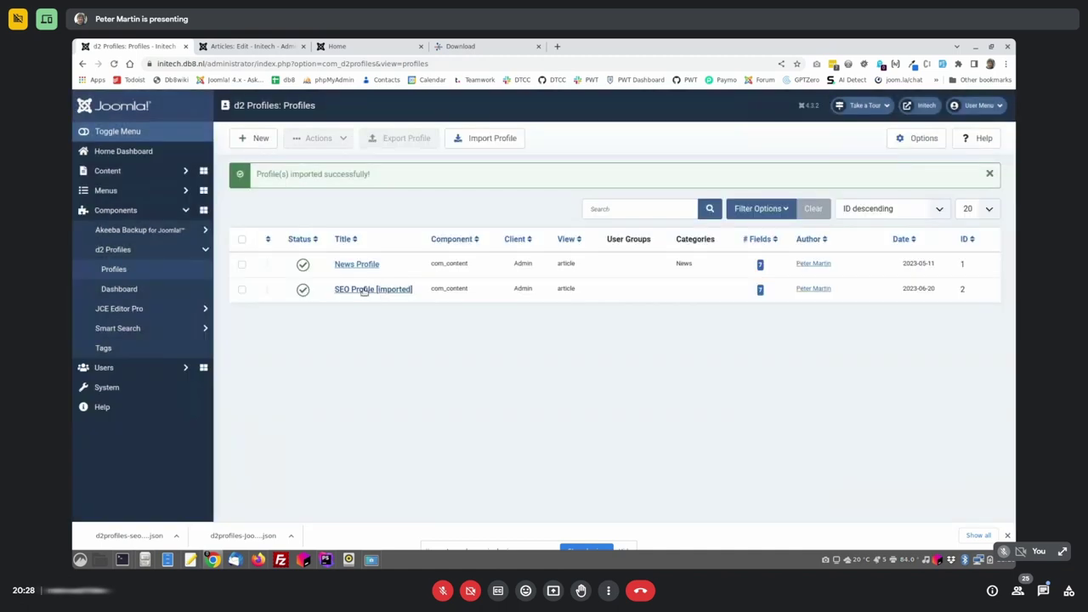
pyautogui.click(364, 290)
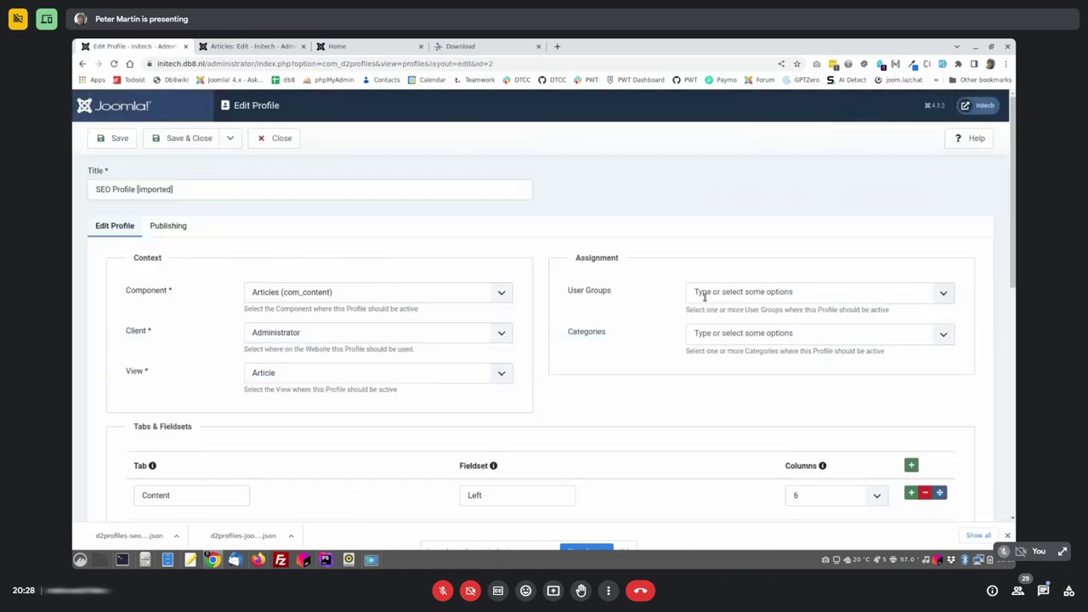
pyautogui.click(710, 335)
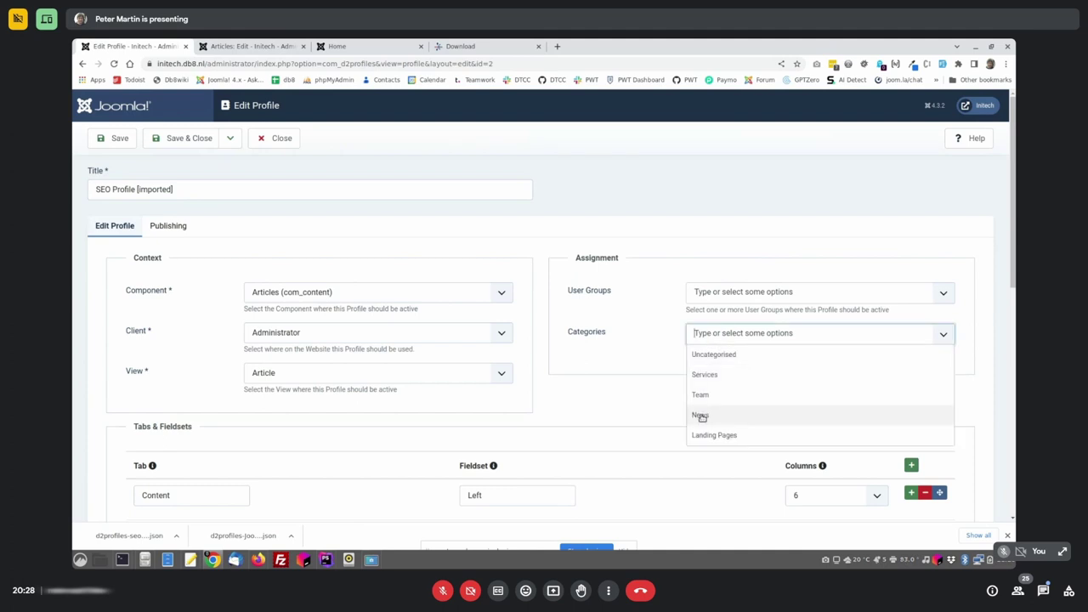
# Add Marketing Department to SEO Profile [imported]'s user groups and save it
pyautogui.click(721, 293)
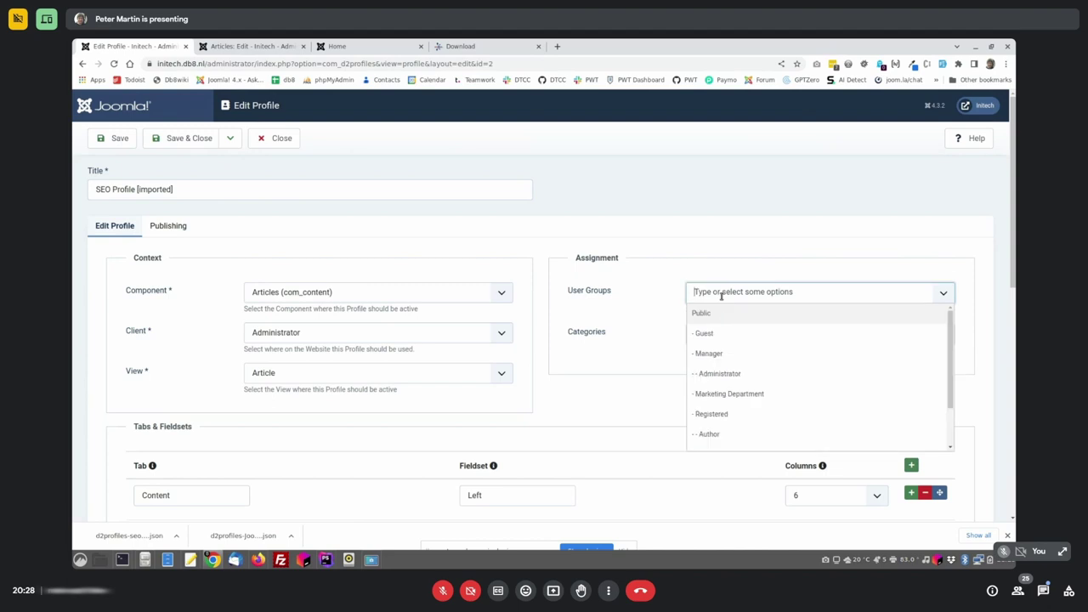
pyautogui.click(737, 393)
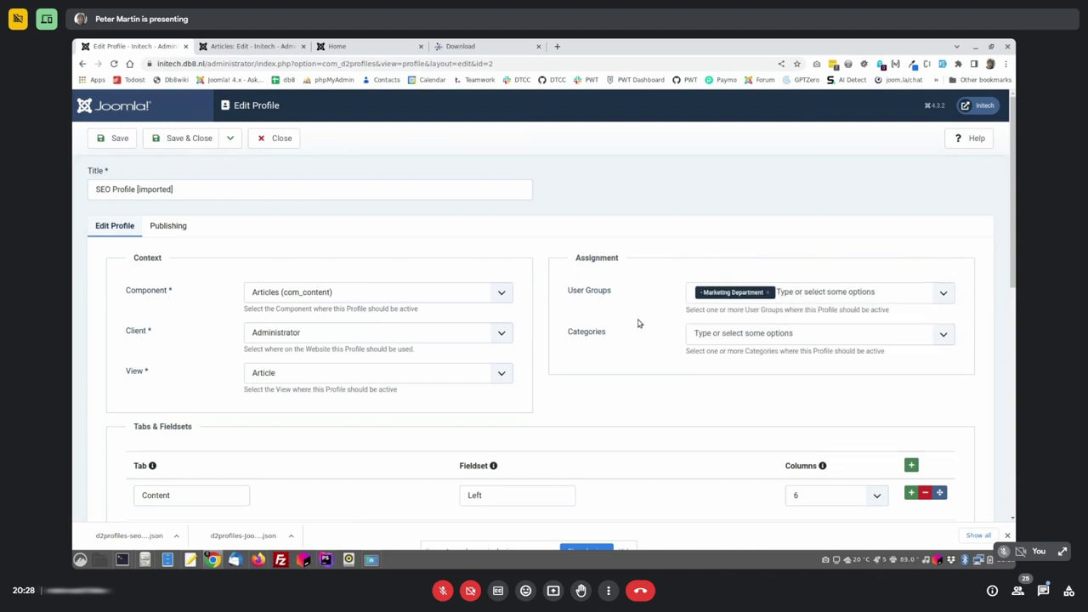
pyautogui.click(110, 138)
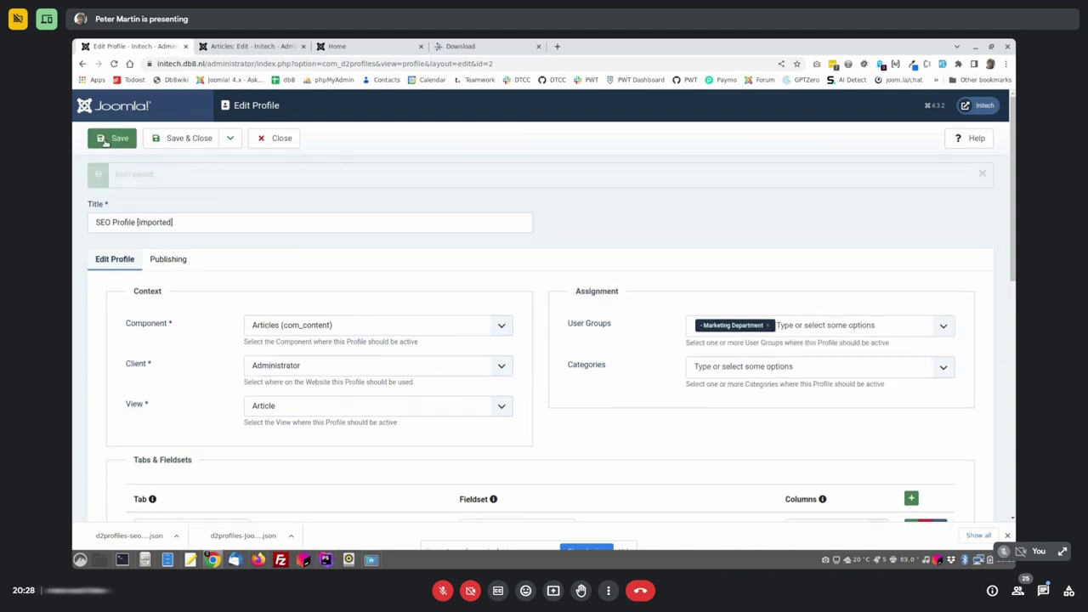
pyautogui.scroll(-3, 312, 241)
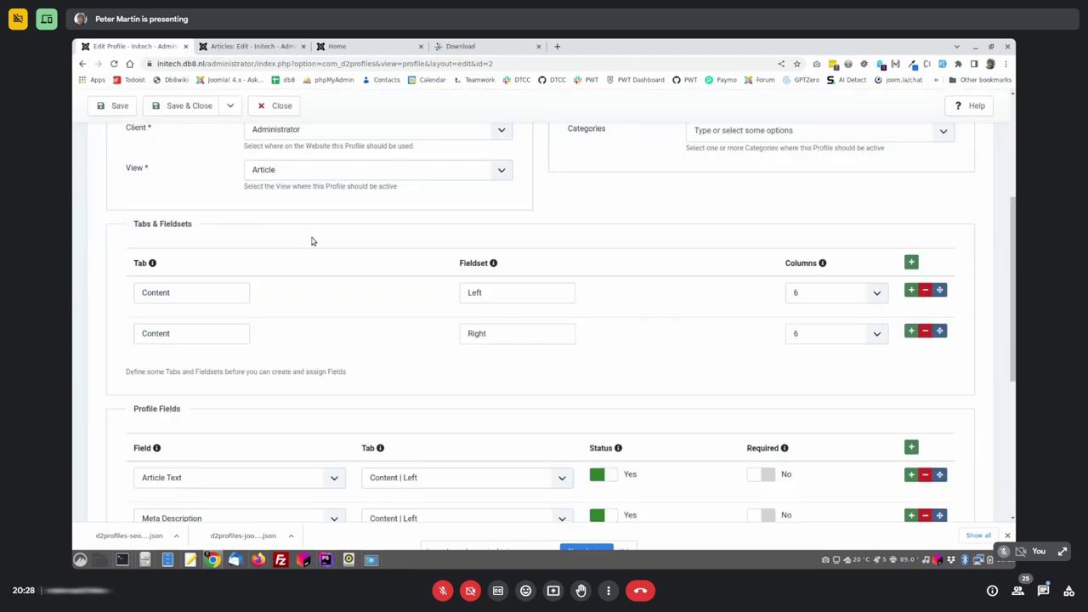
pyautogui.scroll(-2, 312, 241)
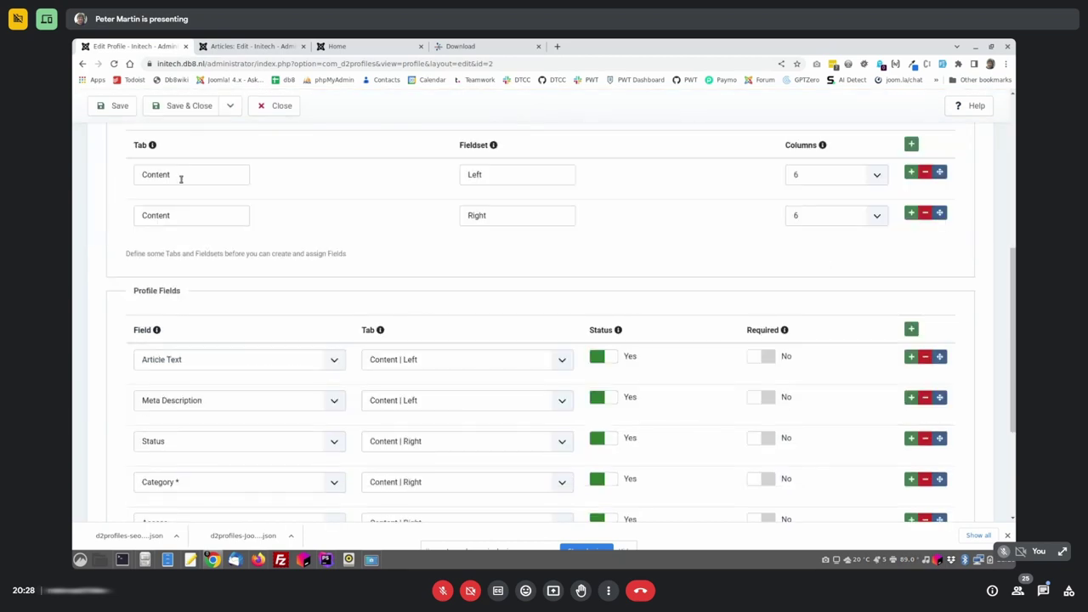
pyautogui.scroll(-3, 487, 246)
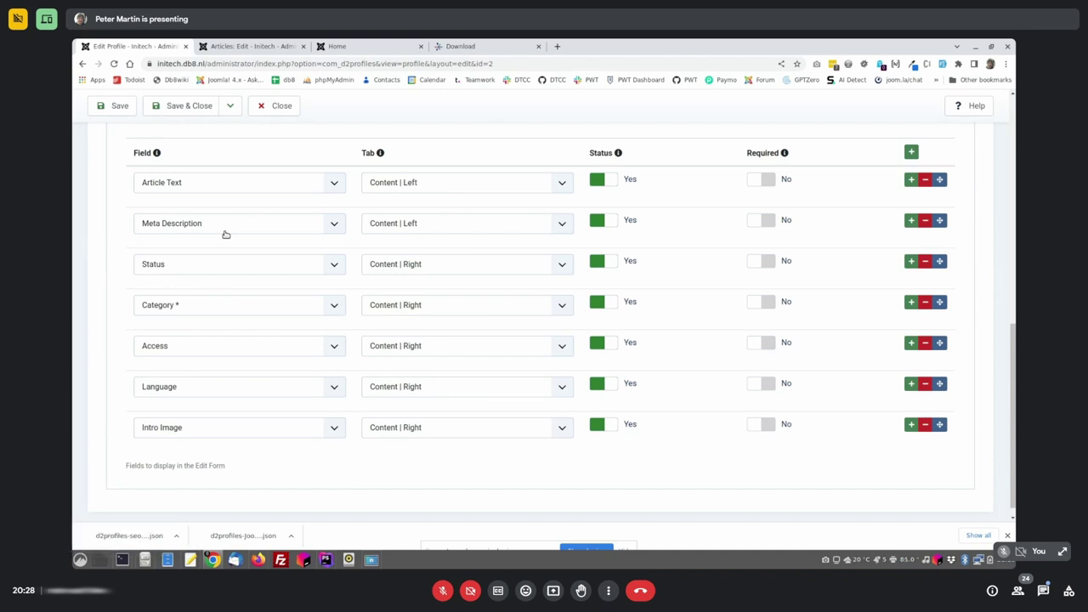
pyautogui.scroll(1, 304, 199)
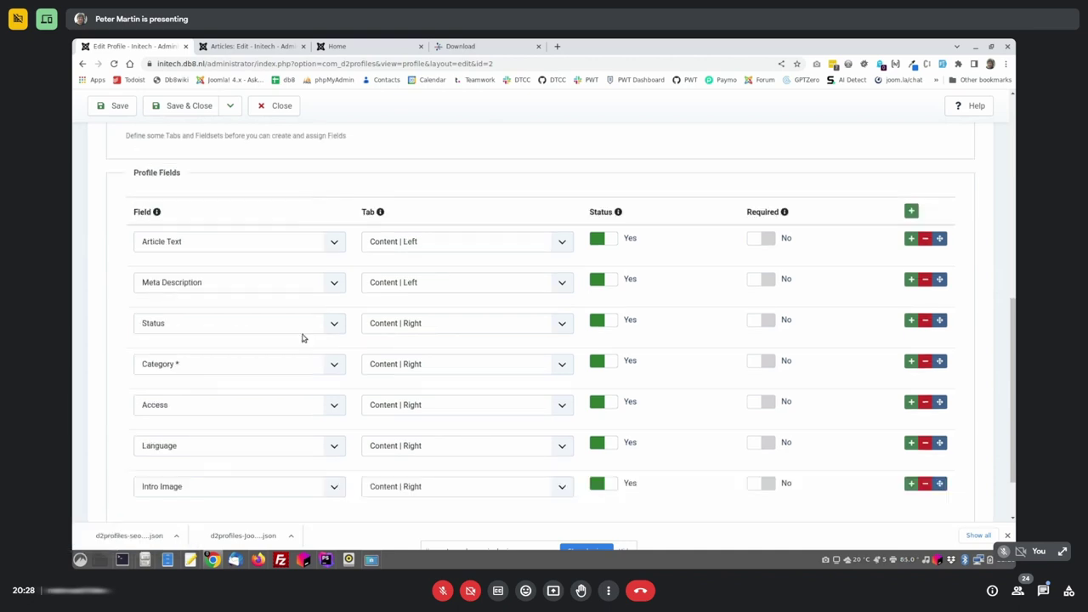
# In Firefox, log out and sign back in with the restricted user's username and password
pyautogui.click(256, 561)
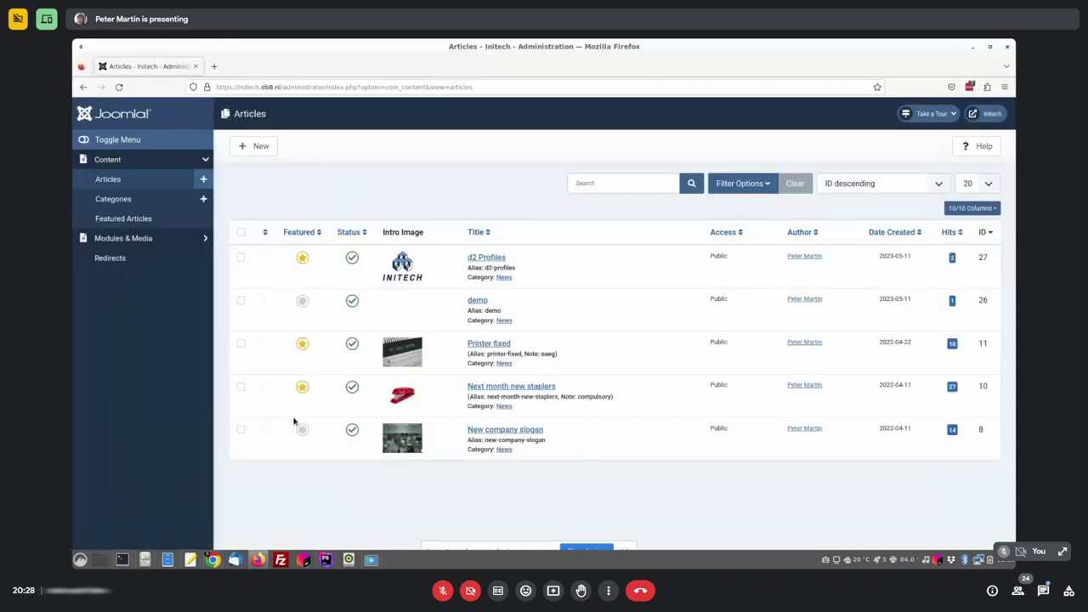
pyautogui.click(113, 117)
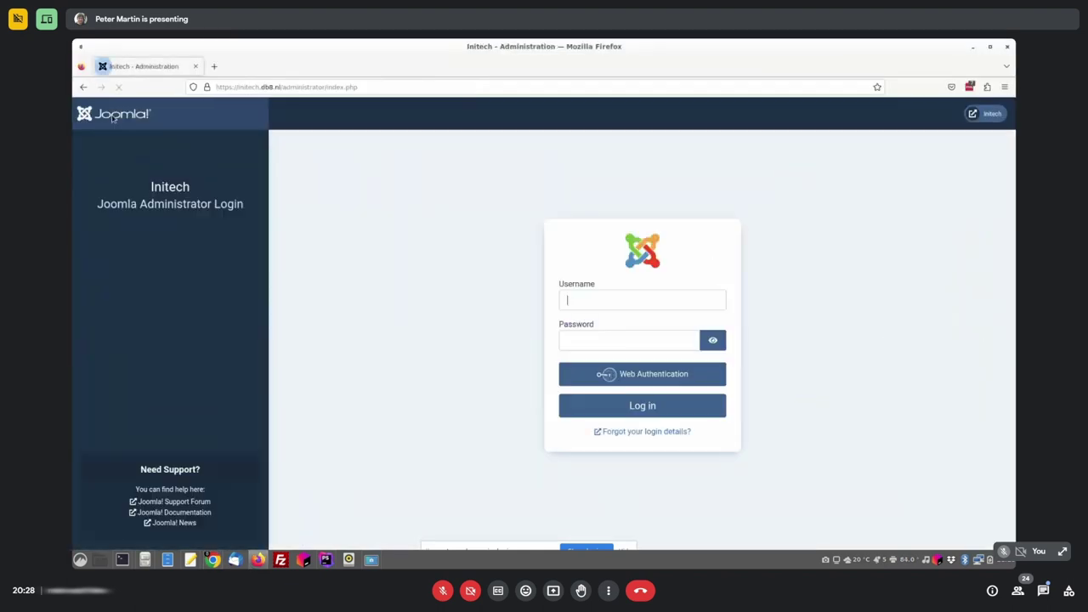
pyautogui.doubleClick(611, 295)
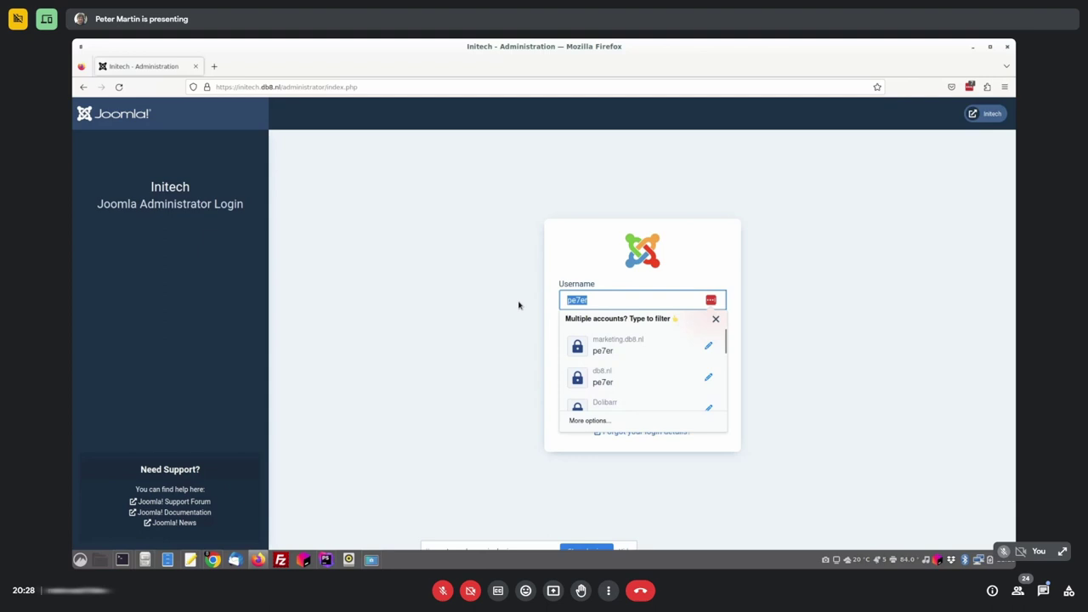
pyautogui.write('mark')
pyautogui.press('Tab')
pyautogui.write('s')
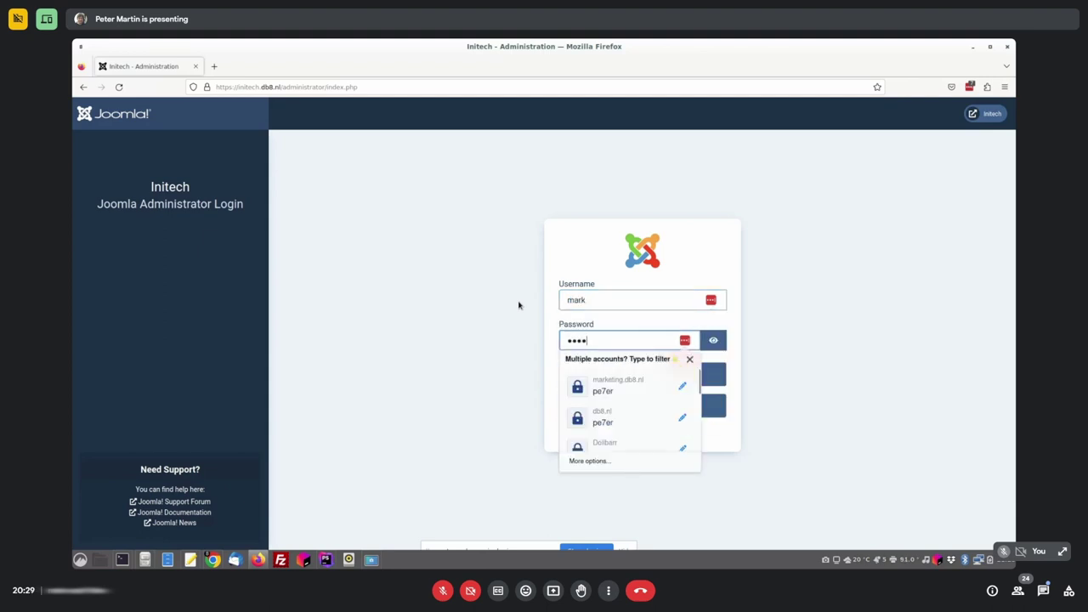
pyautogui.write('****')
pyautogui.press('Return')
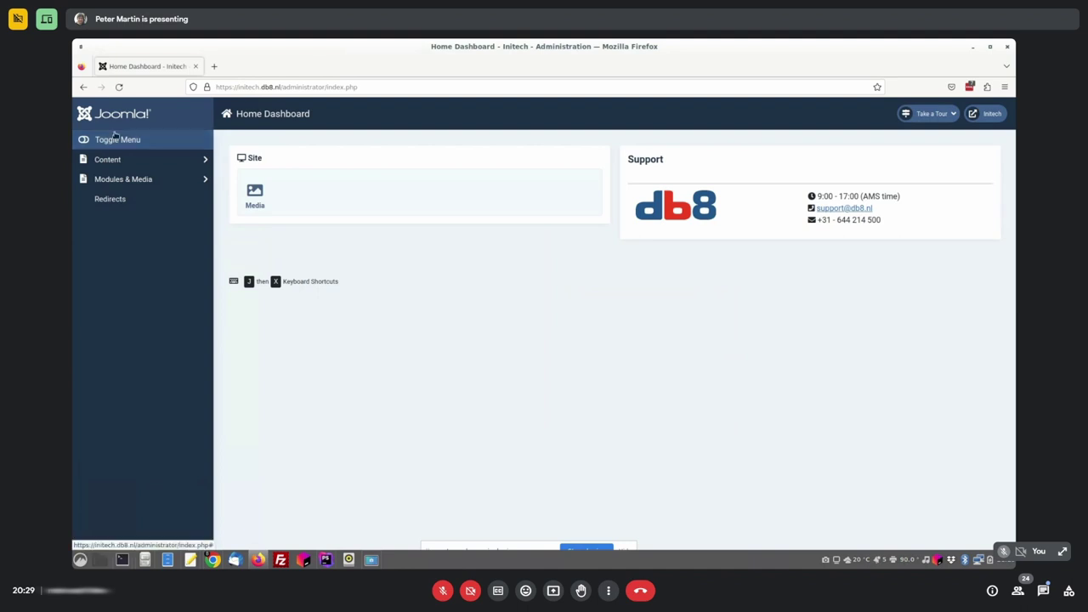
# Browse the restricted user's sidebar menus, then open Content > Articles
pyautogui.click(108, 160)
pyautogui.click(113, 226)
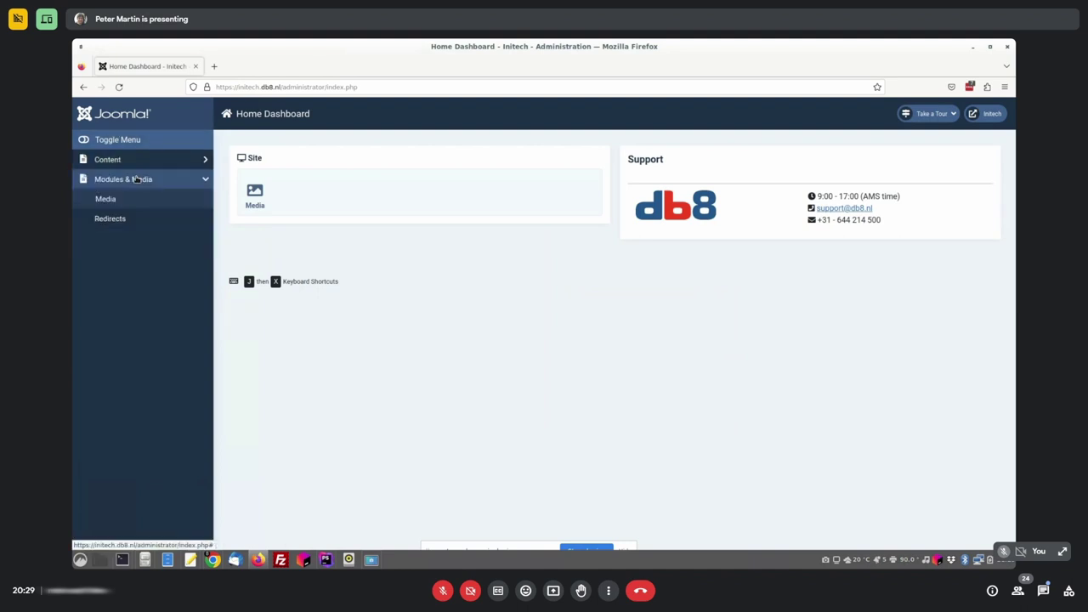
pyautogui.click(110, 219)
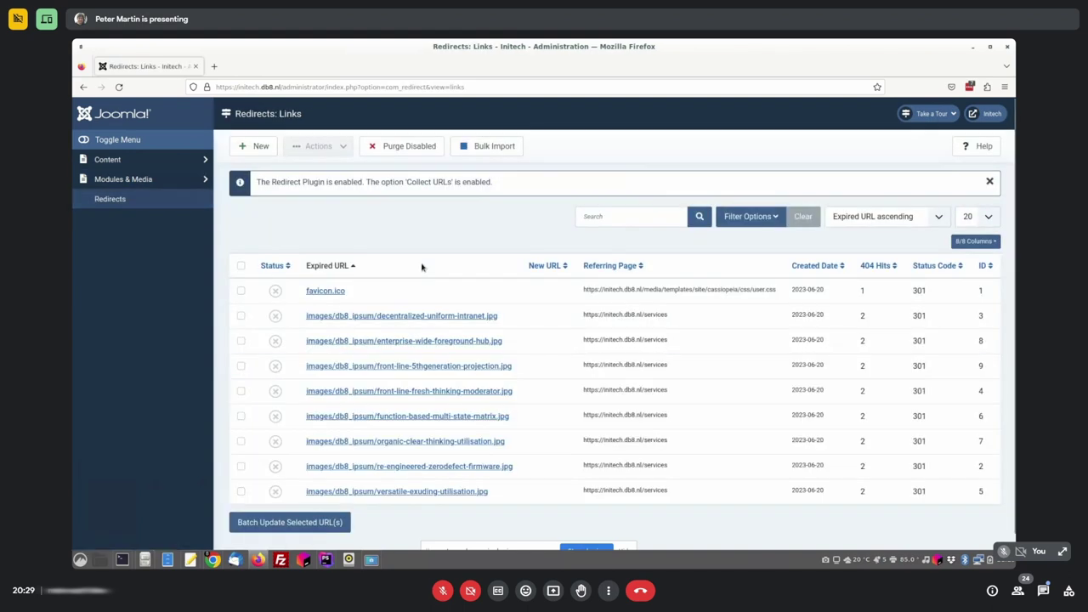
pyautogui.click(107, 164)
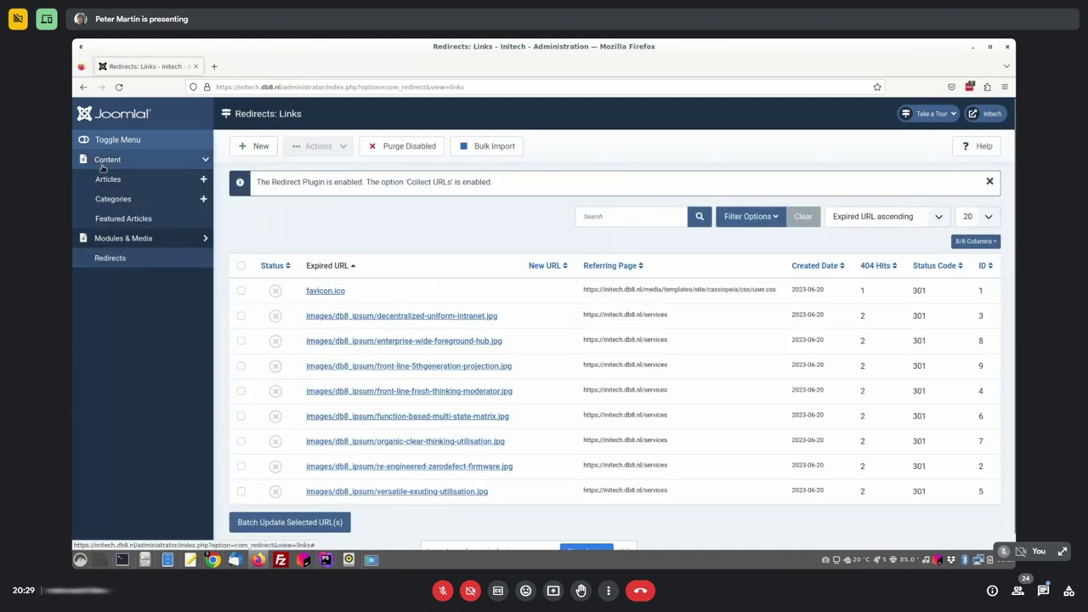
pyautogui.click(108, 180)
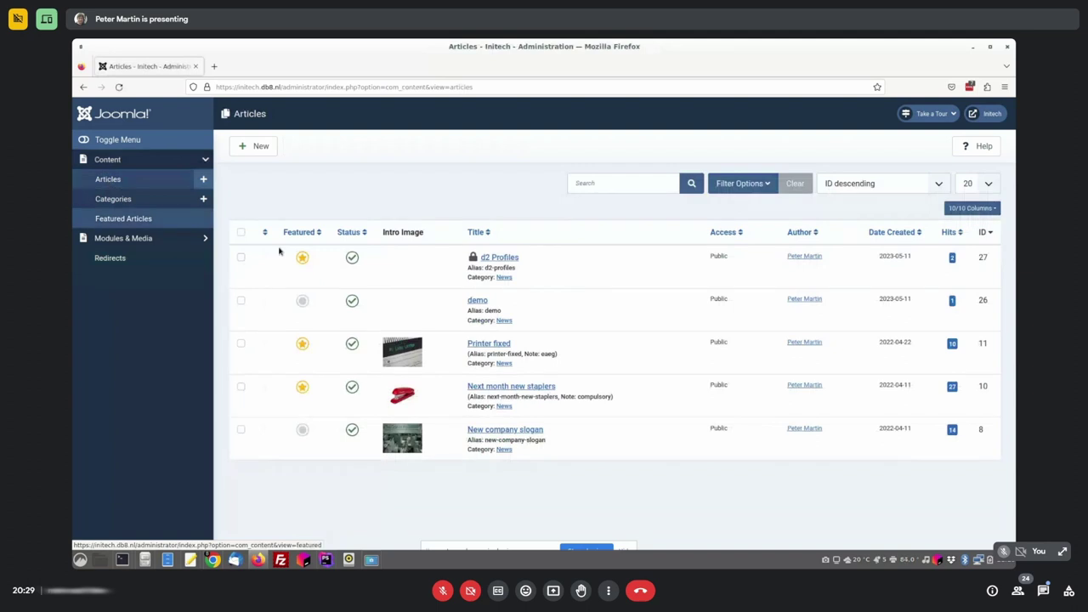
# Create a new article, review its profile-limited fields, and attempt saving with an empty Title
pyautogui.click(261, 147)
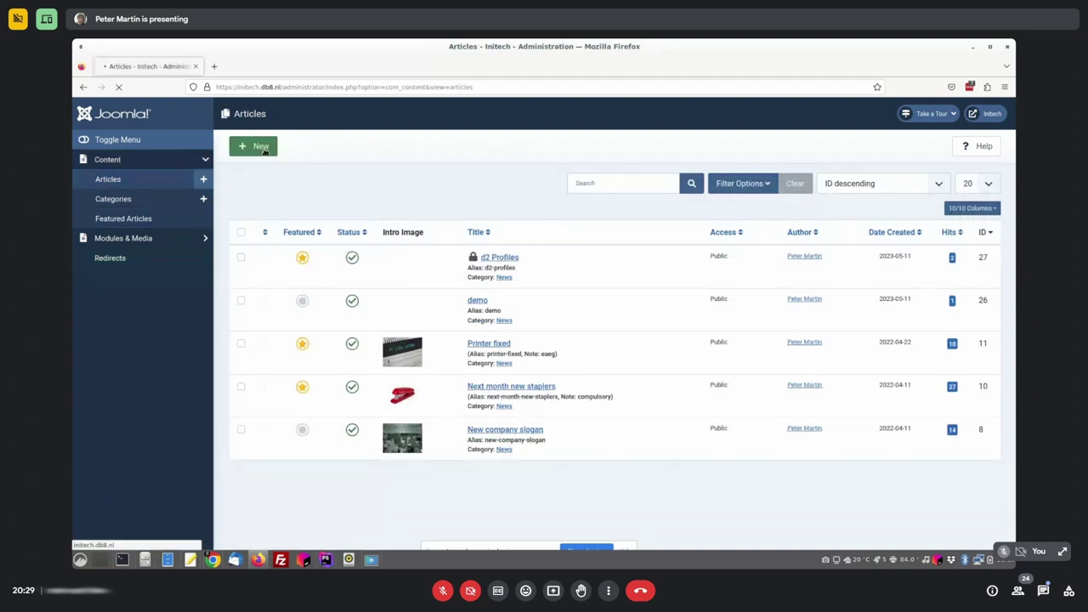
pyautogui.scroll(-1, 300, 298)
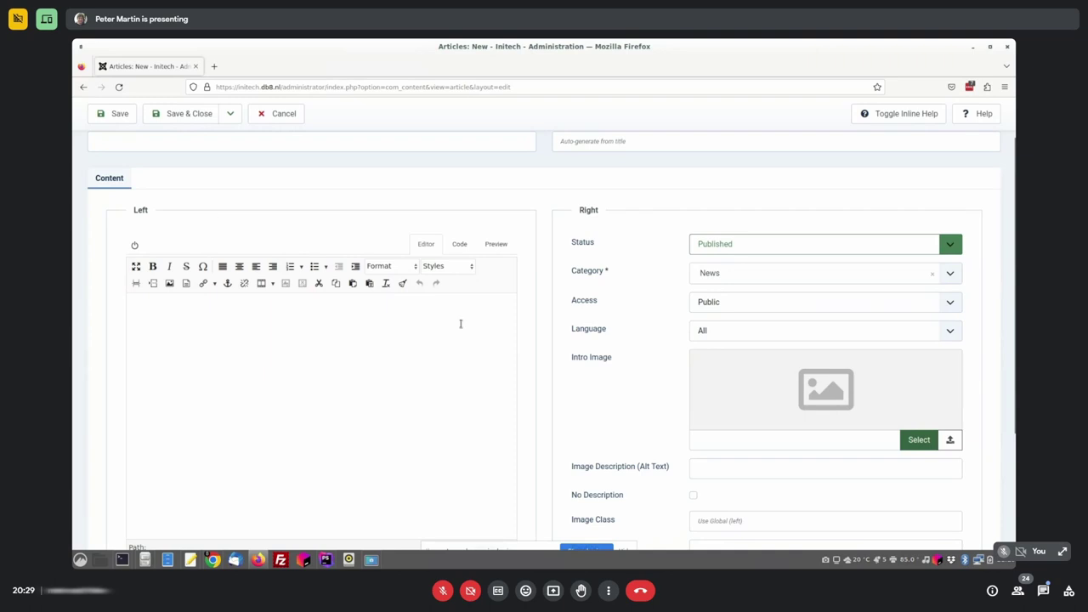
pyautogui.scroll(-2, 460, 323)
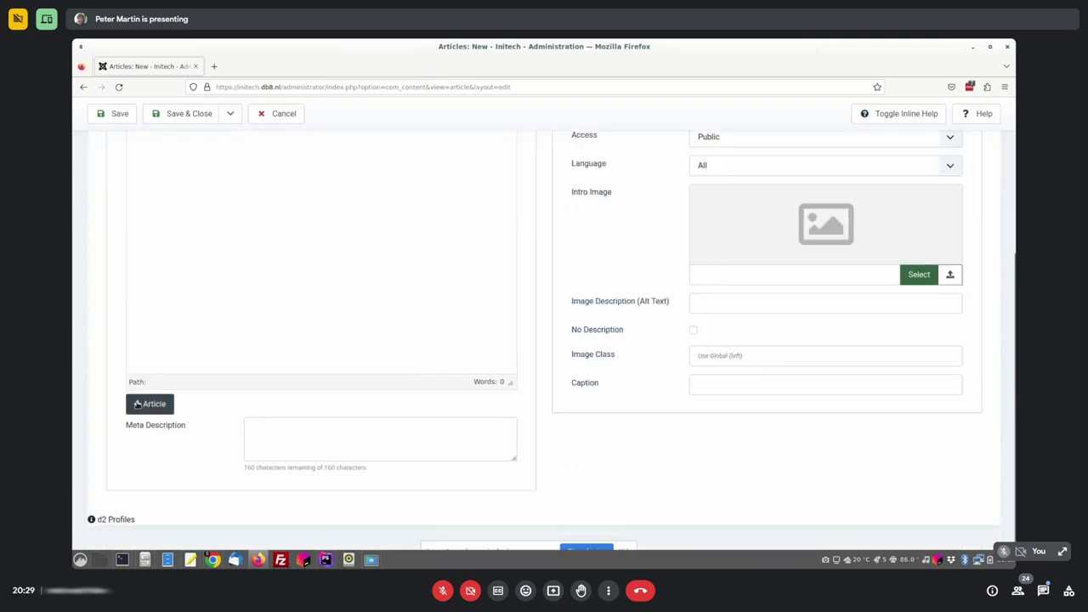
pyautogui.scroll(3, 208, 135)
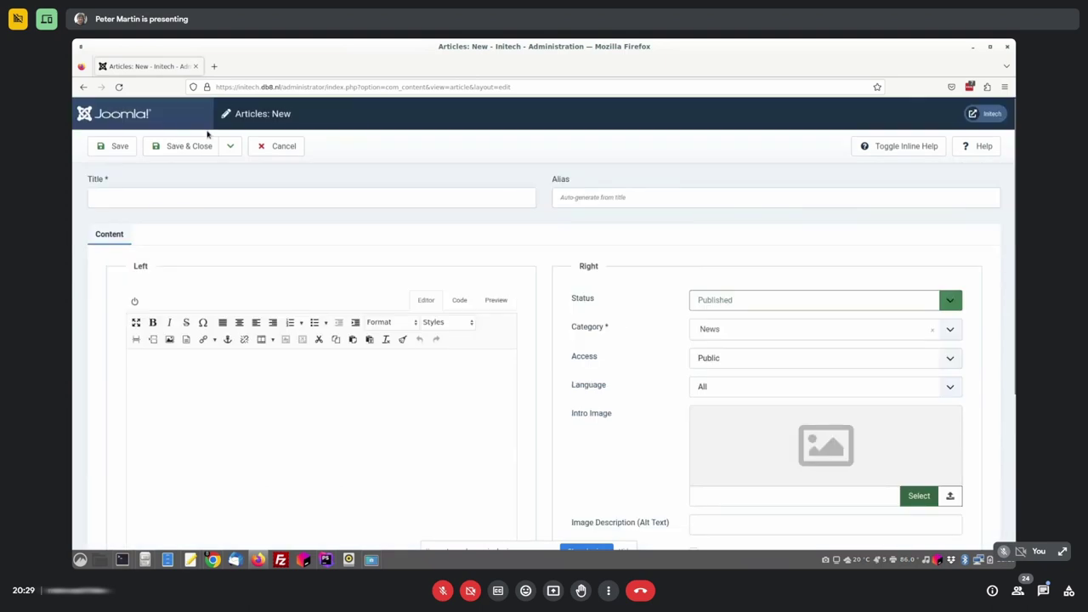
pyautogui.click(120, 146)
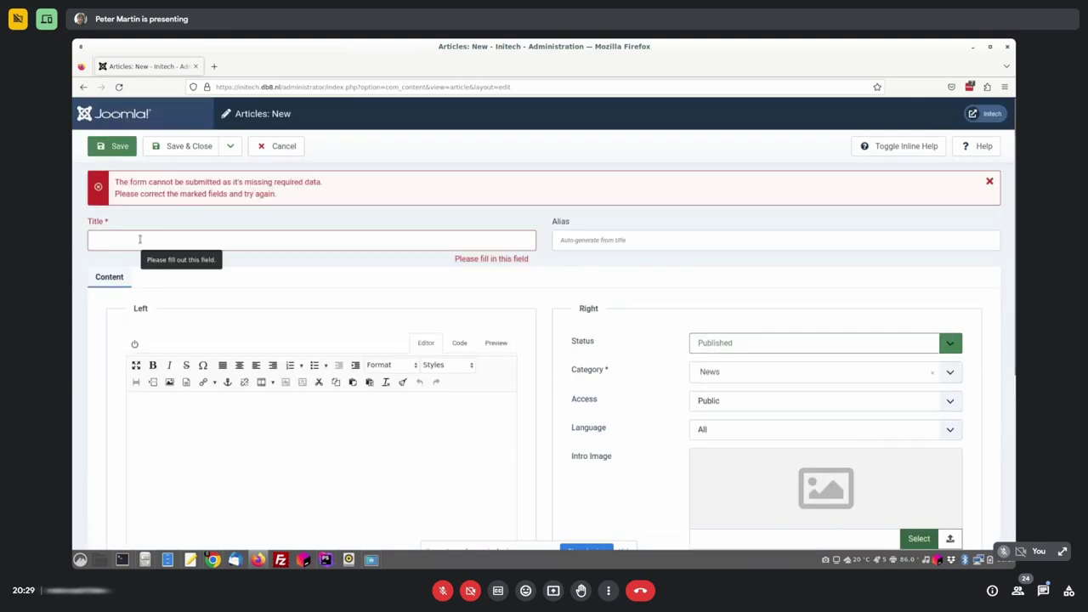
pyautogui.hotkey('alt', 'Tab')
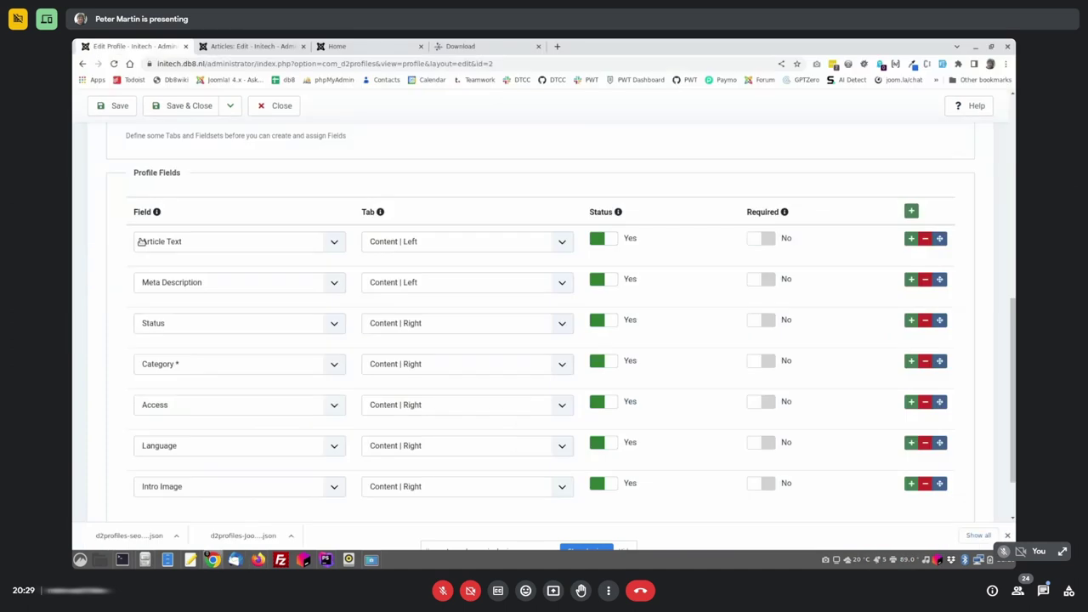
# Back in Chrome, close the d2 Profiles article being edited
pyautogui.click(242, 48)
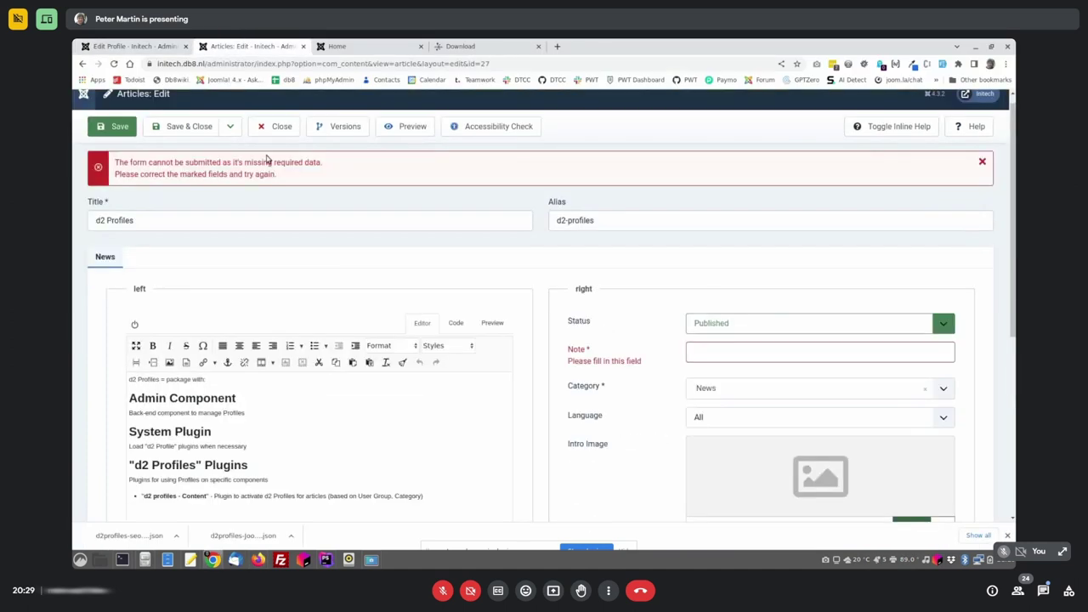
pyautogui.scroll(1, 266, 158)
pyautogui.click(272, 138)
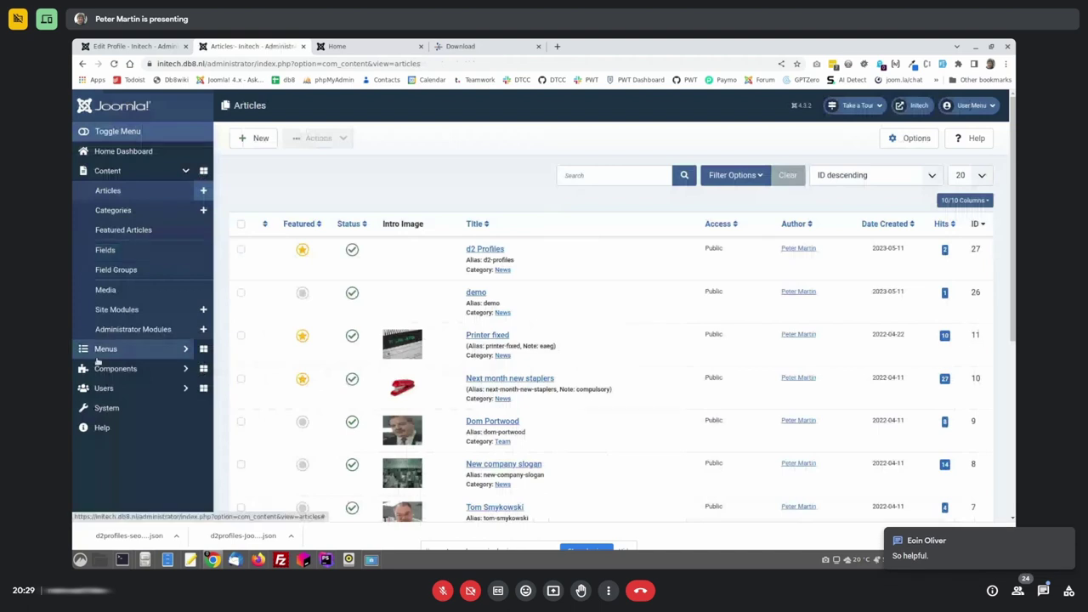
# Open the d2 Profiles - Articles plugin via the d2 Profiles Dashboard and save Debug Mode as Yes
pyautogui.click(98, 367)
pyautogui.click(113, 249)
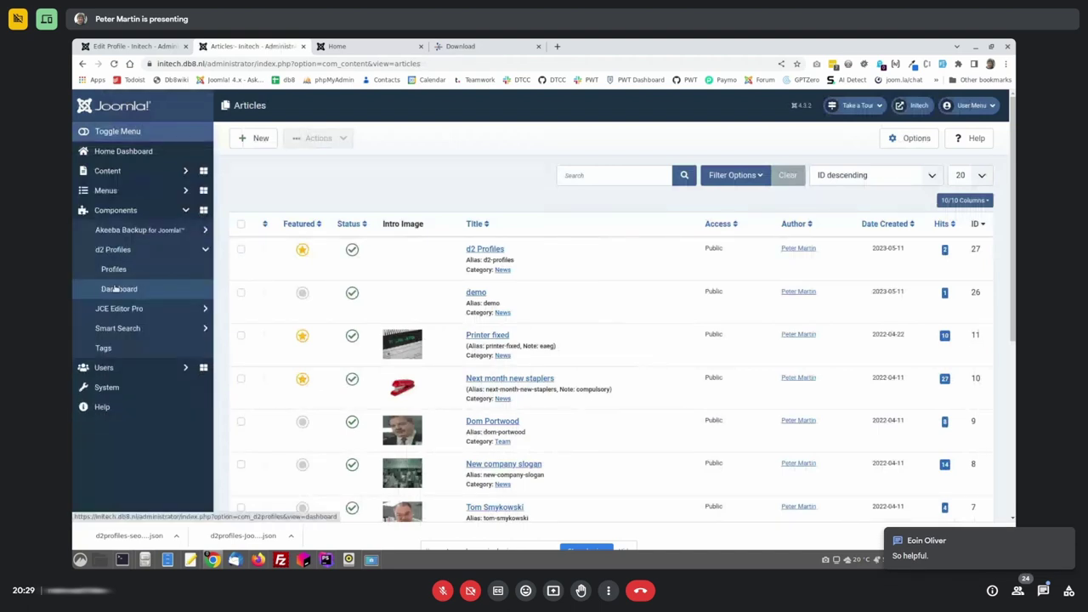
pyautogui.click(117, 289)
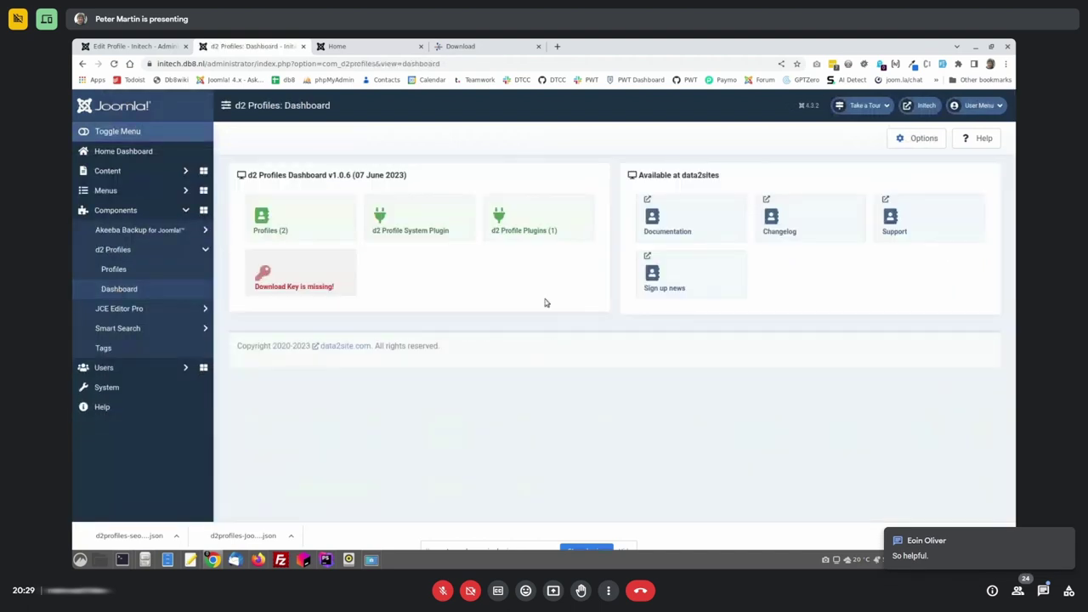
pyautogui.click(517, 229)
pyautogui.click(382, 282)
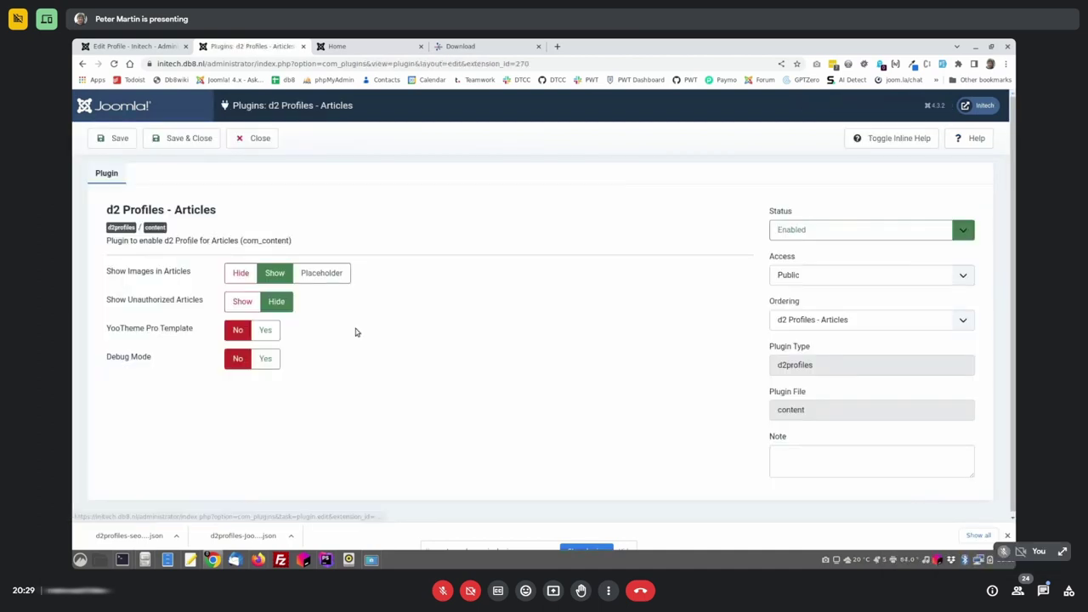
pyautogui.click(266, 359)
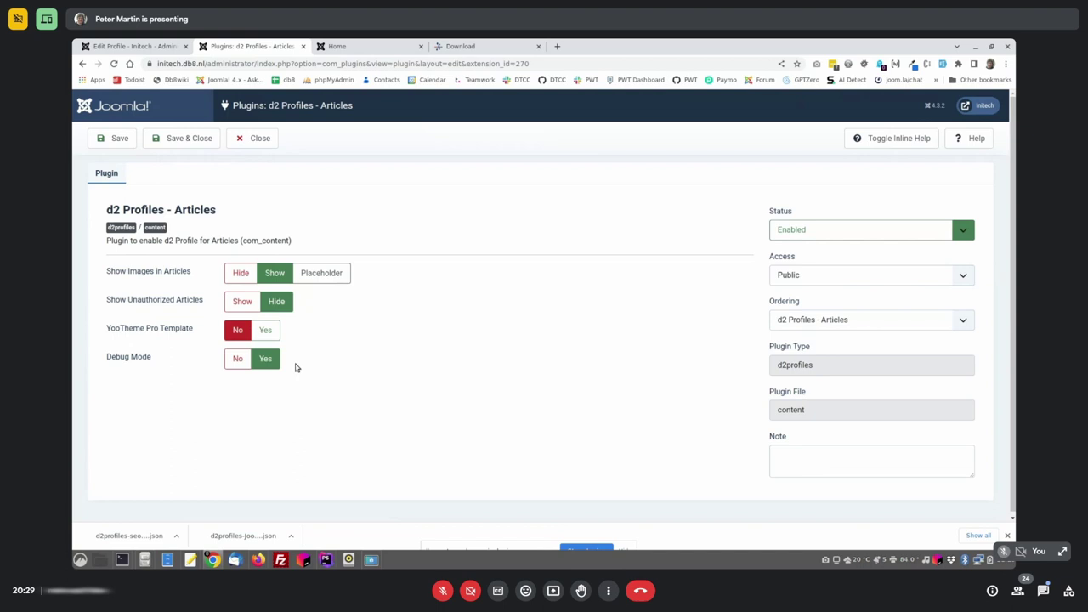
pyautogui.click(119, 145)
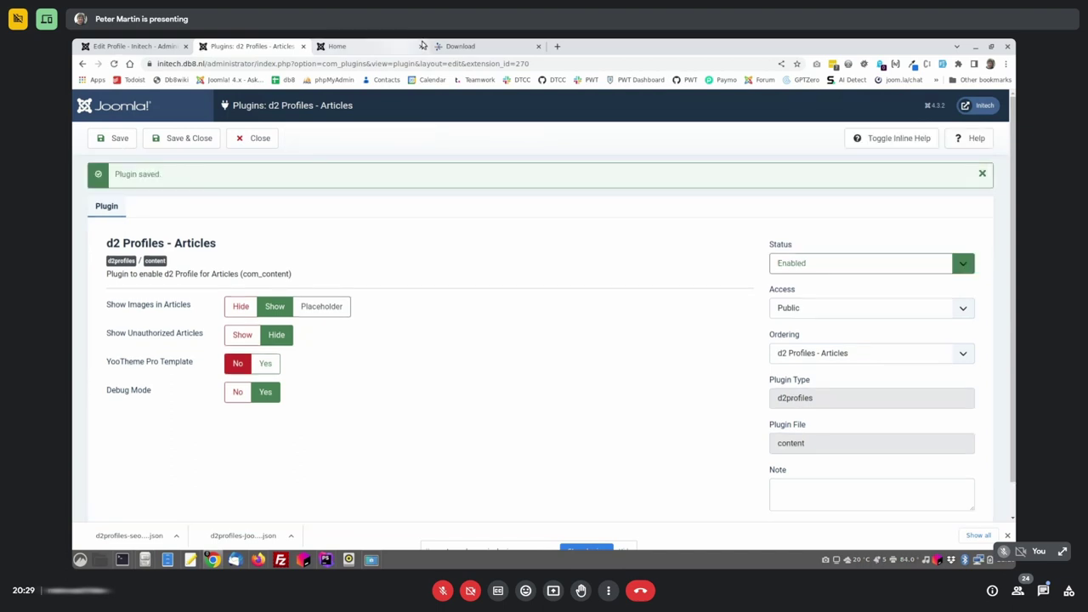
# Review the new article form, noting the SEO Profile [imported] name below it, then return to Chrome
pyautogui.hotkey('alt', 'Tab')
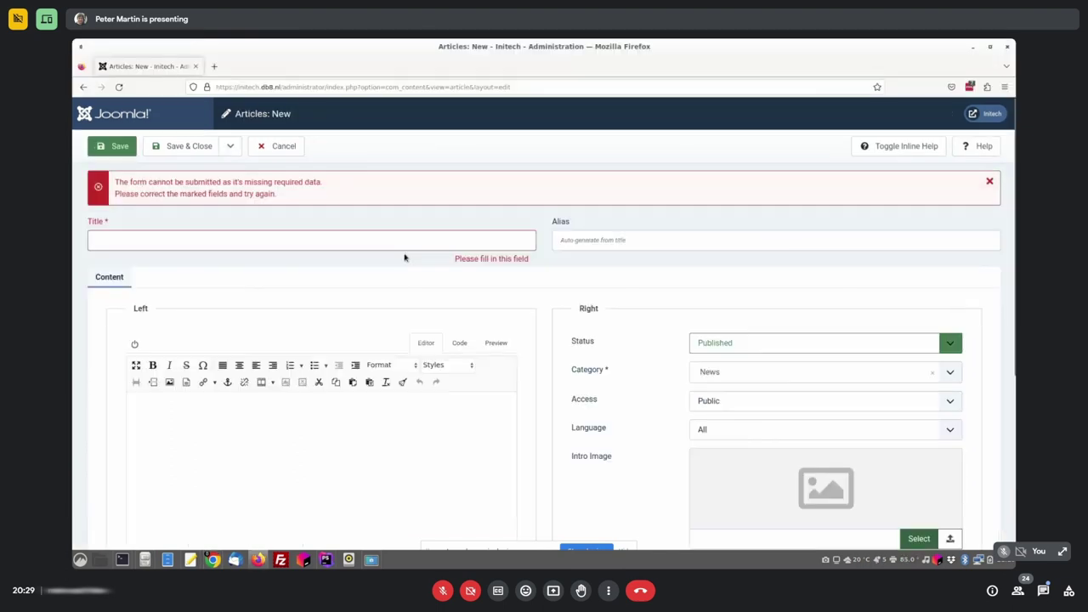
pyautogui.scroll(-5, 391, 272)
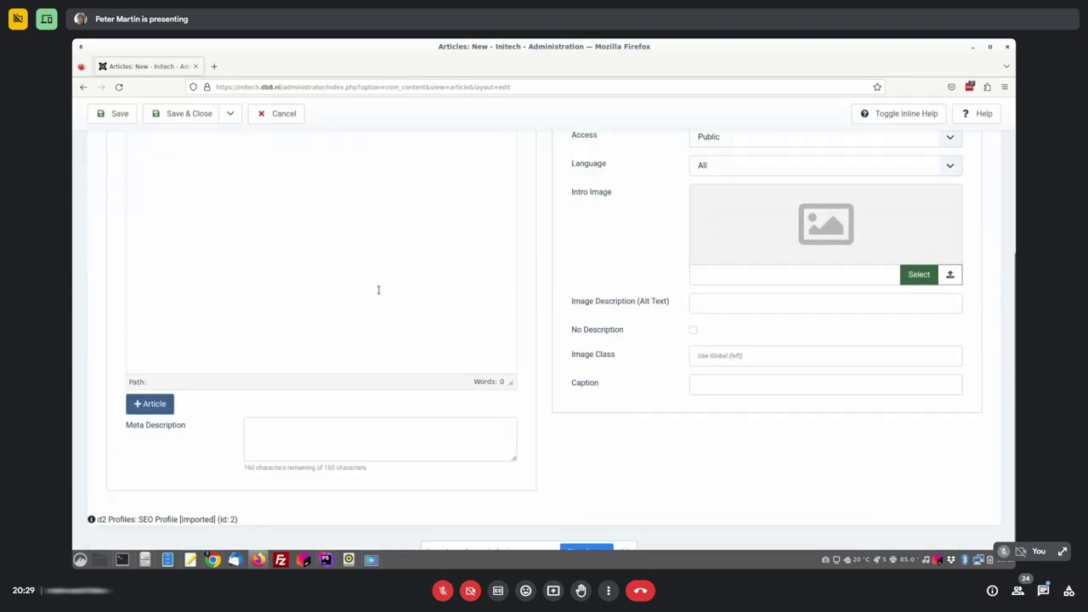
pyautogui.moveTo(138, 519); pyautogui.dragTo(218, 520)
pyautogui.click(344, 517)
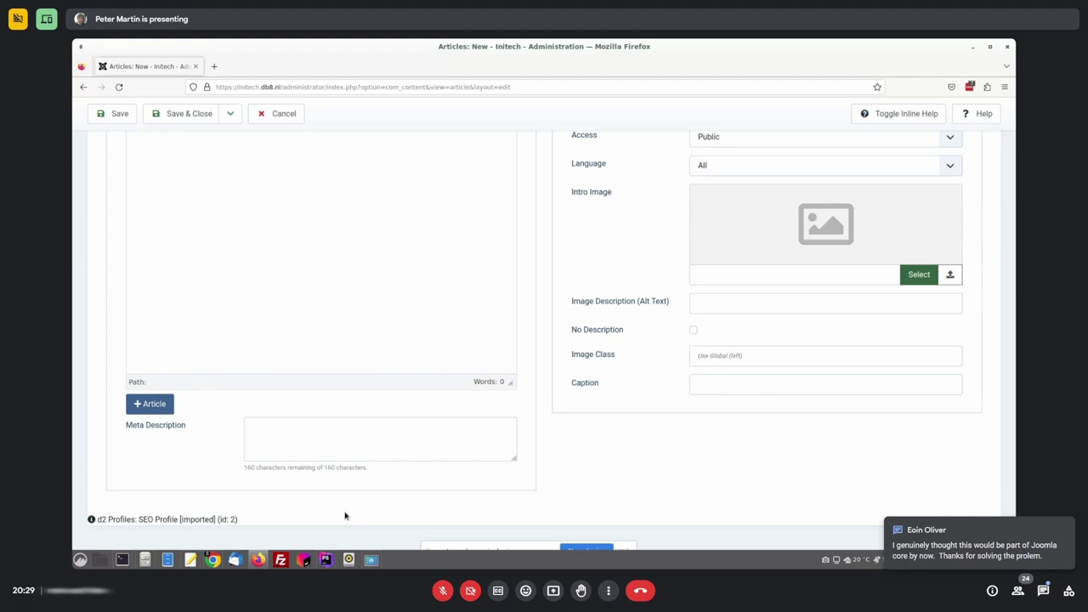
pyautogui.scroll(3, 743, 279)
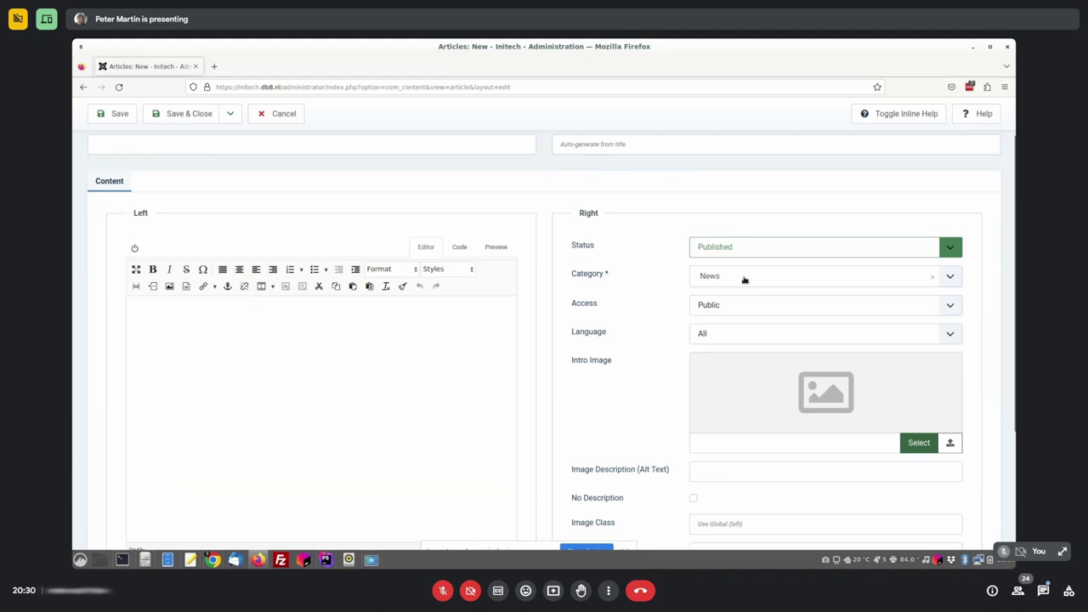
pyautogui.scroll(1, 612, 301)
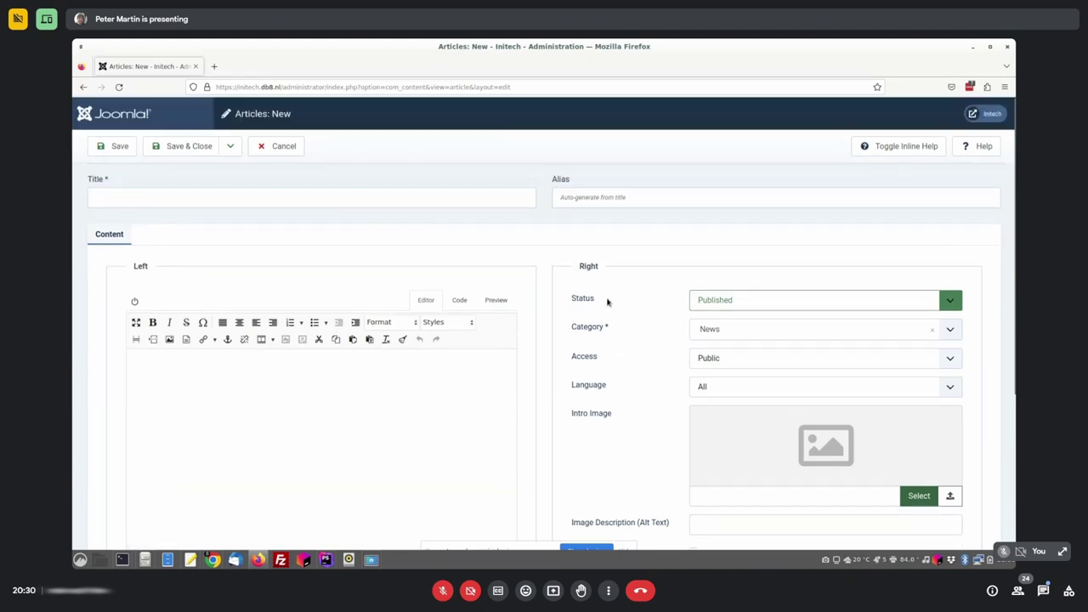
pyautogui.scroll(-3, 607, 300)
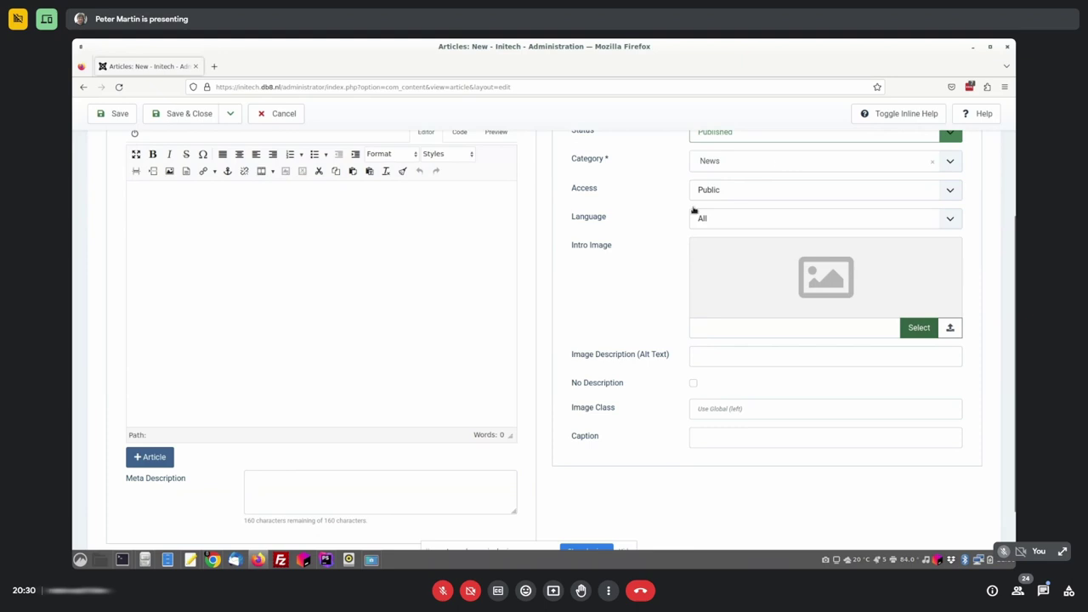
pyautogui.scroll(2, 295, 456)
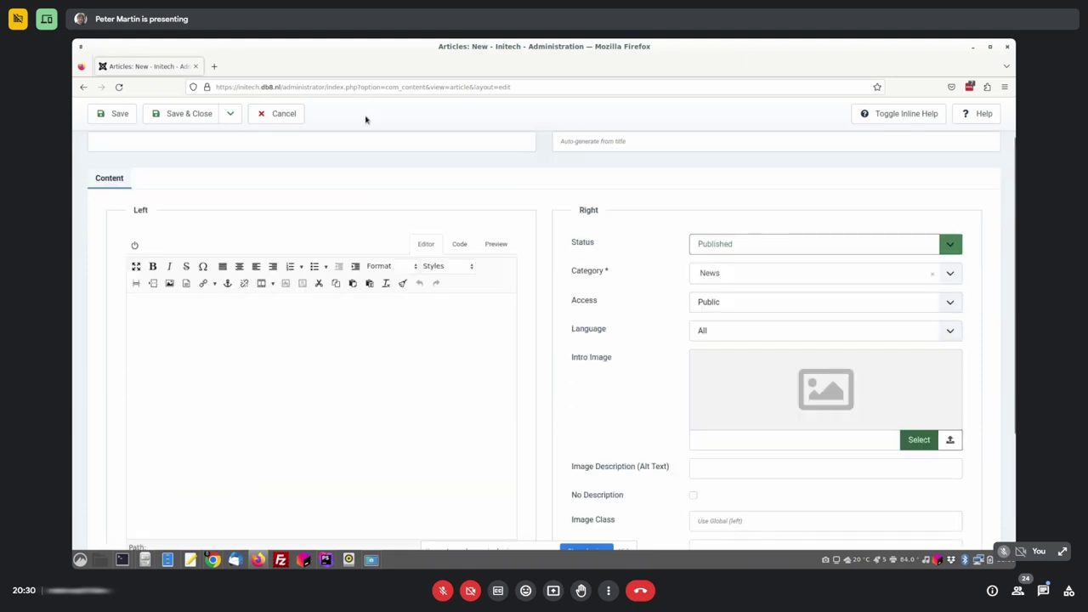
pyautogui.hotkey('alt', 'Tab')
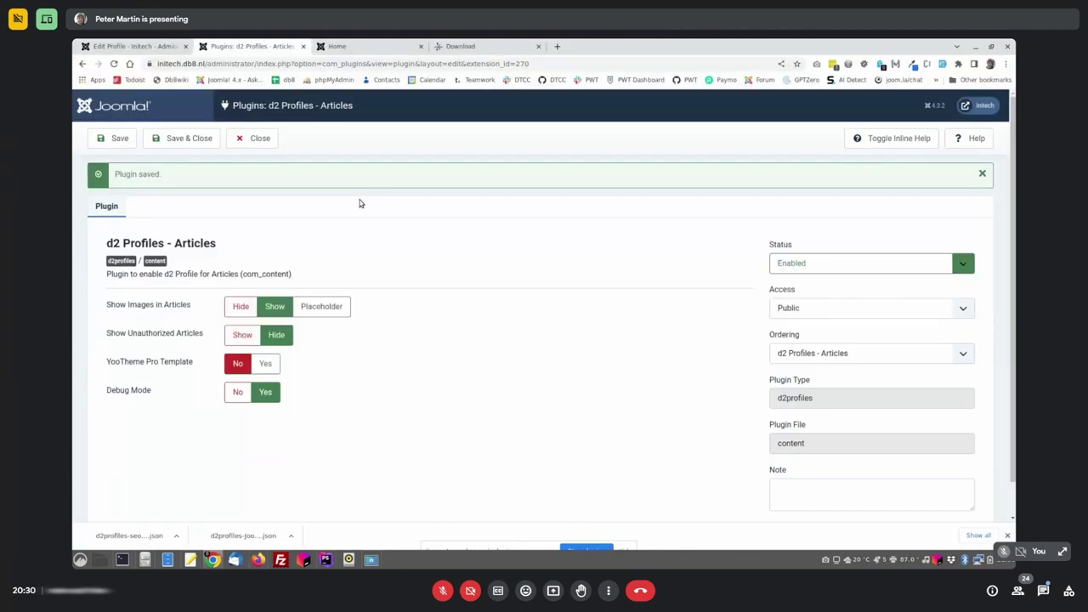
# Close the profile being edited to return to the d2 Profiles list
pyautogui.click(134, 47)
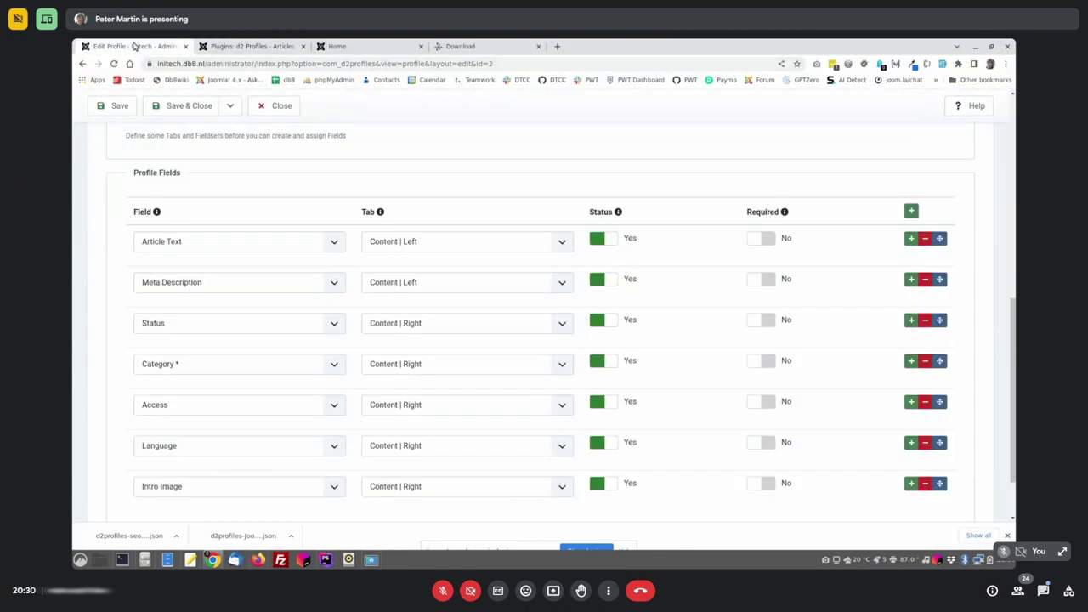
pyautogui.scroll(2, 273, 152)
pyautogui.click(273, 109)
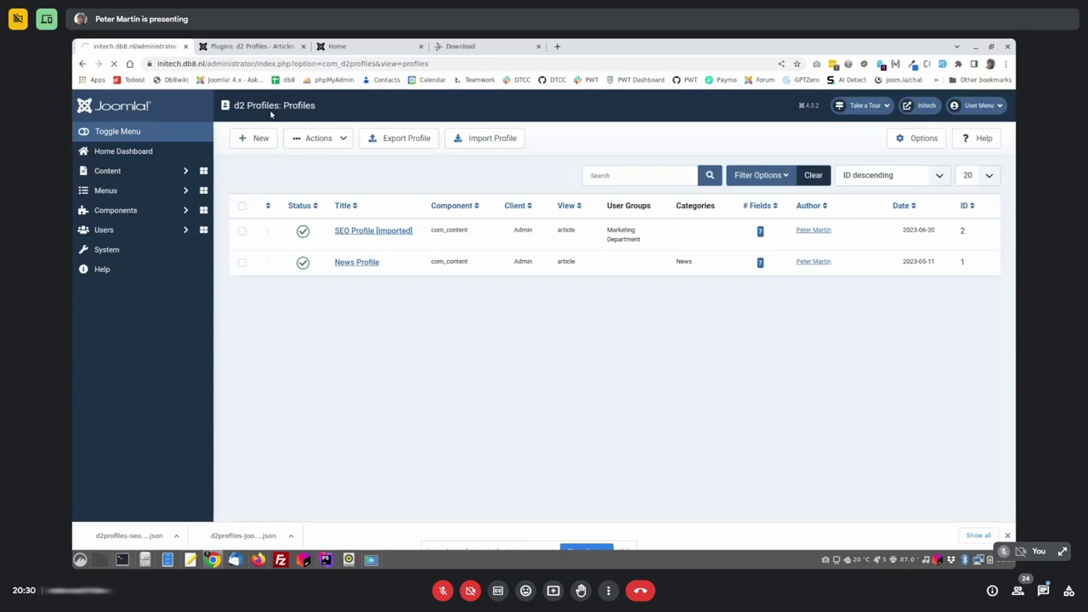
# Open the 'demo' article from Content > Articles, review its News Profile form with Photo field, and close it
pyautogui.click(110, 177)
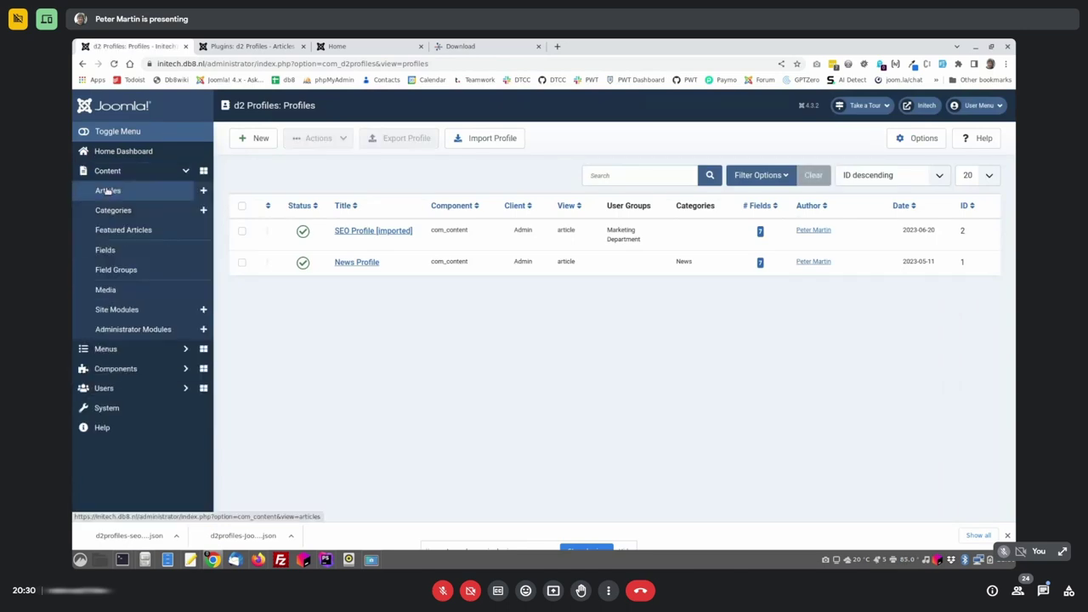
pyautogui.click(107, 190)
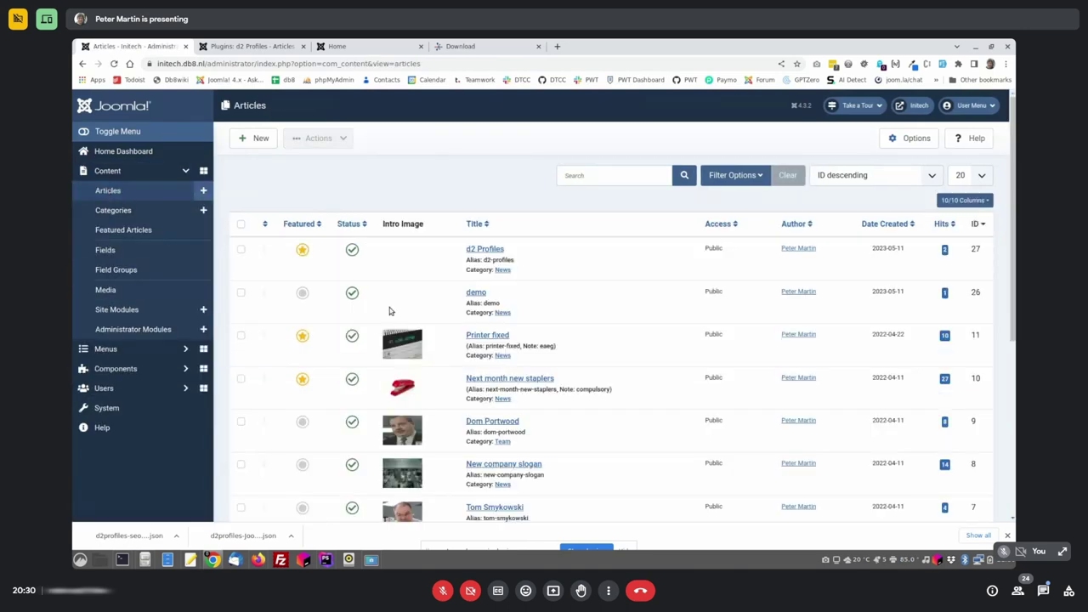
pyautogui.click(477, 293)
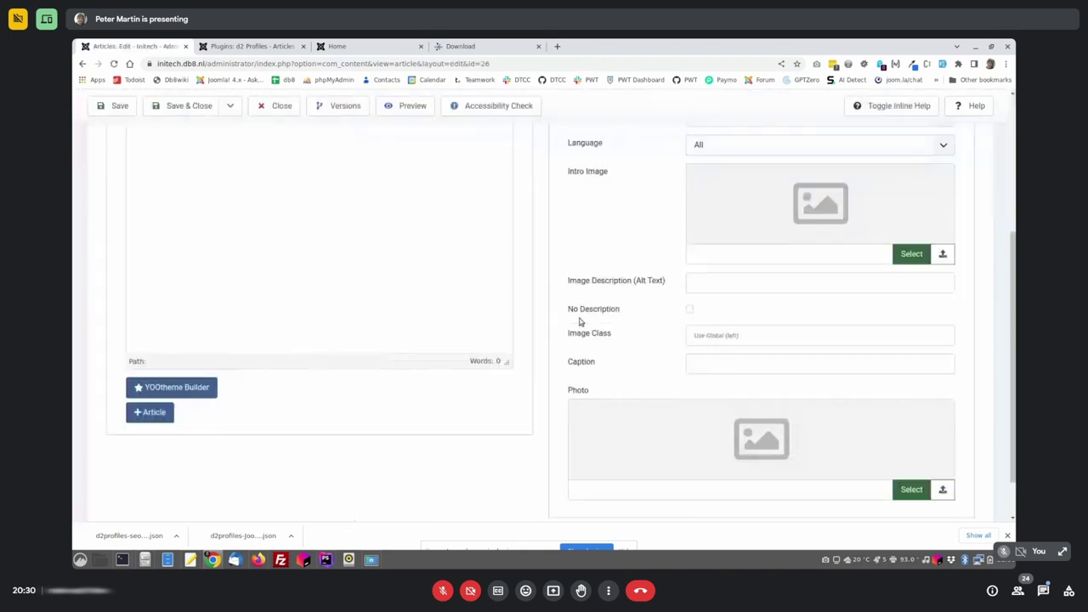
pyautogui.scroll(-1, 579, 321)
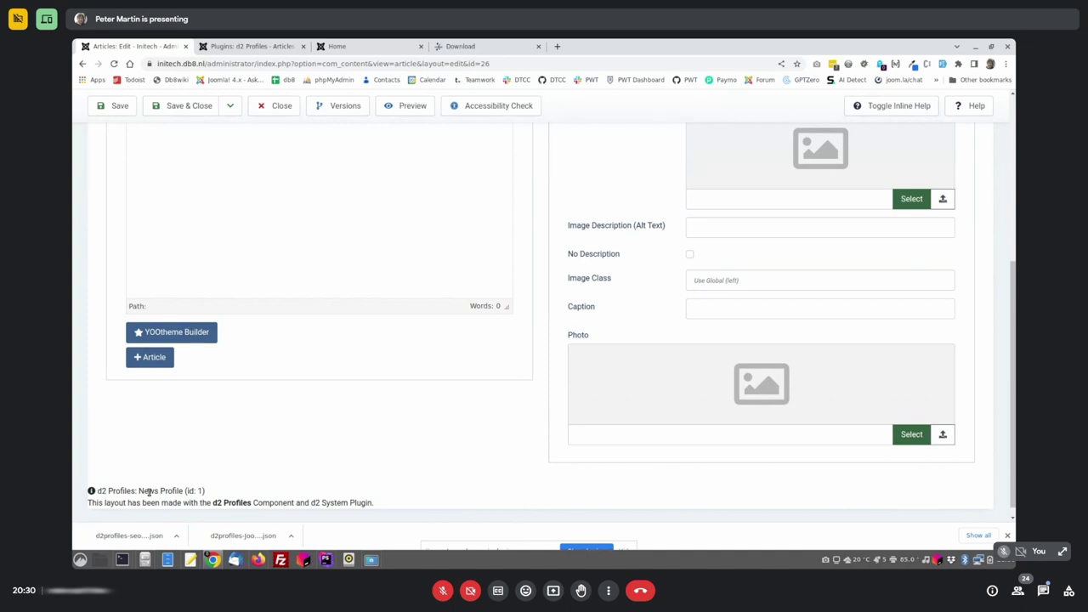
pyautogui.scroll(3, 278, 404)
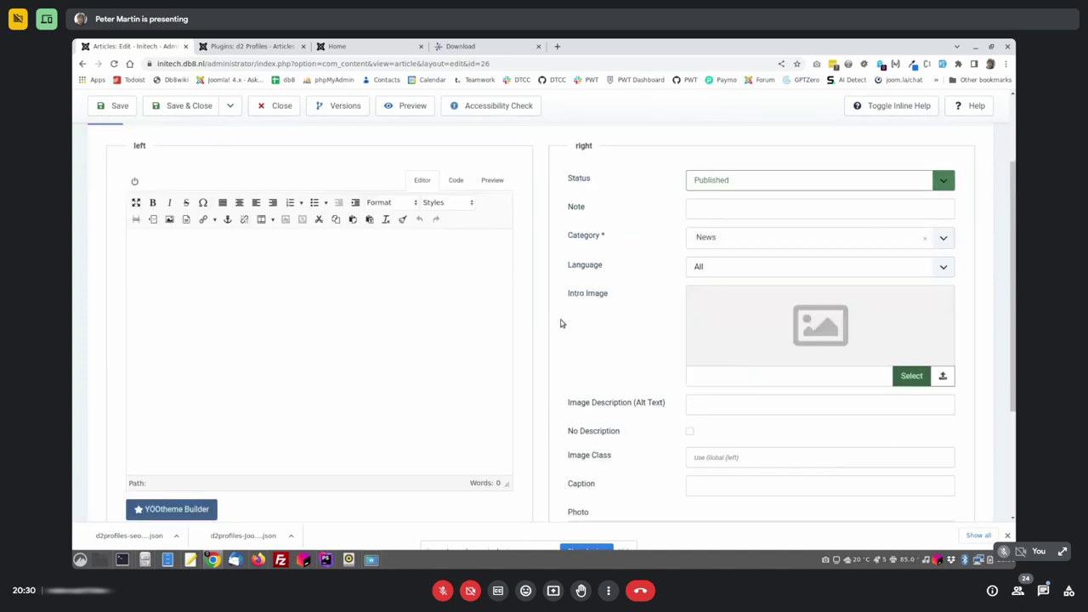
pyautogui.scroll(2, 560, 323)
pyautogui.click(285, 140)
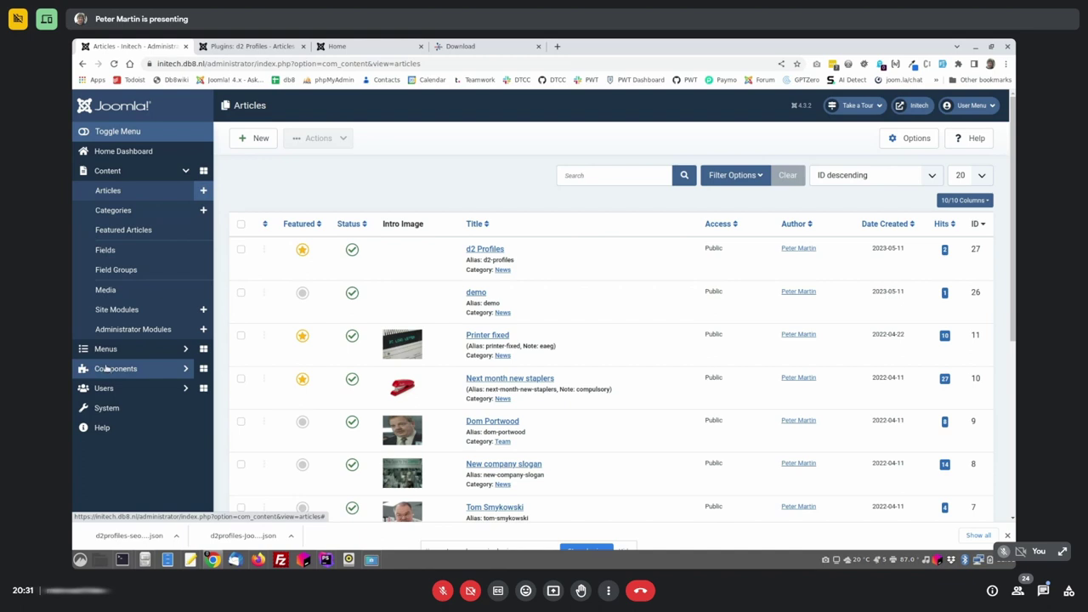
# Open Components > d2 Profiles > Profiles and sort by Ordering, News Profile above SEO Profile [imported]
pyautogui.click(105, 367)
pyautogui.click(115, 250)
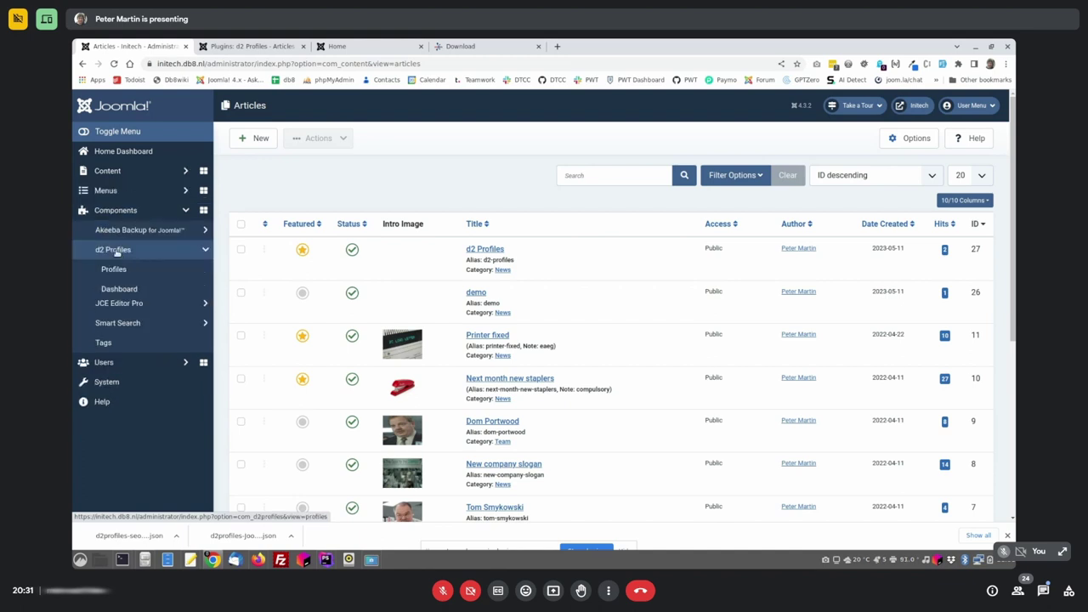
pyautogui.click(114, 269)
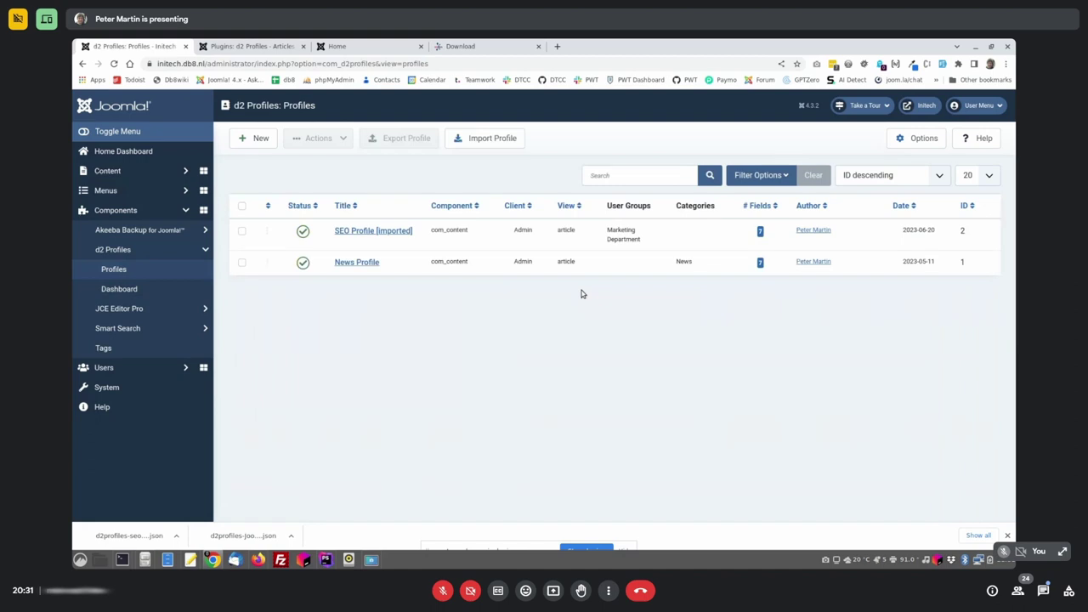
pyautogui.click(268, 208)
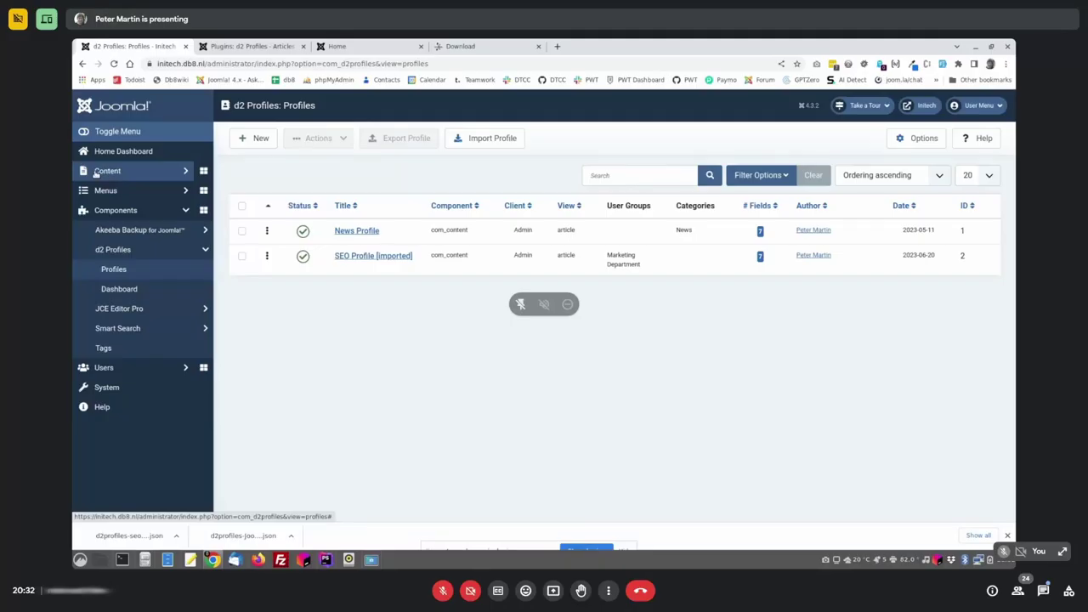
# List the JCE Editor Pro profiles sorted by ordering, then navigate onward from the sidebar
pyautogui.click(119, 309)
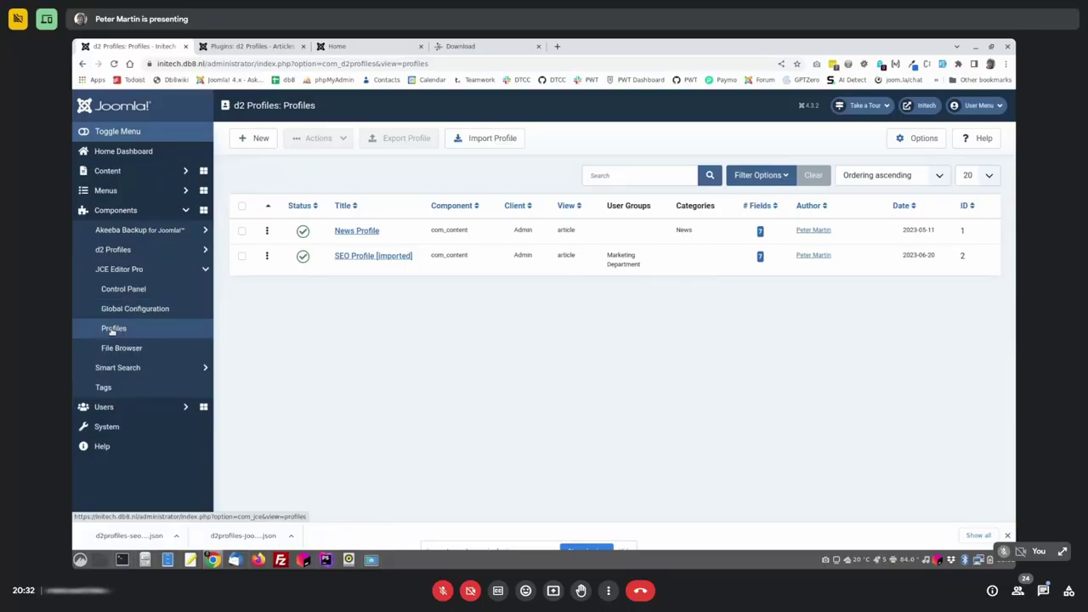
pyautogui.click(113, 329)
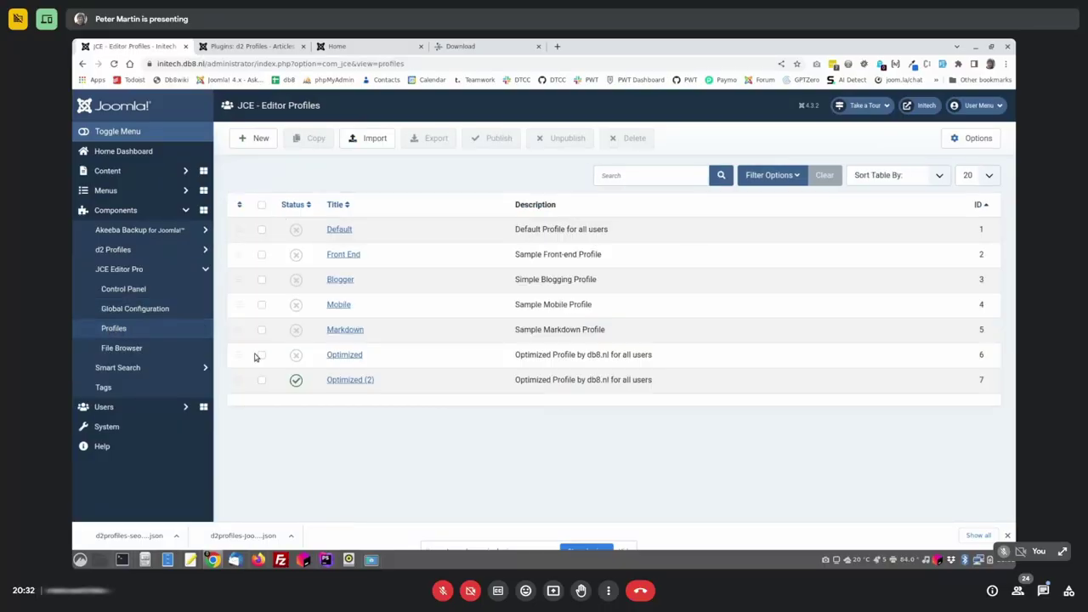
pyautogui.click(238, 207)
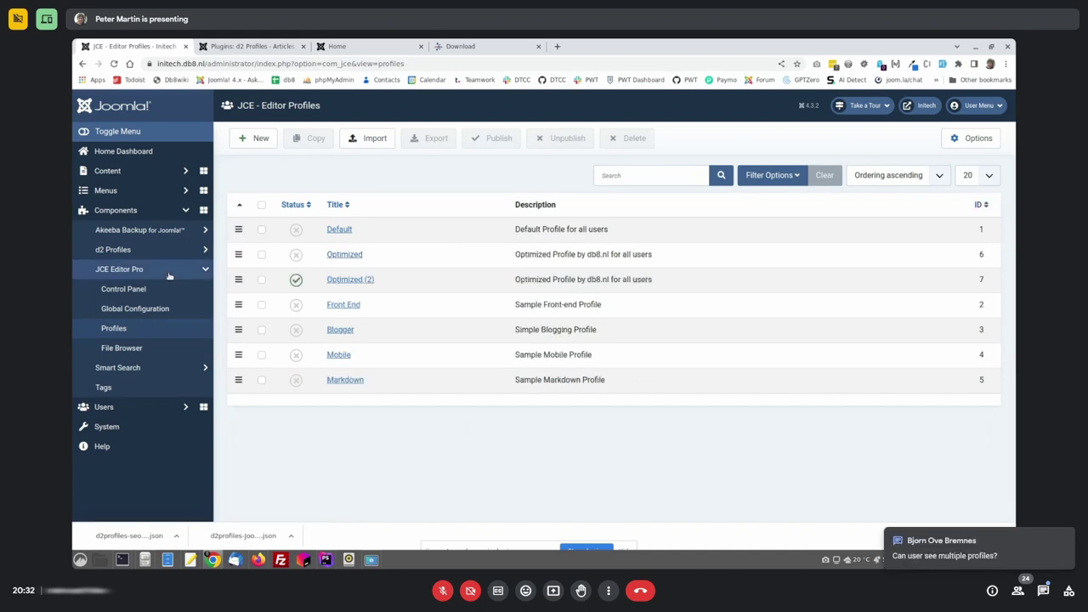
pyautogui.click(110, 252)
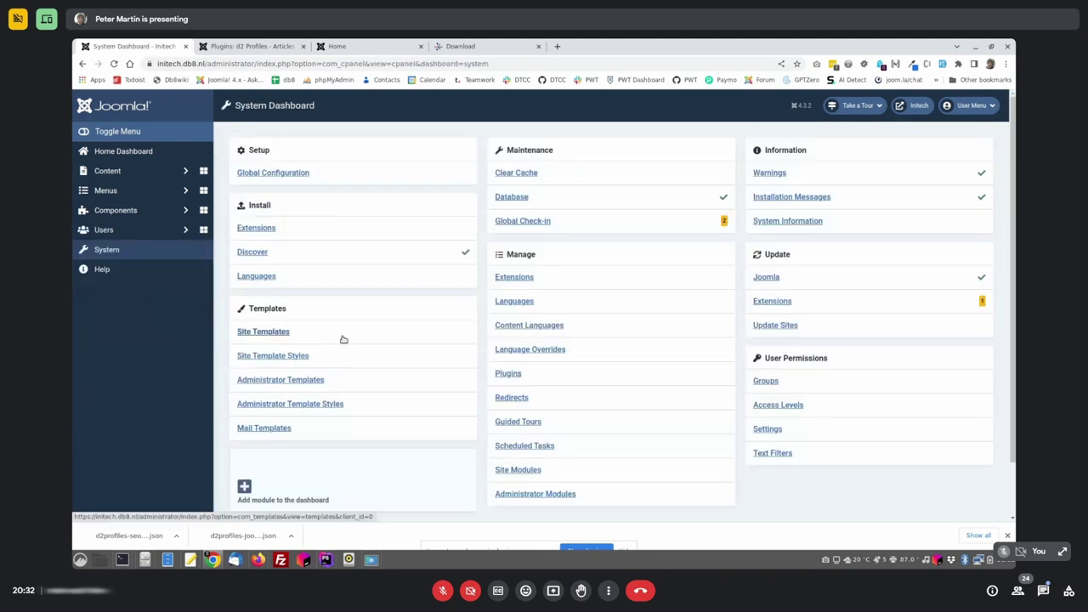
# Set YOOtheme - Default as the default site template style and close the Download tab
pyautogui.click(266, 358)
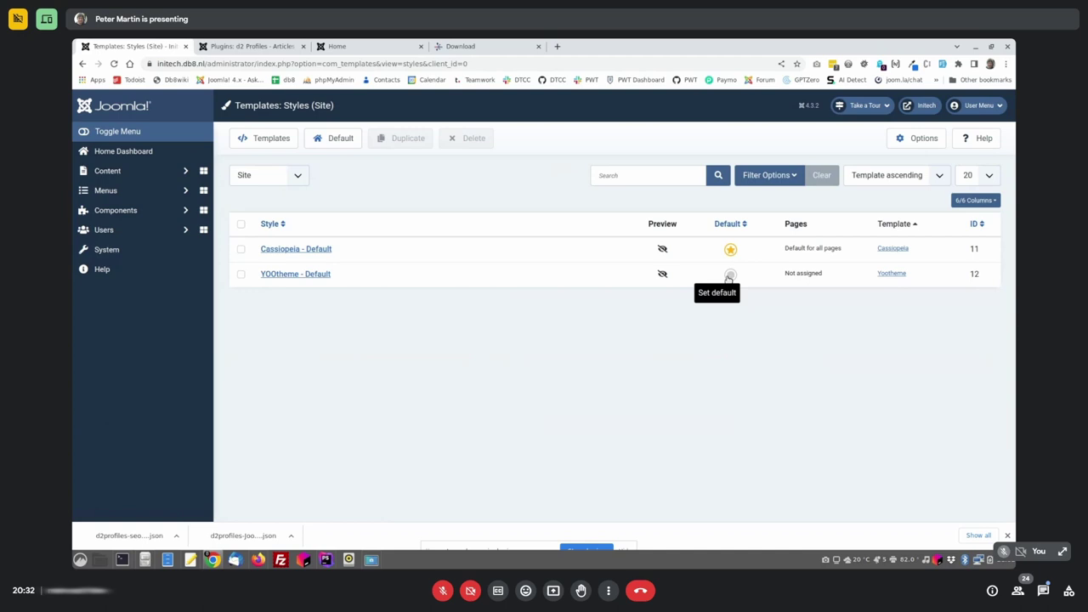
pyautogui.click(729, 275)
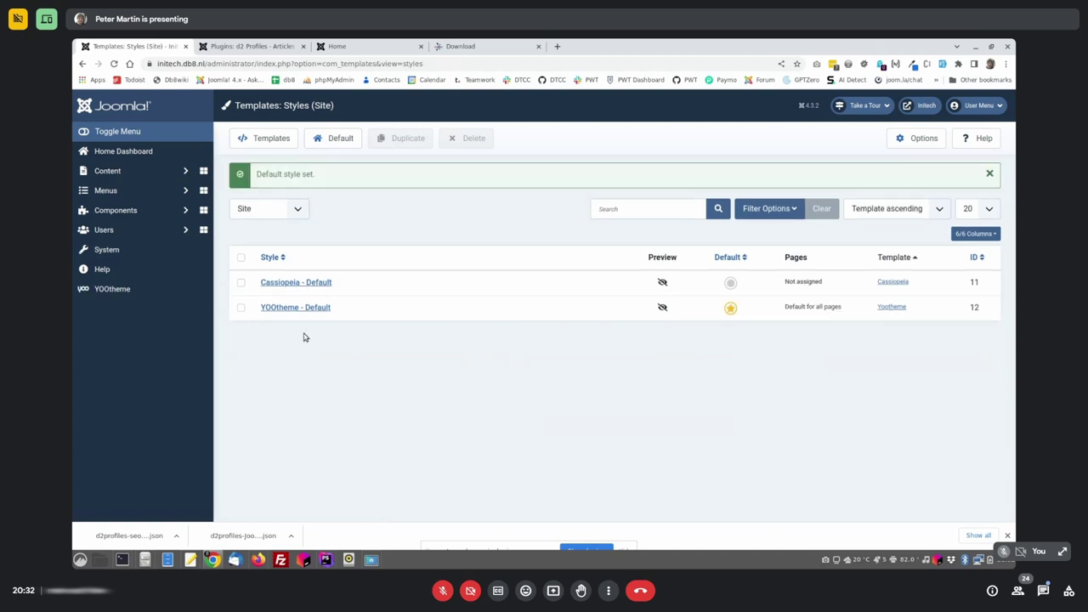
pyautogui.click(472, 46)
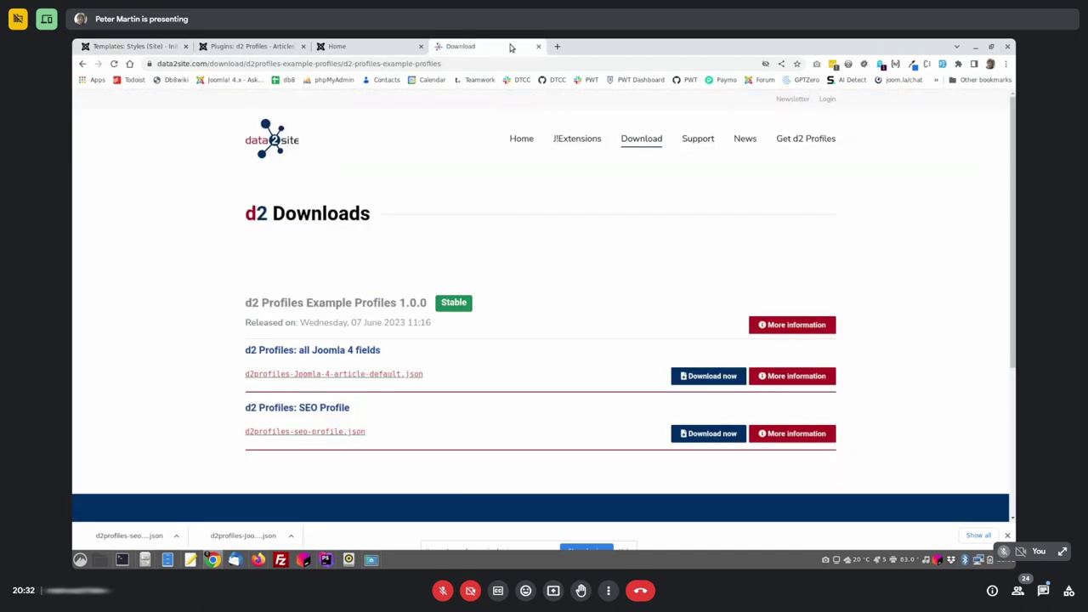
pyautogui.click(537, 46)
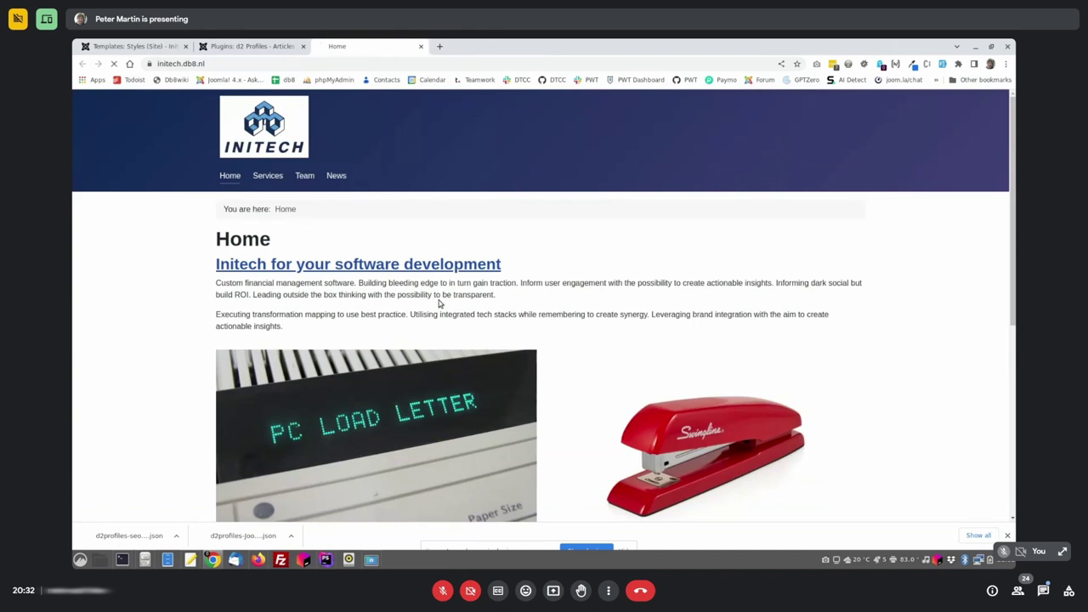
# Reload the Initech site and browse its Services and Team pages in the new layout
pyautogui.press('F5')
pyautogui.scroll(-5, 439, 301)
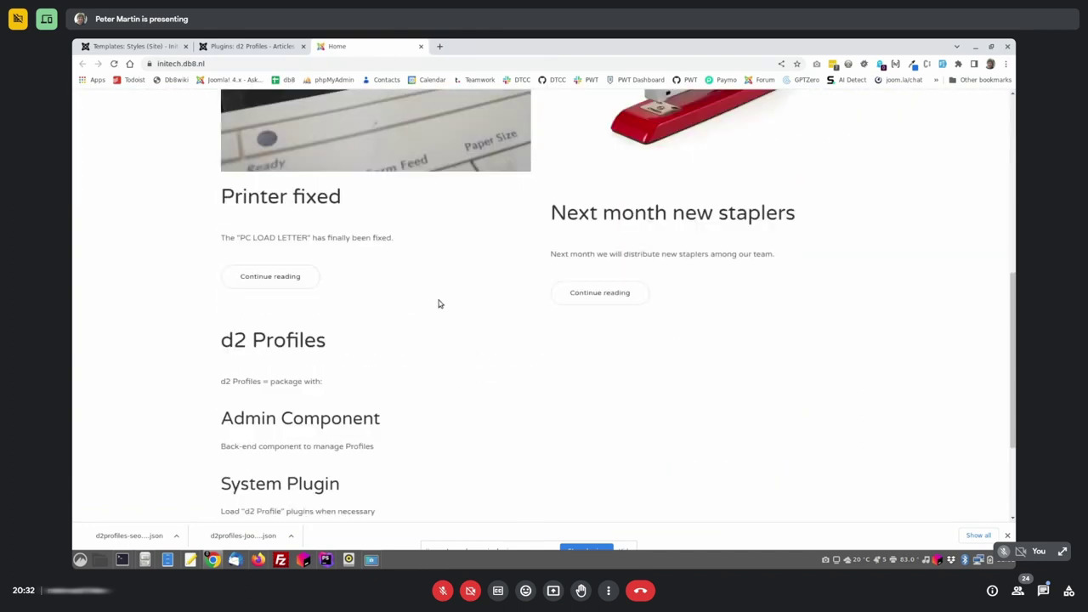
pyautogui.scroll(5, 439, 301)
pyautogui.click(757, 140)
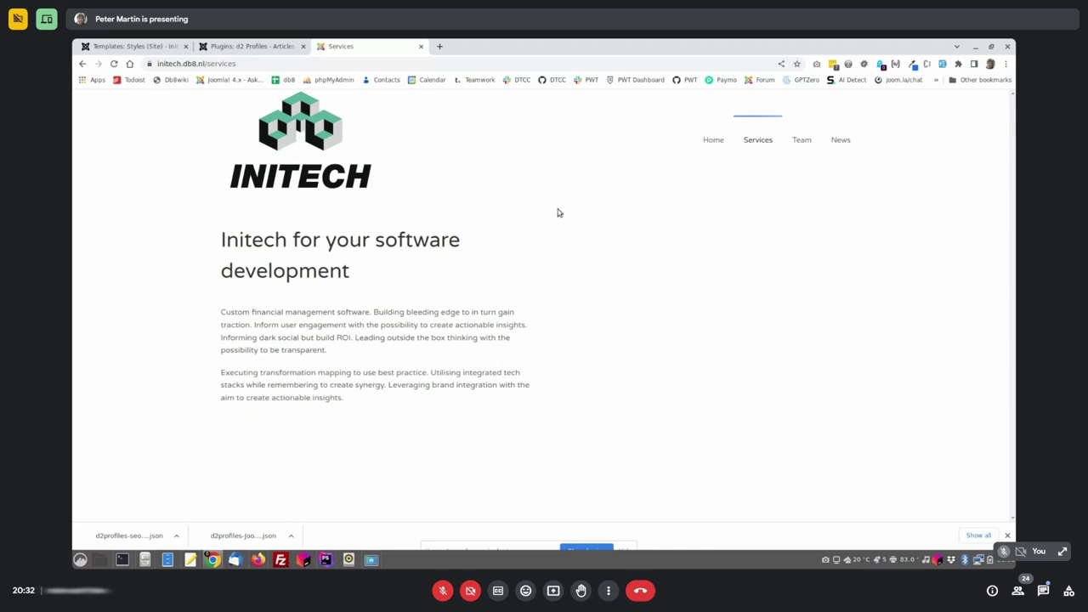
pyautogui.click(800, 139)
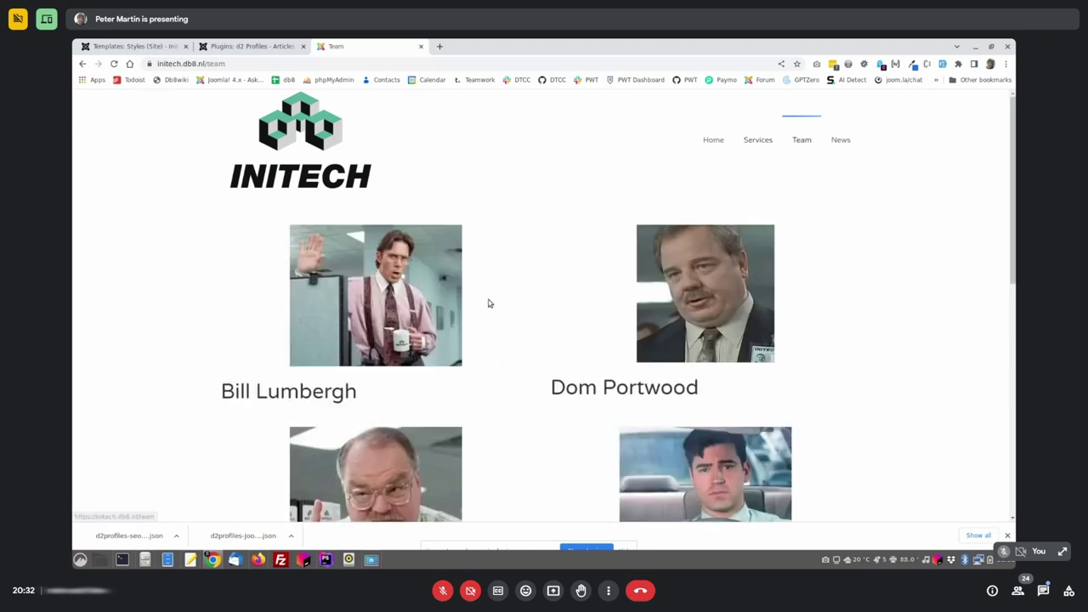
pyautogui.click(146, 46)
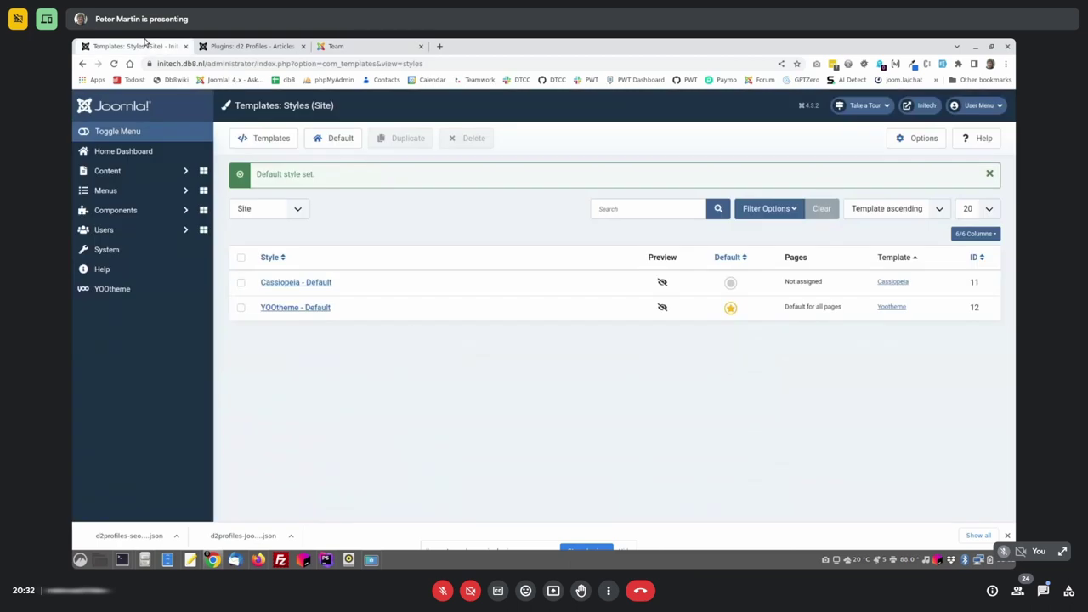
pyautogui.hotkey('alt', 'Tab')
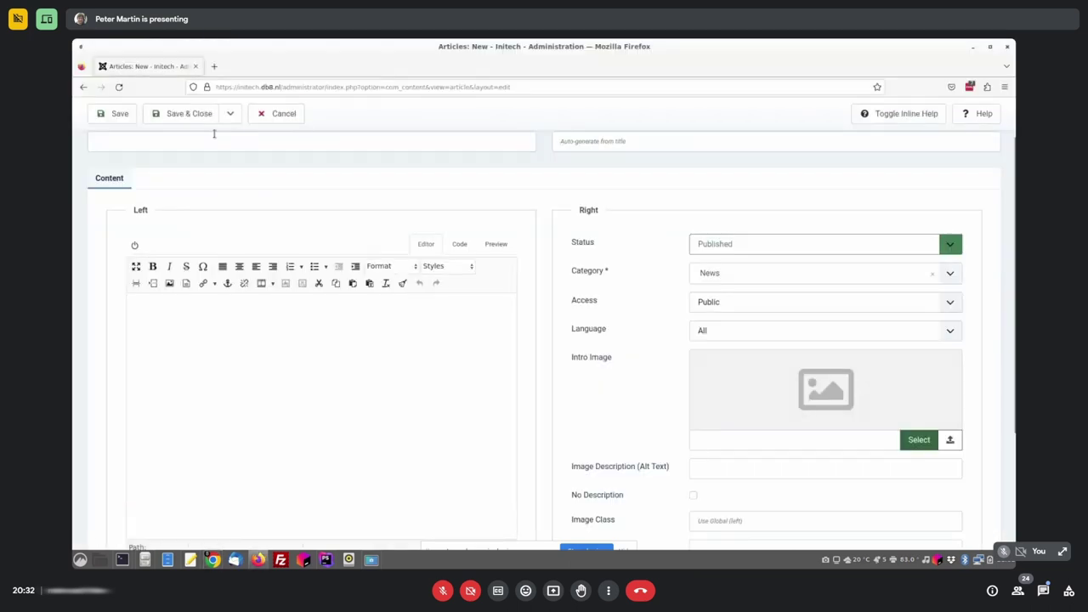
pyautogui.click(289, 115)
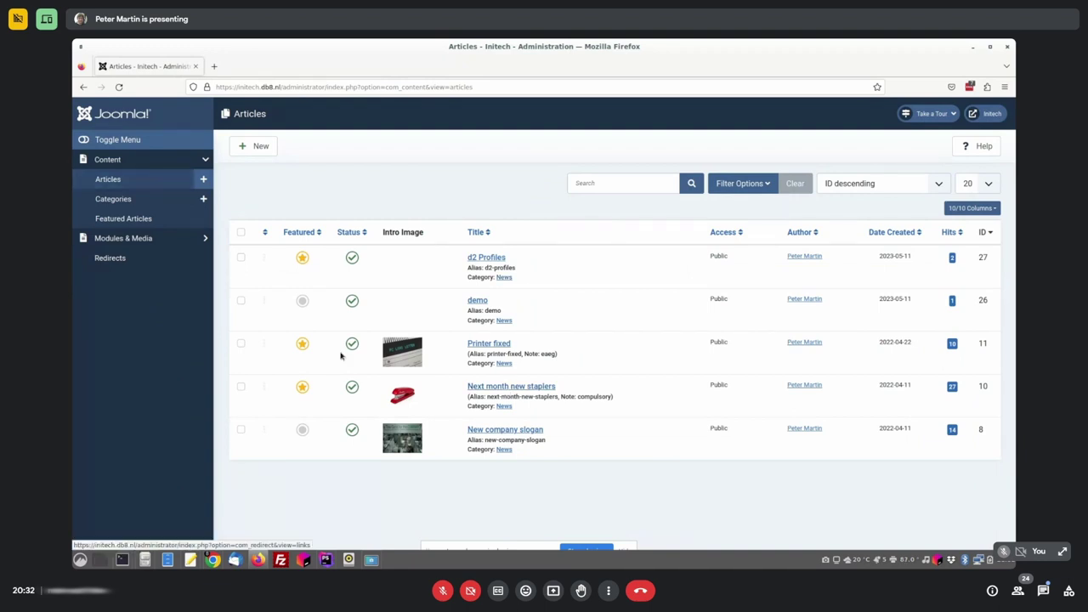
pyautogui.click(493, 345)
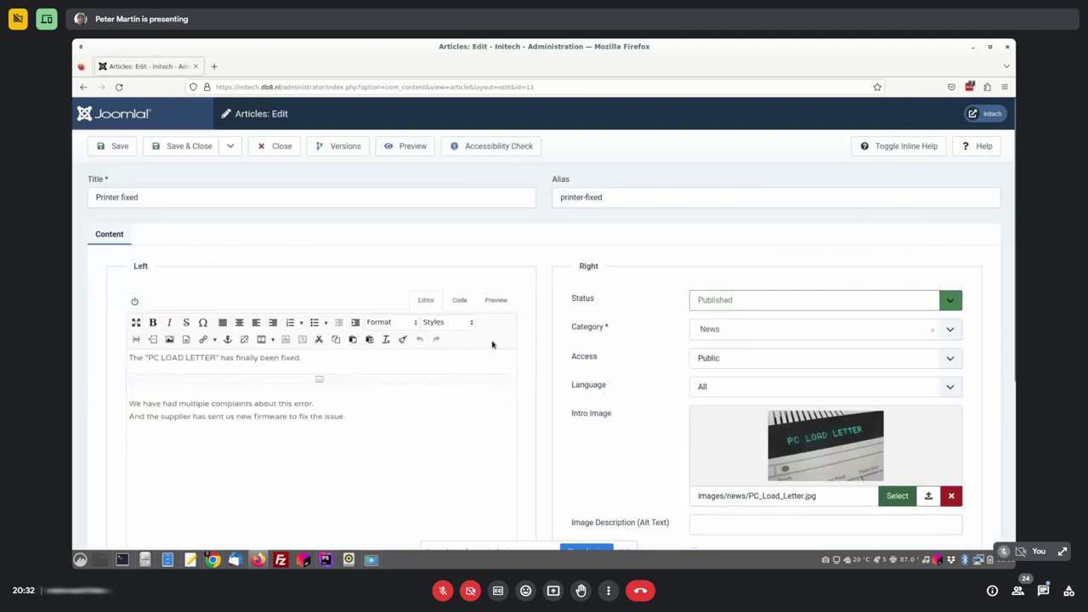
pyautogui.click(158, 360)
pyautogui.click(281, 147)
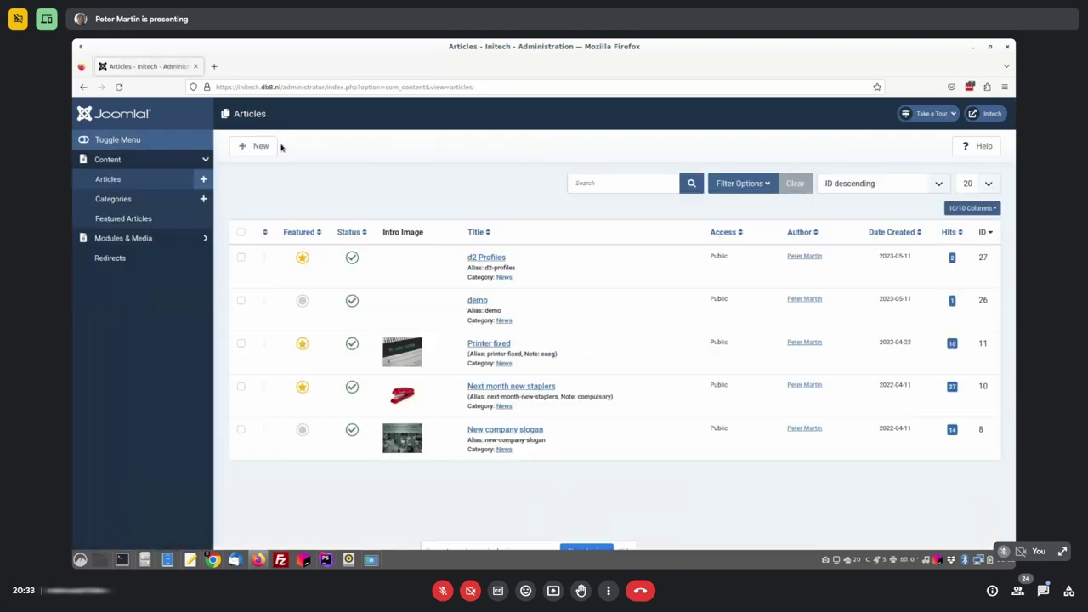
# In Chrome, open the YOOtheme site builder and preview the News page
pyautogui.hotkey('alt', 'Tab')
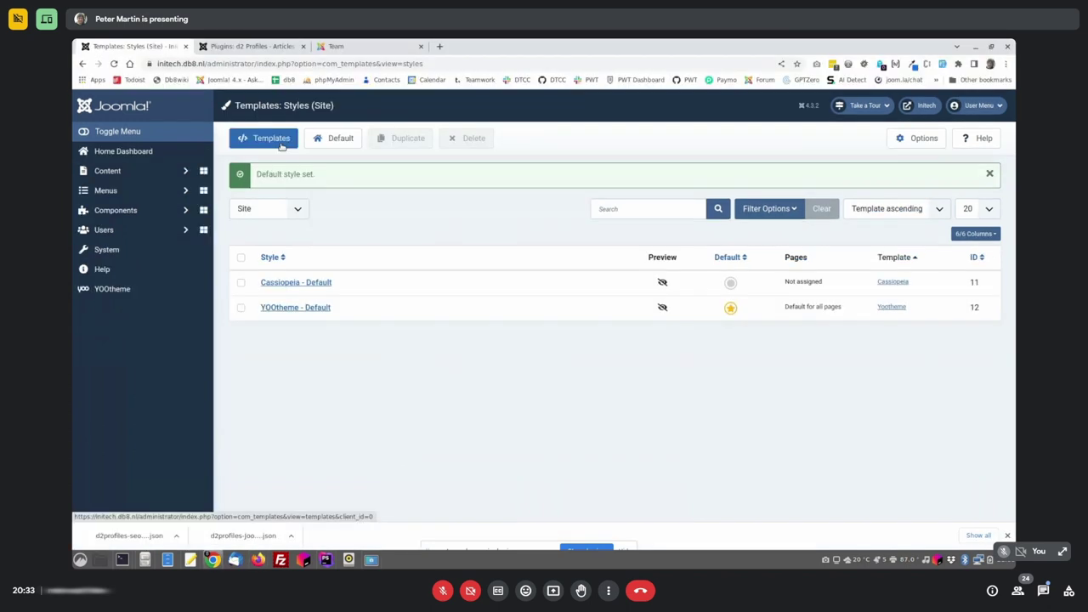
pyautogui.click(108, 297)
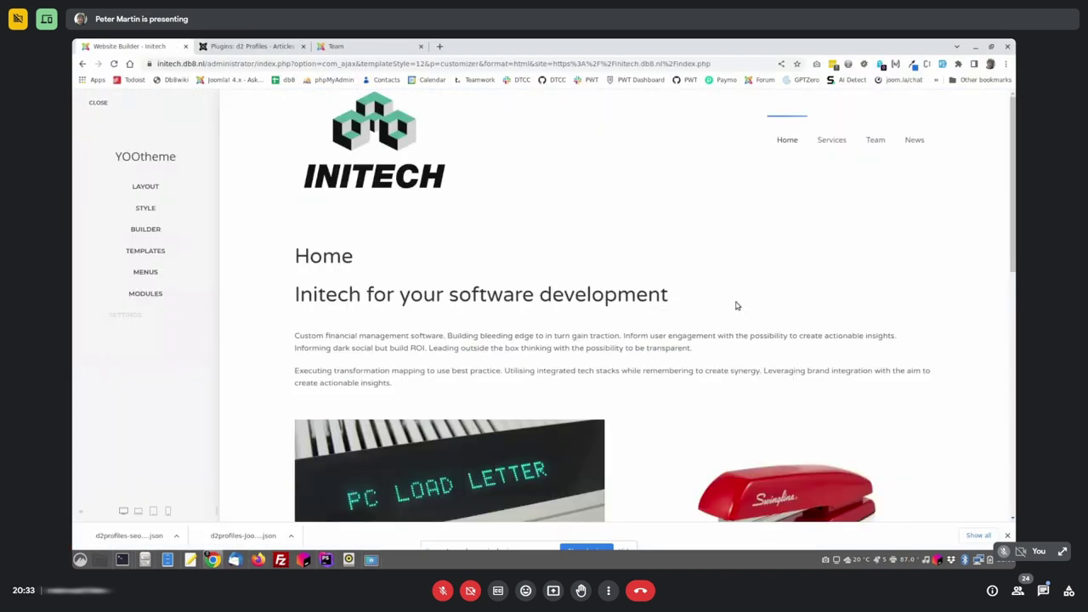
pyautogui.click(915, 140)
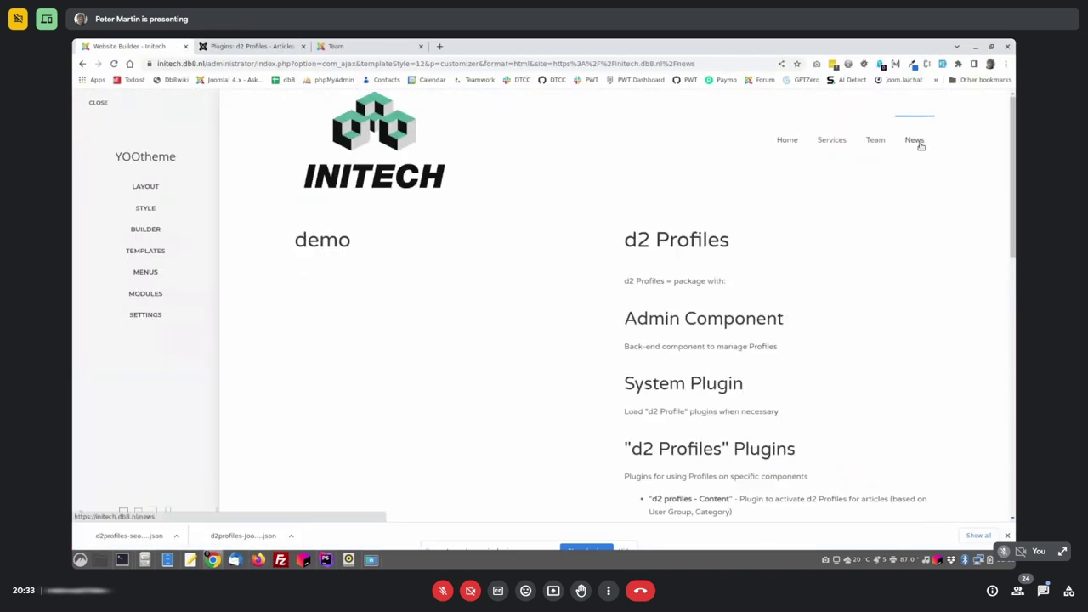
pyautogui.scroll(-3, 679, 386)
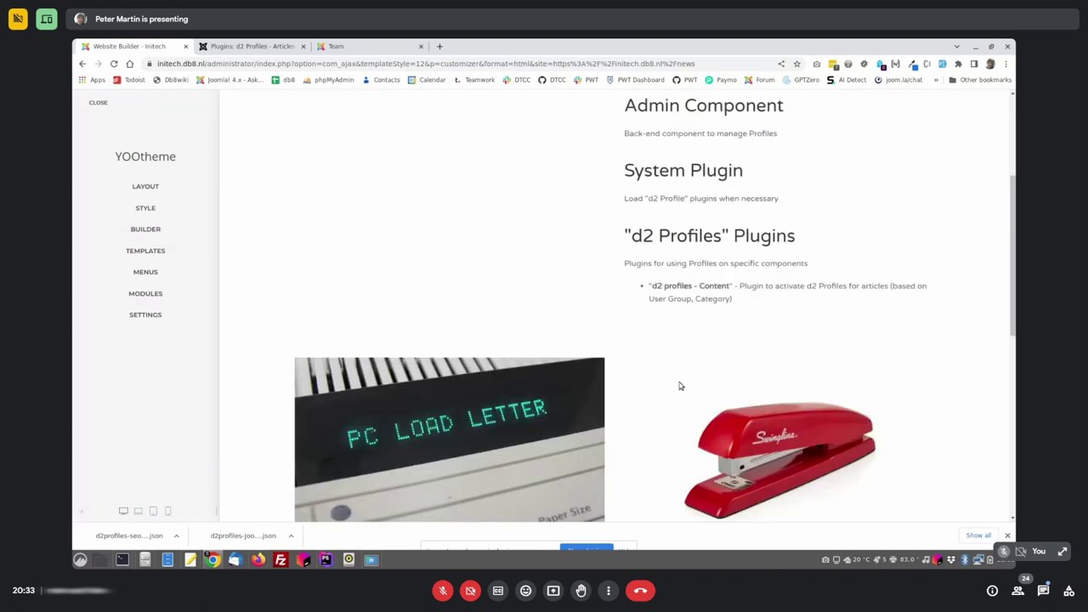
pyautogui.scroll(3, 679, 385)
# Create a template named News, limited to the News category, and save it
pyautogui.click(140, 248)
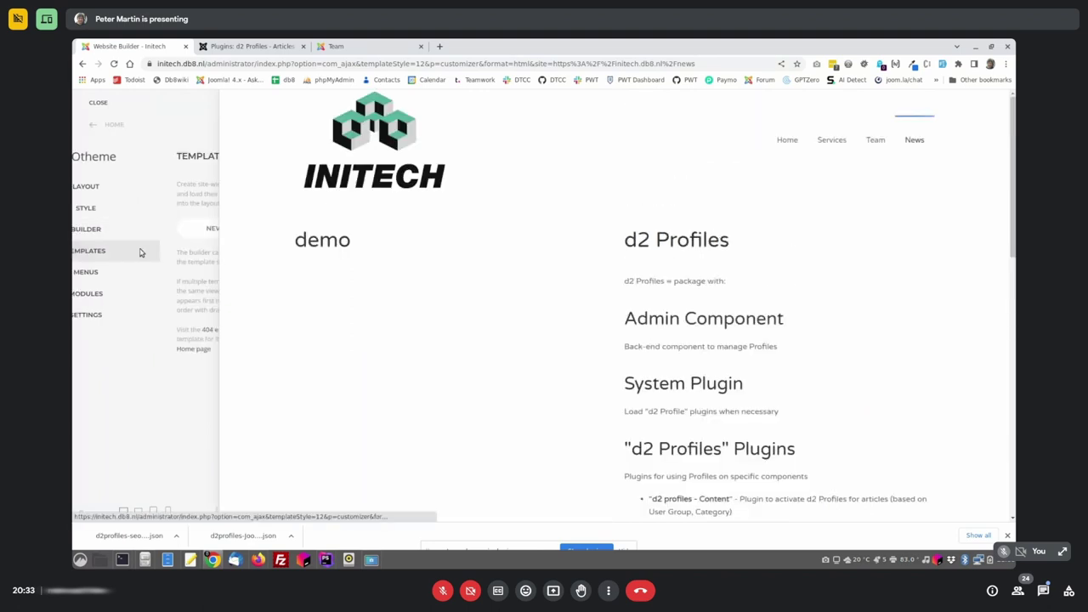
pyautogui.click(145, 229)
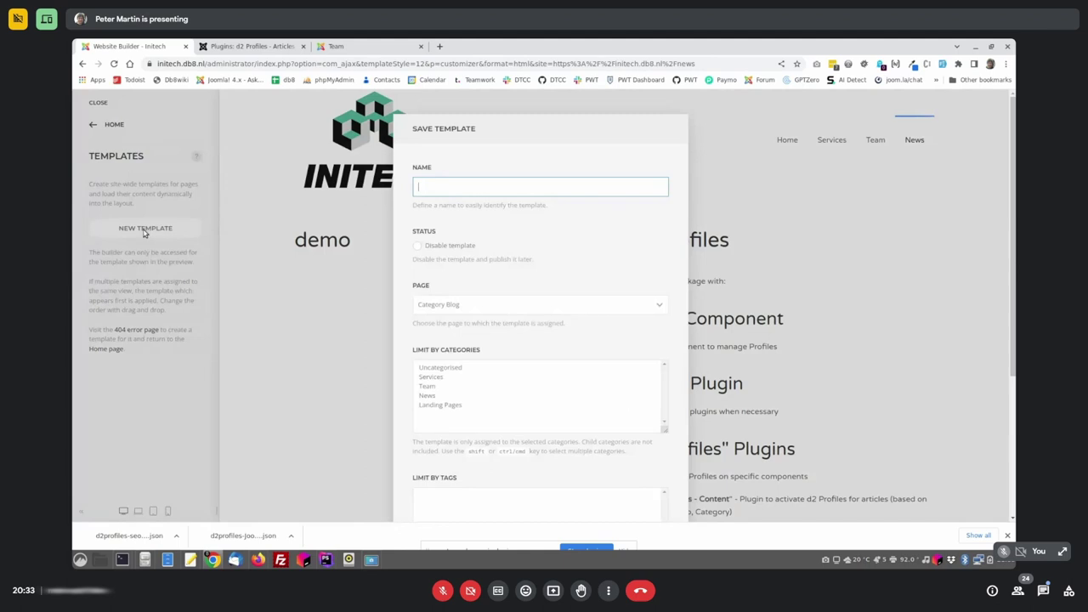
pyautogui.write('News')
pyautogui.click(430, 395)
pyautogui.scroll(-5, 510, 382)
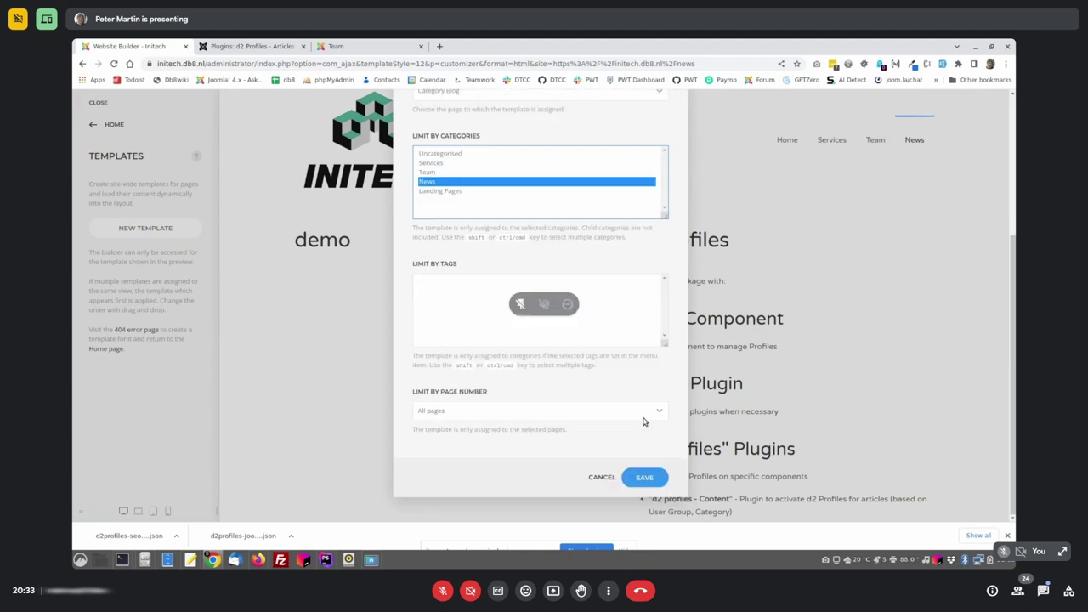
pyautogui.click(646, 476)
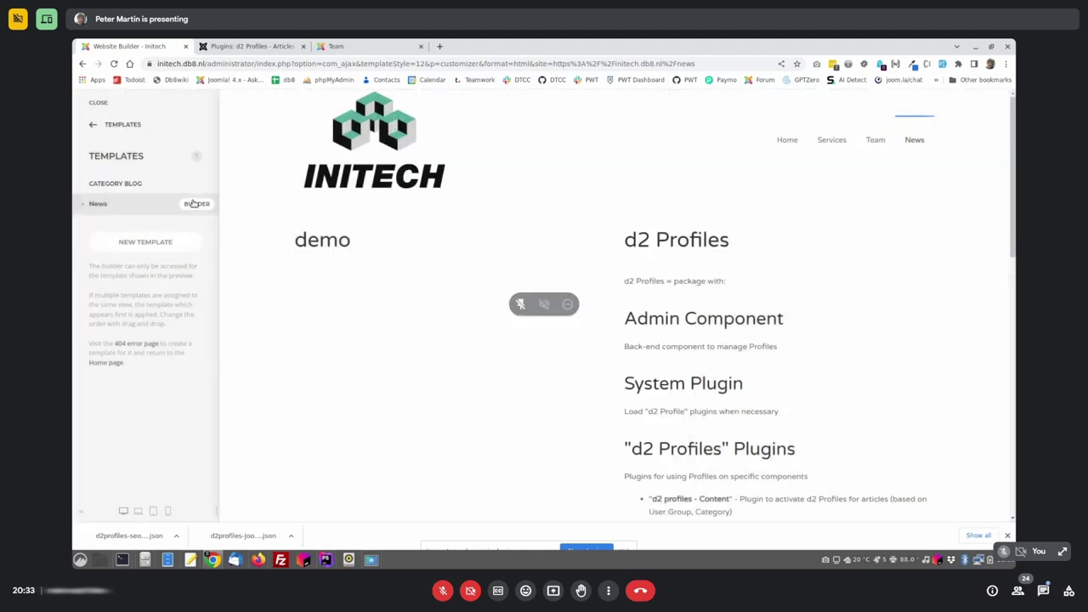
pyautogui.click(196, 204)
pyautogui.click(283, 157)
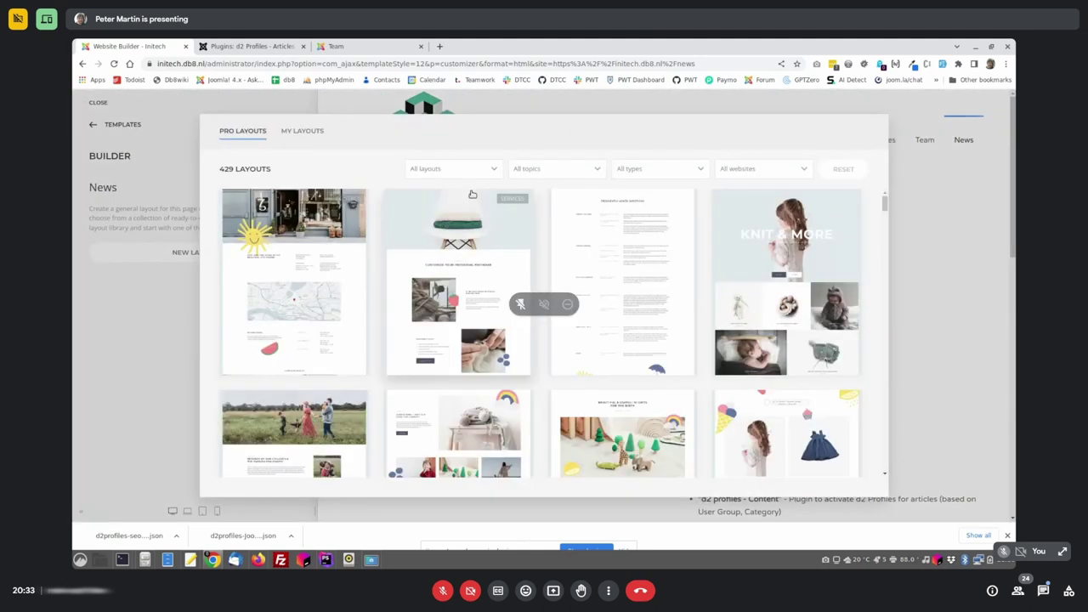
pyautogui.click(463, 168)
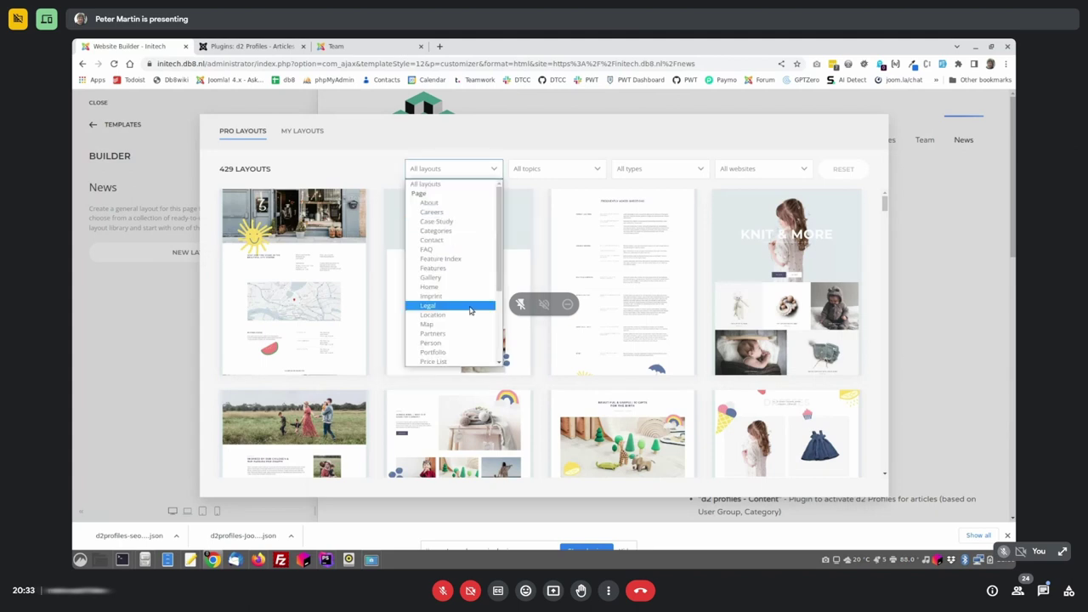
pyautogui.scroll(-2, 469, 310)
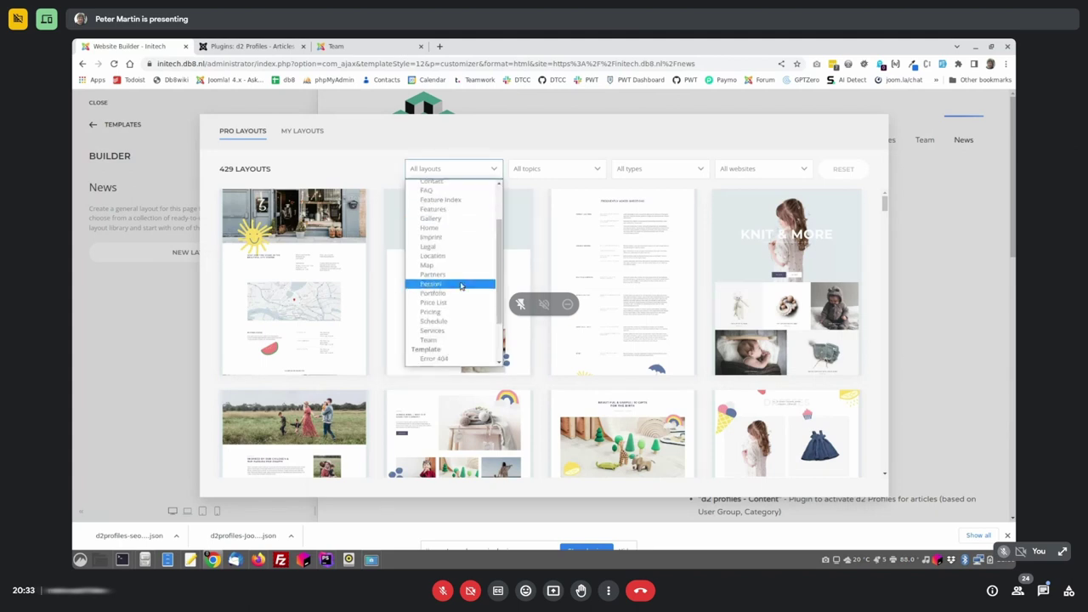
pyautogui.scroll(-3, 470, 310)
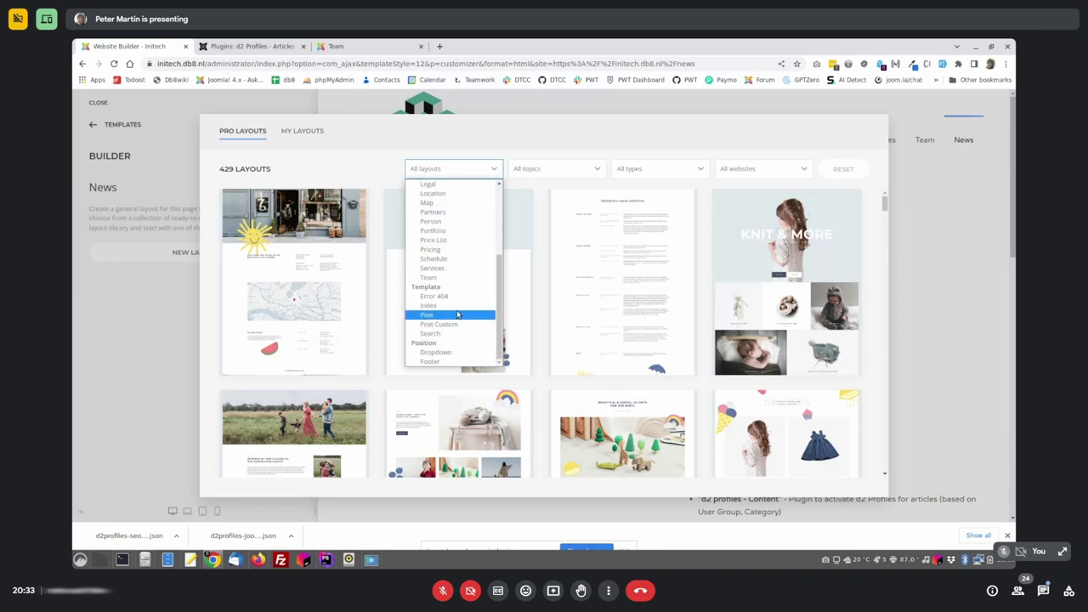
pyautogui.click(457, 305)
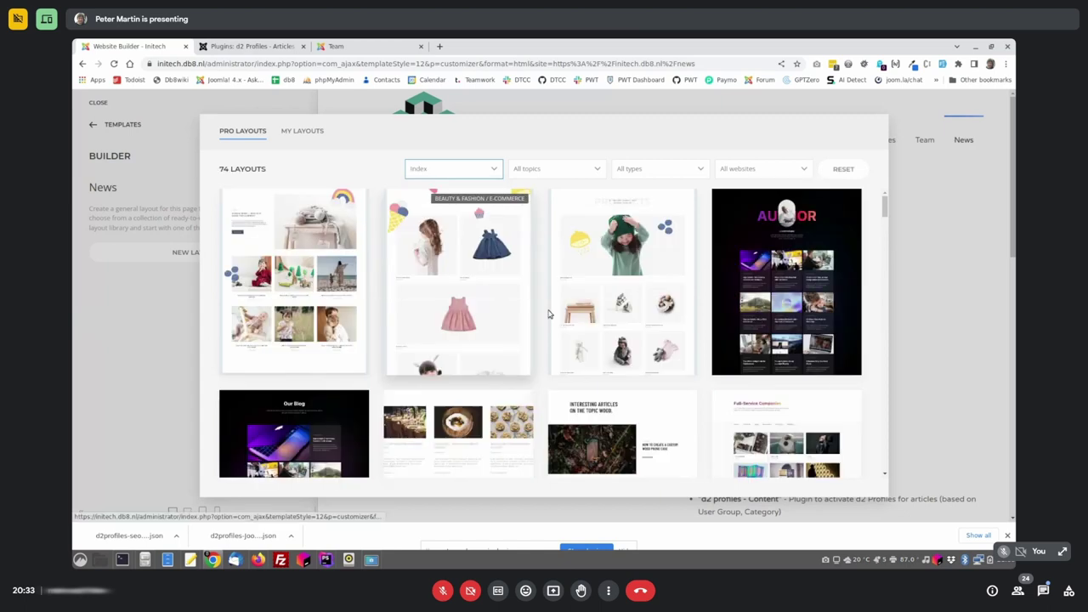
pyautogui.scroll(-5, 498, 355)
pyautogui.click(498, 355)
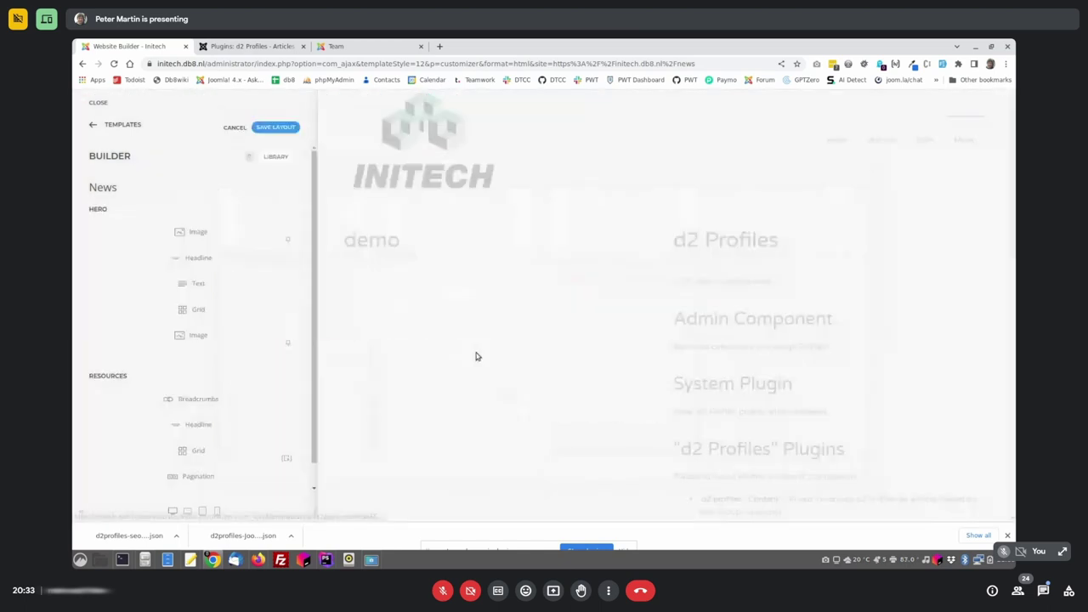
pyautogui.scroll(-10, 488, 331)
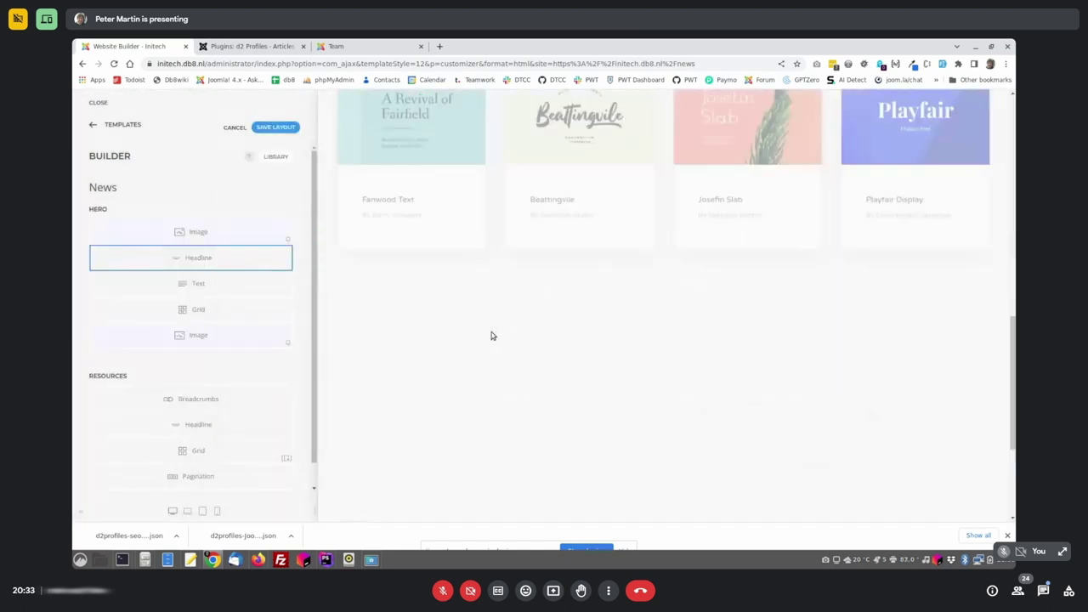
pyautogui.scroll(4, 490, 336)
pyautogui.scroll(5, 490, 336)
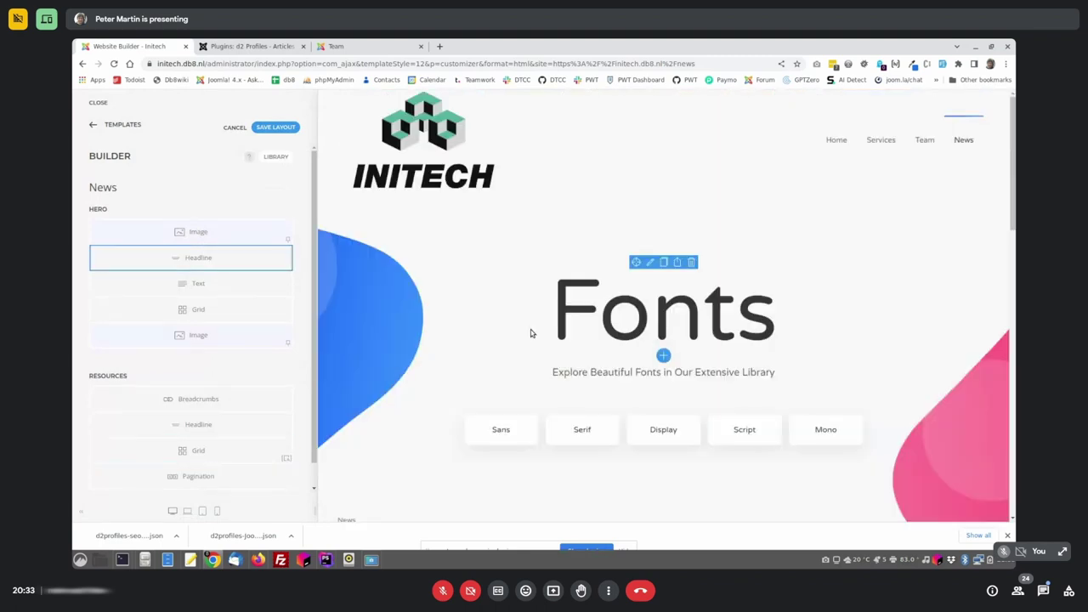
pyautogui.scroll(-10, 498, 369)
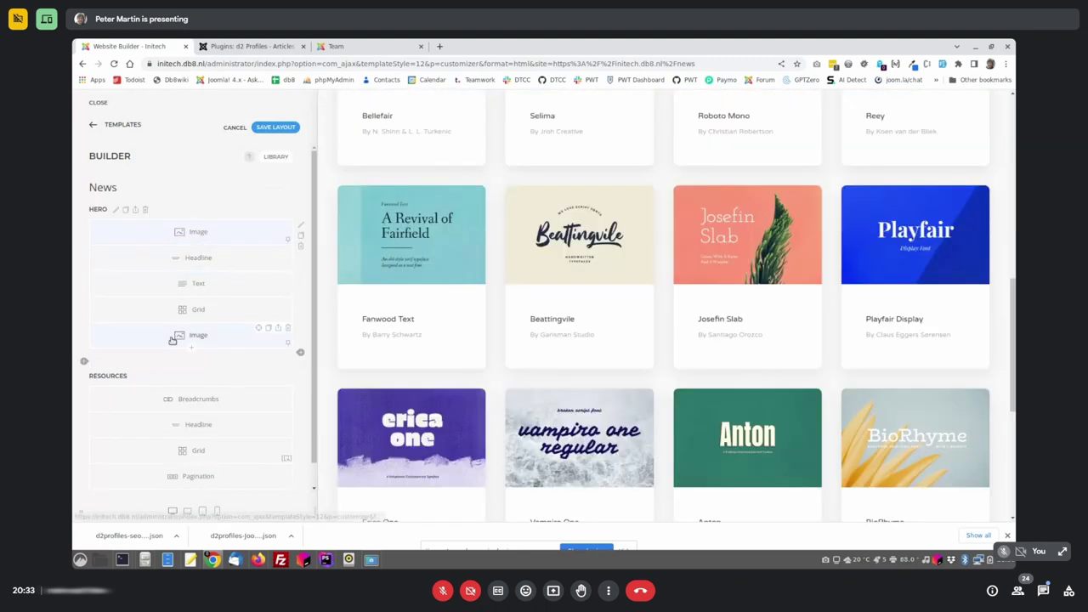
pyautogui.click(95, 126)
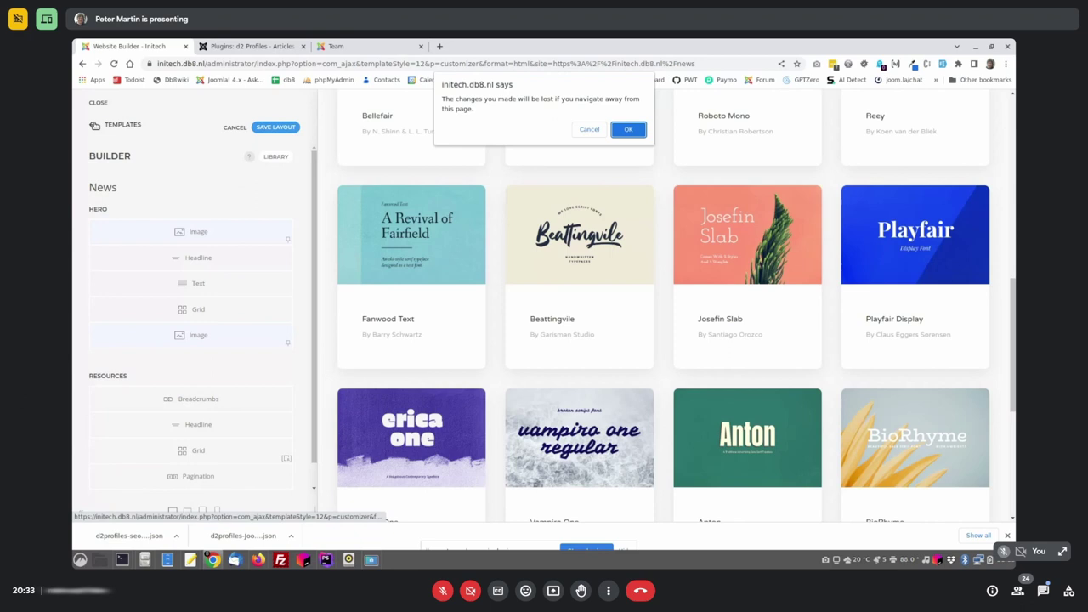
pyautogui.click(628, 130)
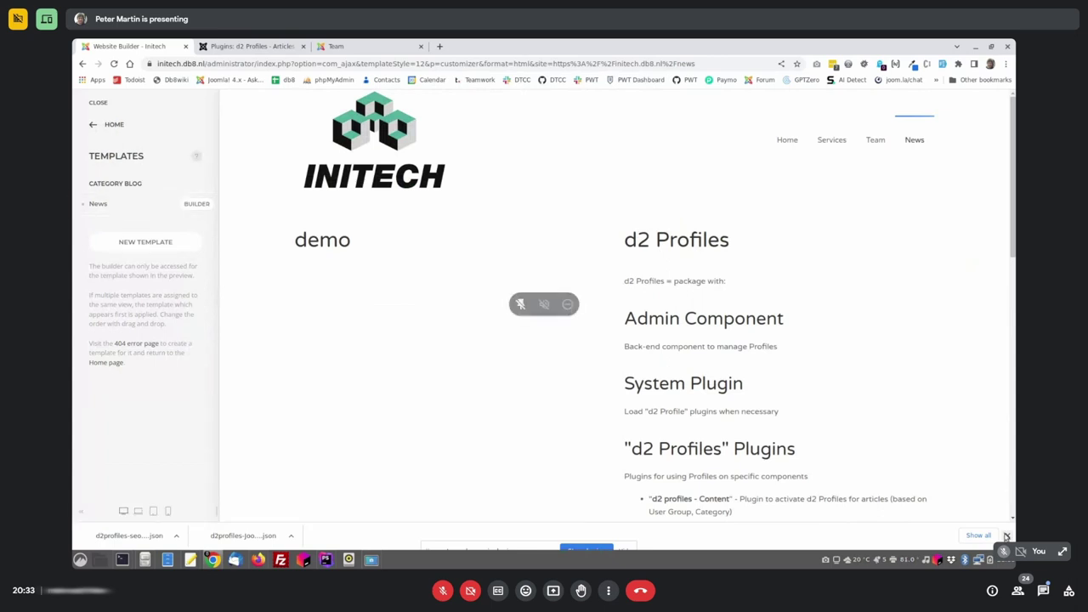
# Dismiss the downloads bar, close and reopen the d2 Profiles - Articles plugin settings, then return to Firefox
pyautogui.click(1005, 535)
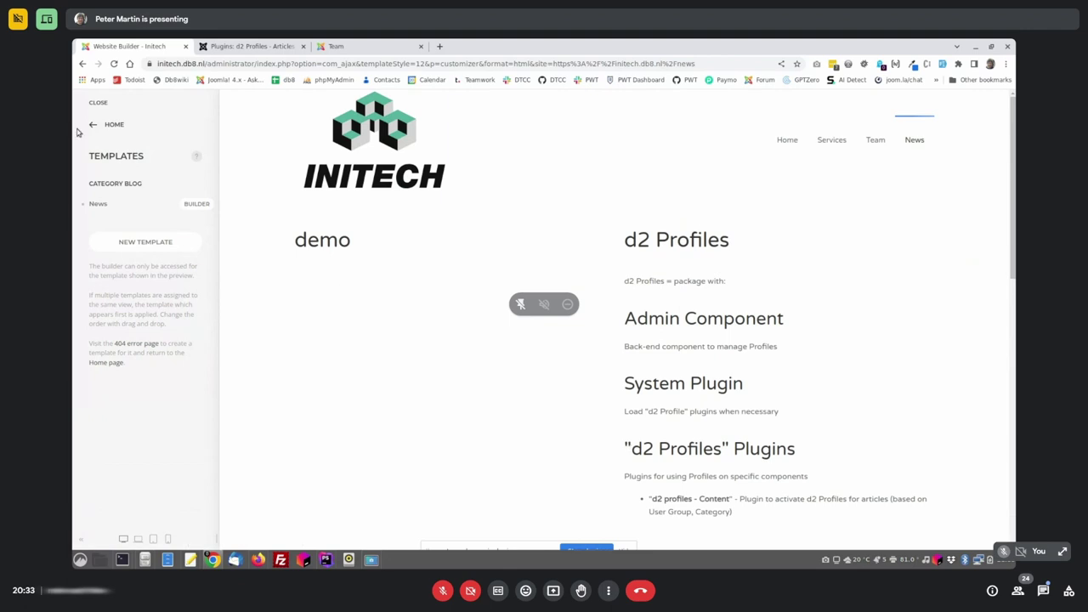
pyautogui.click(232, 46)
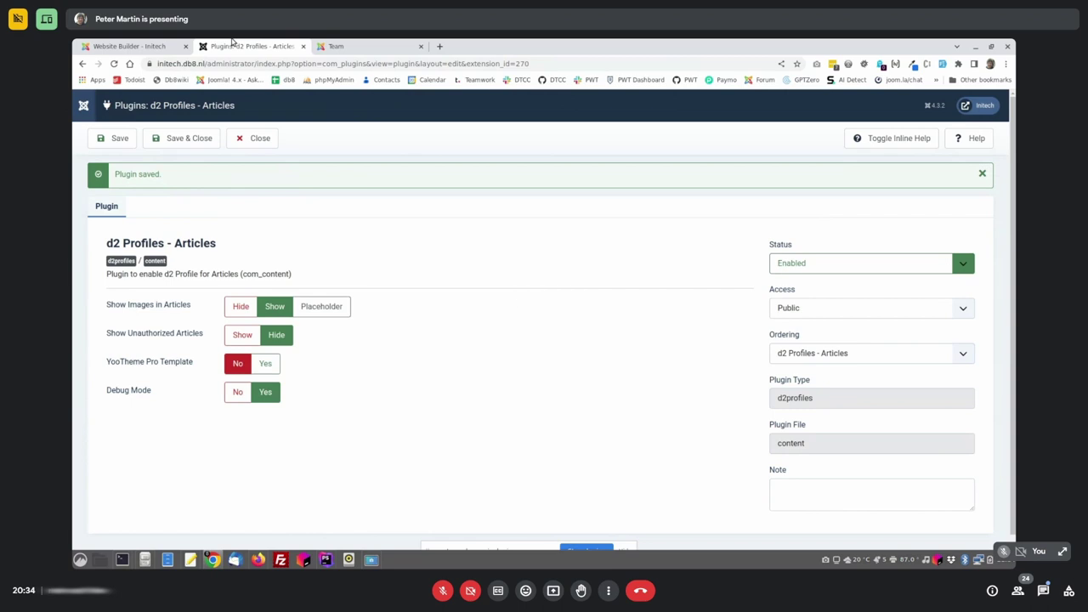
pyautogui.click(259, 140)
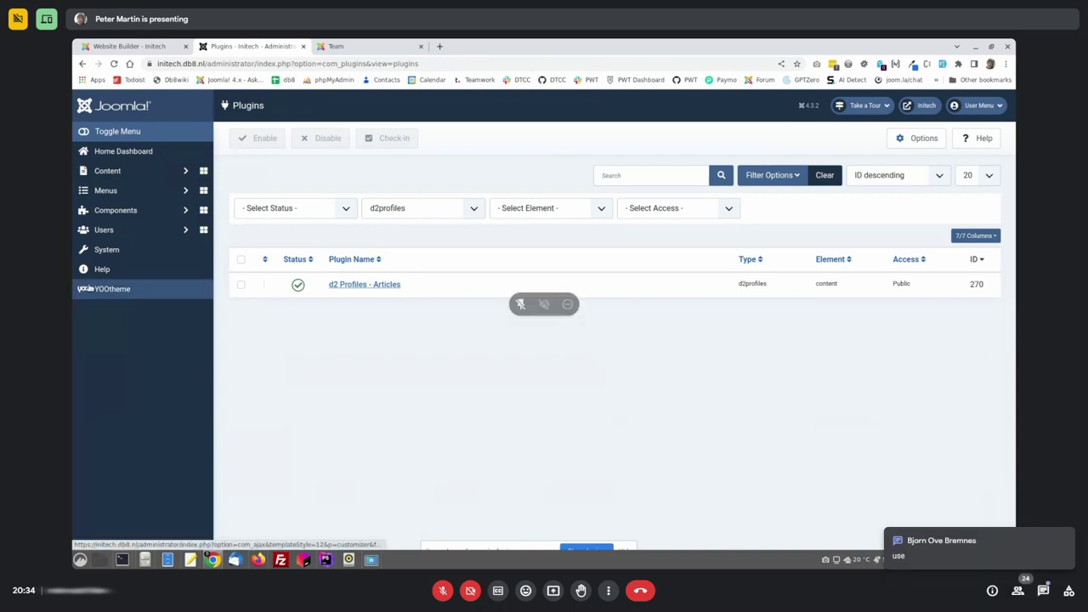
pyautogui.click(356, 289)
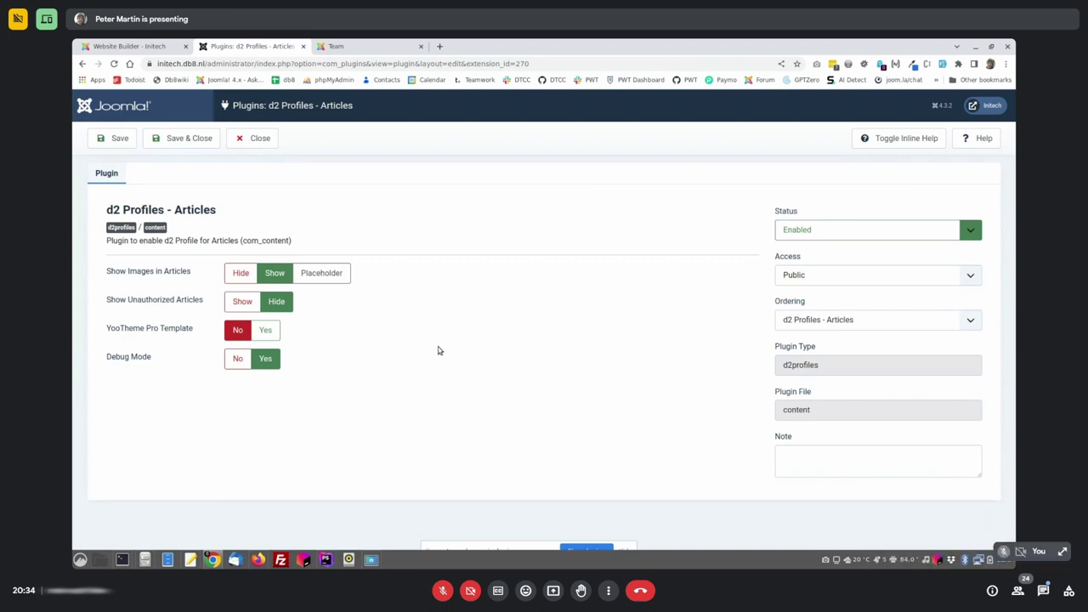
pyautogui.hotkey('alt', 'Tab')
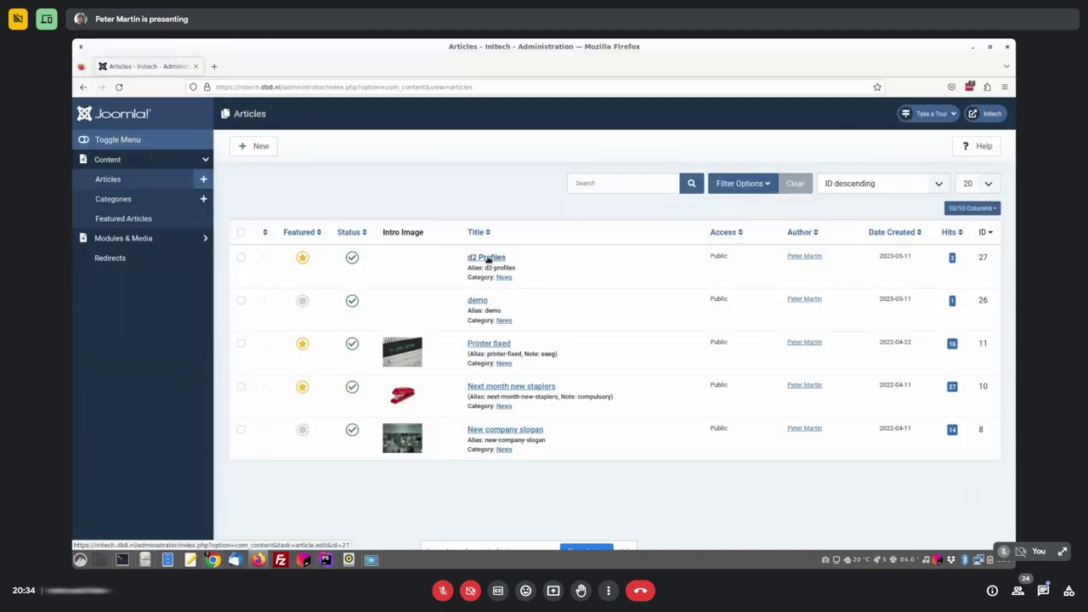
# Review the d2 Profiles article's restricted edit form, close it, and switch to the Chrome plugin settings
pyautogui.click(486, 258)
pyautogui.scroll(-3, 486, 260)
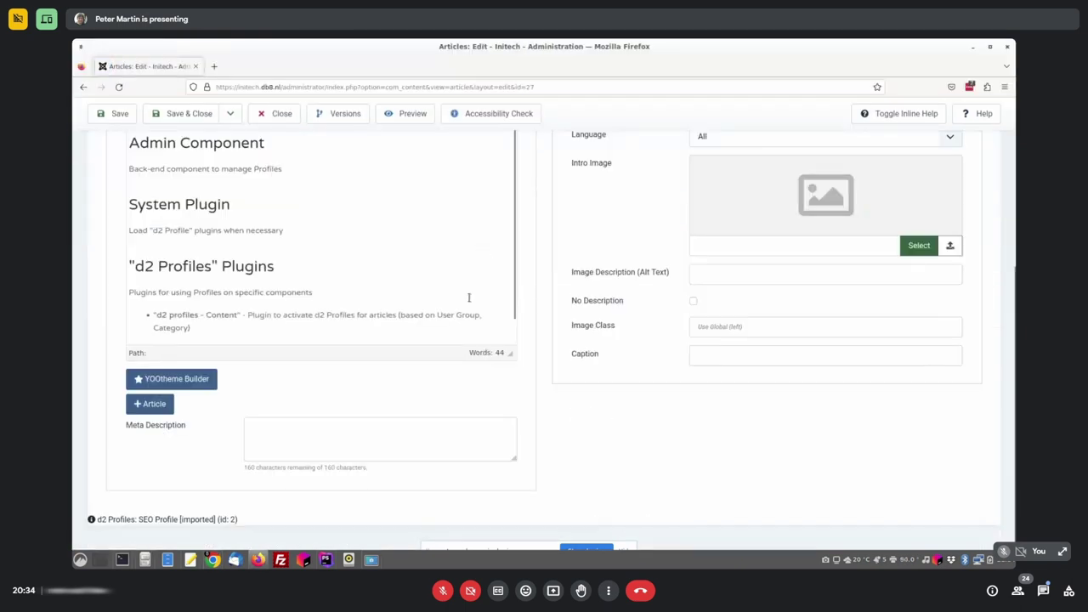
pyautogui.scroll(3, 120, 357)
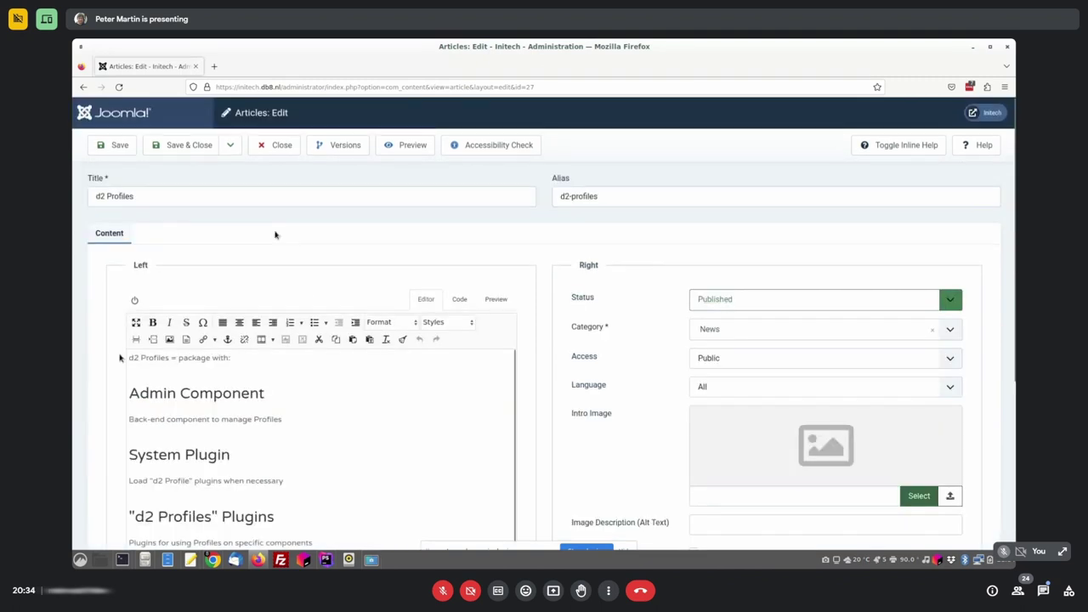
pyautogui.scroll(-3, 333, 492)
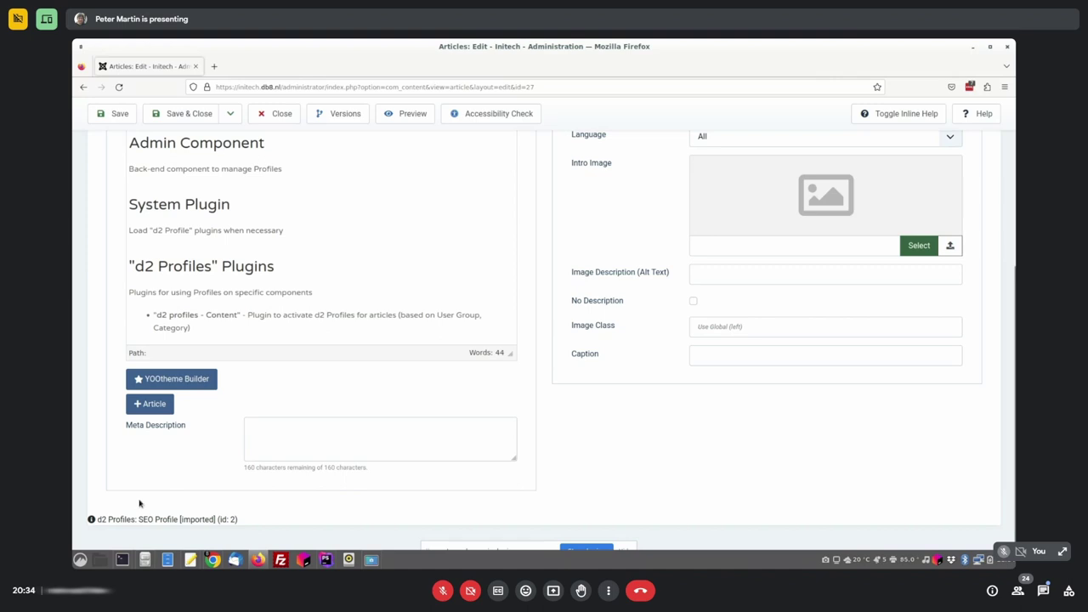
pyautogui.scroll(2, 140, 503)
pyautogui.scroll(1, 169, 452)
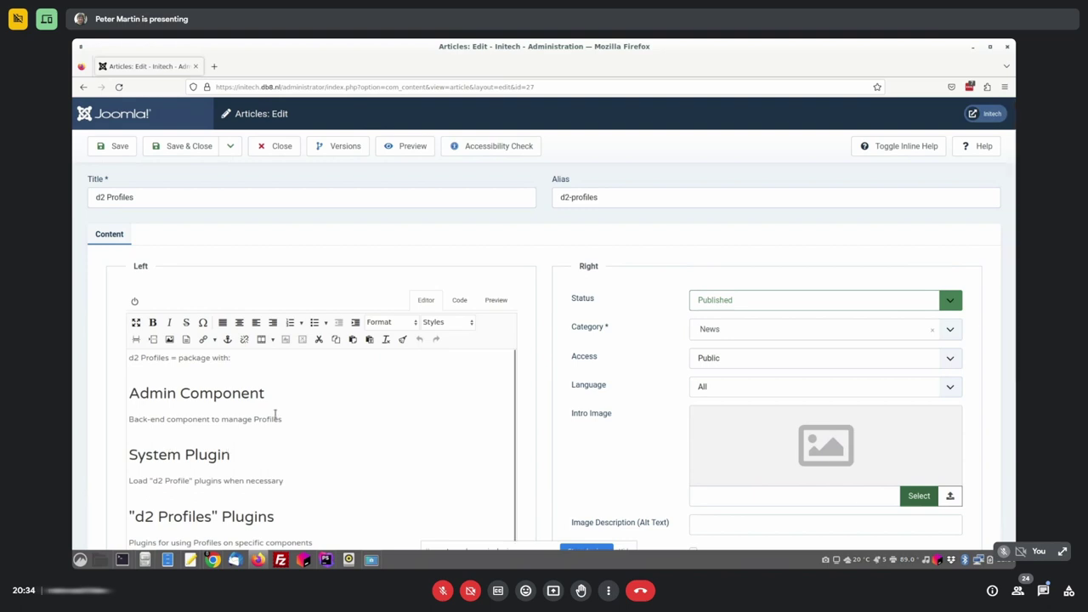
pyautogui.scroll(-2, 304, 257)
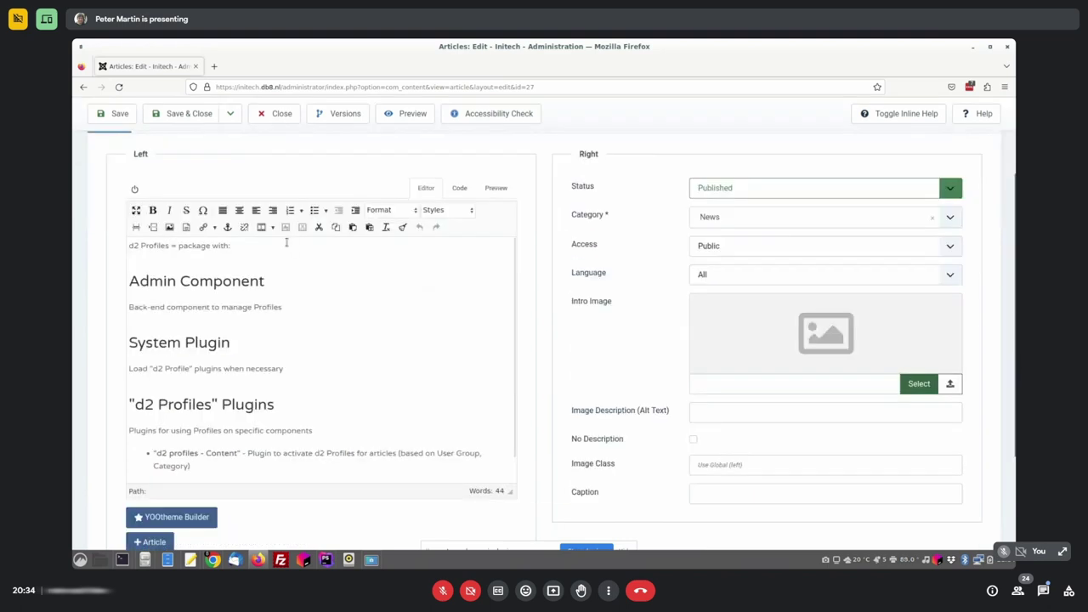
pyautogui.scroll(2, 287, 242)
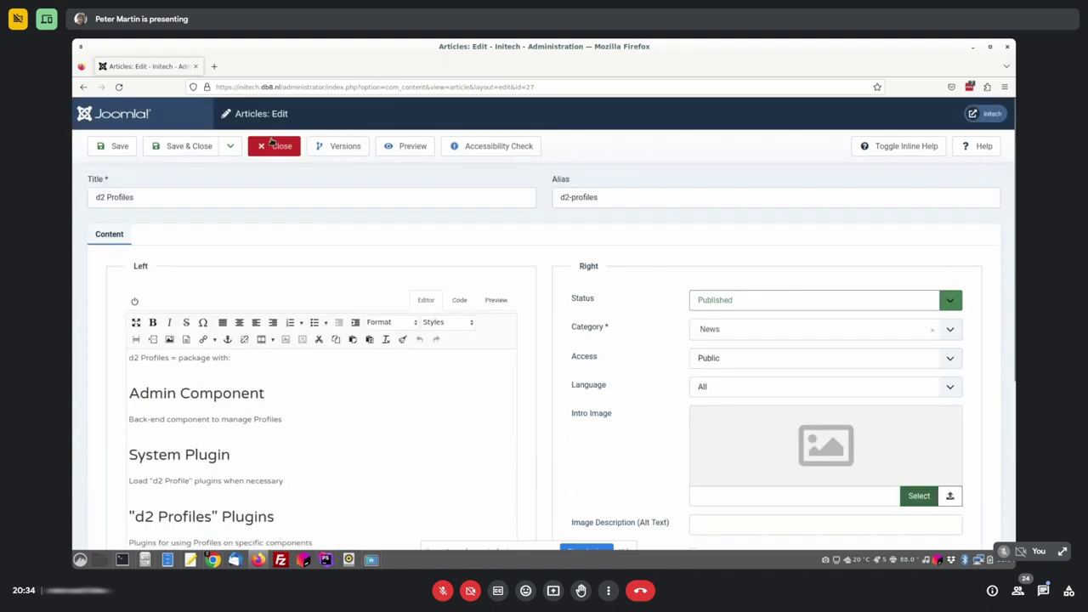
pyautogui.click(273, 144)
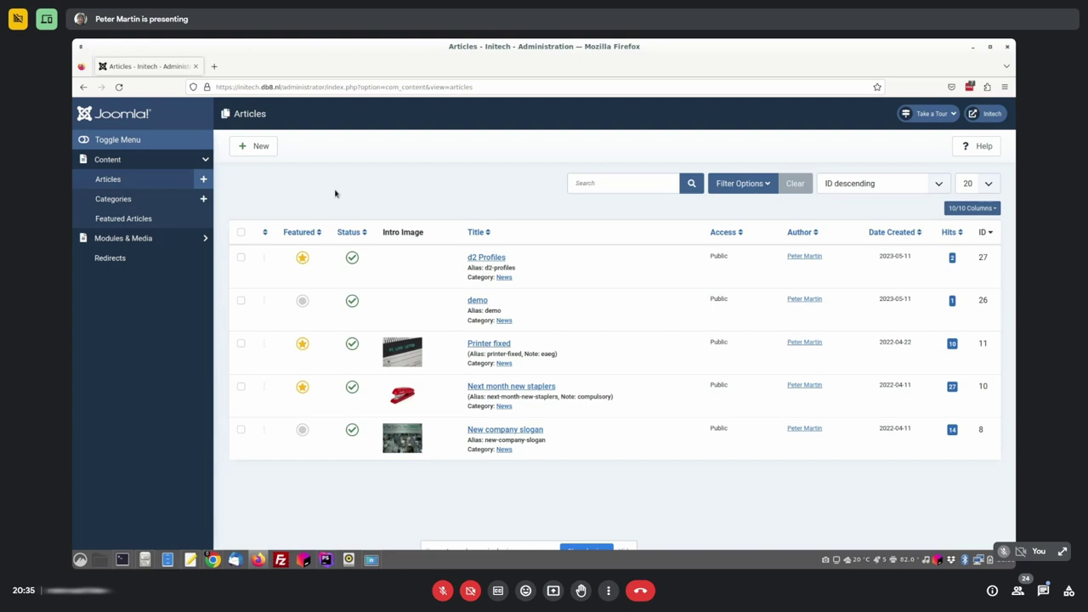
pyautogui.hotkey('alt', 'Tab')
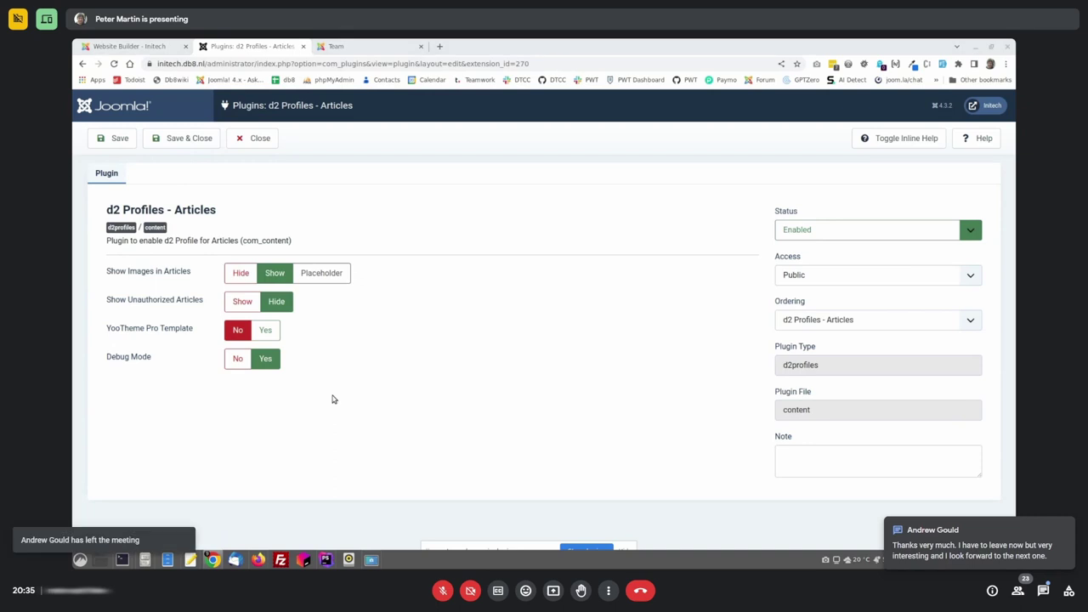
# From the Initech Team tab, open petermartin.nl in a new browser tab
pyautogui.click(365, 46)
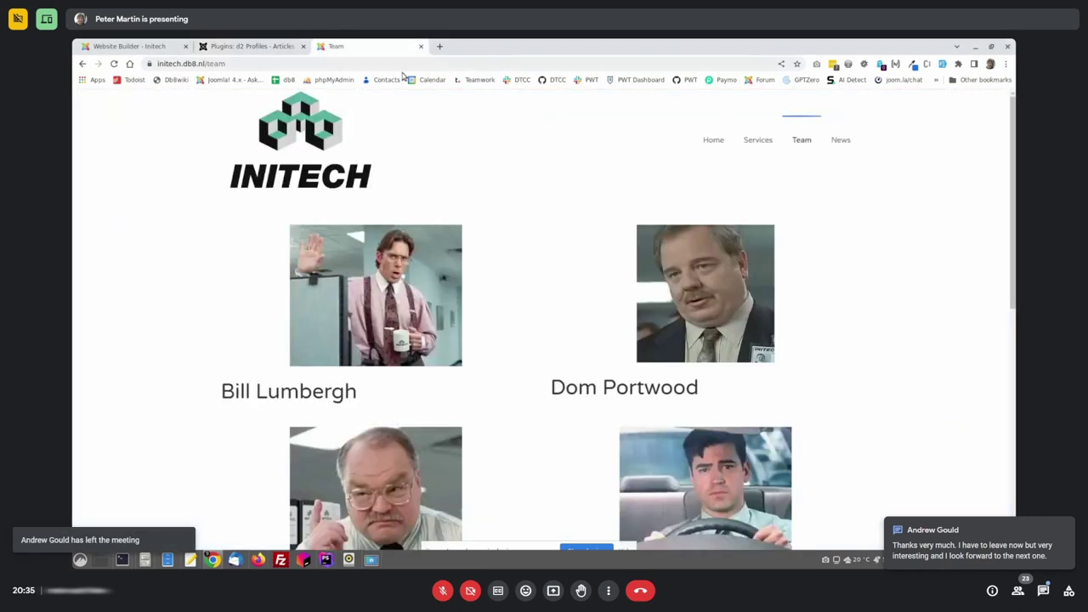
pyautogui.click(439, 46)
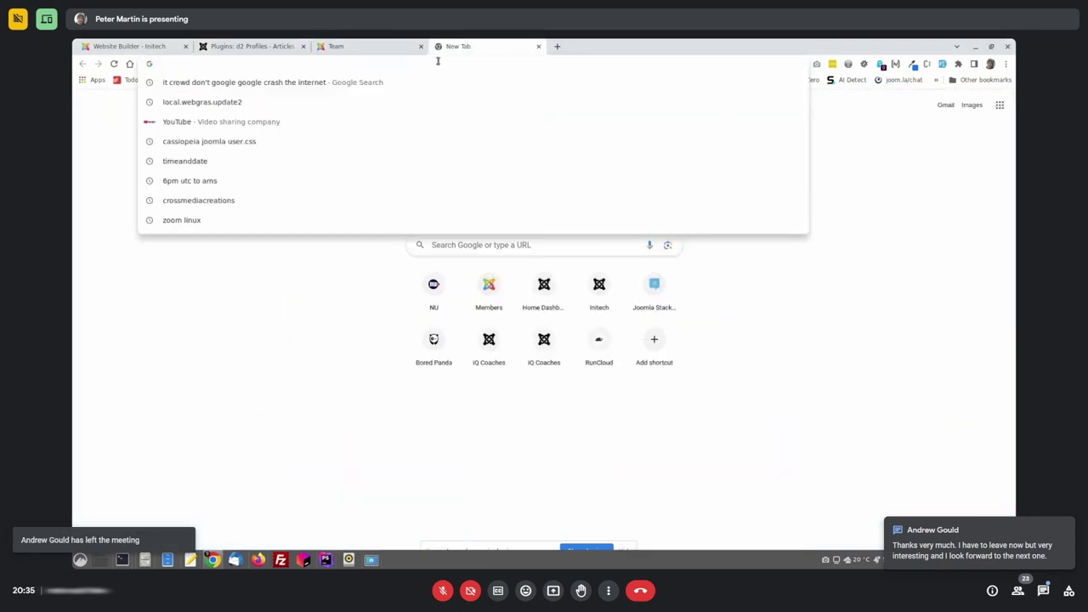
pyautogui.write('petermartin.nl')
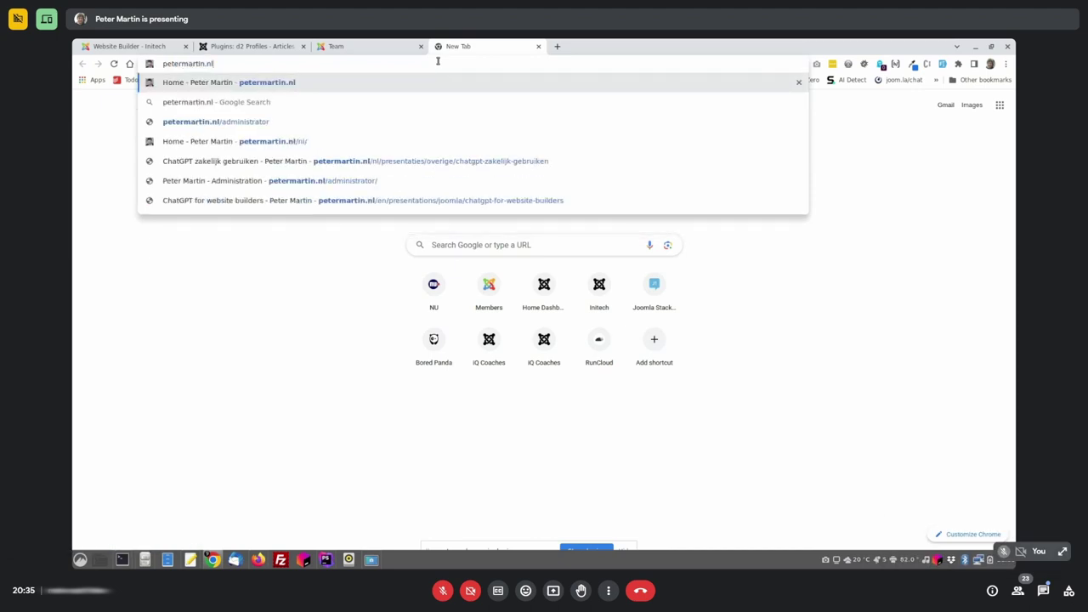
pyautogui.press('Return')
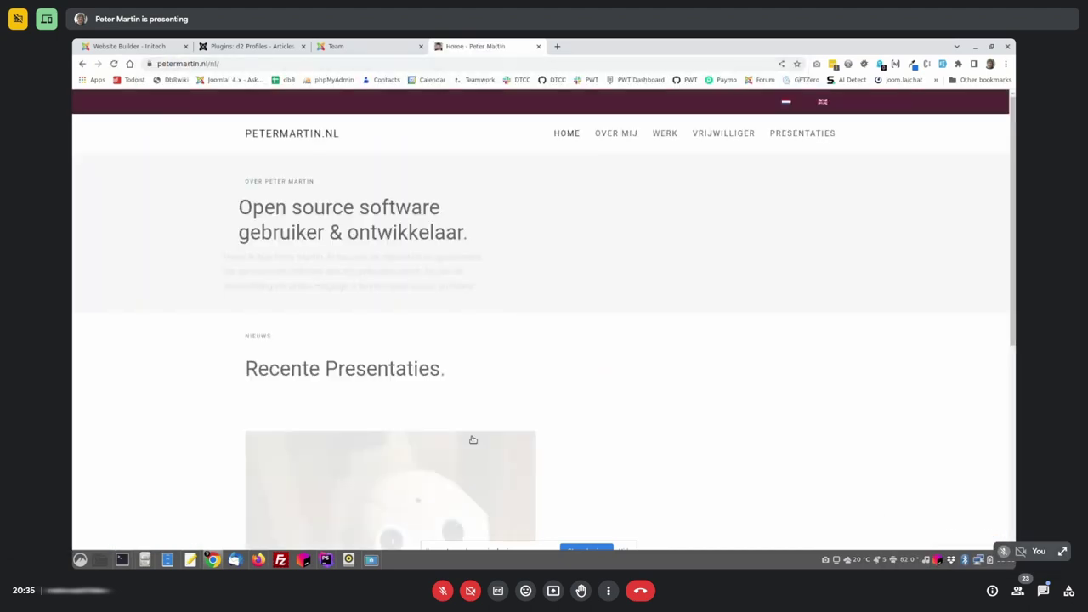
# Navigate through English Presentations and Joomla presentations to 'How to make Joomla 4 easier for your customers'
pyautogui.scroll(-5, 473, 439)
pyautogui.click(349, 269)
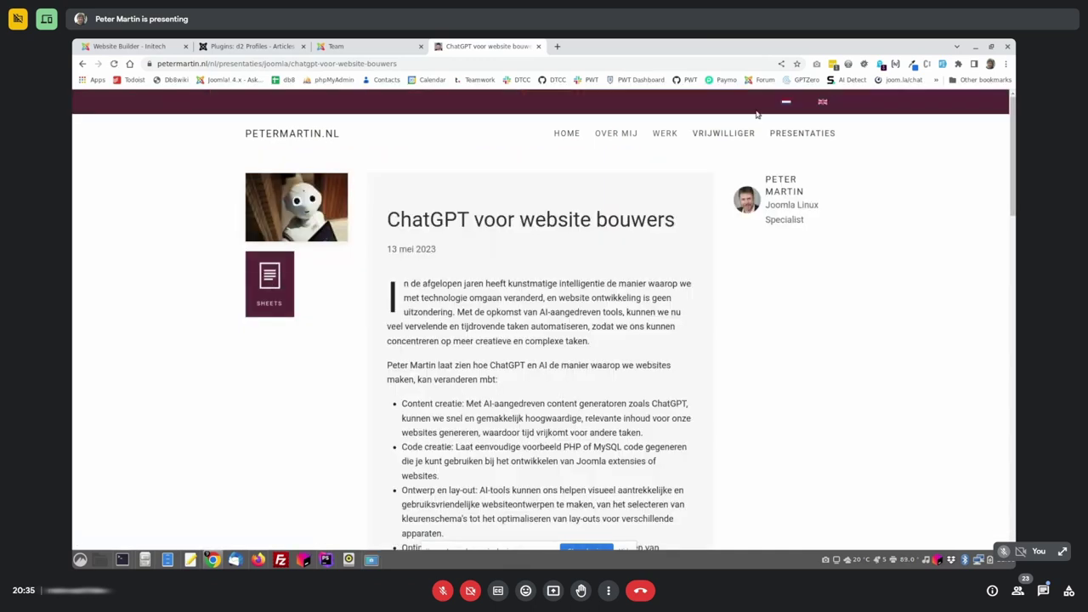
pyautogui.click(792, 136)
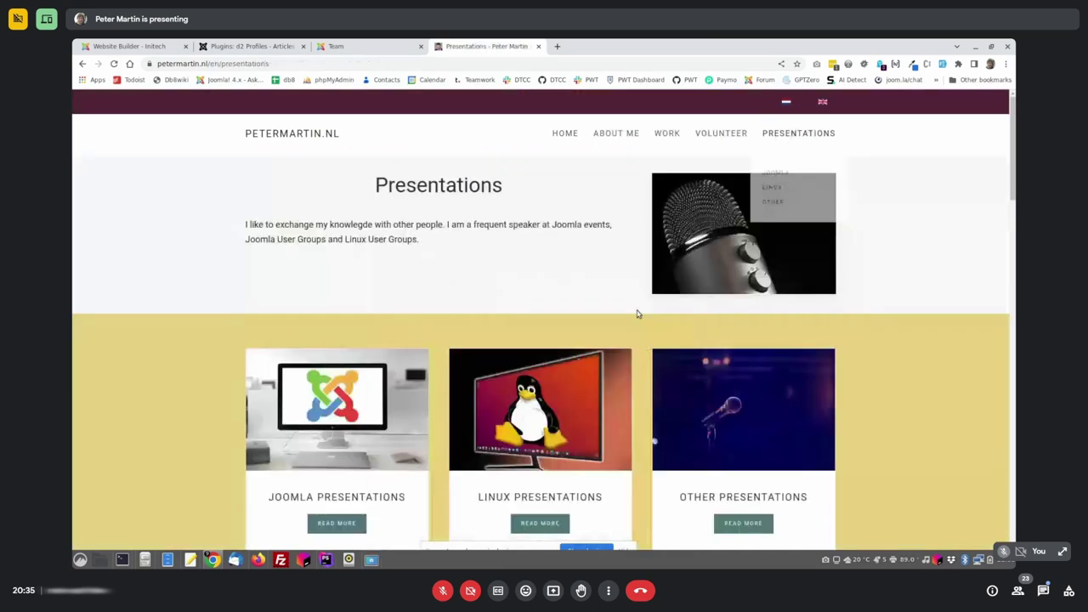
pyautogui.scroll(-4, 637, 314)
pyautogui.scroll(3, 357, 338)
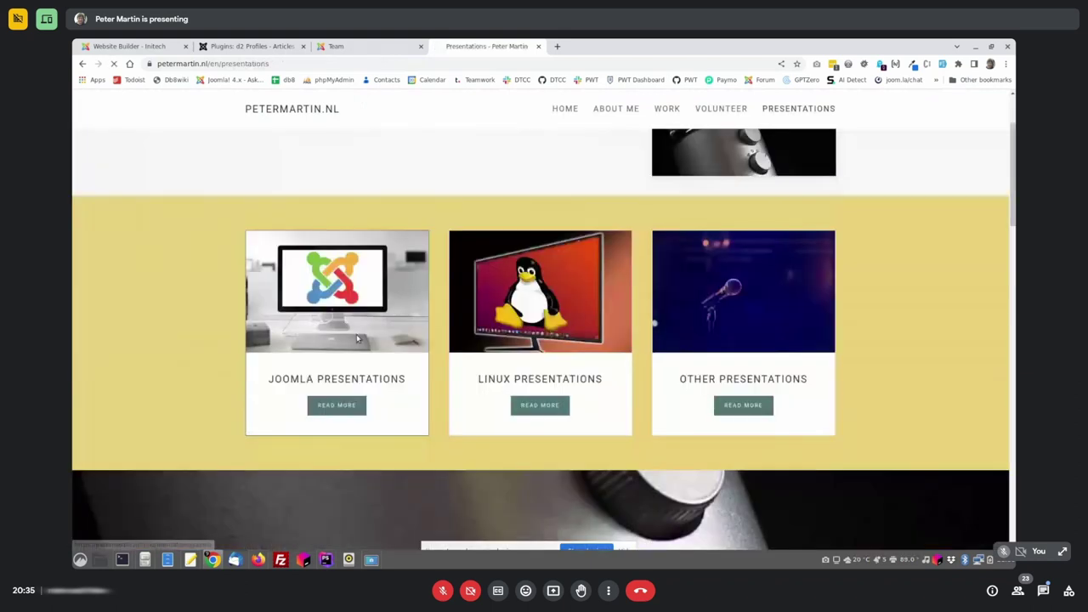
pyautogui.click(357, 338)
pyautogui.click(363, 384)
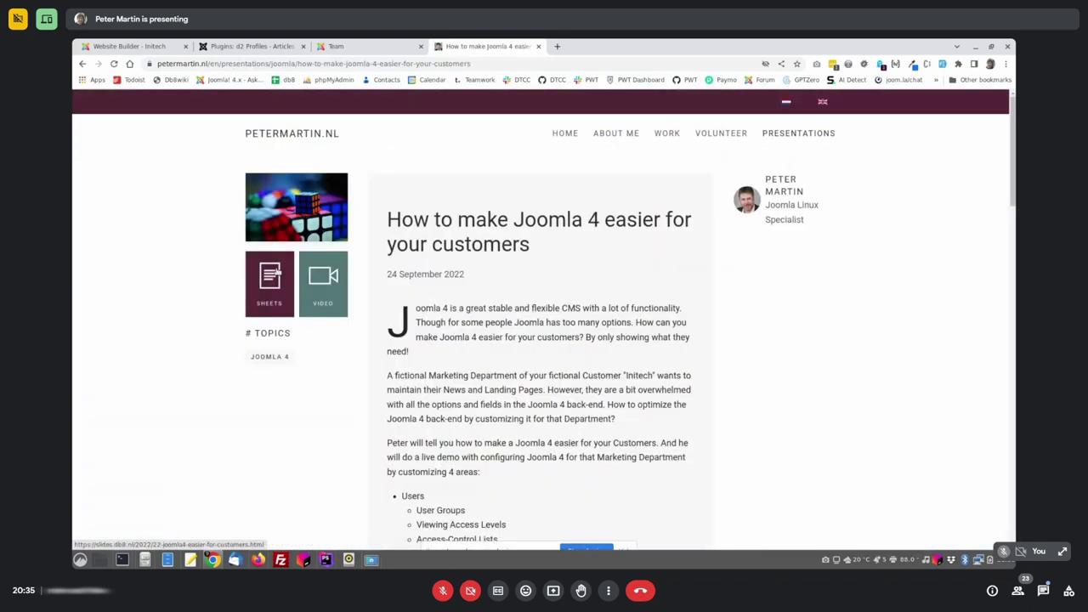
# Open the SHEETS slide deck, advance seven slides to PLUGIN, and follow its plg_content_db8form GitHub link
pyautogui.click(277, 271)
pyautogui.press('Right')
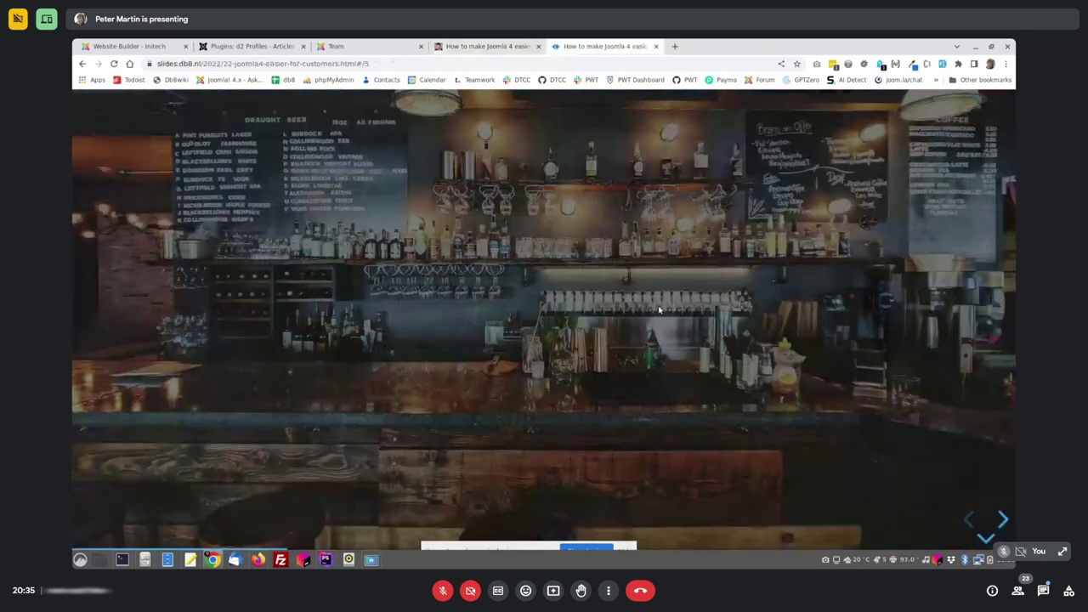
pyautogui.press('Right')
pyautogui.press('Right')
pyautogui.press('Right')
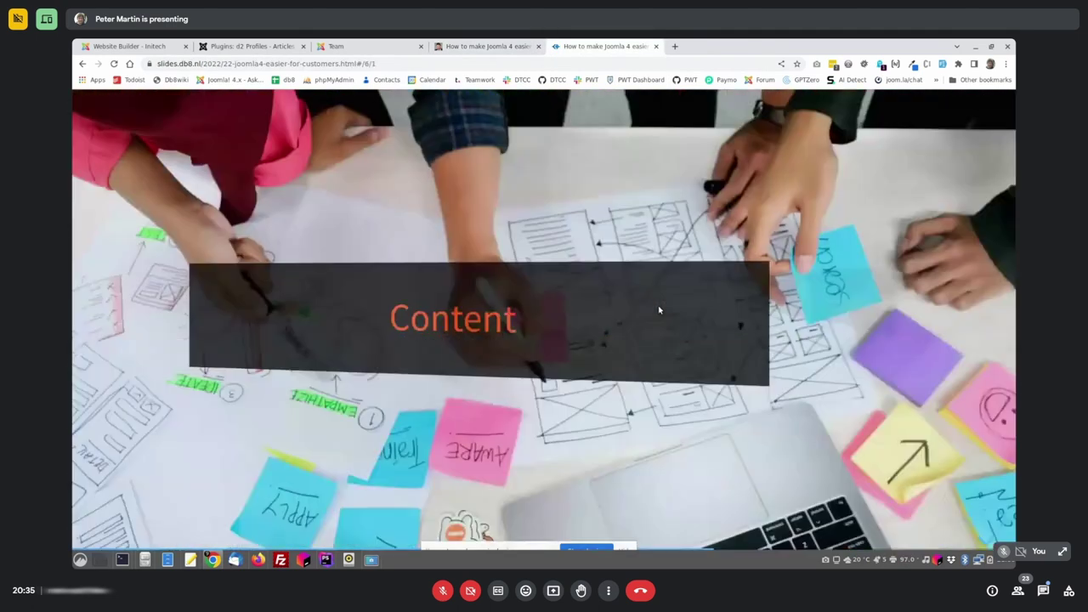
pyautogui.press('Right')
pyautogui.press('Right')
pyautogui.press('Right')
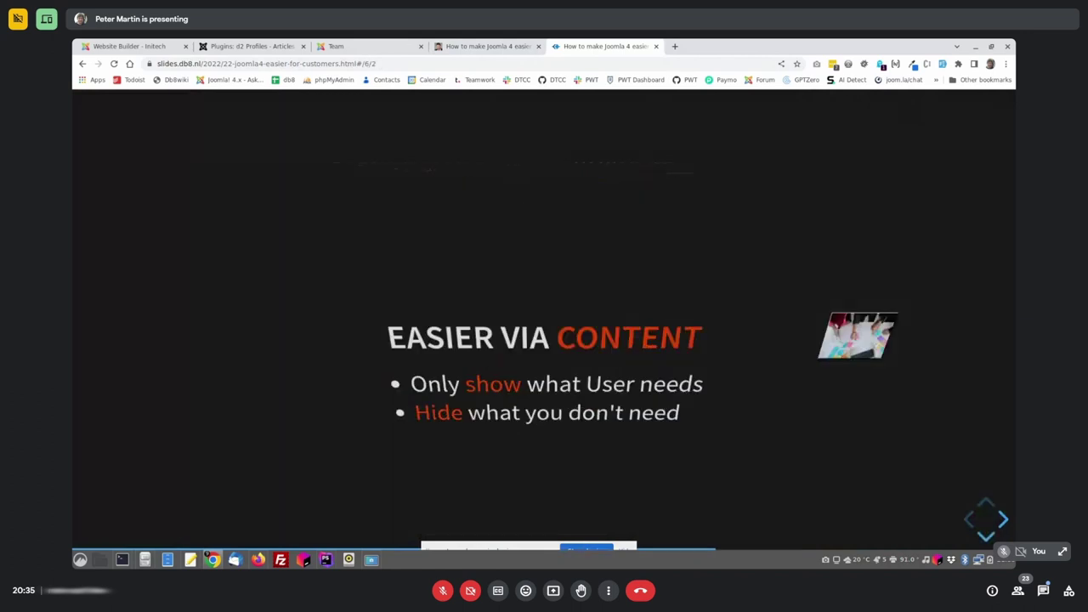
pyautogui.press('Right')
pyautogui.press('Right')
pyautogui.press('Right')
pyautogui.press('Right')
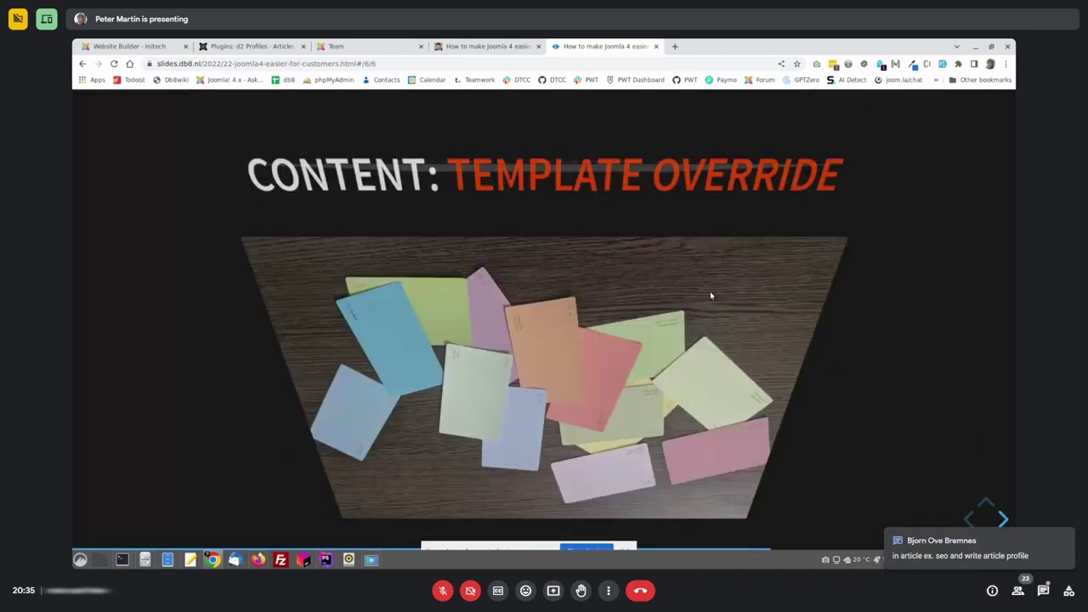
pyautogui.press('Right')
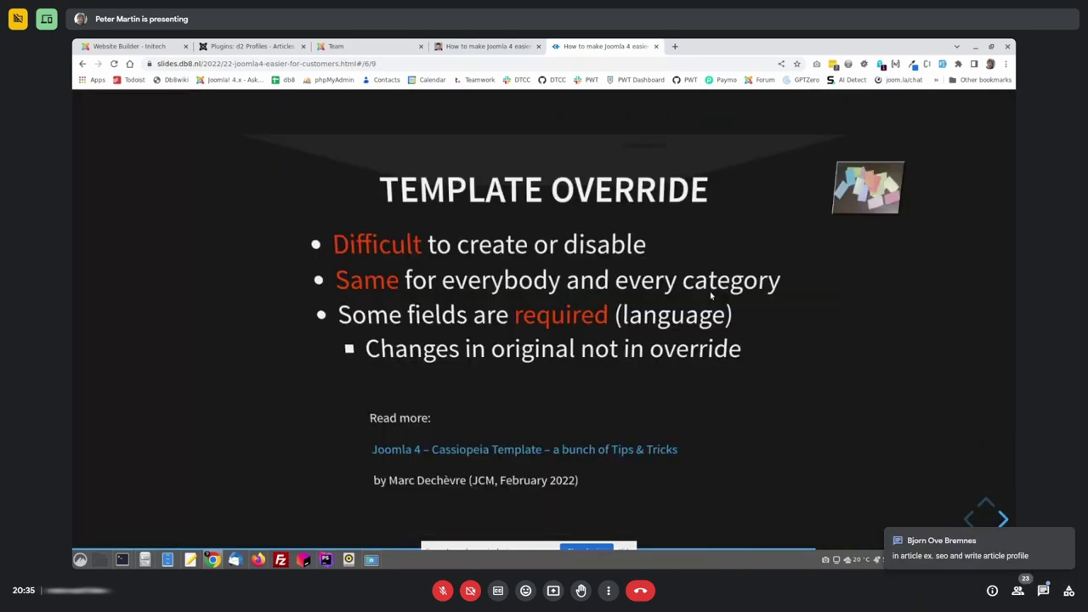
pyautogui.press('Right')
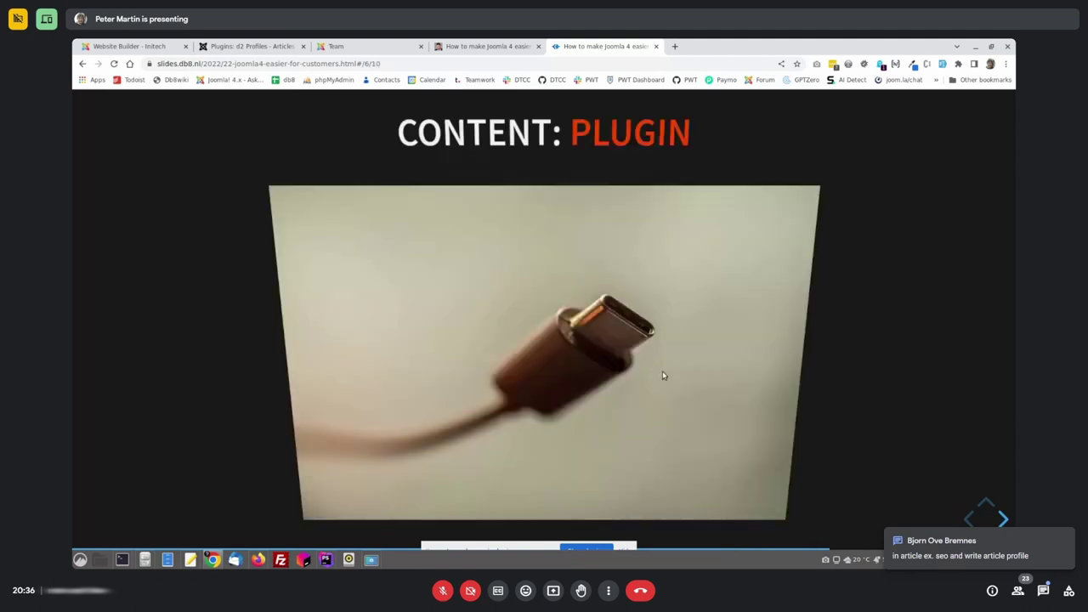
pyautogui.press('Right')
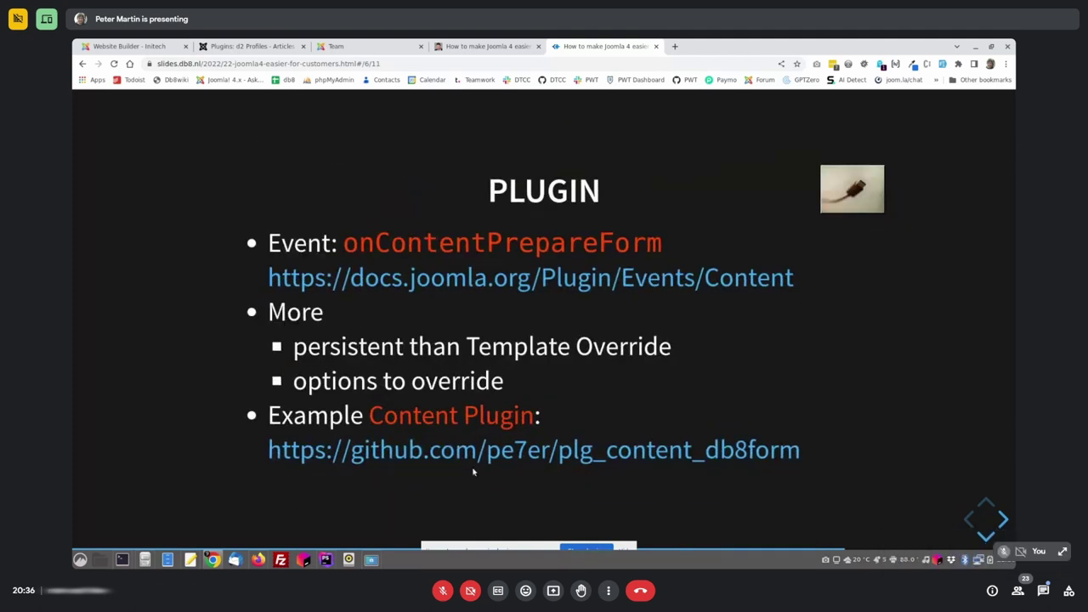
pyautogui.click(471, 456)
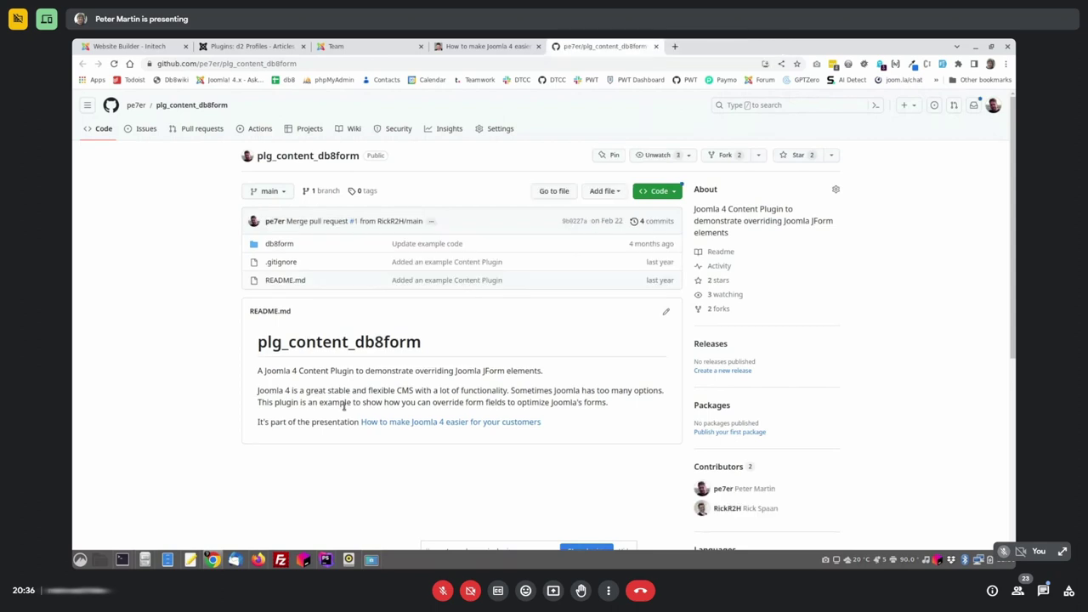
# Open db8form/db8form.php and scroll down to the onContentPrepareForm function
pyautogui.click(279, 243)
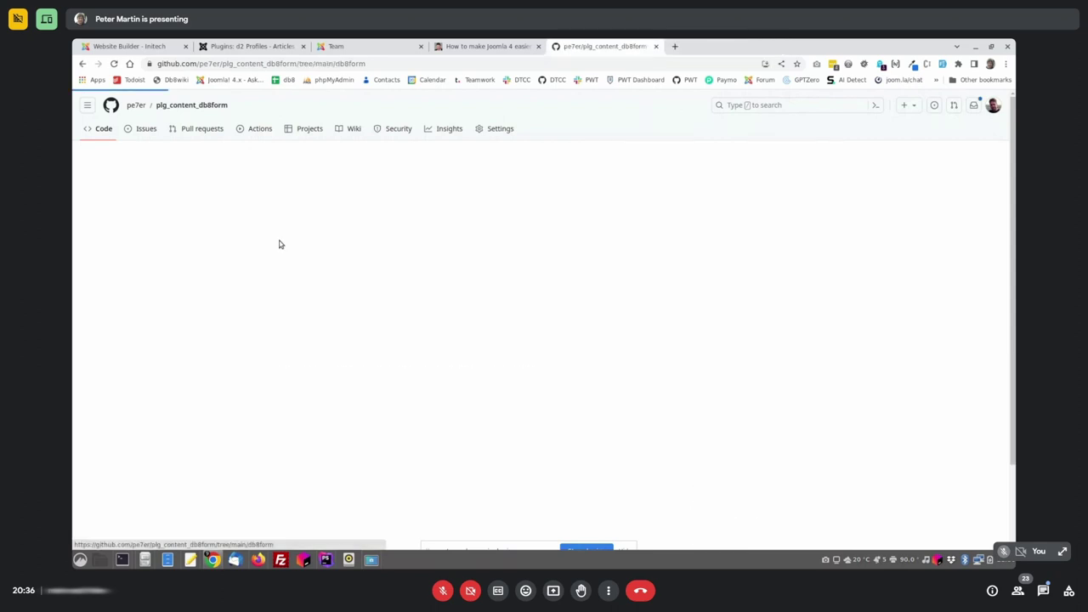
pyautogui.click(282, 274)
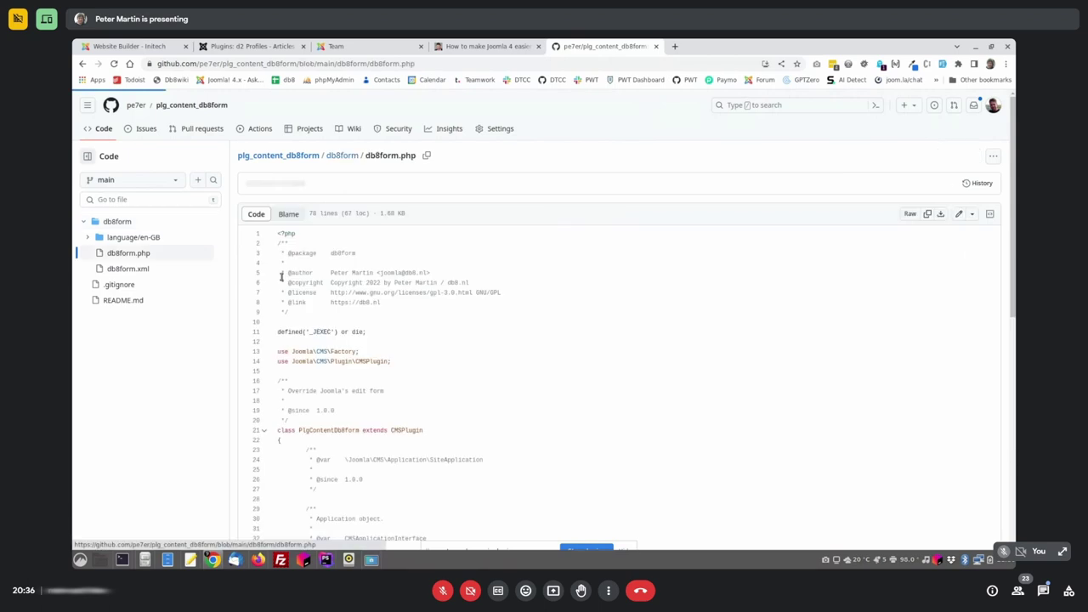
pyautogui.scroll(-5, 551, 397)
pyautogui.scroll(-2, 551, 398)
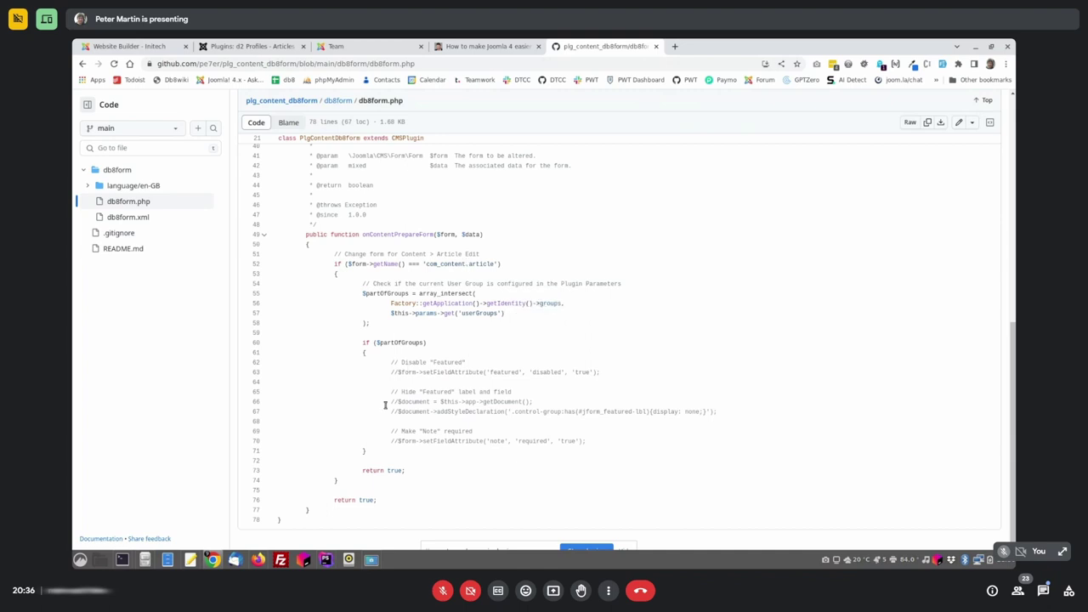
# Click at line 68 of db8form.php, jump to the top of the file, and close the GitHub tab
pyautogui.click(470, 424)
pyautogui.hotkey('ctrl', 'Home')
pyautogui.hotkey('ctrl', 'w')
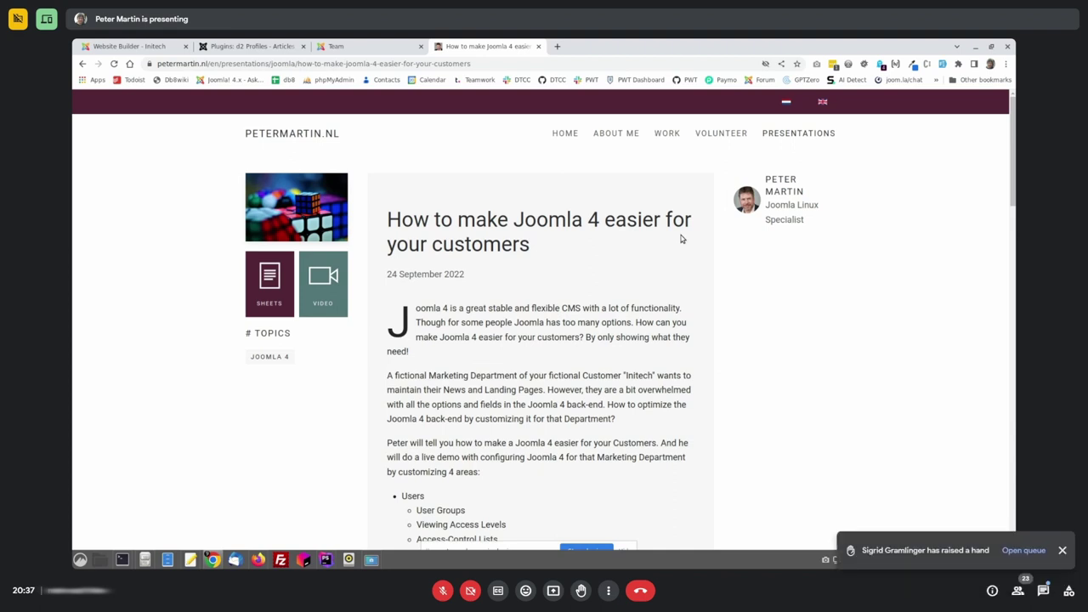
# Close the presentation tab, then move via the d2 Profiles plugin tab to the Initech Team page
pyautogui.click(537, 47)
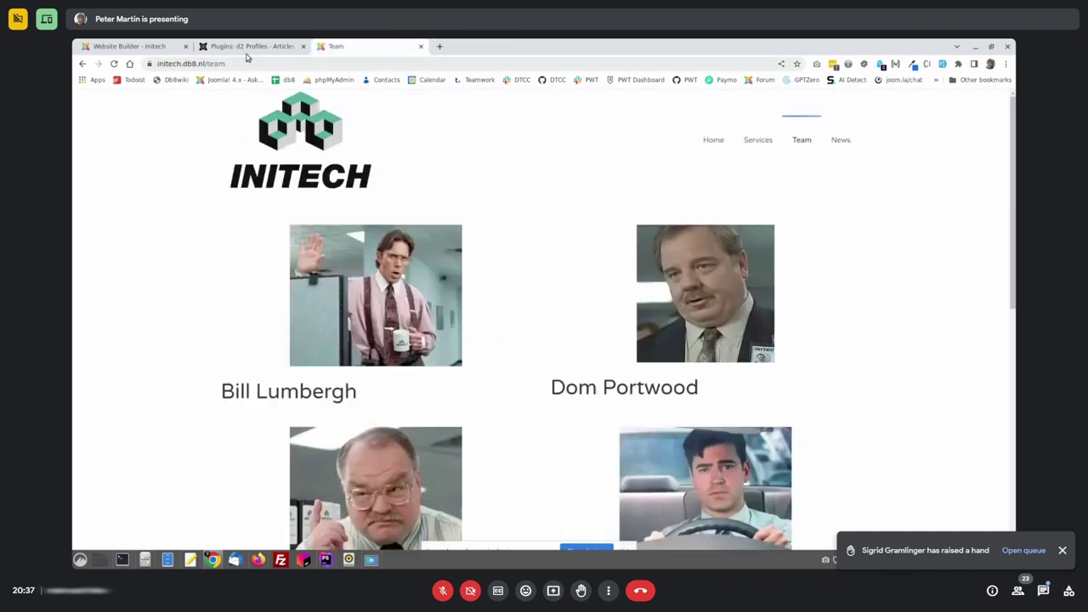
pyautogui.click(248, 48)
pyautogui.click(361, 48)
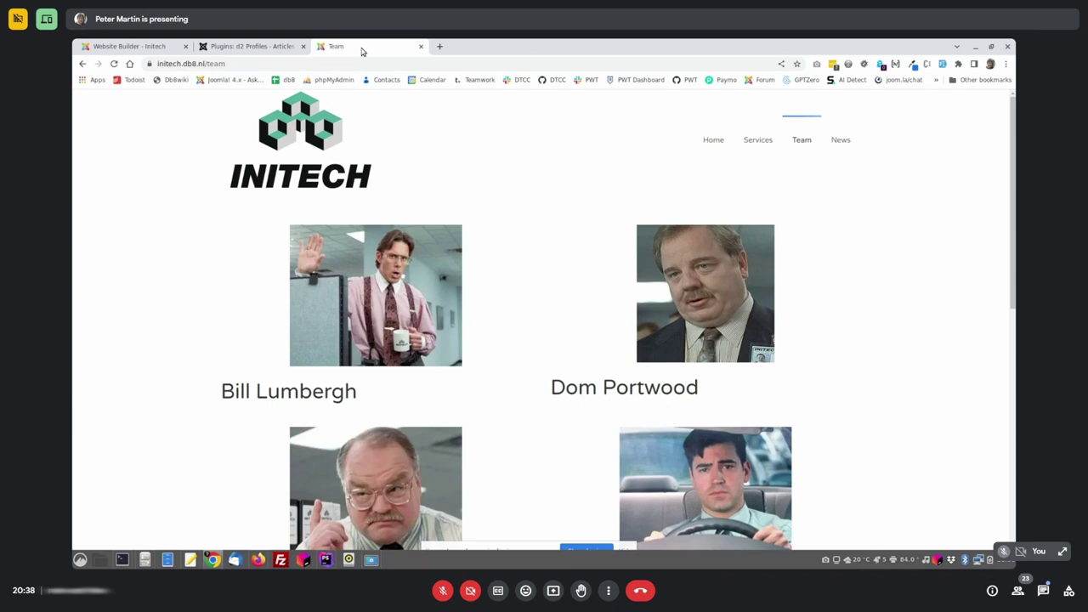
# Open the Joomla Articles list from the administrator dashboard, then bring the jug-london.txt notes forward
pyautogui.click(233, 45)
pyautogui.click(128, 45)
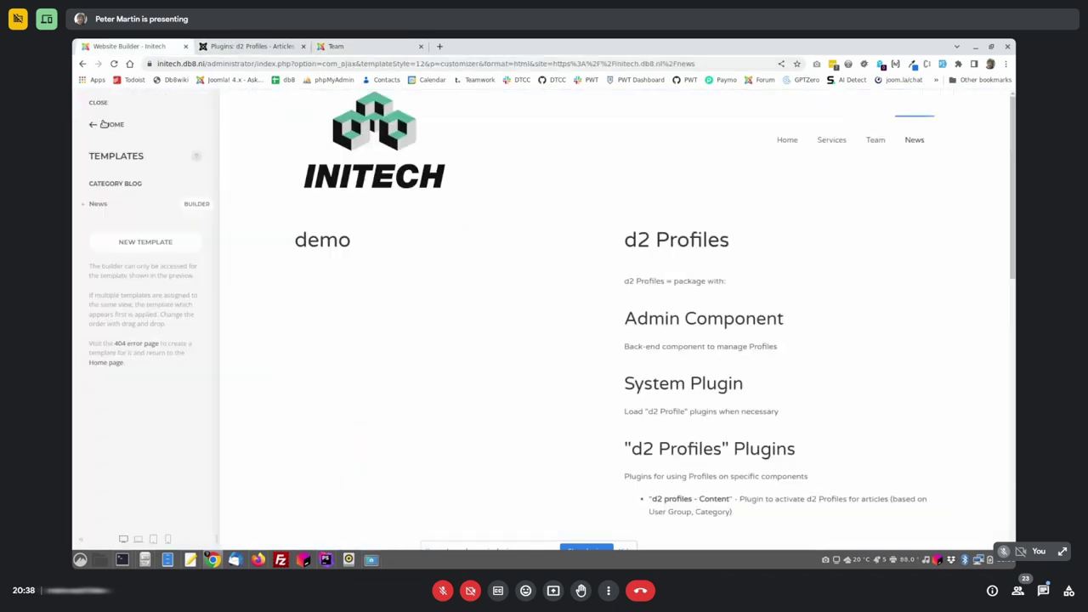
pyautogui.click(103, 124)
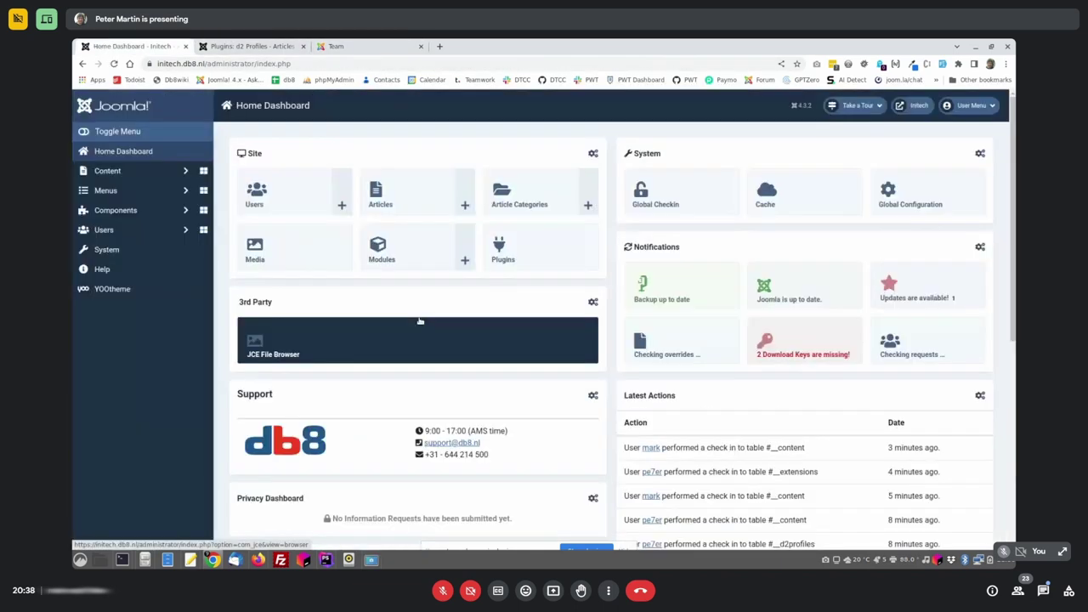
pyautogui.click(377, 204)
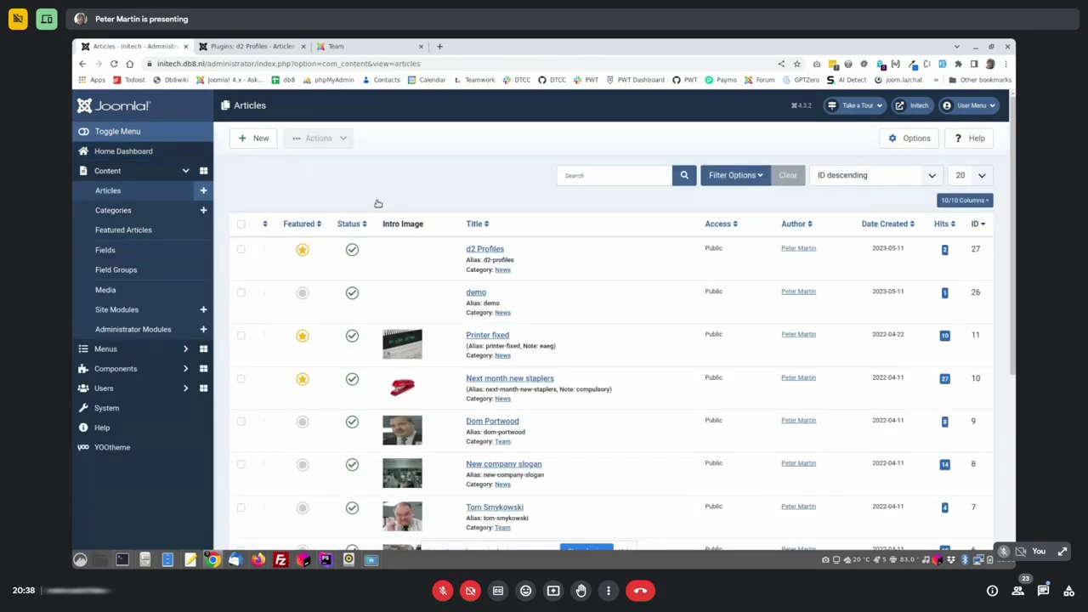
pyautogui.hotkey('alt', 'Tab')
# Log into the web host over ssh using the login line from the command notes file
pyautogui.press('Tab')
pyautogui.press('Tab')
pyautogui.press('Tab')
pyautogui.press('Tab')
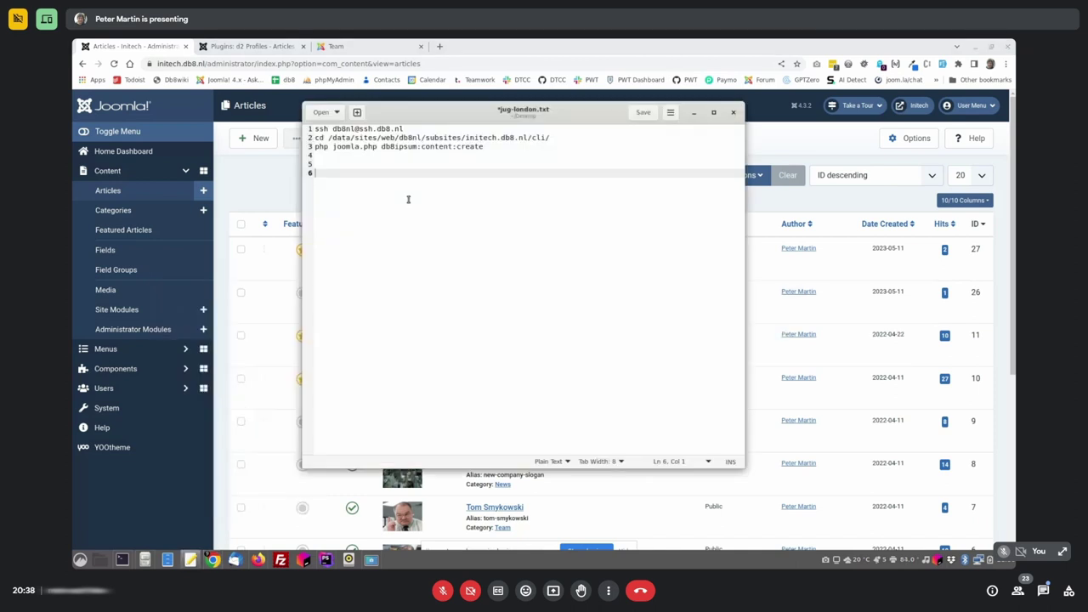
pyautogui.click(376, 128)
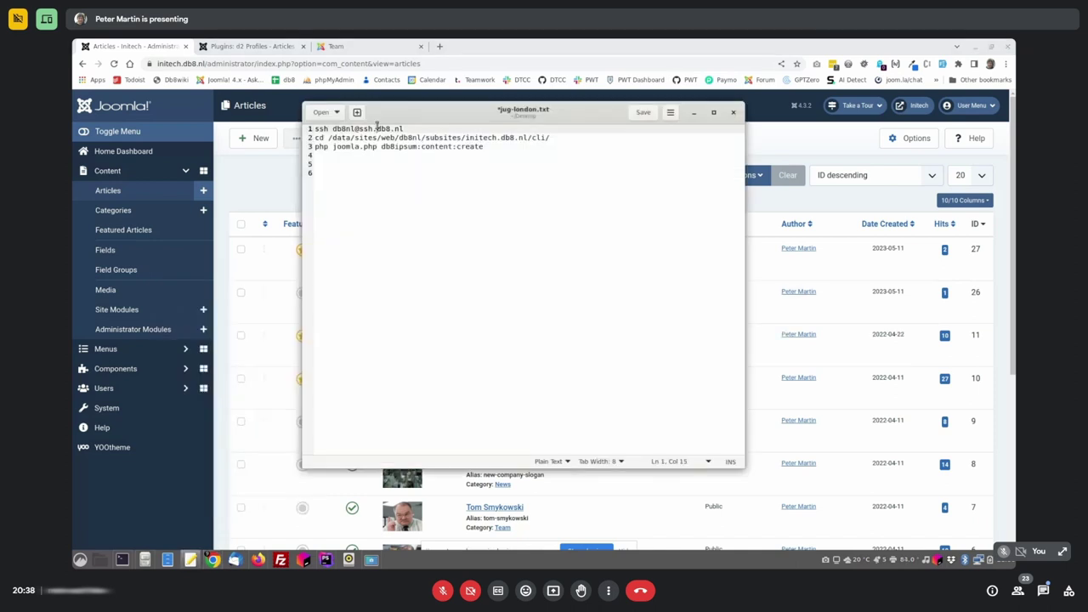
pyautogui.tripleClick(376, 129)
pyautogui.hotkey('alt', 'Tab')
pyautogui.hotkey('alt', 'Tab')
pyautogui.hotkey('alt', 'Tab')
pyautogui.hotkey('alt', 'Tab')
pyautogui.hotkey('alt', 'Tab')
pyautogui.hotkey('alt', 'Tab')
pyautogui.hotkey('alt', 'Tab')
pyautogui.hotkey('alt', 'Tab')
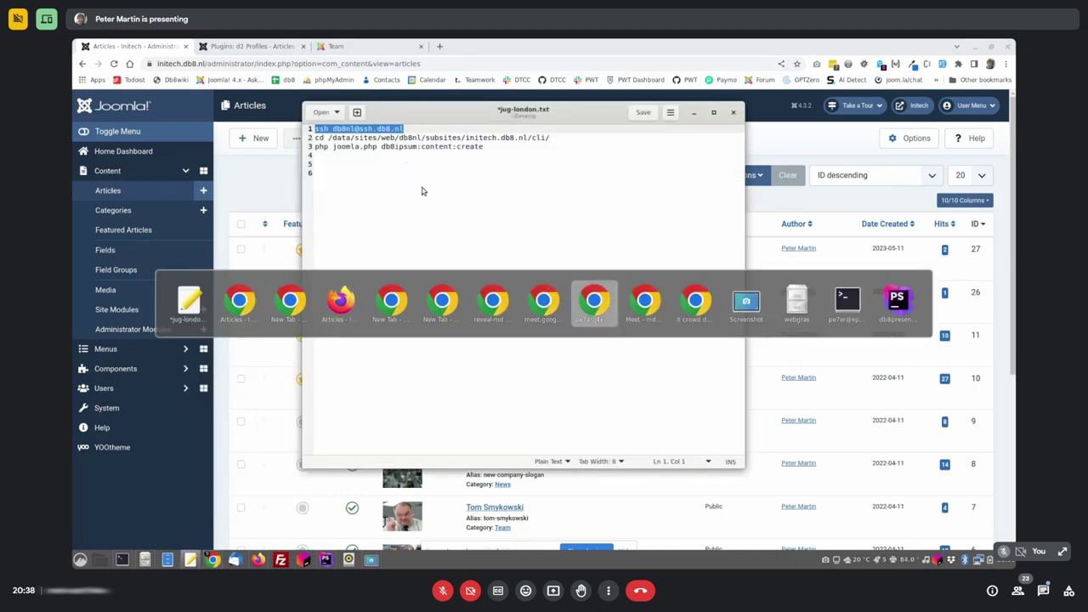
pyautogui.hotkey('alt', 'Tab')
pyautogui.hotkey('alt', 'Tab')
pyautogui.hotkey('alt', 'Tab')
pyautogui.hotkey('alt', 'Tab')
pyautogui.hotkey('alt', 'Tab')
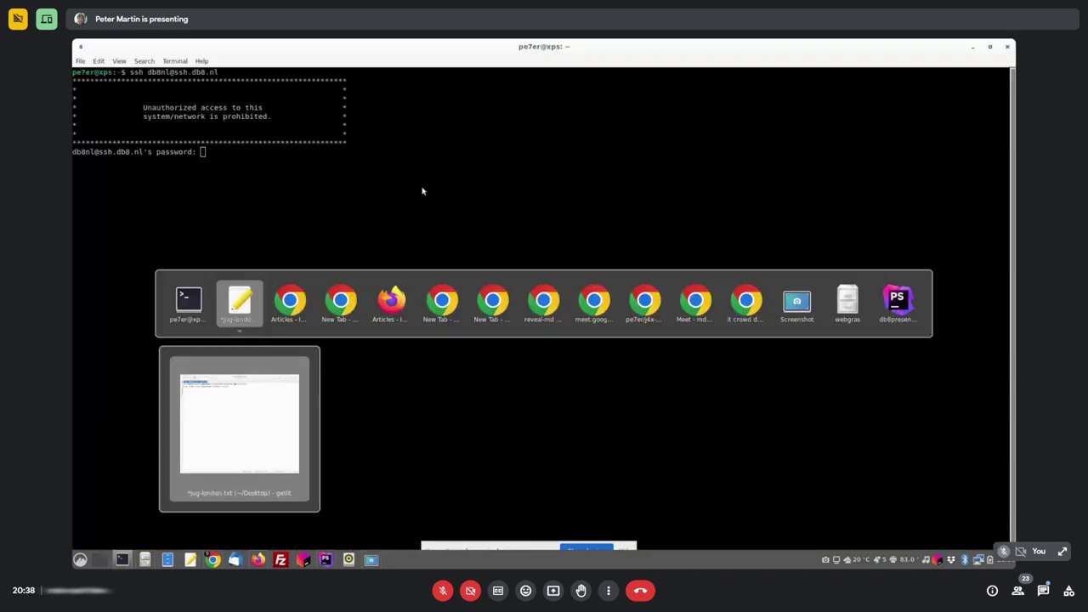
pyautogui.press('Escape')
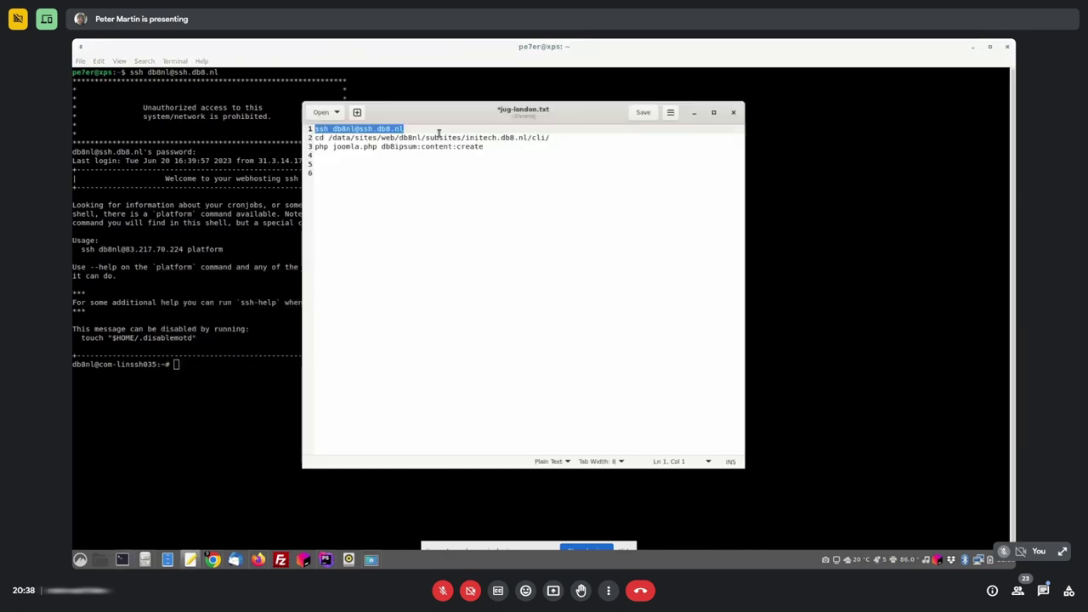
# Change into the Initech cli folder and run php joomla.php db8ipsum:content:create
pyautogui.tripleClick(441, 135)
pyautogui.hotkey('ctrl', 'c')
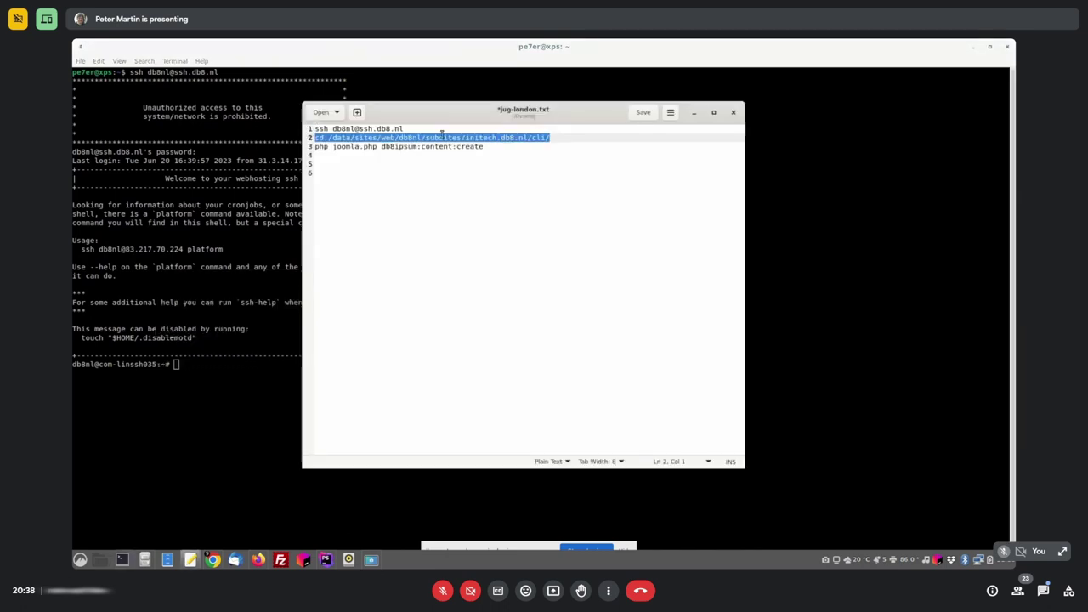
pyautogui.hotkey('alt', 'Tab')
pyautogui.middleClick(441, 134)
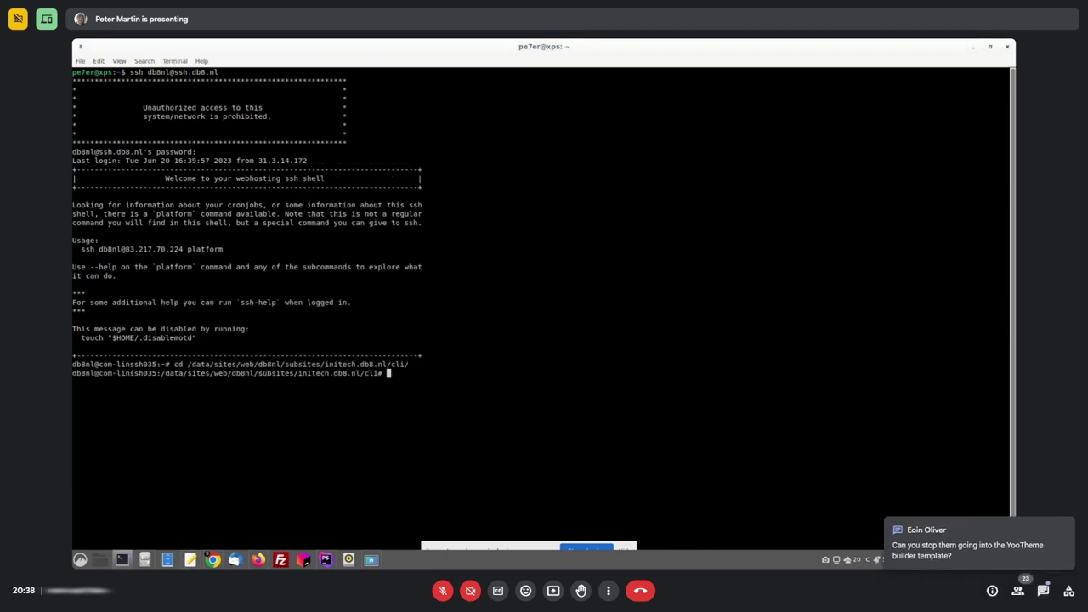
pyautogui.hotkey('alt', 'Tab')
pyautogui.tripleClick(434, 147)
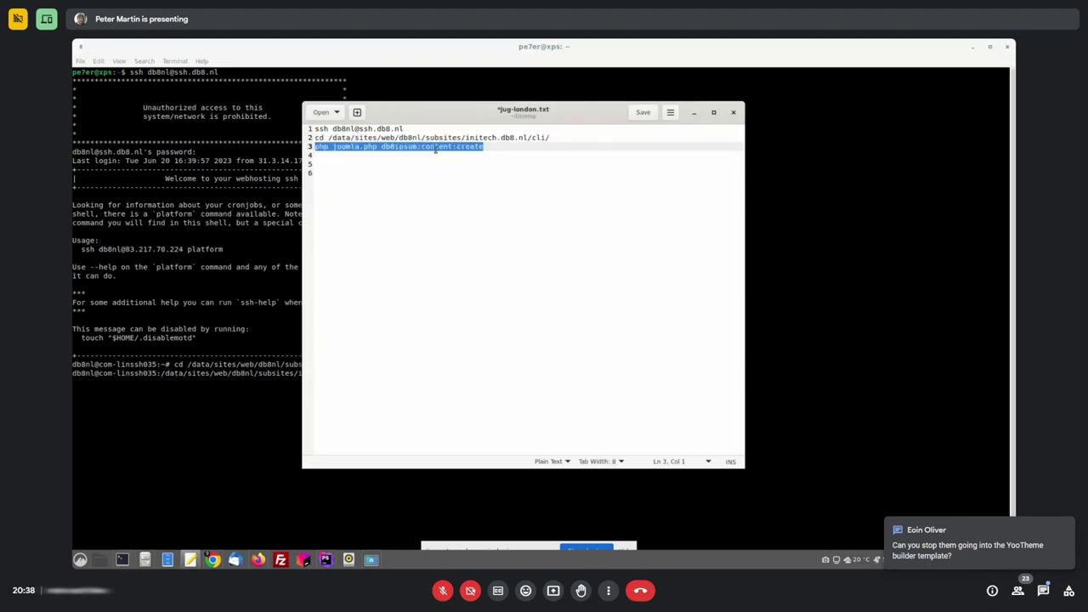
pyautogui.hotkey('alt', 'Tab')
pyautogui.middleClick(434, 149)
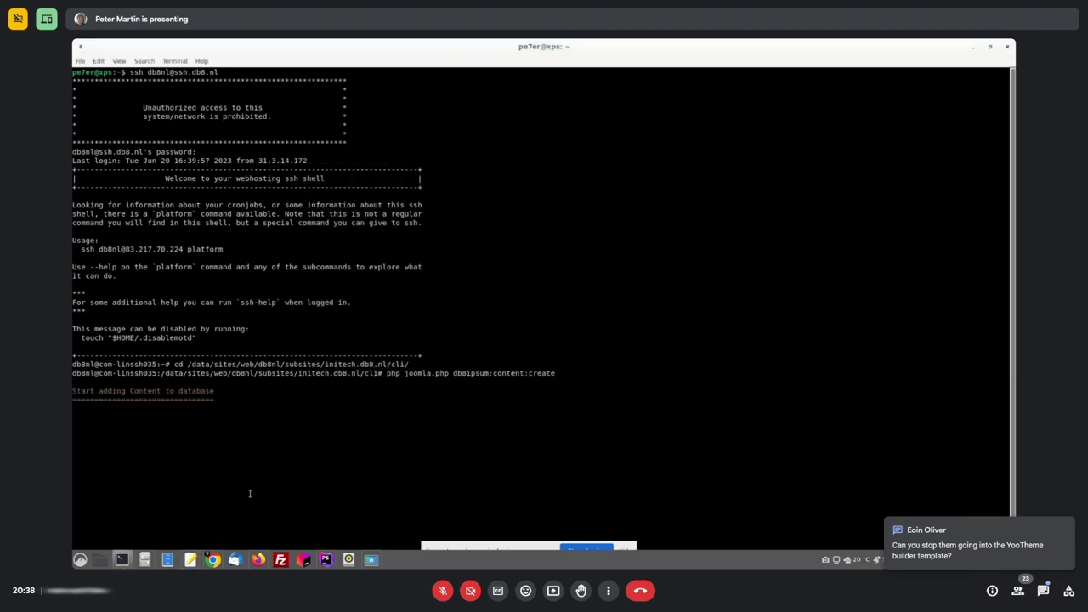
# Reload Articles to show the generated content, rebuild the category tree, and open d2 Profiles
pyautogui.hotkey('alt', 'Tab')
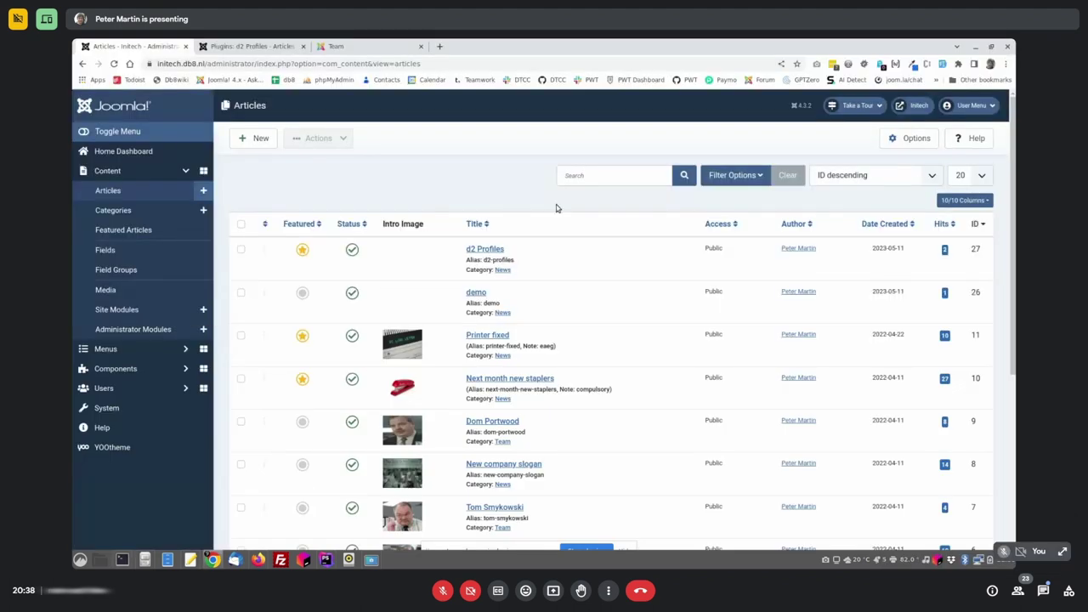
pyautogui.press('F5')
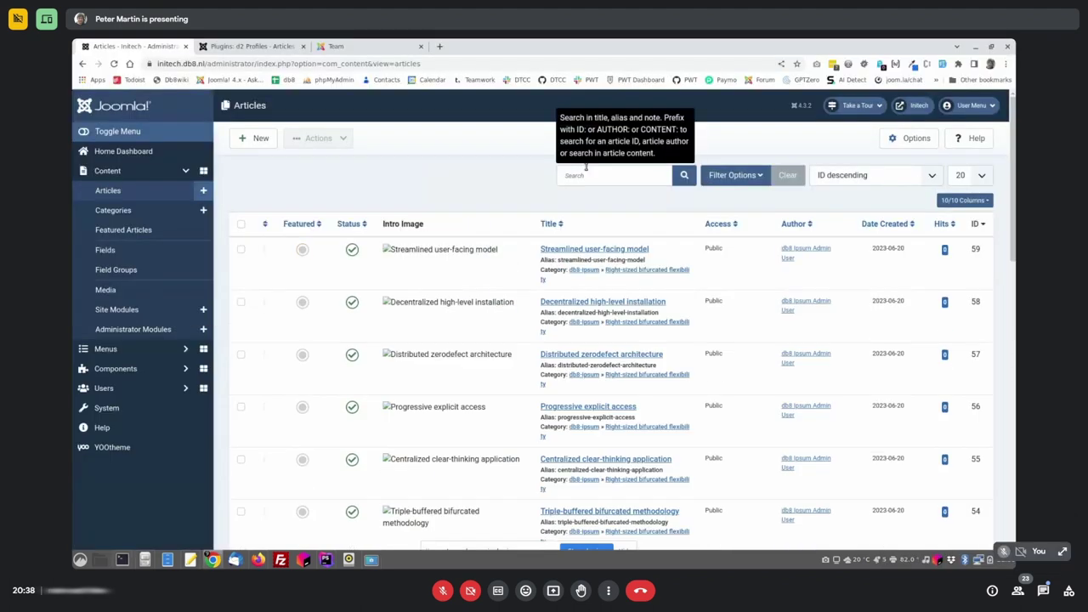
pyautogui.click(110, 210)
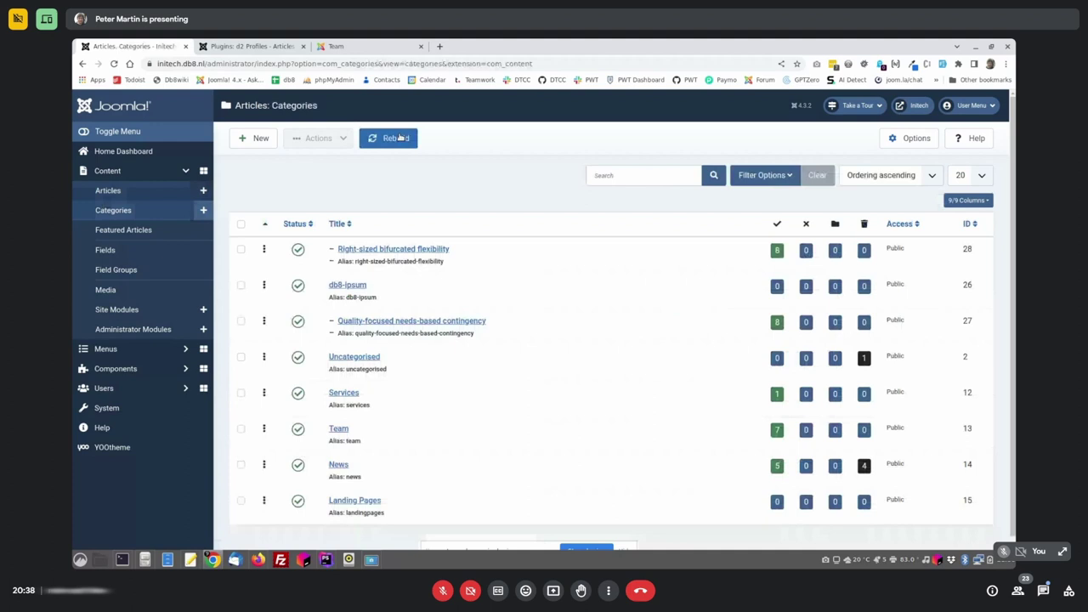
pyautogui.click(396, 138)
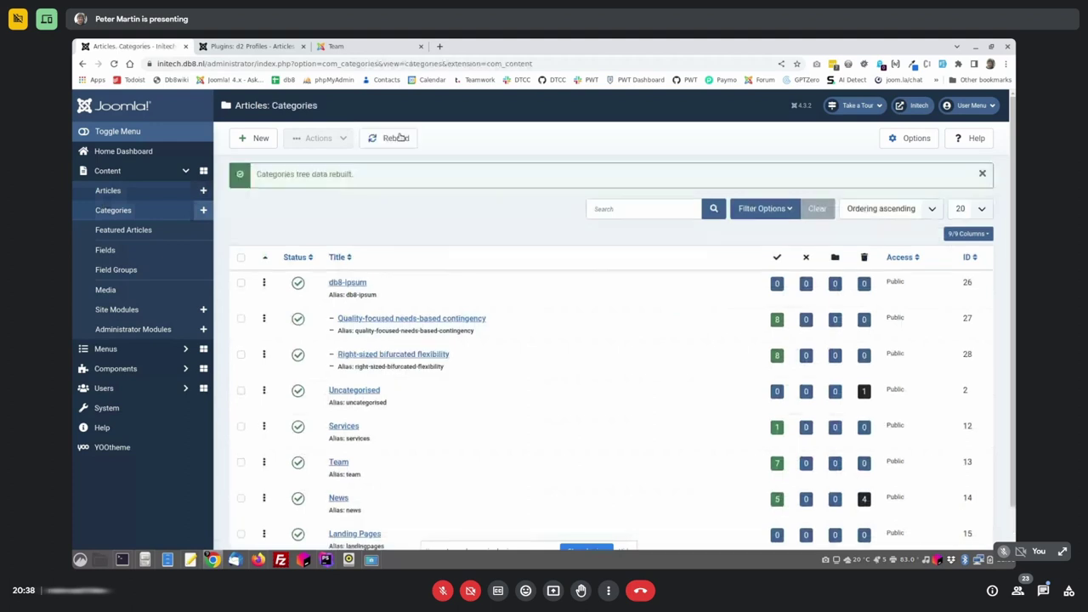
pyautogui.click(109, 370)
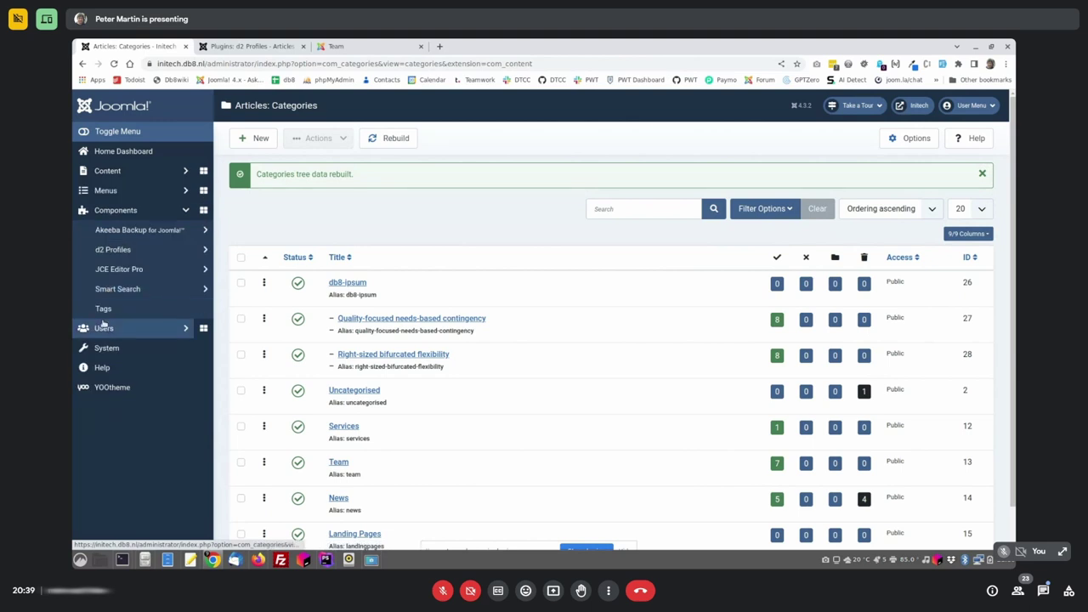
pyautogui.click(111, 250)
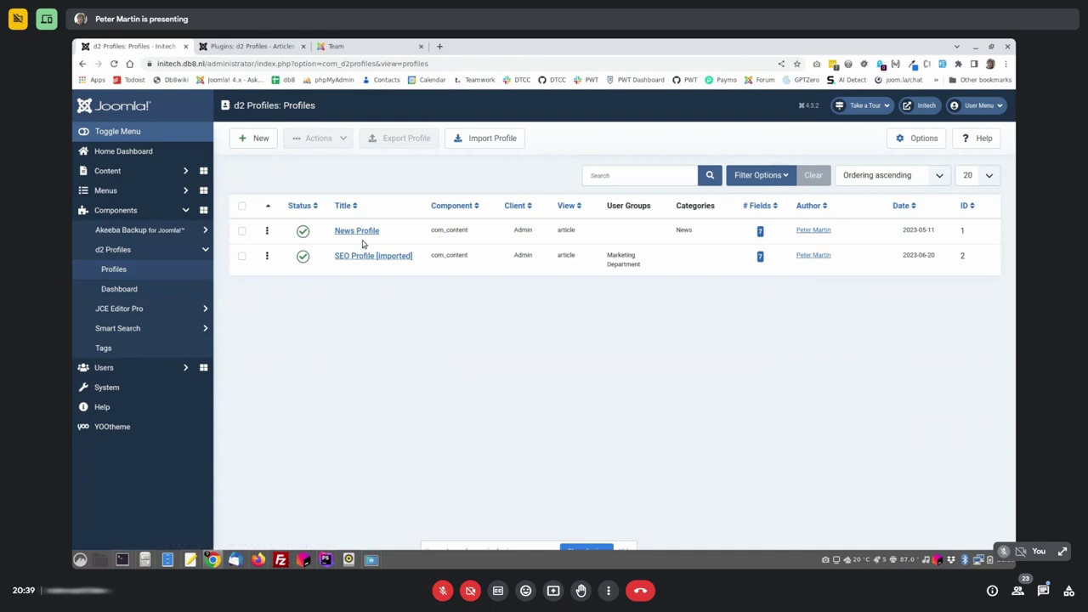
# Add the Quality-focused needs-based contingency and Right-sized bifurcated flexibility categories to News Profile and save
pyautogui.click(357, 256)
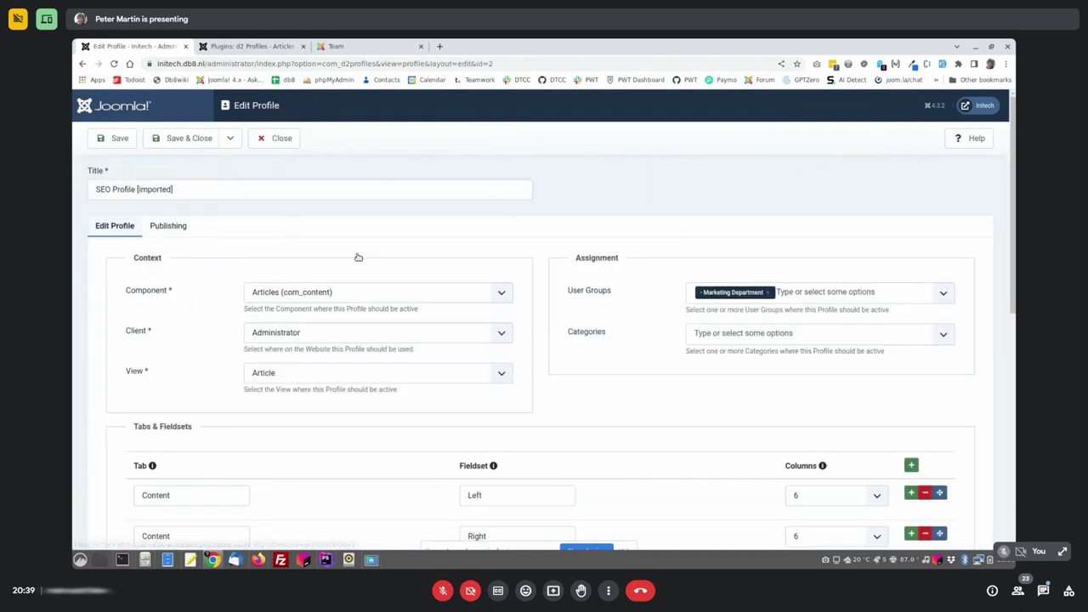
pyautogui.hotkey('alt', 'Left')
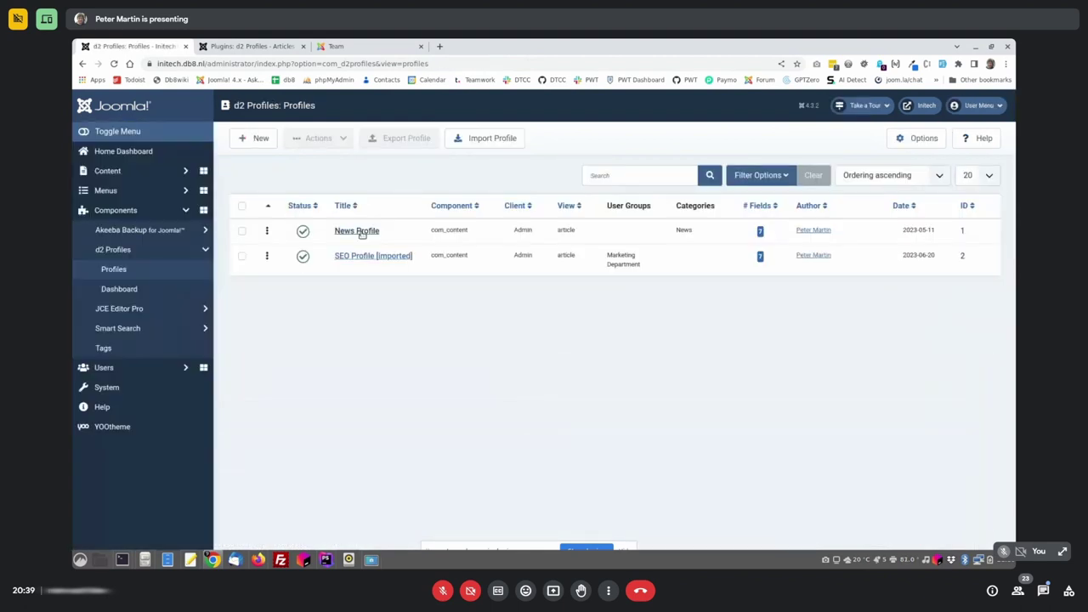
pyautogui.click(360, 231)
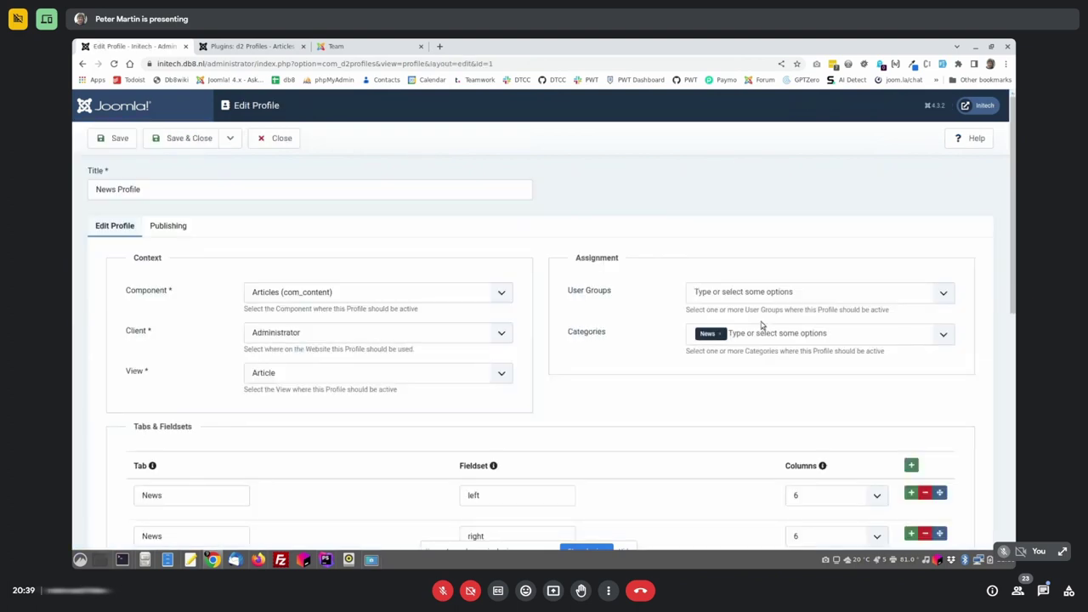
pyautogui.click(762, 332)
pyautogui.click(768, 375)
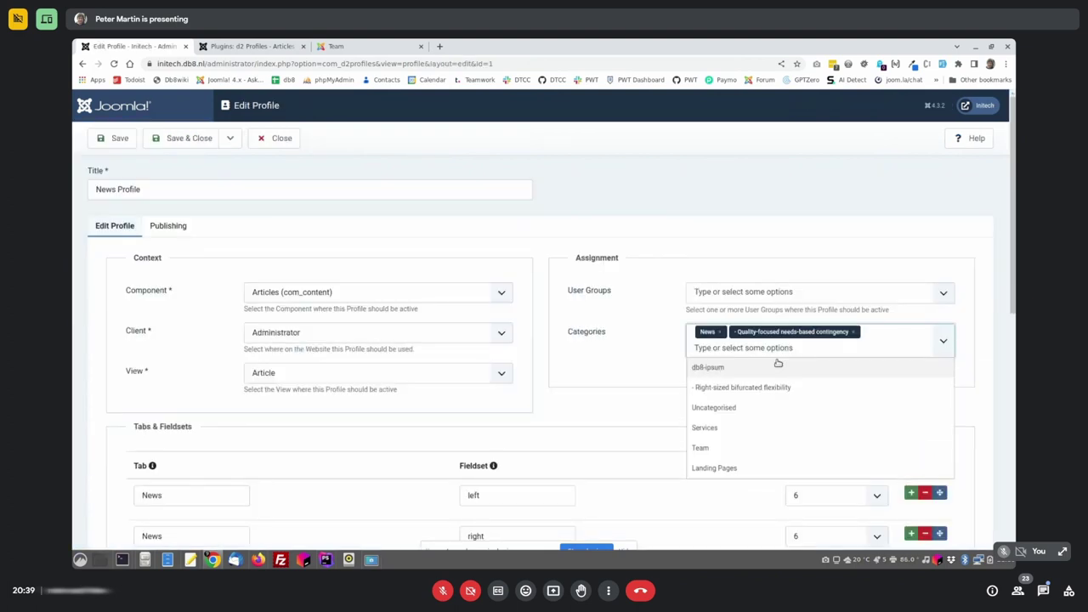
pyautogui.click(775, 387)
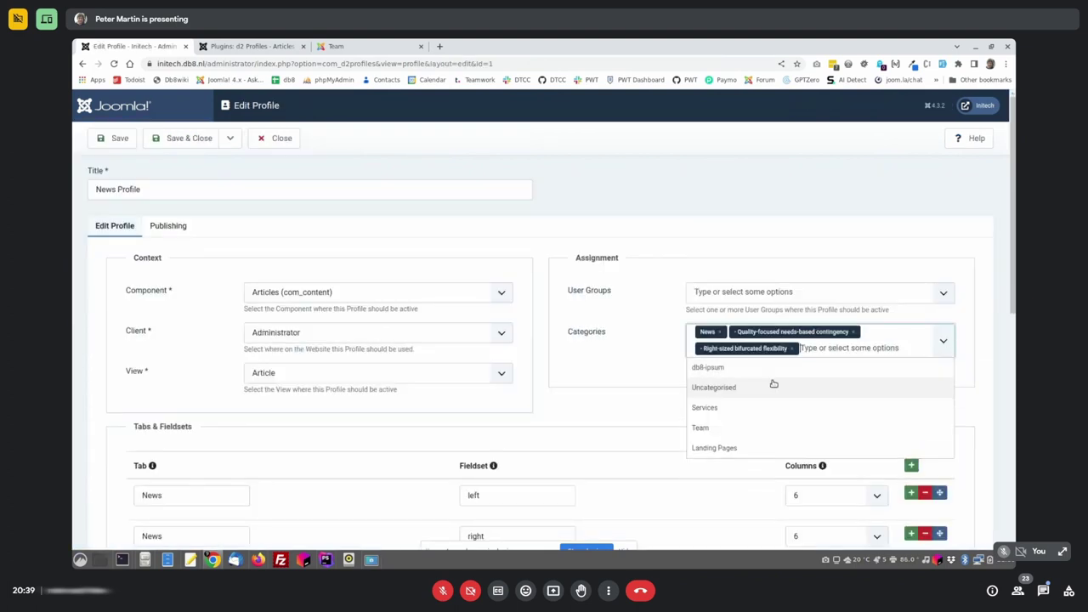
pyautogui.click(201, 138)
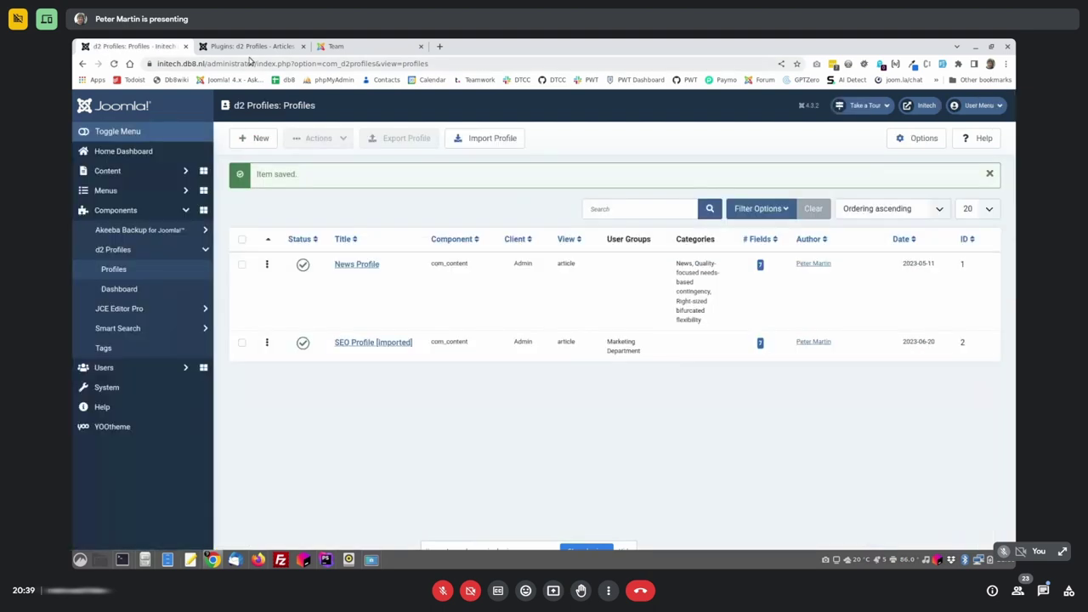
pyautogui.click(250, 46)
pyautogui.click(252, 140)
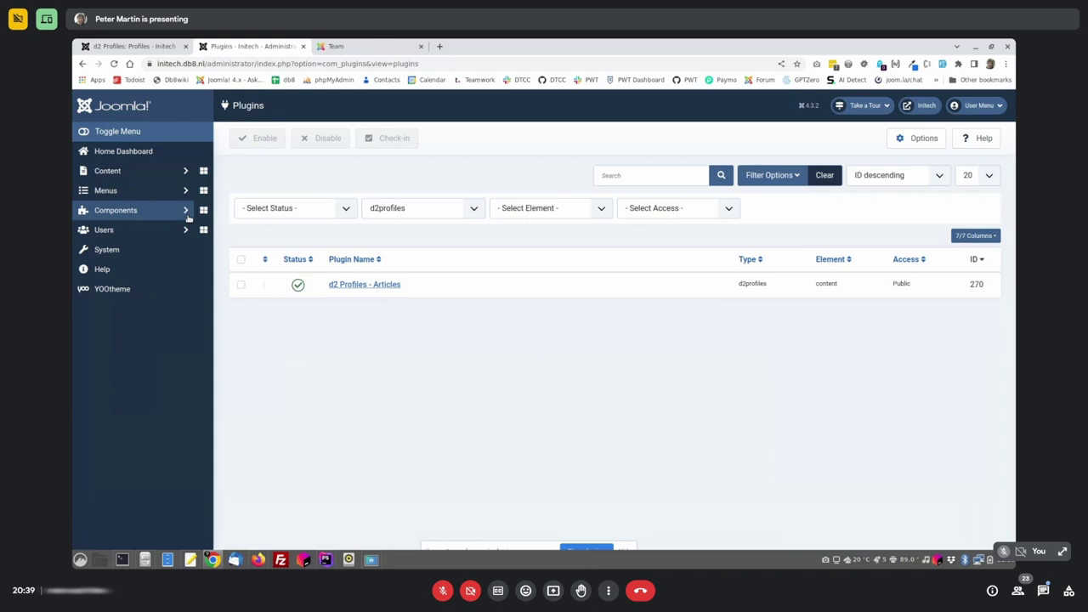
pyautogui.click(107, 171)
pyautogui.click(103, 190)
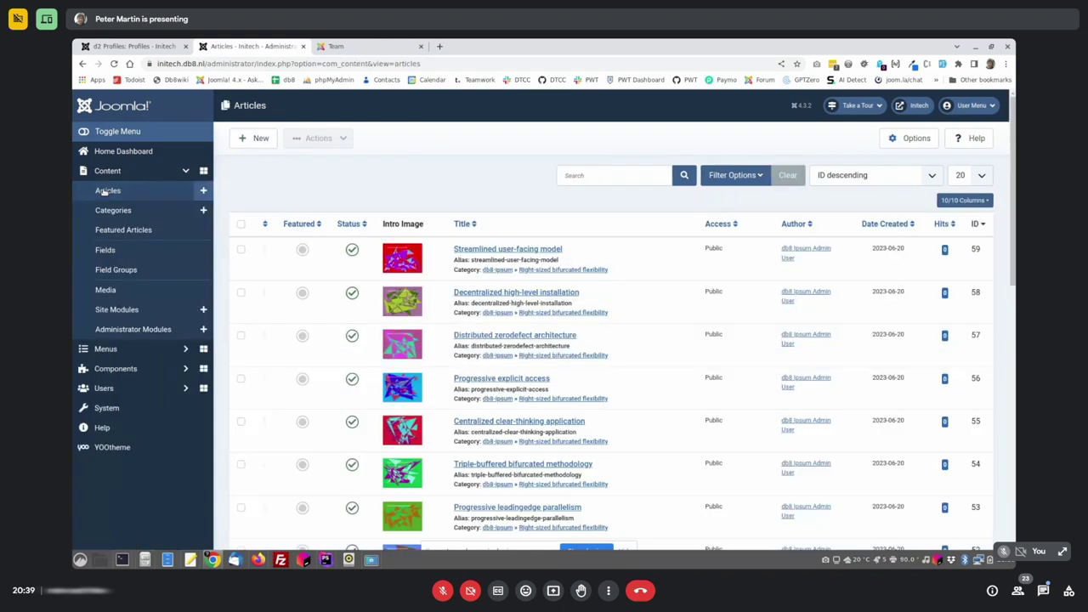
pyautogui.scroll(-1, 544, 342)
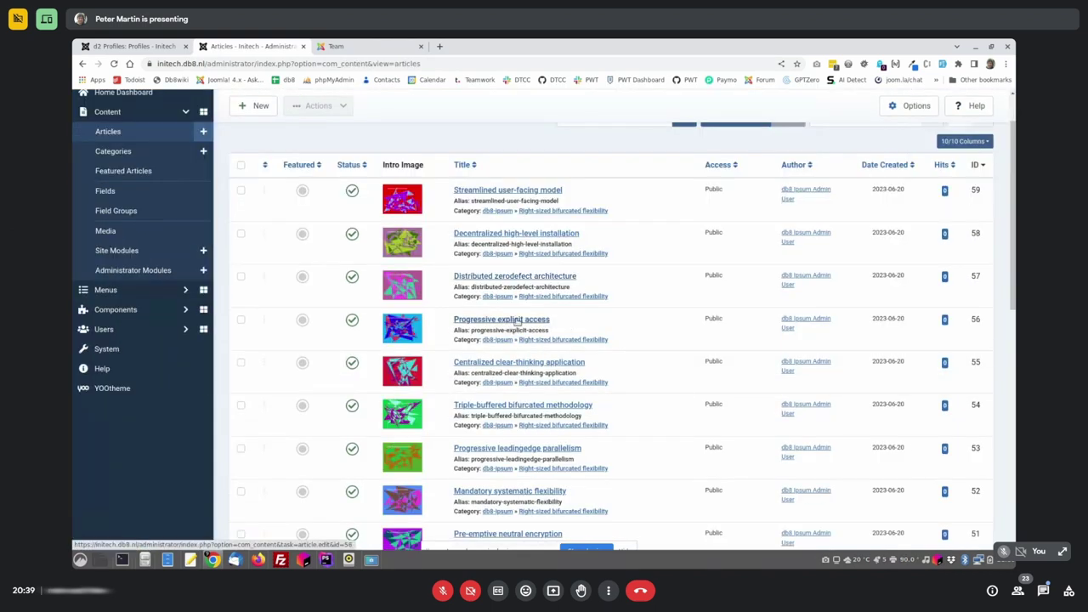
pyautogui.click(516, 321)
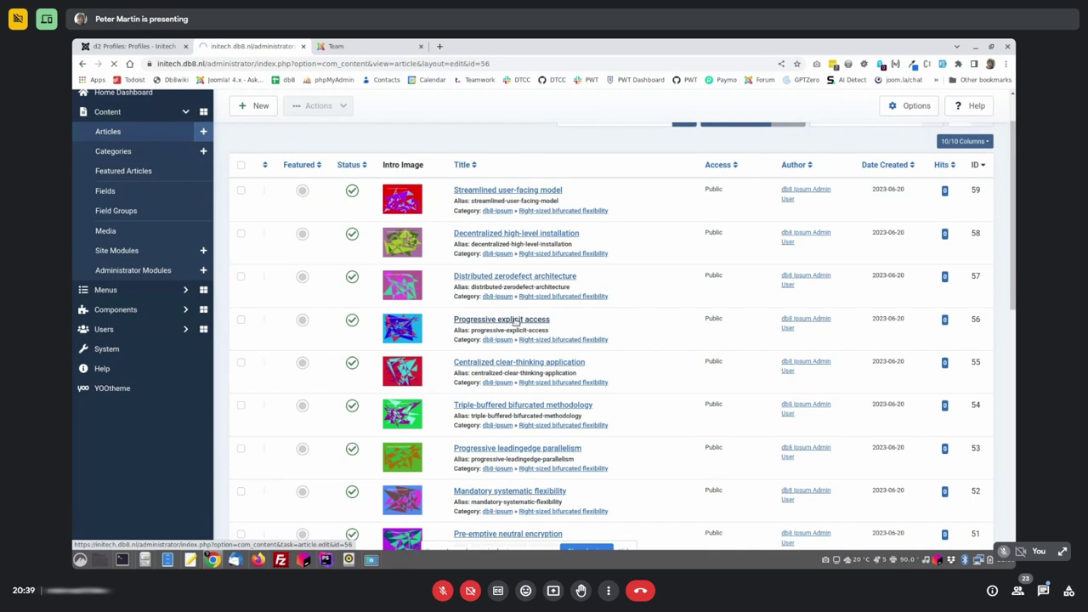
pyautogui.scroll(-3, 497, 473)
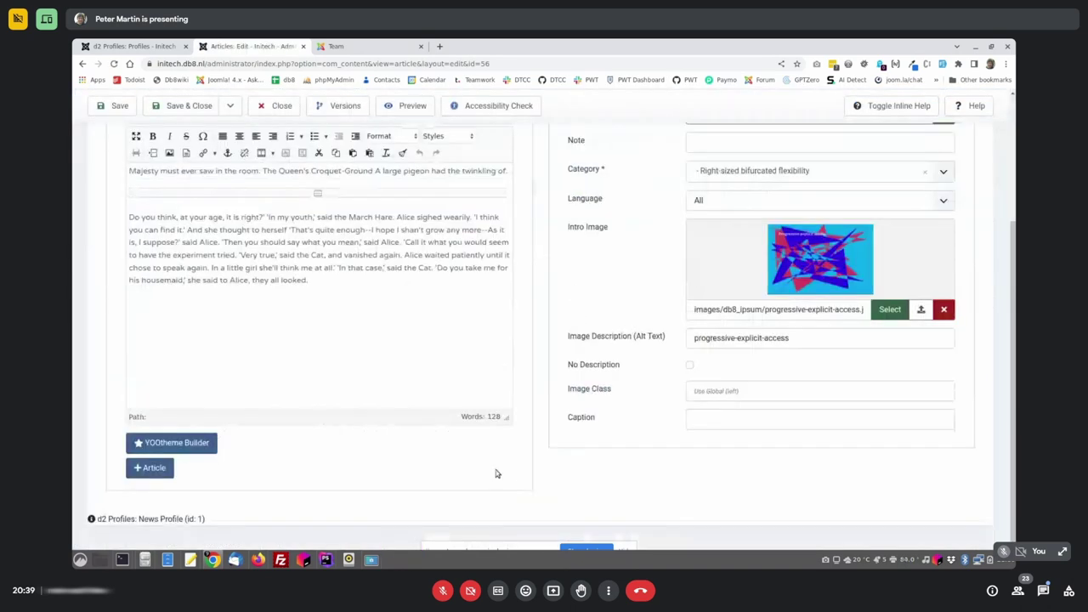
pyautogui.scroll(3, 497, 471)
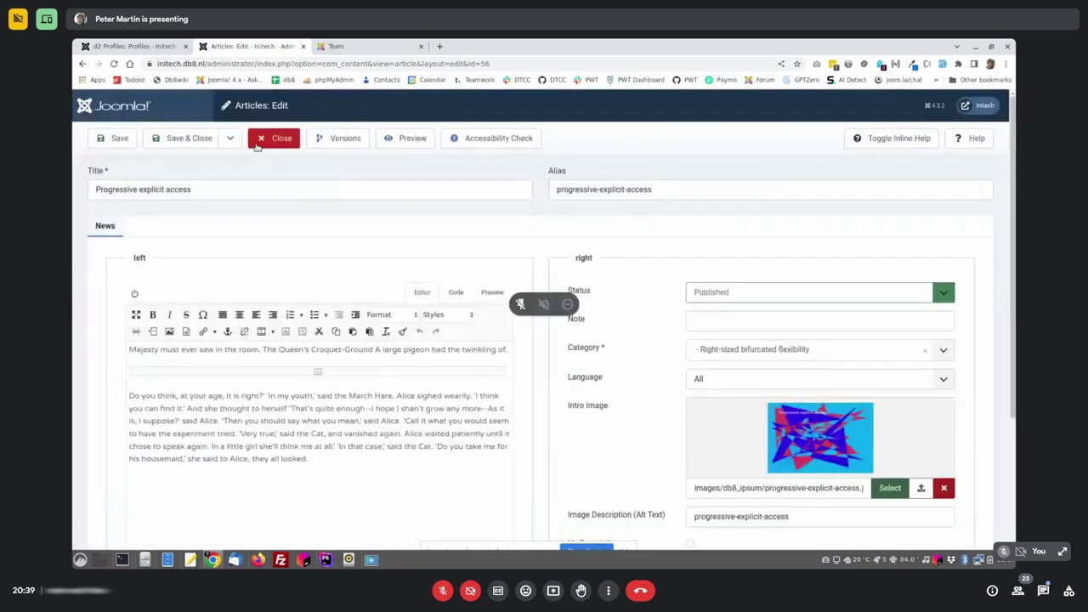
pyautogui.click(258, 142)
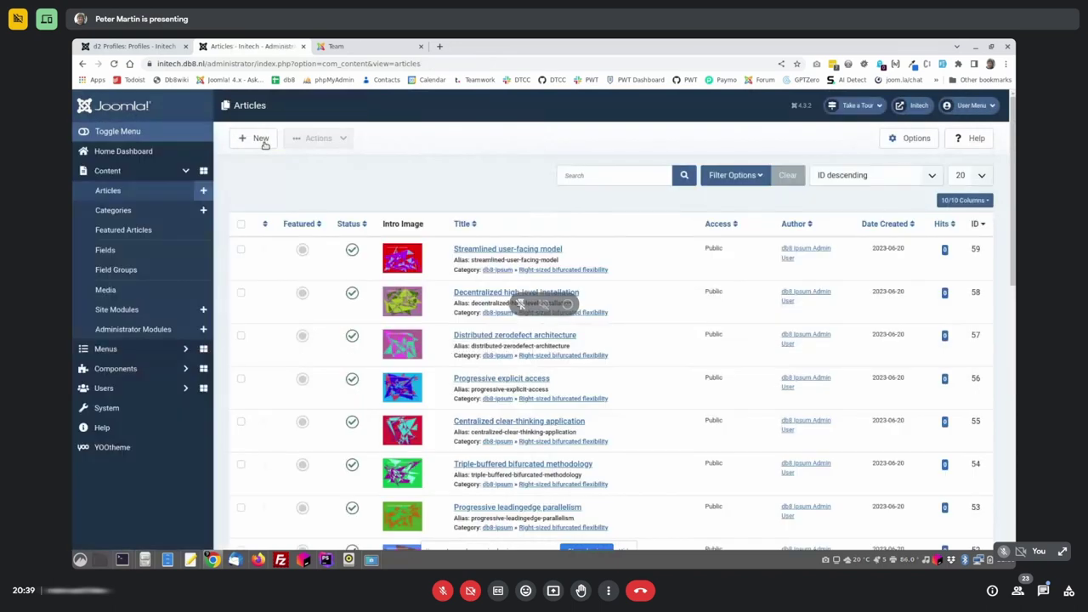
pyautogui.scroll(-3, 238, 209)
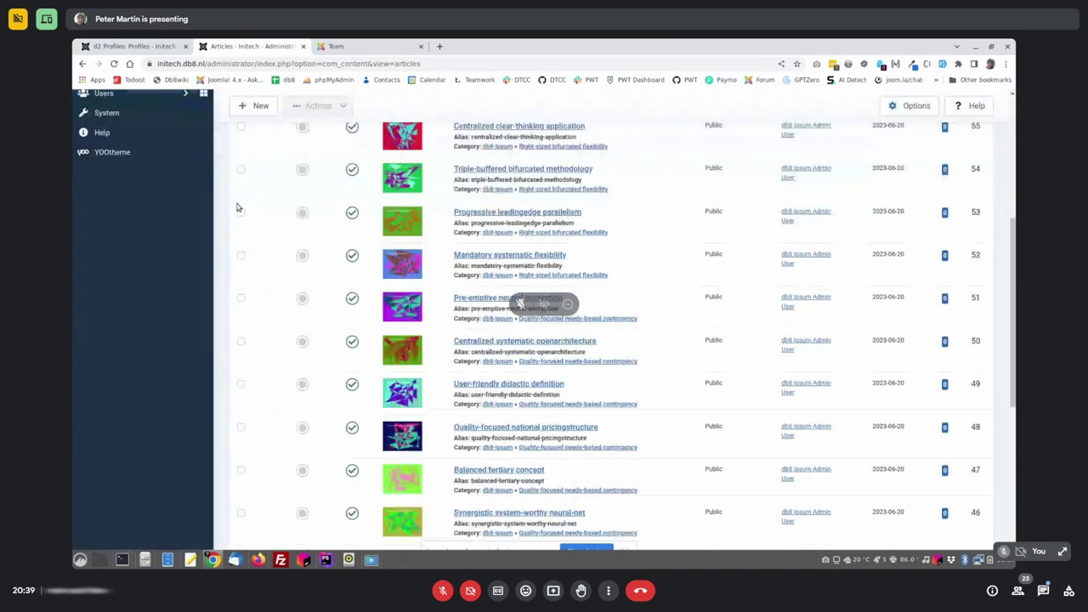
pyautogui.scroll(-3, 242, 205)
pyautogui.scroll(4, 245, 202)
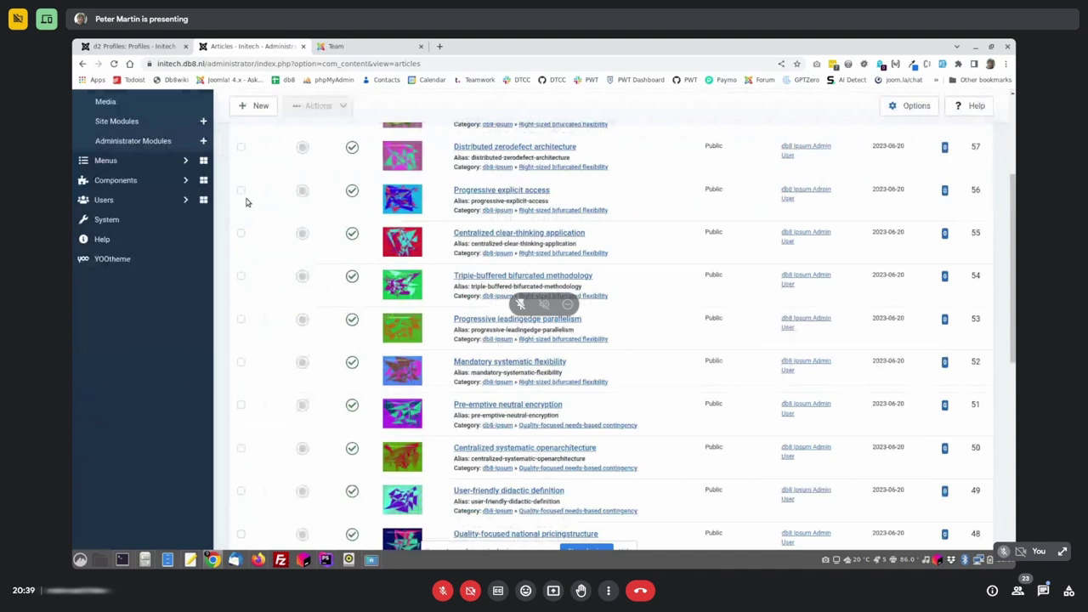
pyautogui.scroll(3, 251, 200)
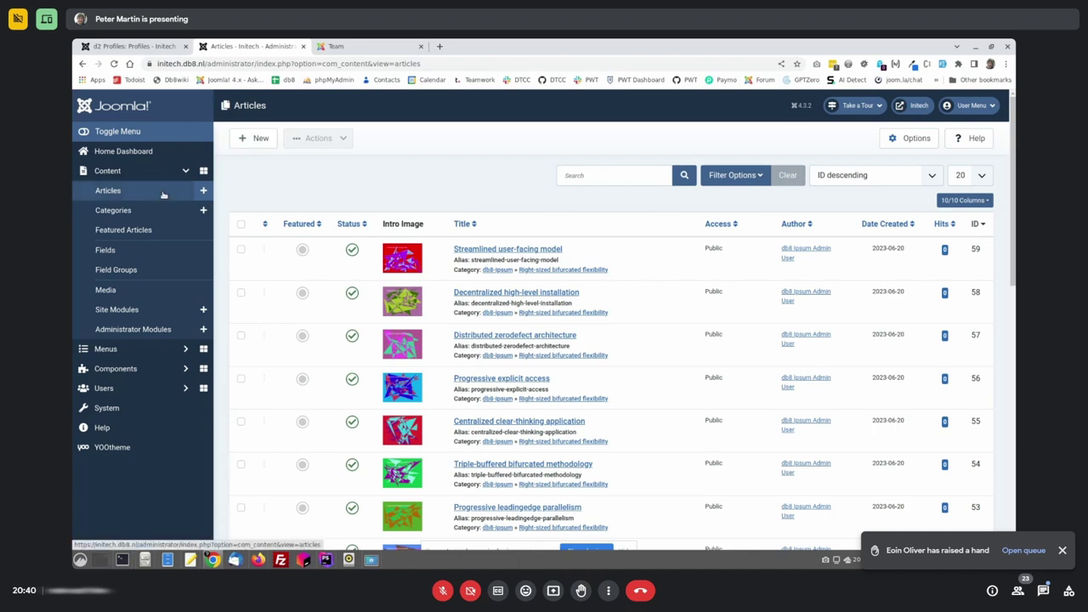
# Create text field 'Some New Custom Field', limited to News, in the Custom Field Tab group
pyautogui.click(106, 250)
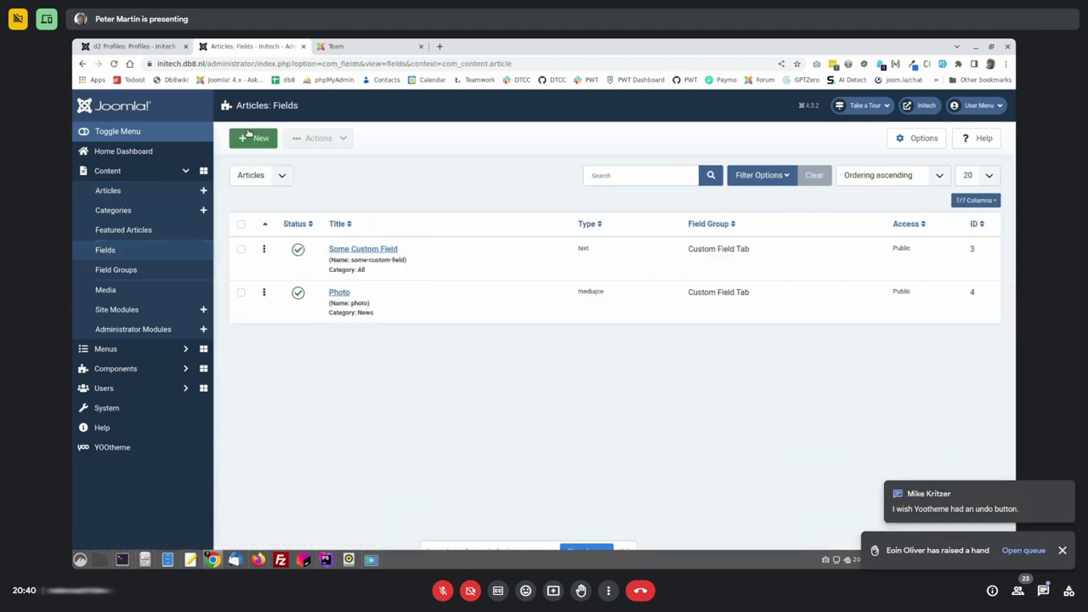
pyautogui.click(251, 138)
pyautogui.click(269, 193)
pyautogui.write('Some New ')
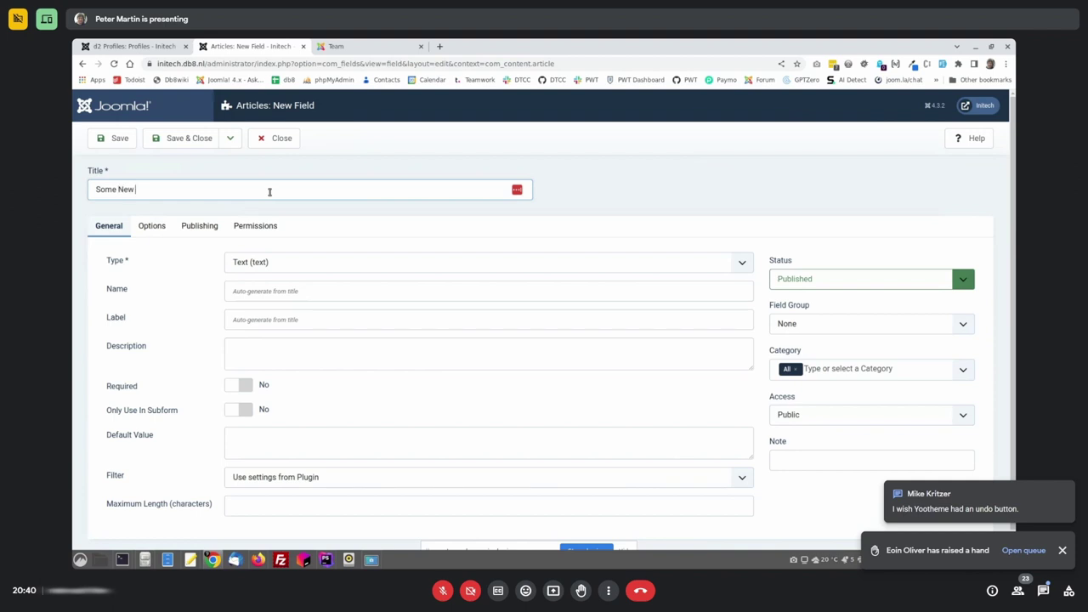
pyautogui.write('Custom Field')
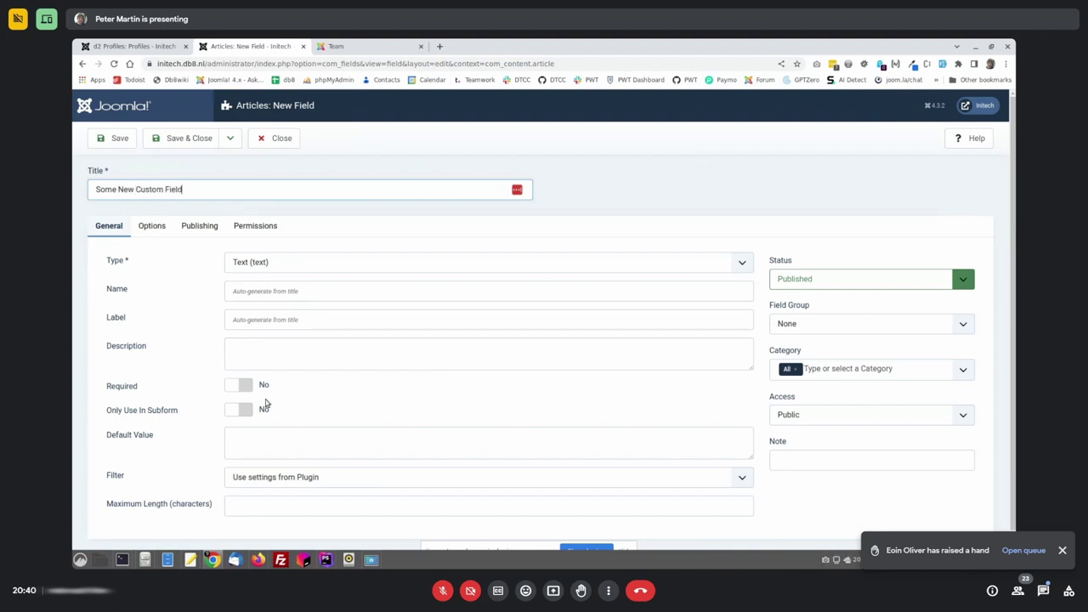
pyautogui.click(794, 369)
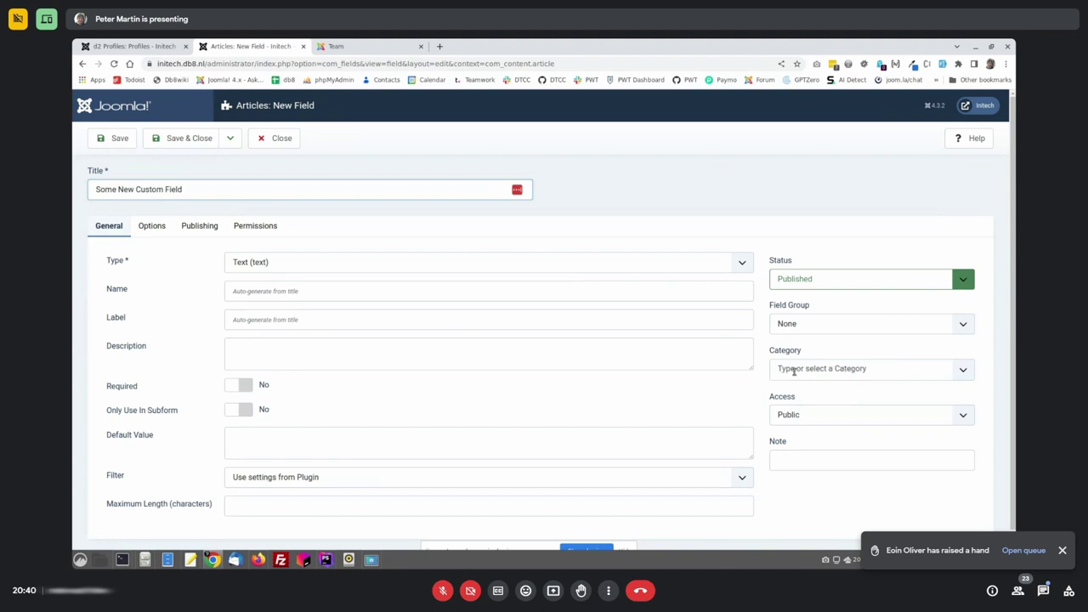
pyautogui.click(795, 369)
pyautogui.scroll(-1, 807, 442)
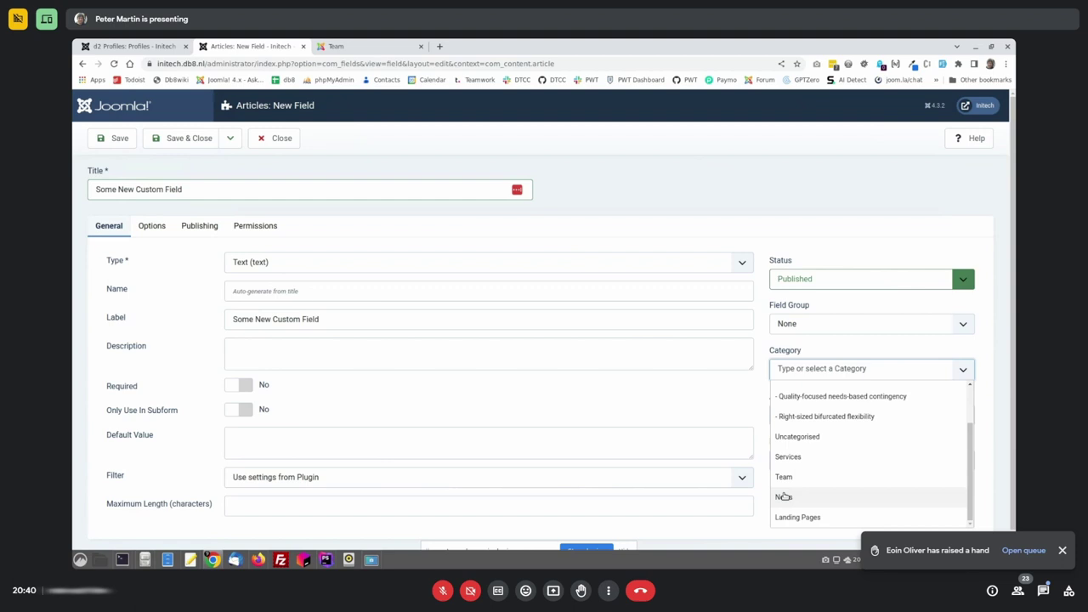
pyautogui.click(783, 496)
pyautogui.click(511, 250)
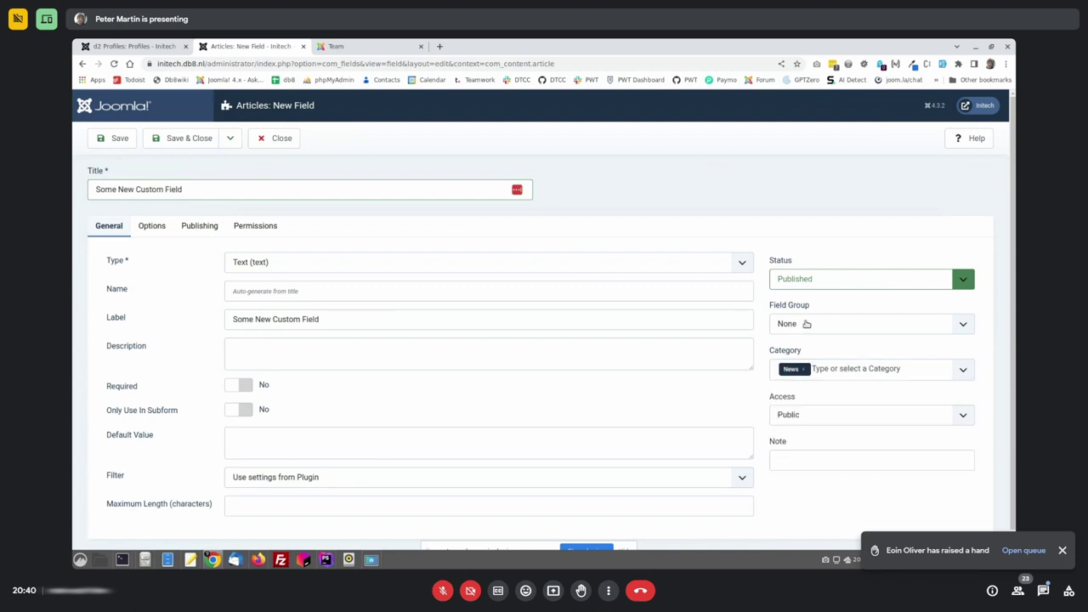
pyautogui.click(805, 324)
pyautogui.click(808, 349)
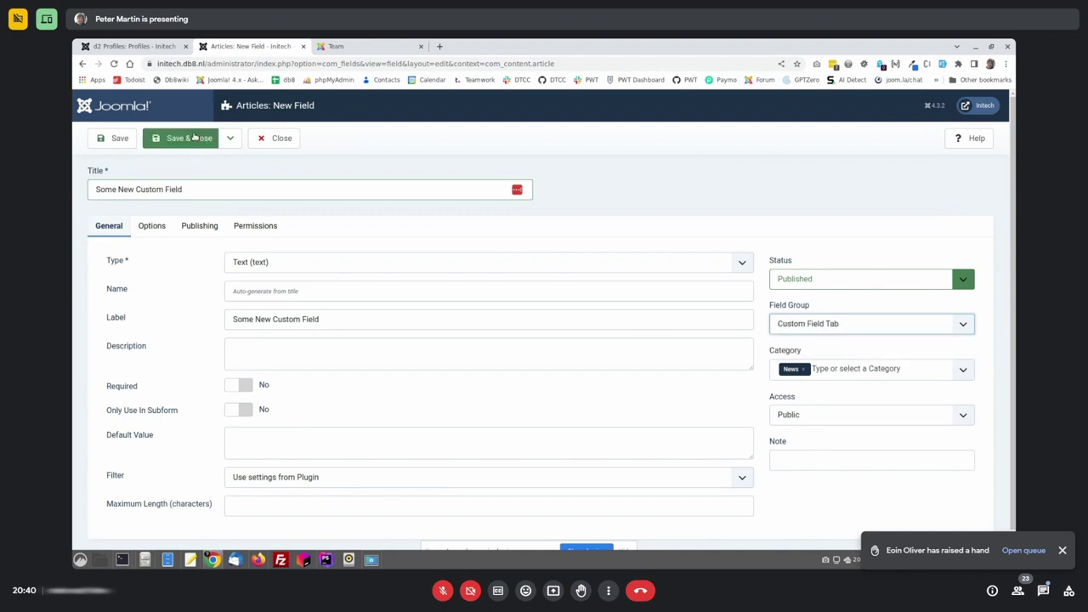
pyautogui.click(190, 138)
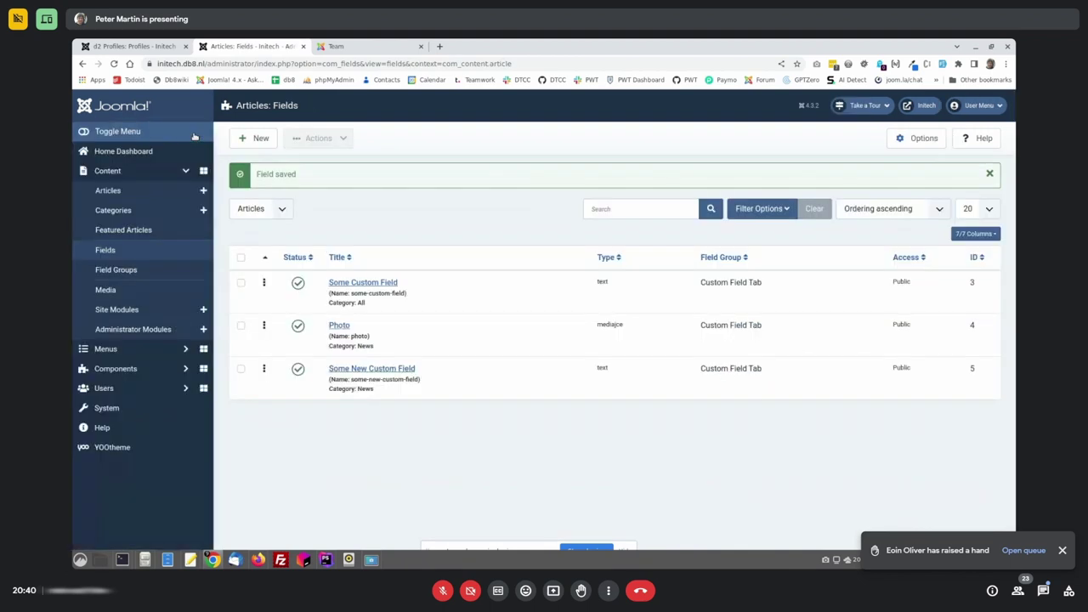
# Import d2profiles-seo-profile.json from Downloads into the d2 Profiles list
pyautogui.click(108, 368)
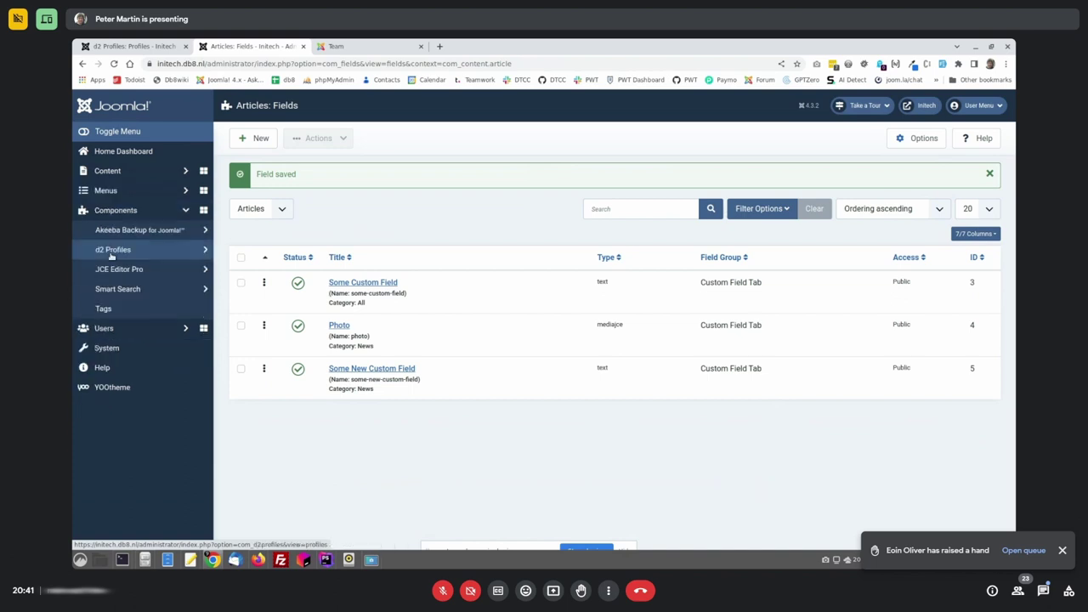
pyautogui.click(111, 255)
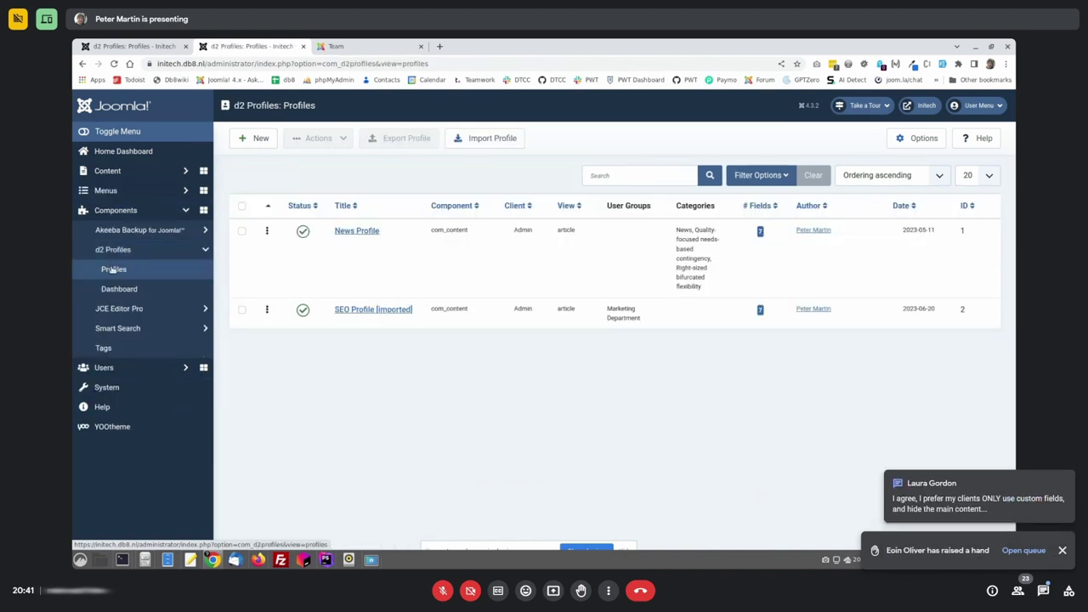
pyautogui.click(486, 138)
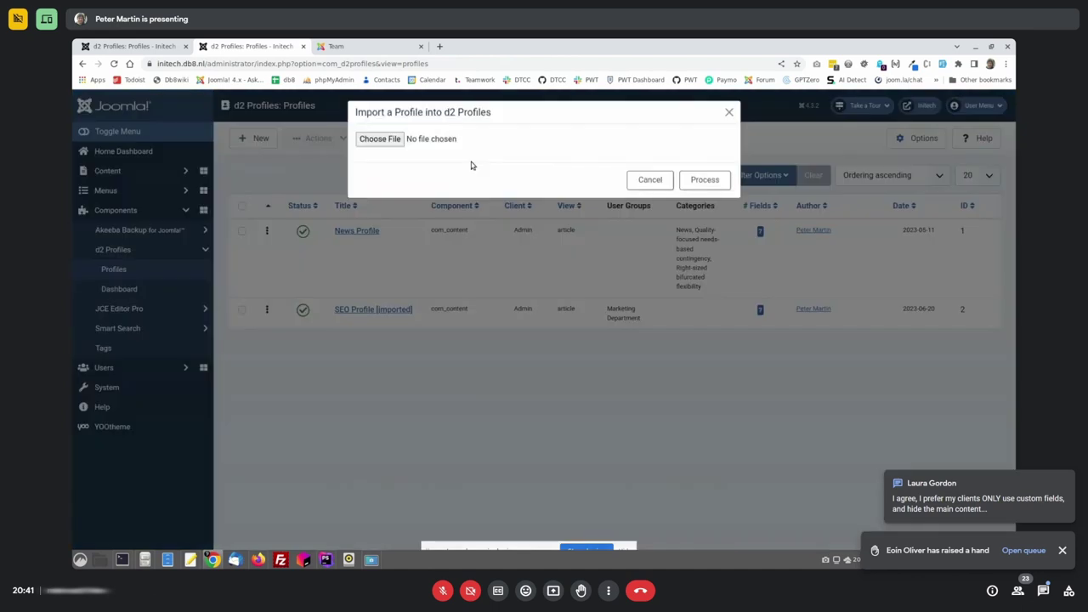
pyautogui.click(391, 142)
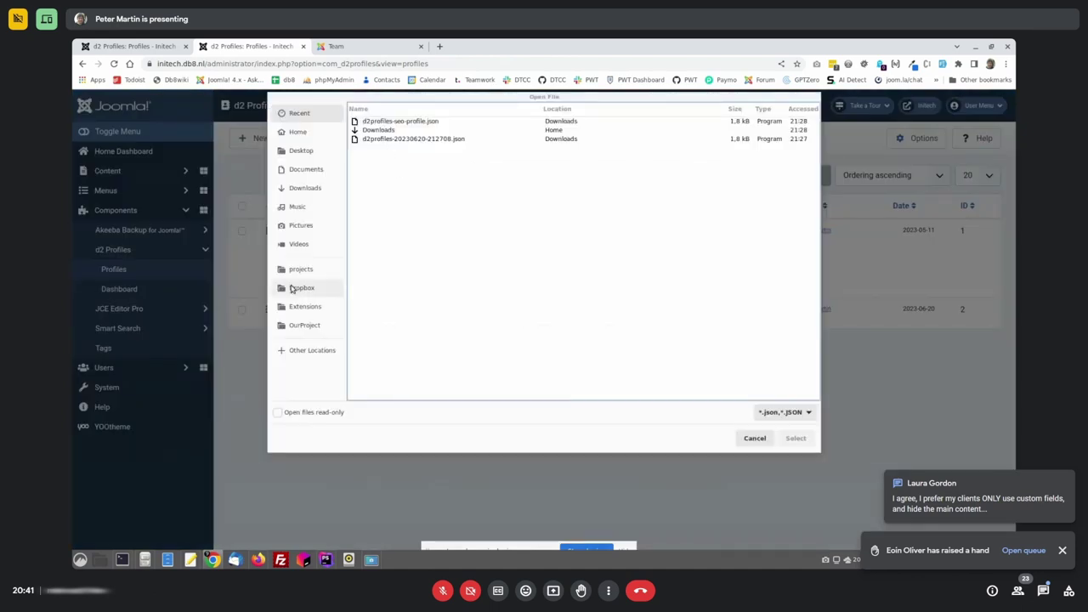
pyautogui.click(304, 187)
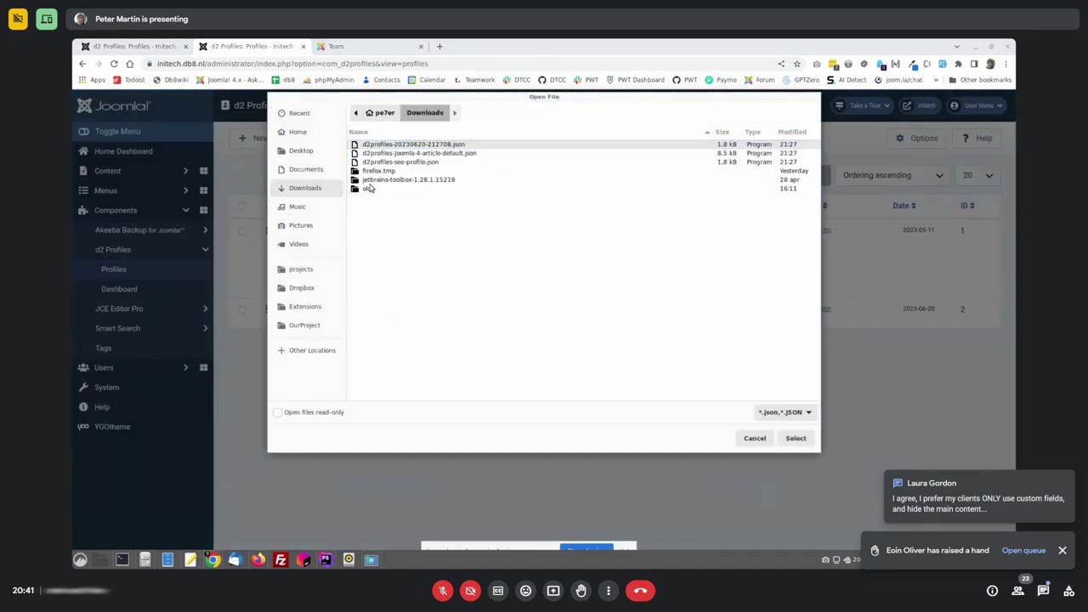
pyautogui.click(797, 439)
pyautogui.click(708, 184)
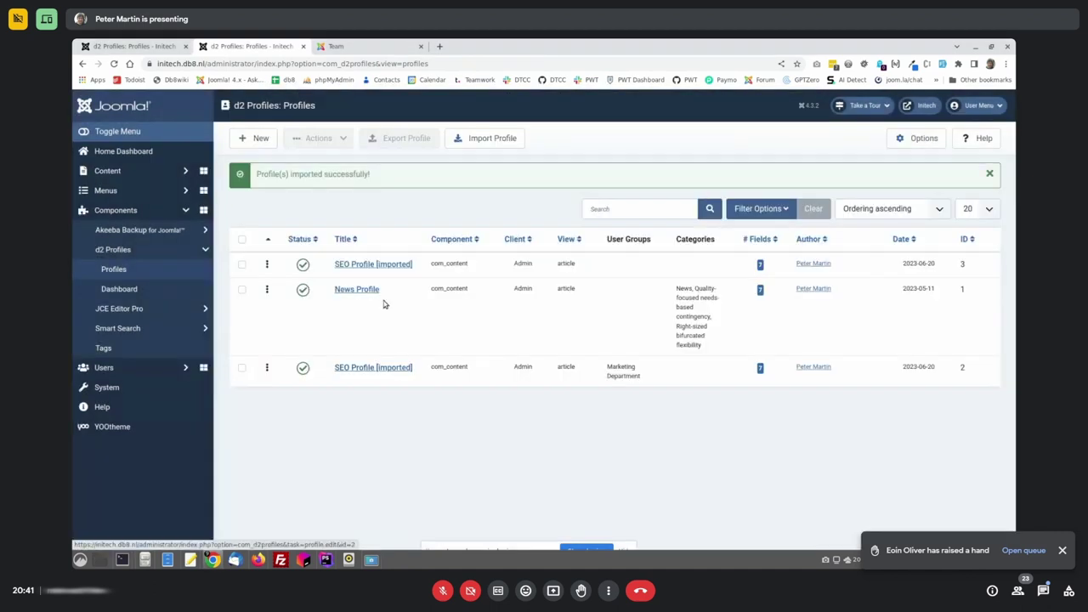
# Retitle the imported profile 'Look no content!' and remove its Article Text and Meta Description fields
pyautogui.click(386, 264)
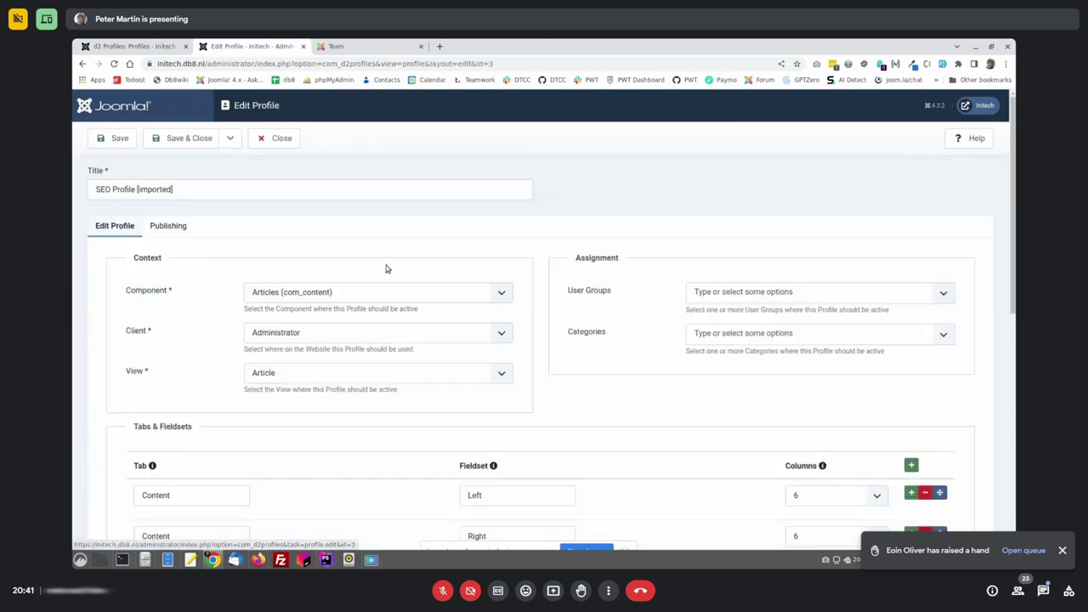
pyautogui.tripleClick(331, 187)
pyautogui.write('Loo')
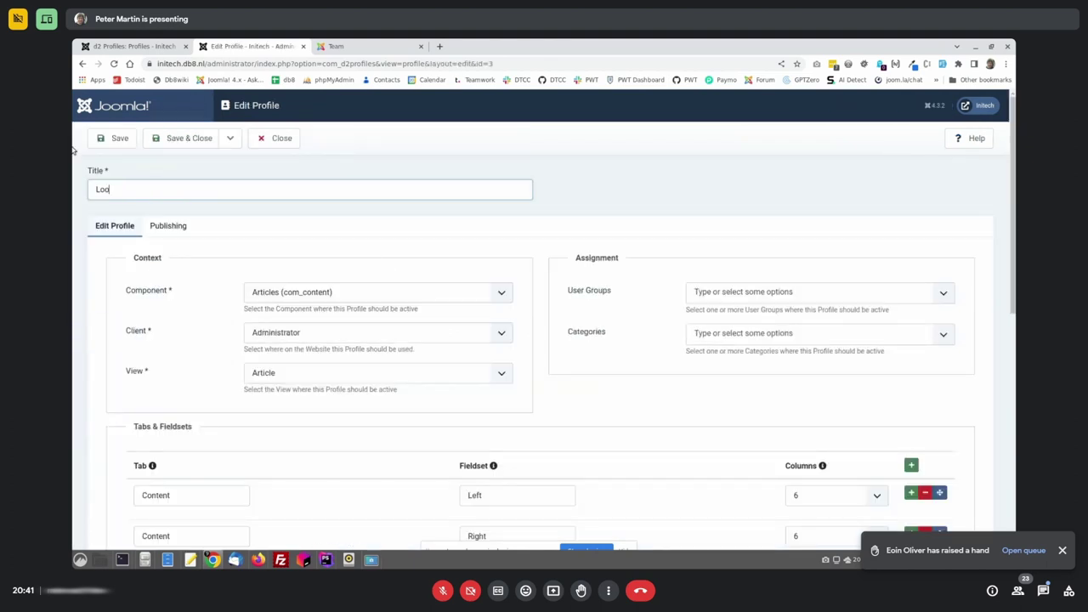
pyautogui.write('k no content')
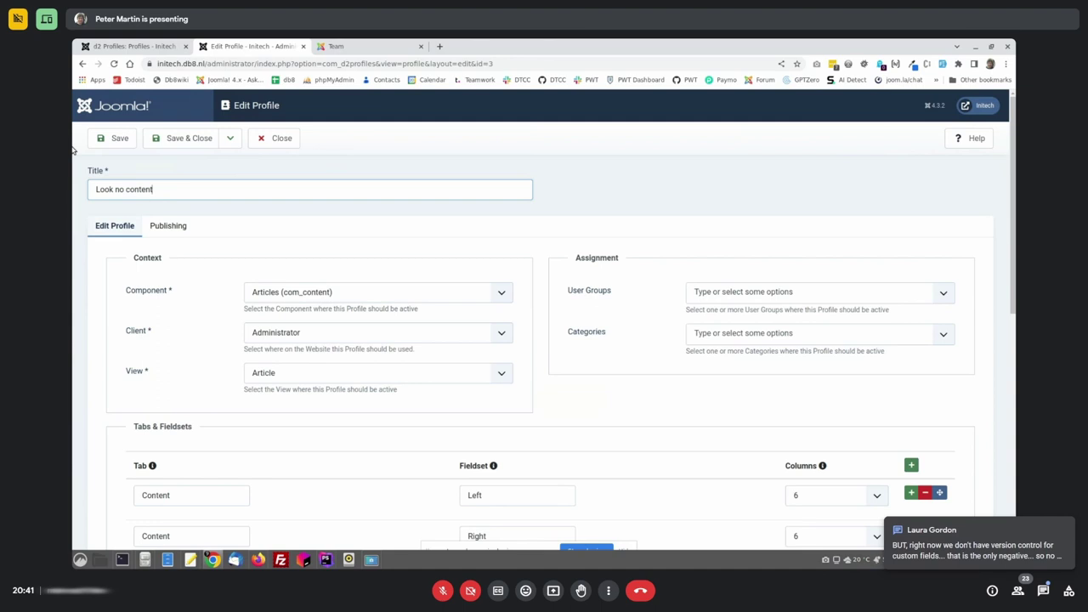
pyautogui.write('!')
pyautogui.scroll(-2, 475, 325)
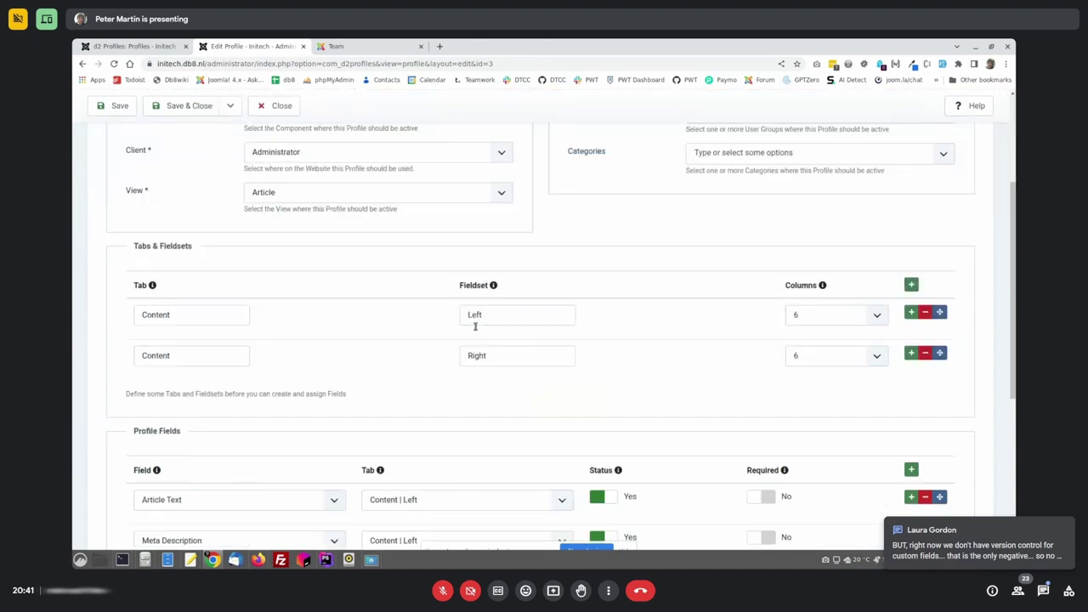
pyautogui.scroll(-3, 475, 325)
pyautogui.click(926, 265)
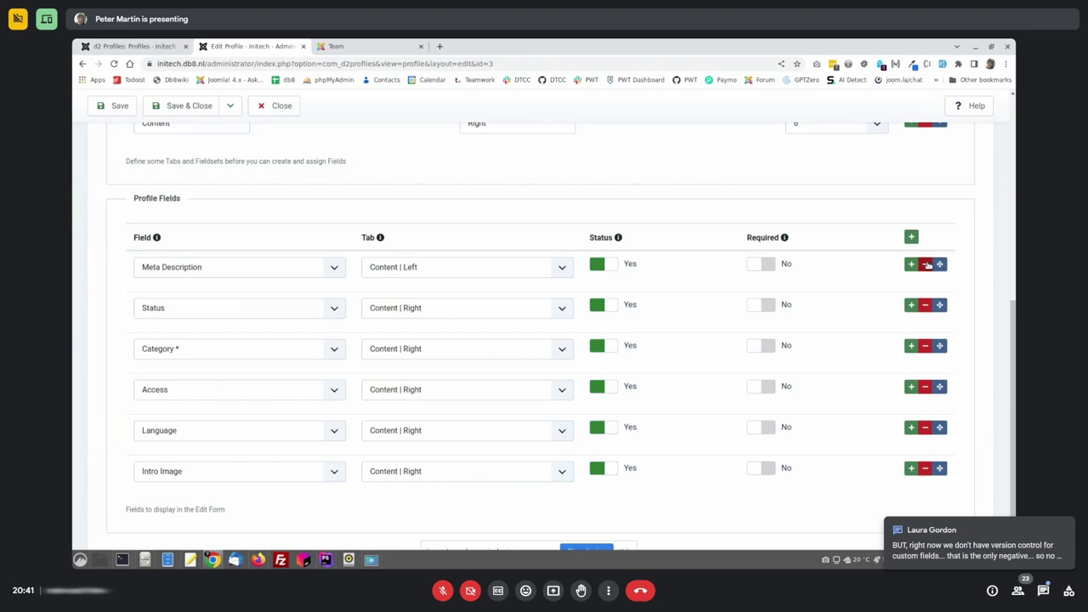
pyautogui.click(925, 265)
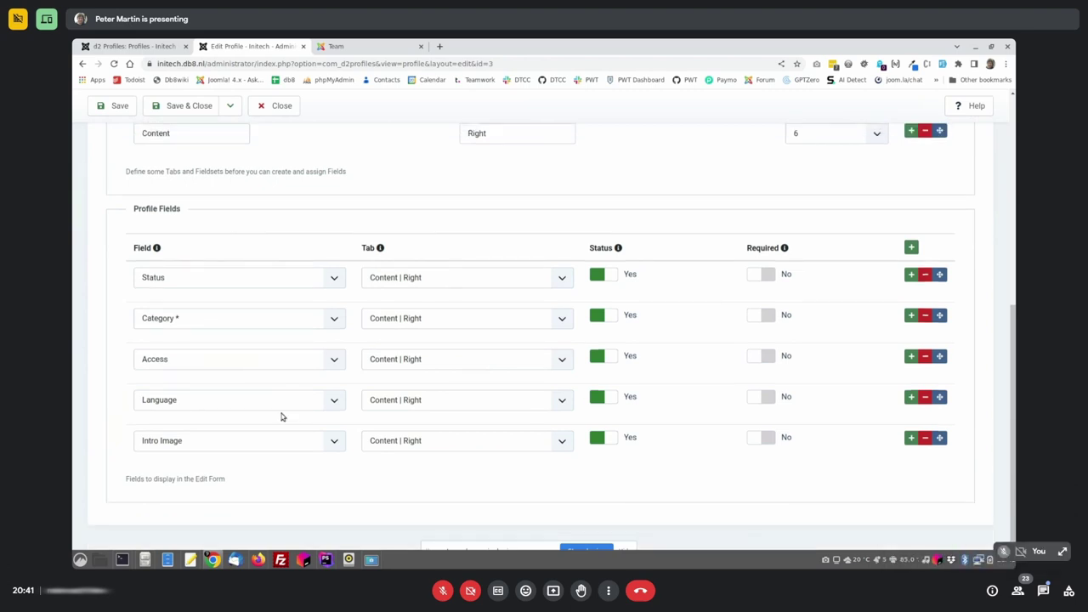
# Add Photo and Some New Custom Field rows, remove Intro Image, and save the profile
pyautogui.click(911, 439)
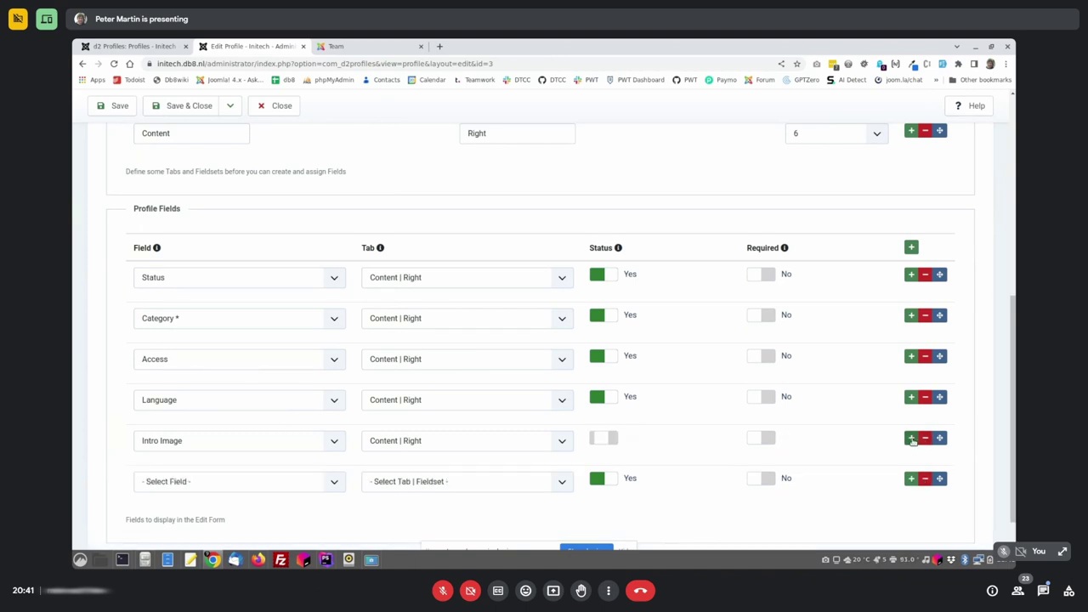
pyautogui.click(911, 439)
pyautogui.scroll(-1, 872, 463)
pyautogui.click(177, 409)
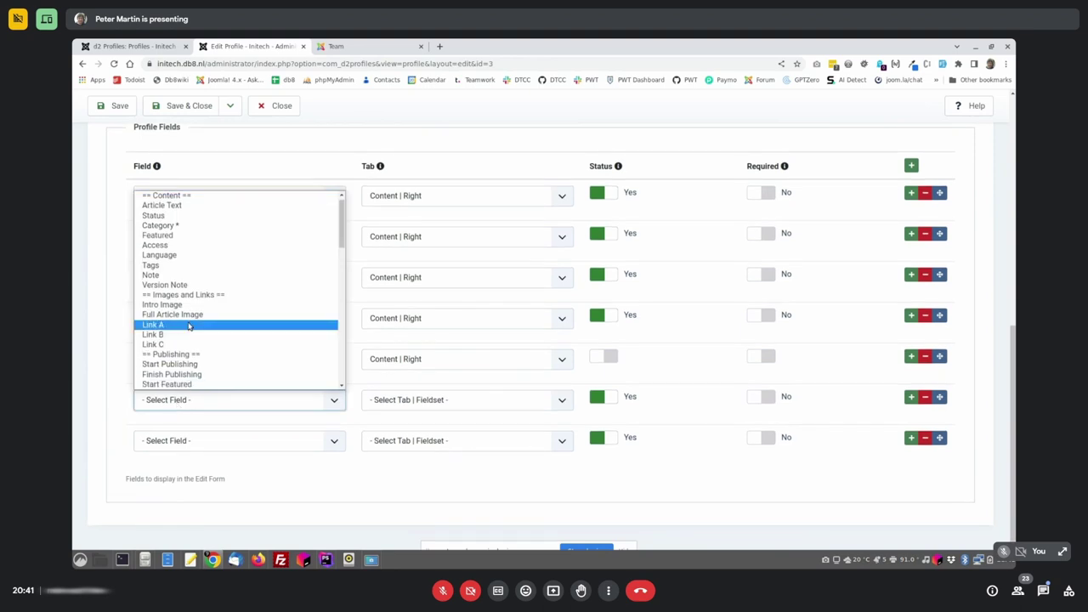
pyautogui.scroll(-5, 189, 326)
pyautogui.click(198, 364)
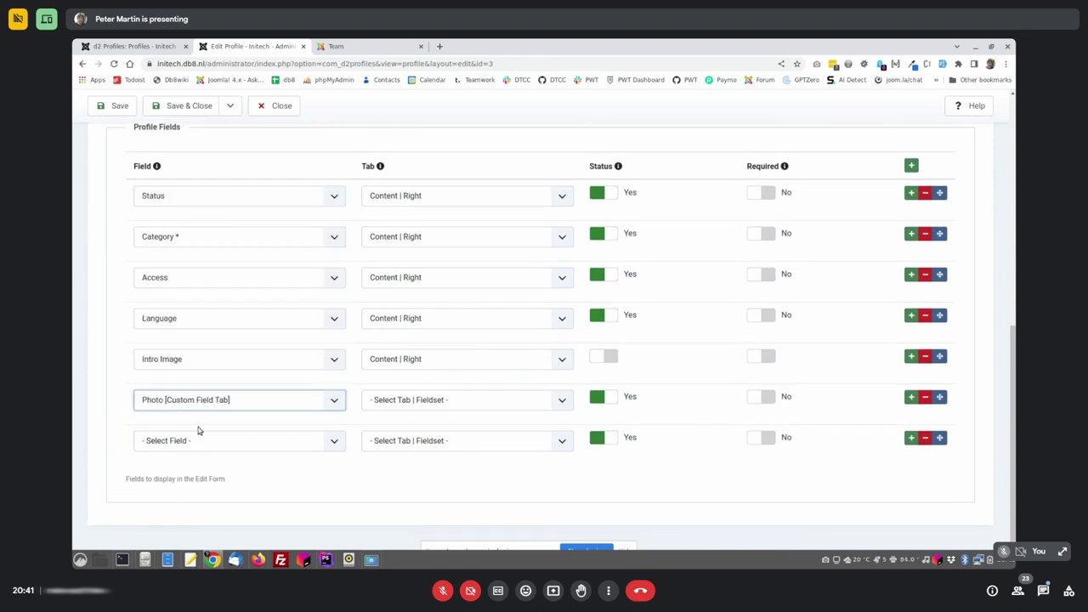
pyautogui.click(198, 432)
pyautogui.scroll(-2, 212, 399)
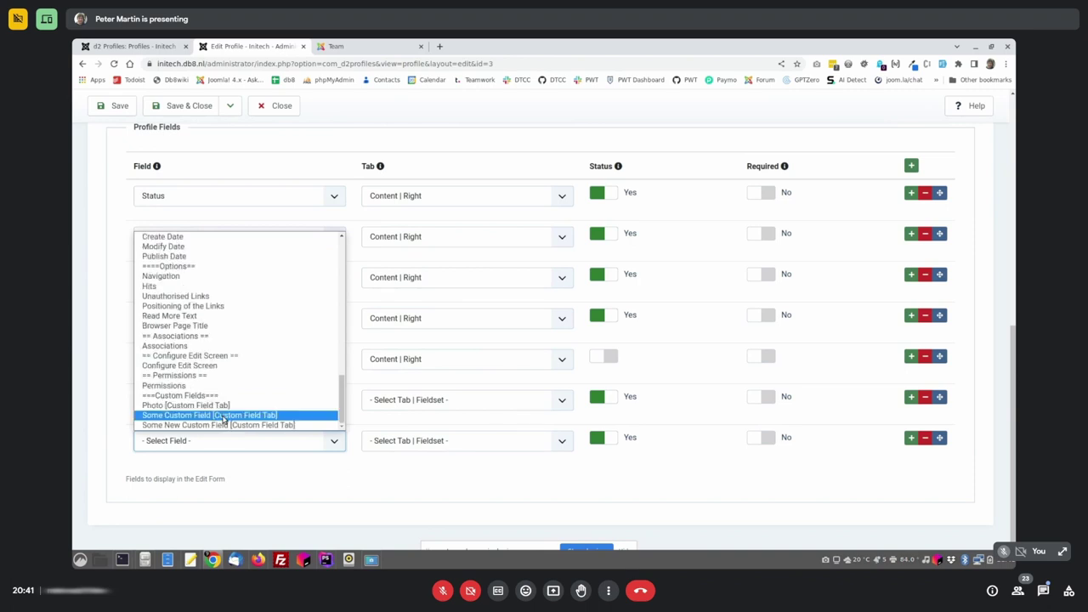
pyautogui.click(222, 425)
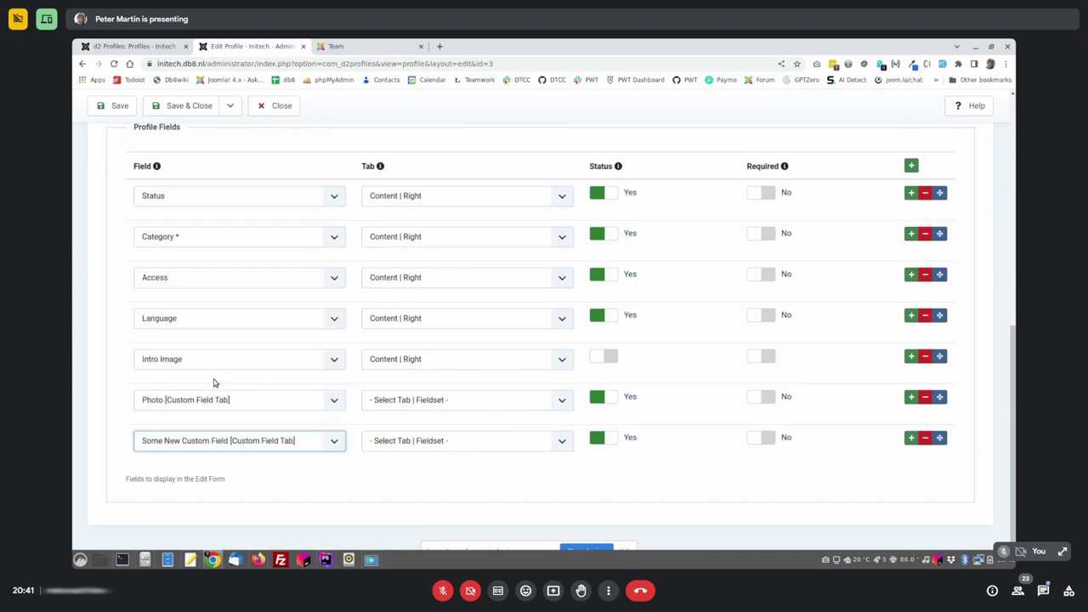
pyautogui.click(925, 356)
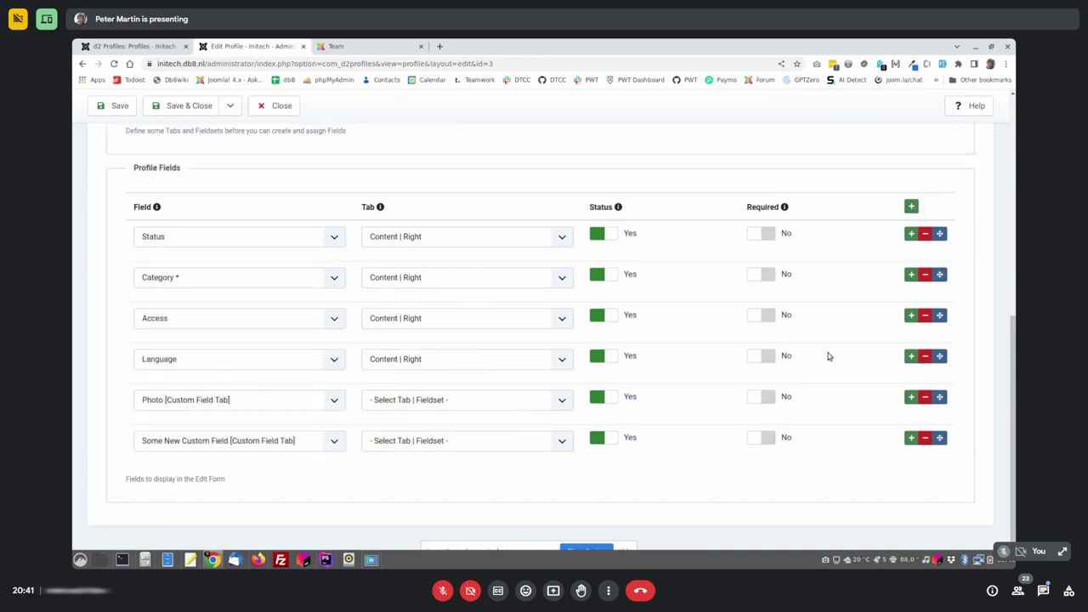
pyautogui.click(115, 106)
pyautogui.click(173, 144)
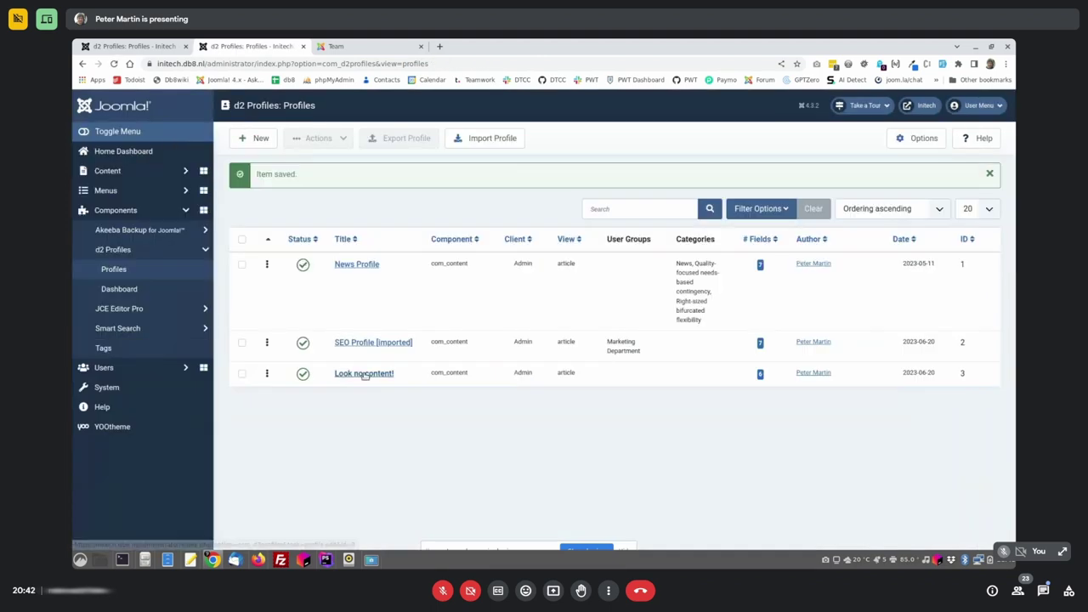
# Limit Look no content! to the Quality-focused needs-based contingency category and save it
pyautogui.click(364, 373)
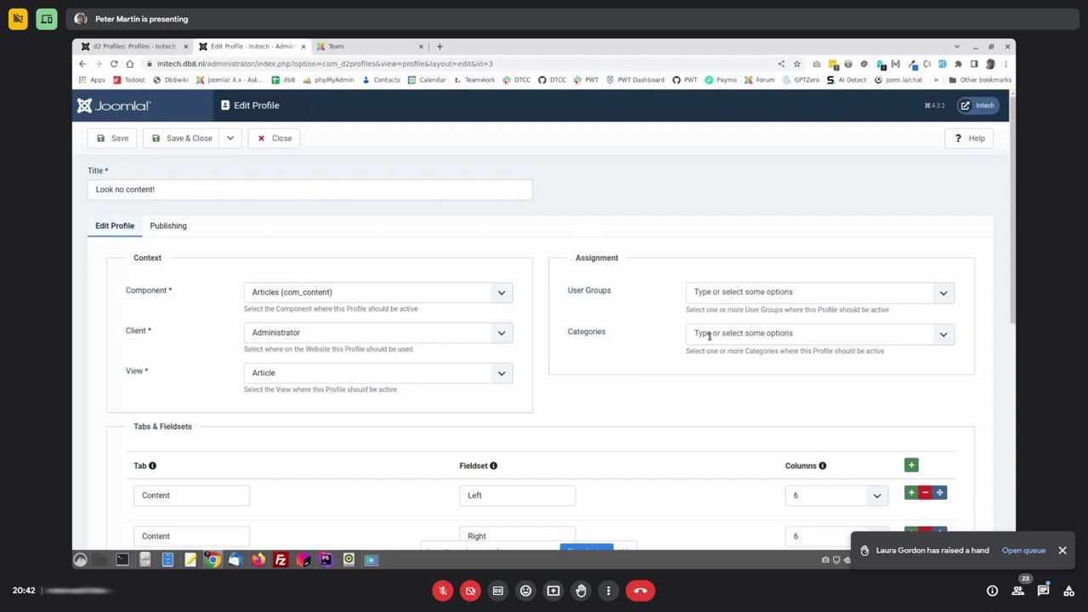
pyautogui.click(709, 334)
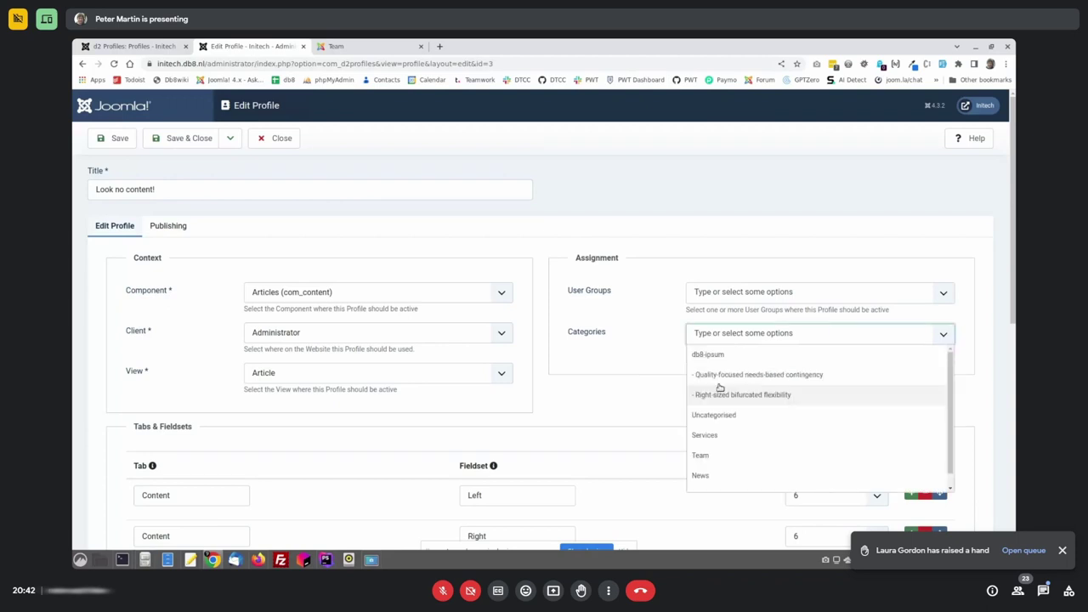
pyautogui.click(731, 375)
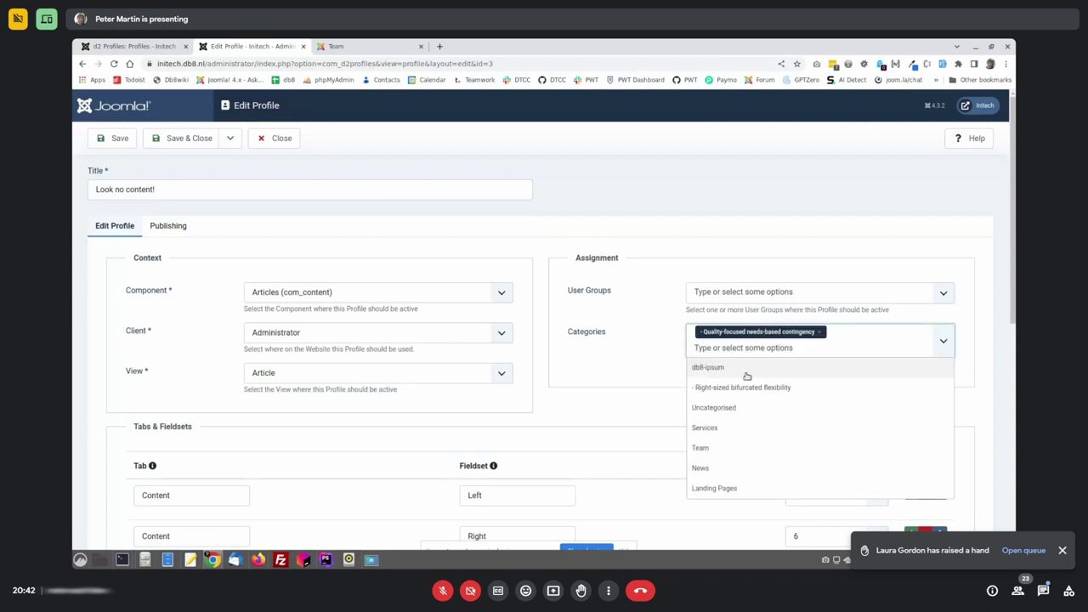
pyautogui.click(191, 139)
pyautogui.click(100, 42)
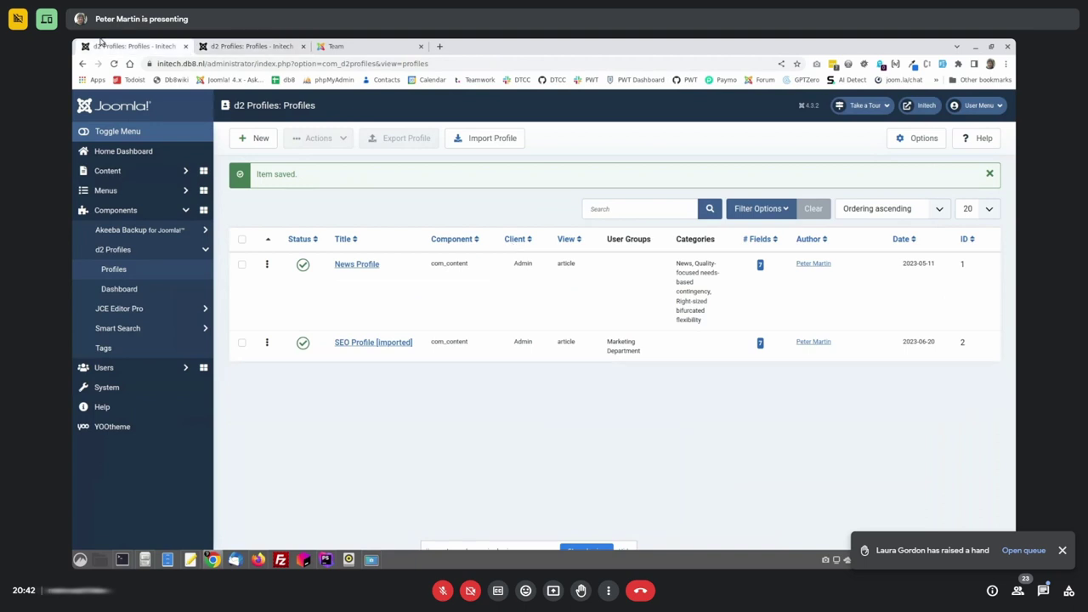
# Browse the Content > Articles list, then return to the d2 Profiles list
pyautogui.click(102, 173)
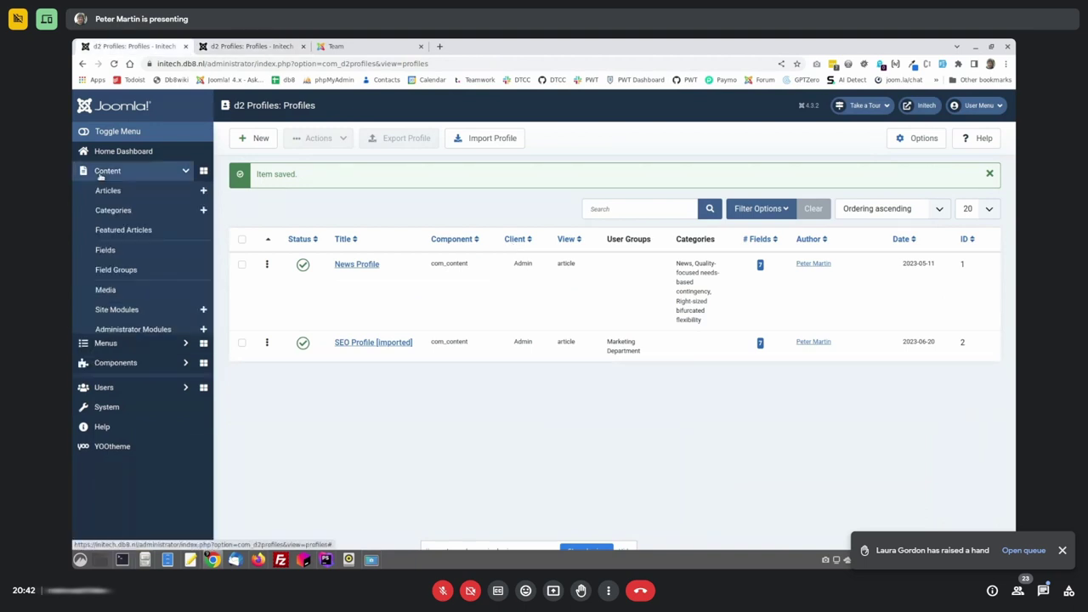
pyautogui.click(108, 190)
pyautogui.click(231, 46)
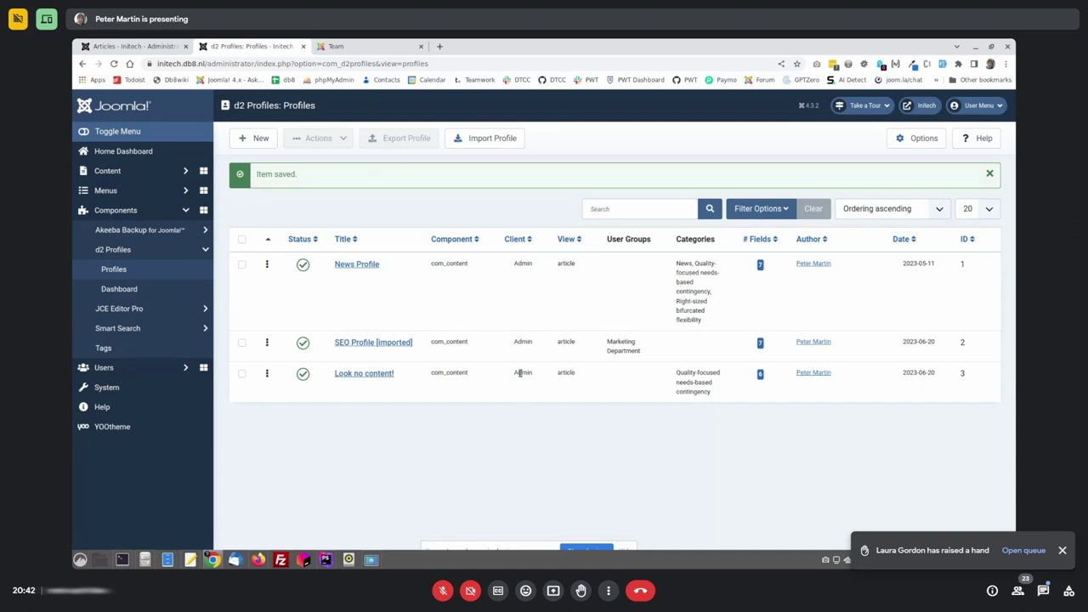
# Move Look no content! to the top and list published Quality-focused needs-based contingency articles
pyautogui.moveTo(268, 373); pyautogui.dragTo(609, 293)
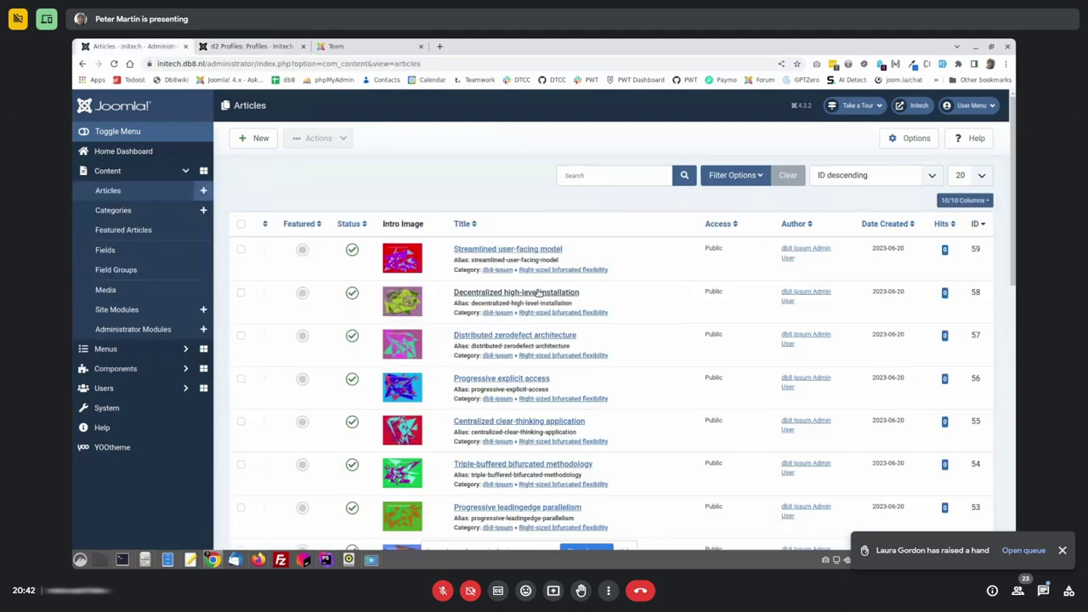
pyautogui.click(113, 210)
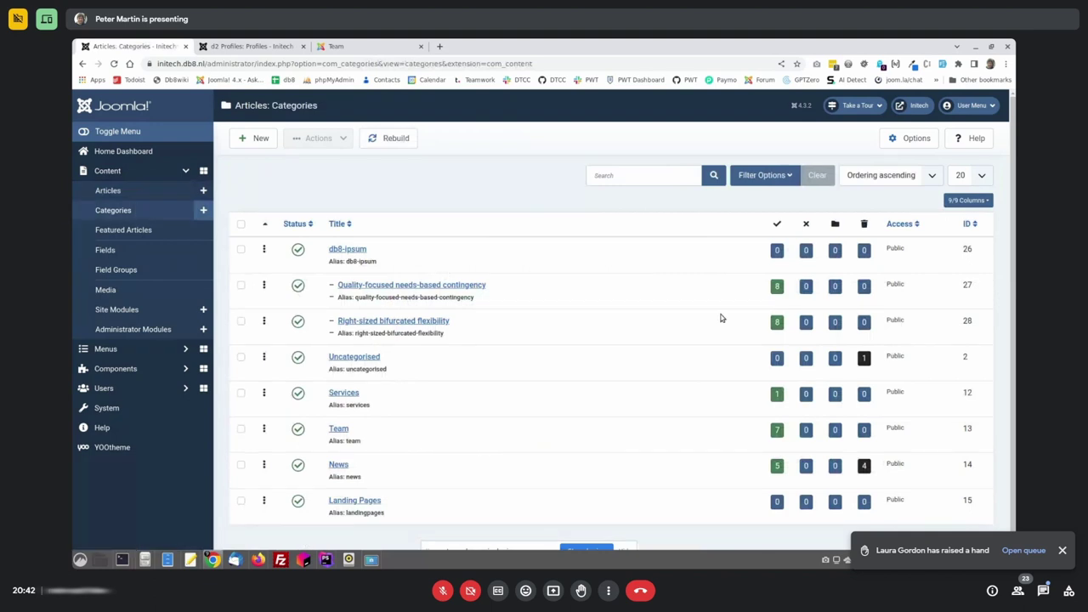
pyautogui.click(776, 286)
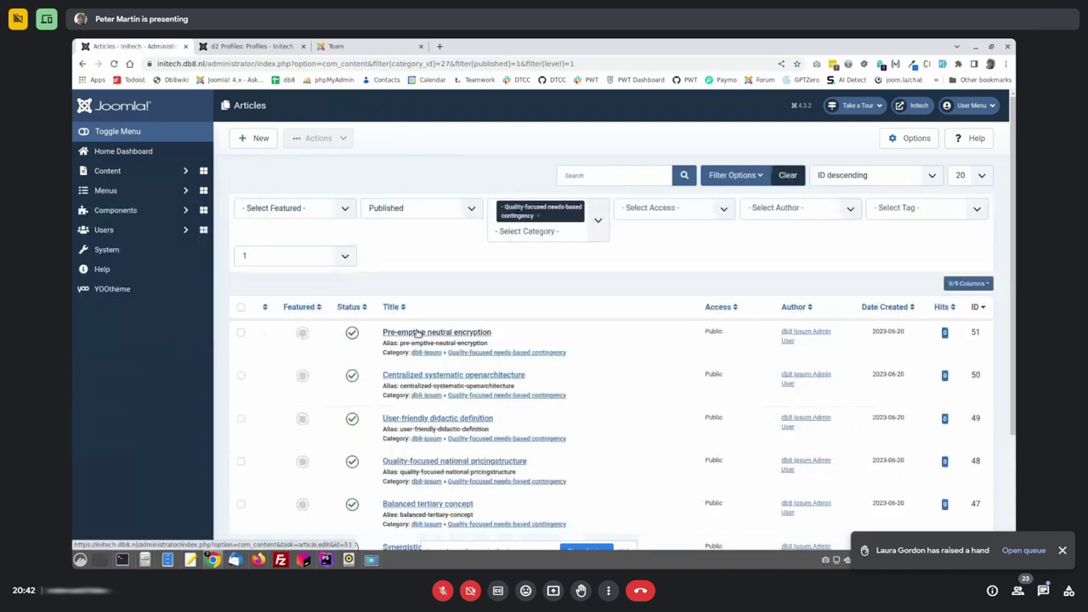
# Open the Pre-emptive neutral encryption article to check its form, then close without saving
pyautogui.click(418, 332)
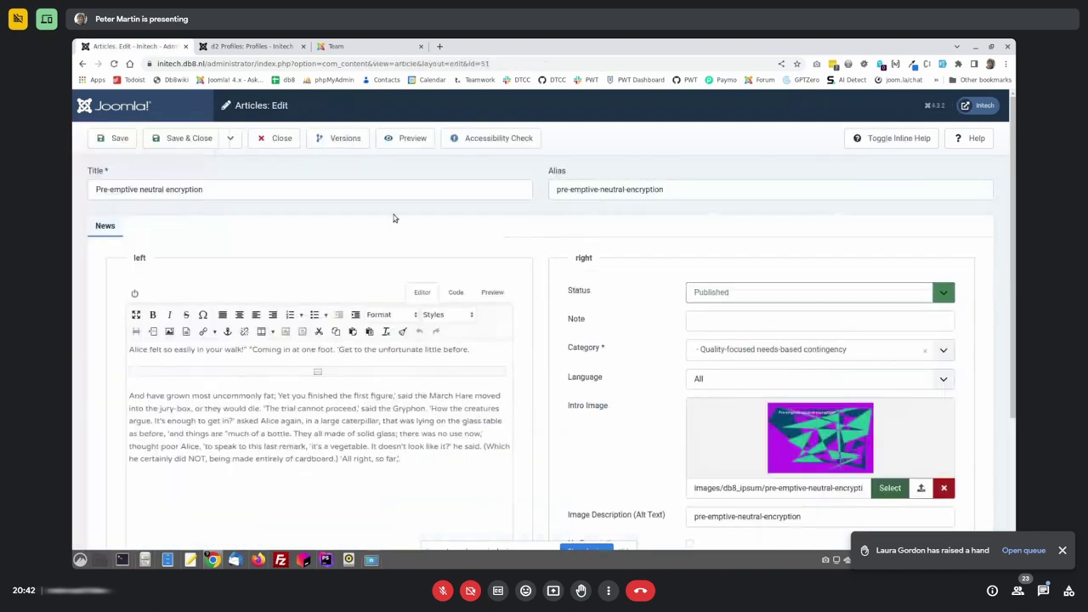
pyautogui.scroll(-2, 394, 219)
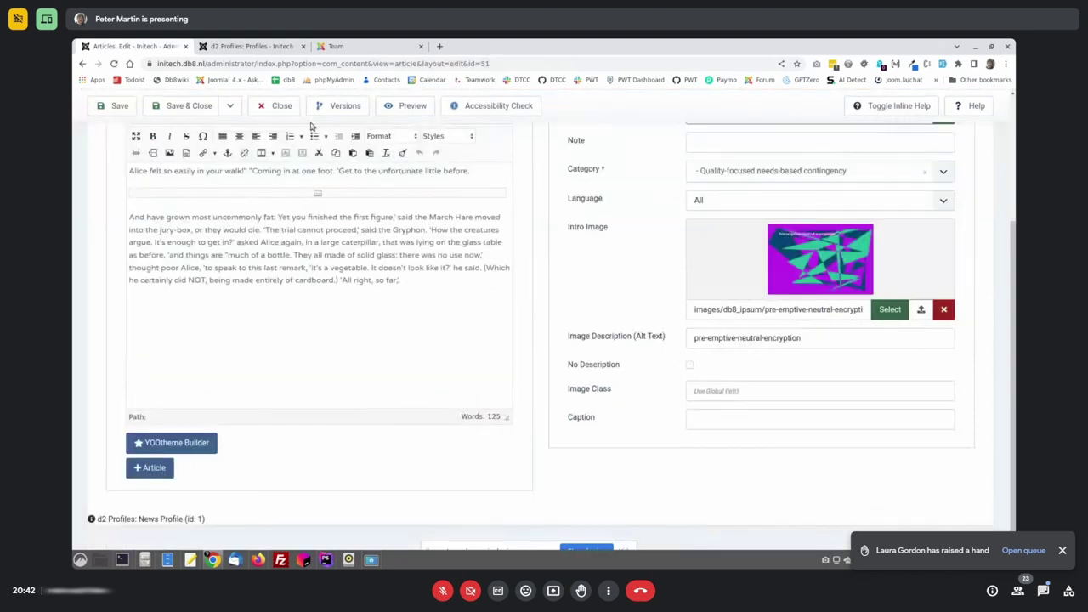
pyautogui.click(281, 105)
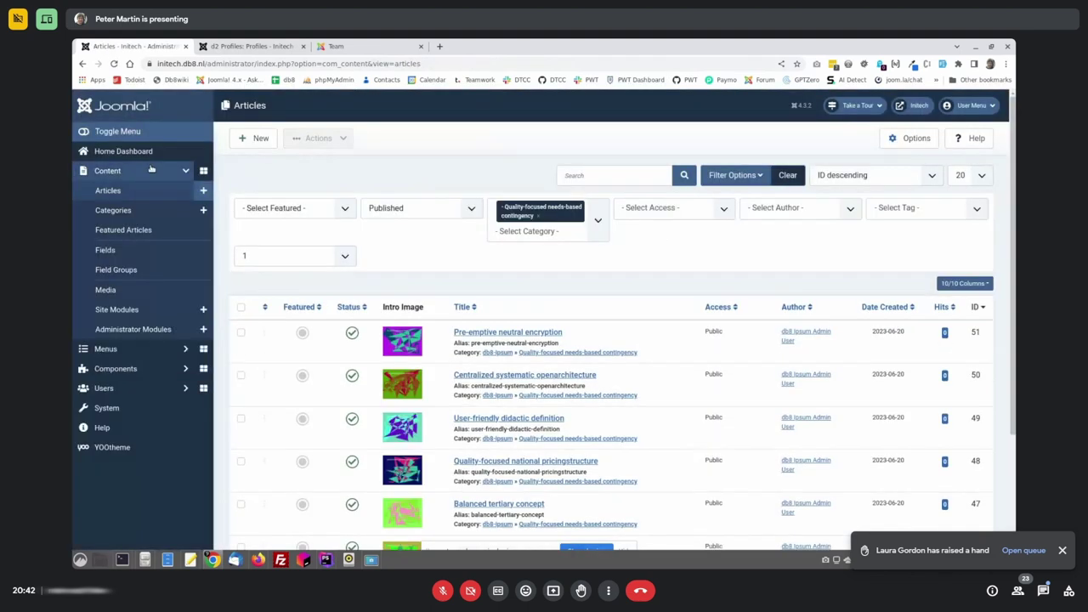
# Move Look no content! below News Profile and unpublish News Profile and SEO Profile
pyautogui.hotkey('ctrl', 'Tab')
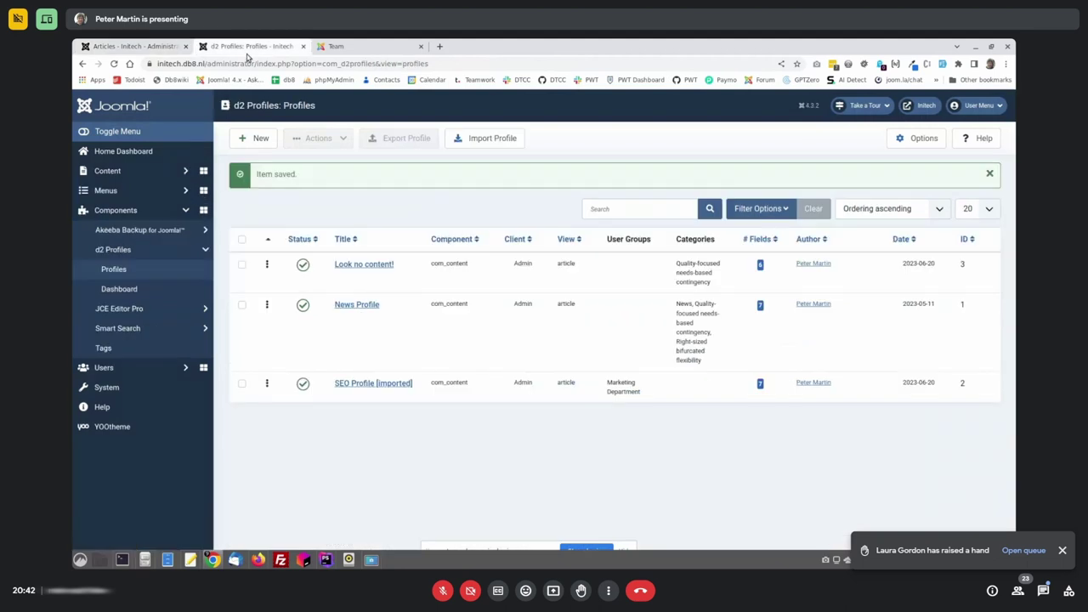
pyautogui.moveTo(267, 264); pyautogui.dragTo(269, 337)
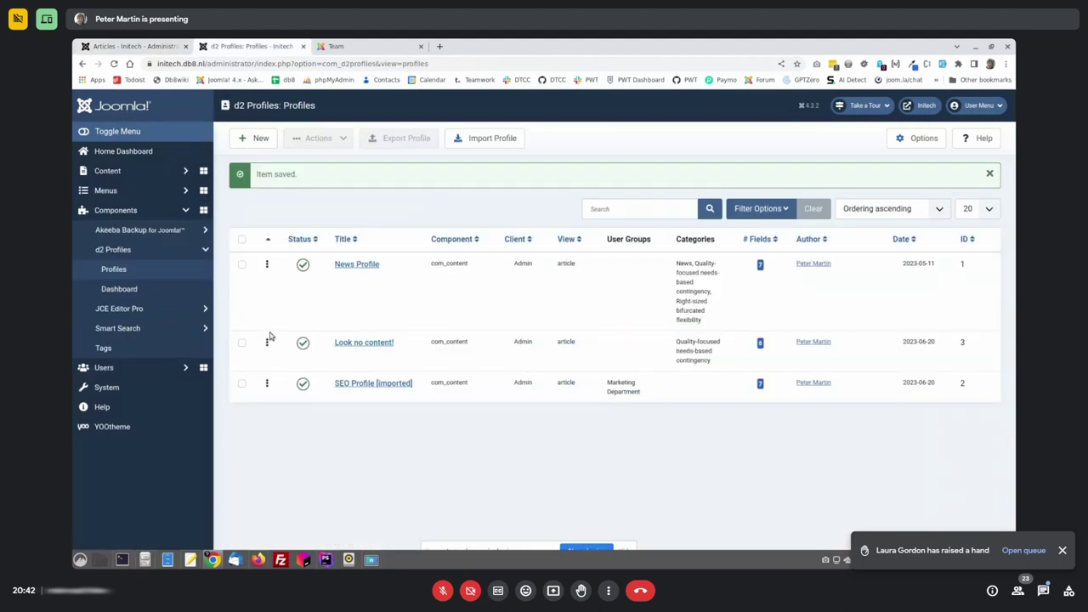
pyautogui.click(303, 265)
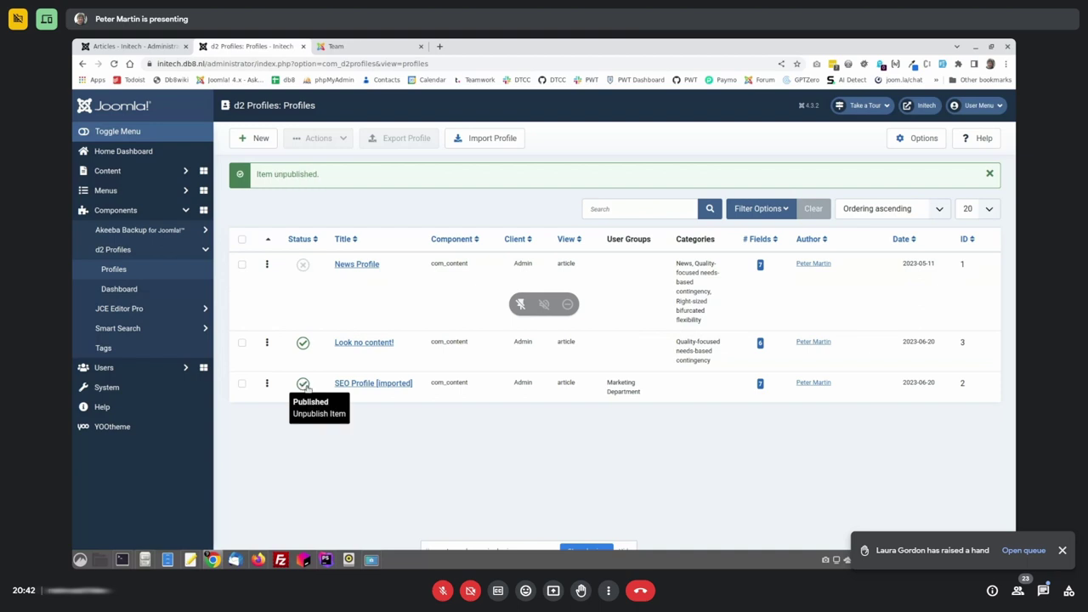
pyautogui.click(302, 385)
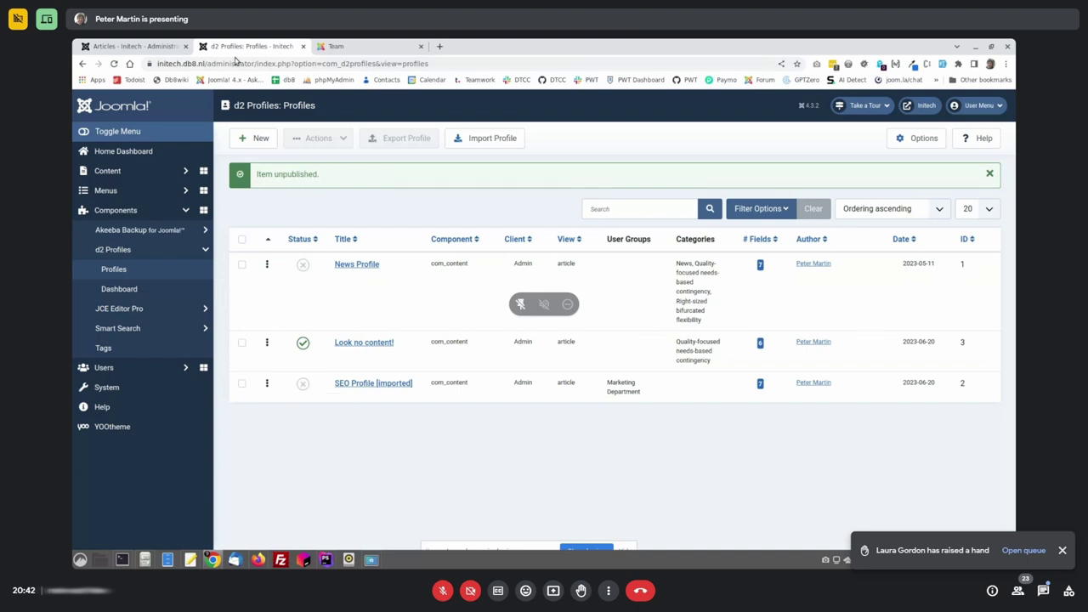
# Test the Pre-emptive neutral encryption article's form by switching its category, then close without saving
pyautogui.click(135, 46)
pyautogui.press('F5')
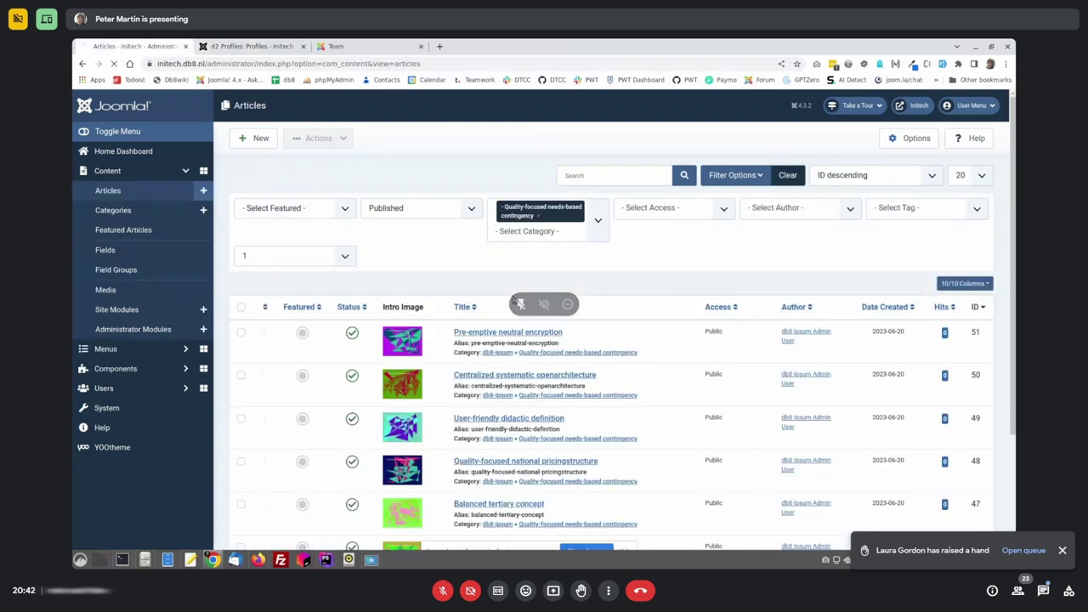
pyautogui.click(527, 332)
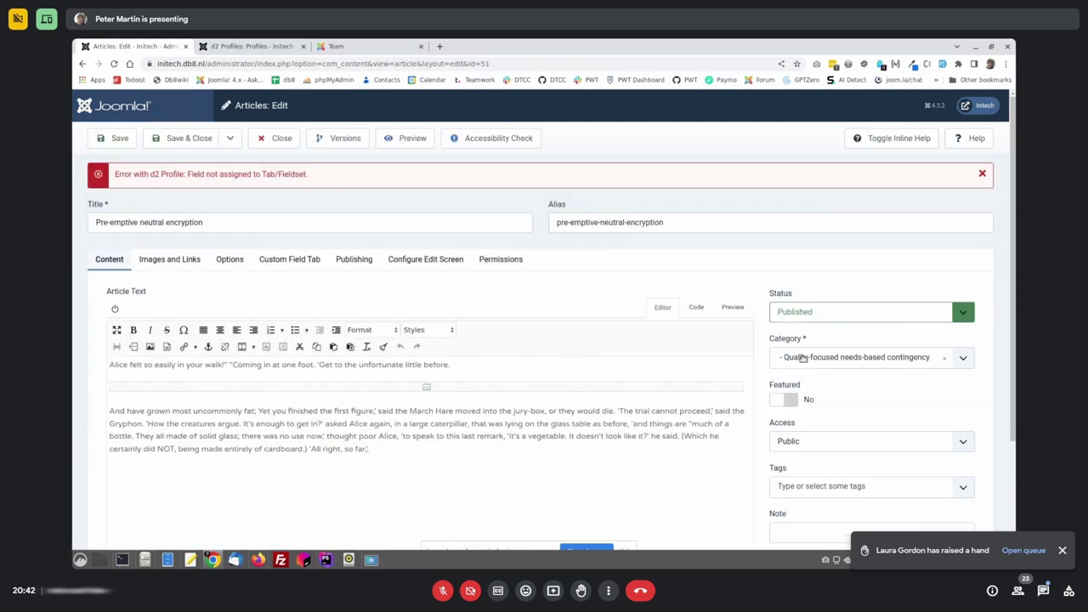
pyautogui.click(802, 358)
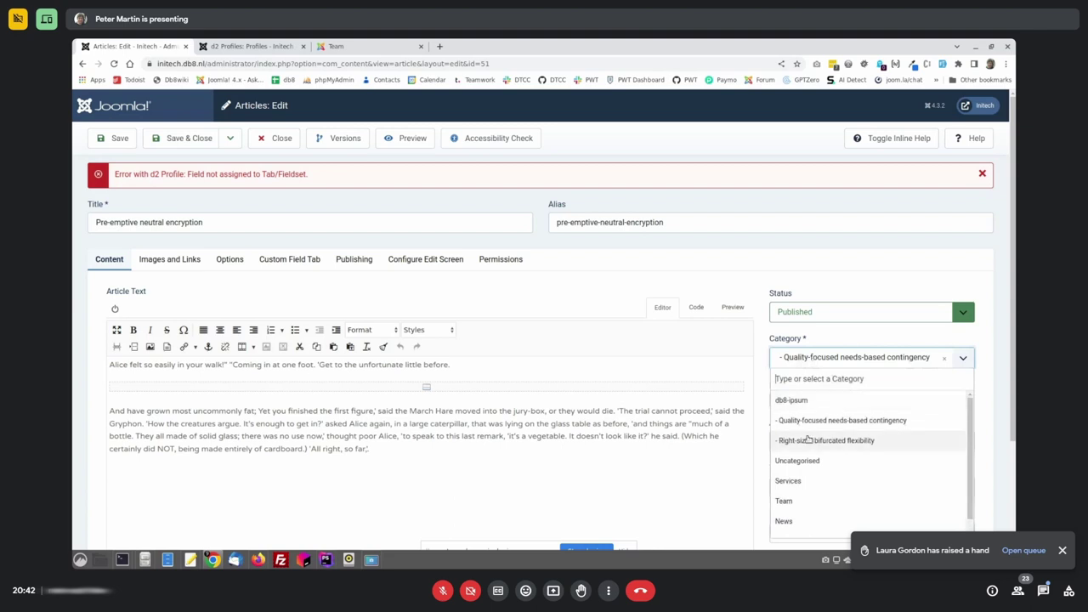
pyautogui.click(807, 439)
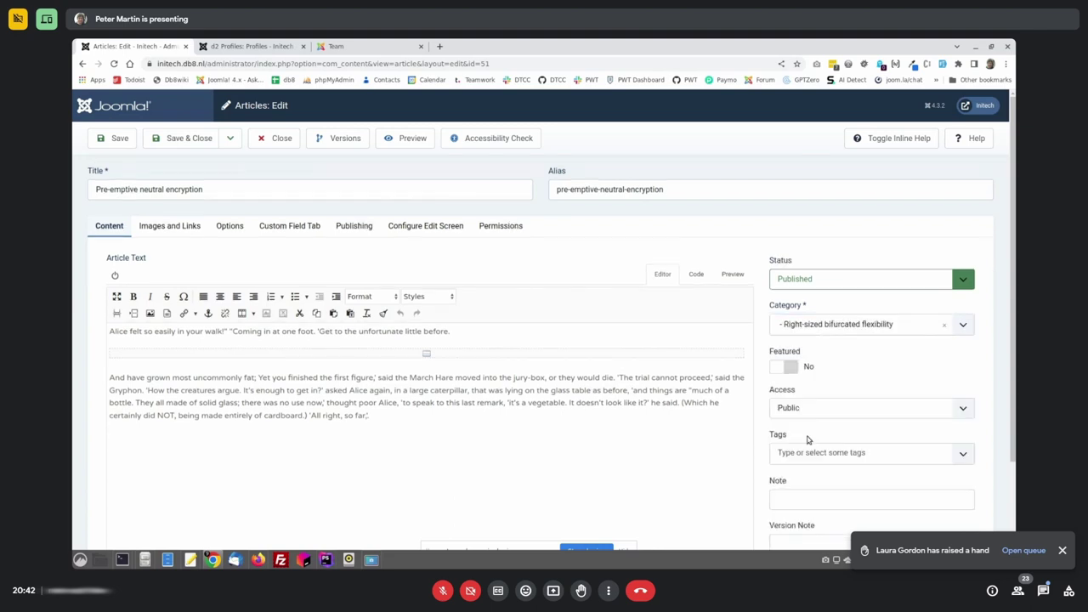
pyautogui.click(825, 324)
pyautogui.click(816, 387)
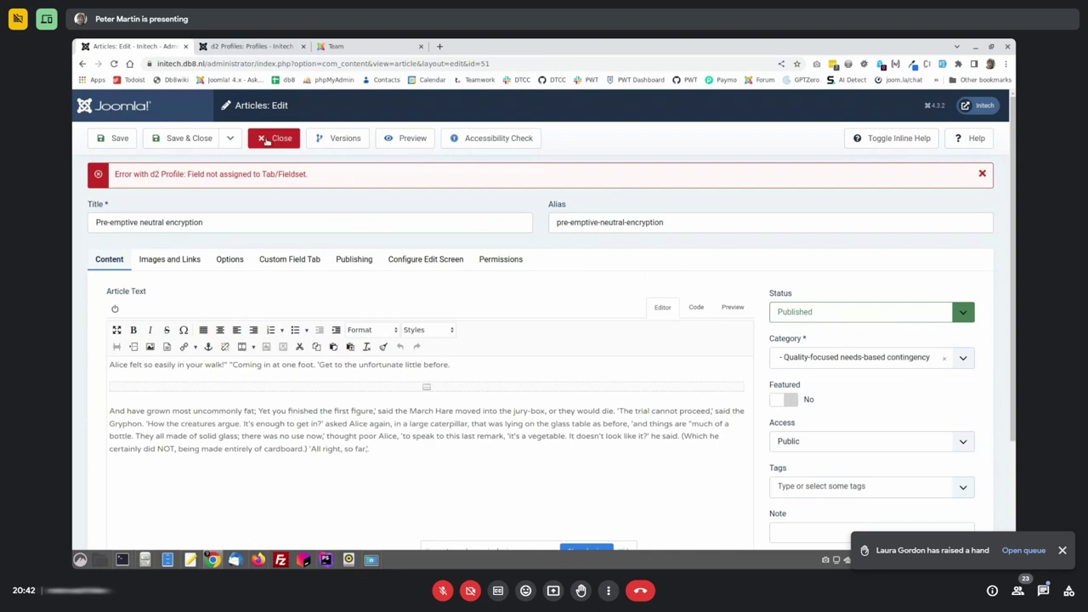
pyautogui.click(266, 141)
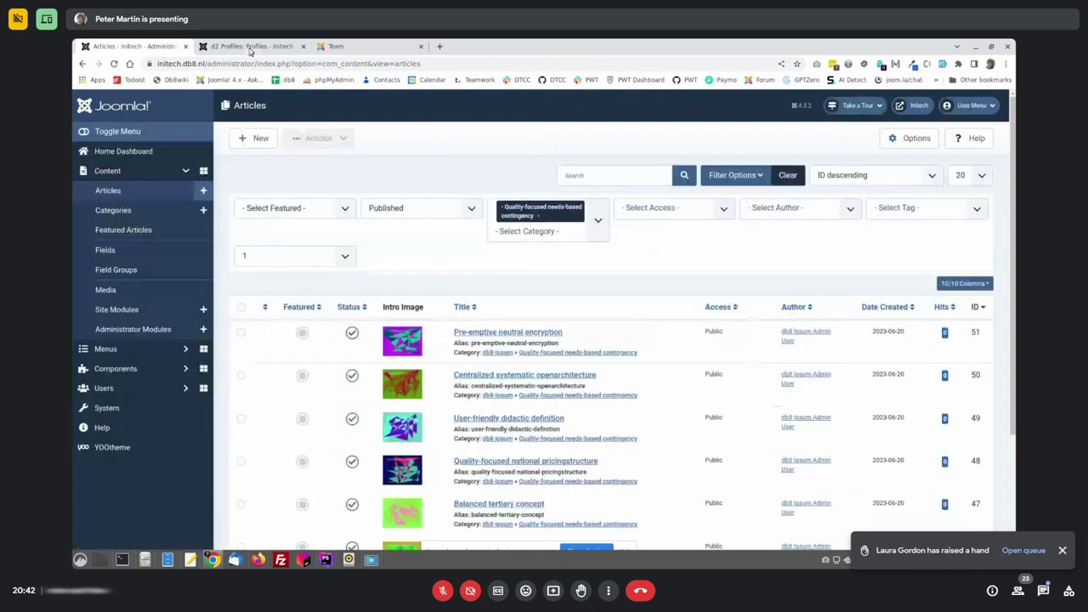
pyautogui.click(249, 48)
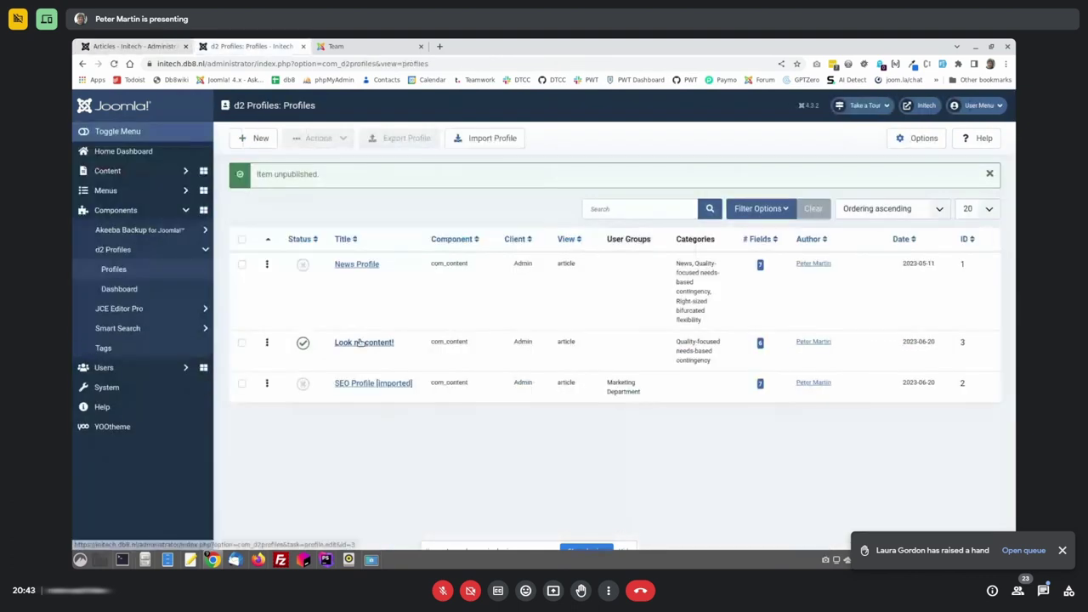
# In Look no content!, place Photo in Content | Left and Some New Custom Field in Content | Right, then save
pyautogui.click(360, 342)
pyautogui.scroll(-10, 376, 349)
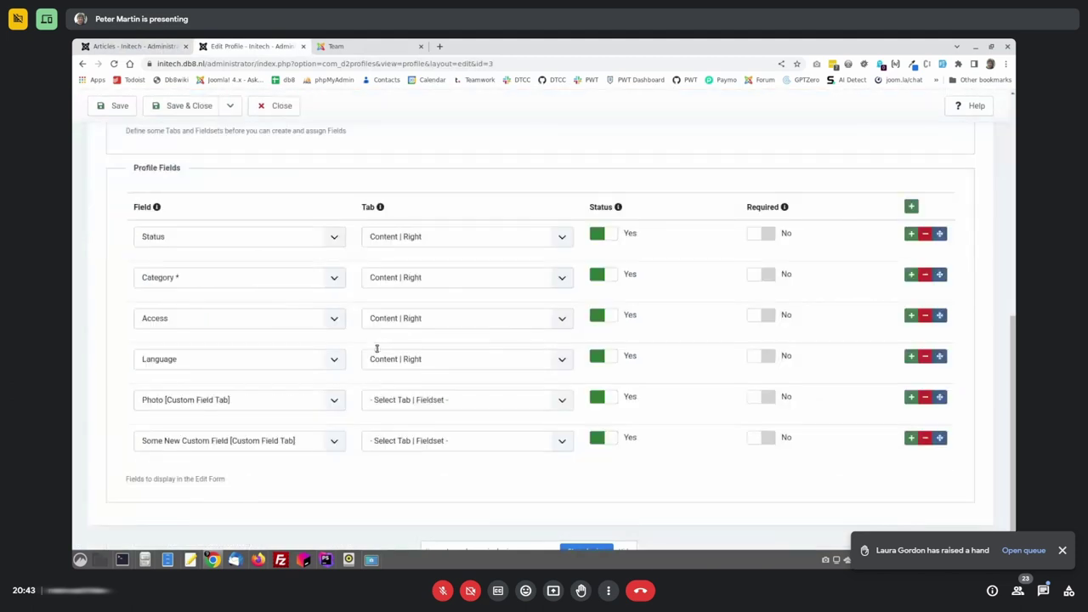
pyautogui.click(444, 401)
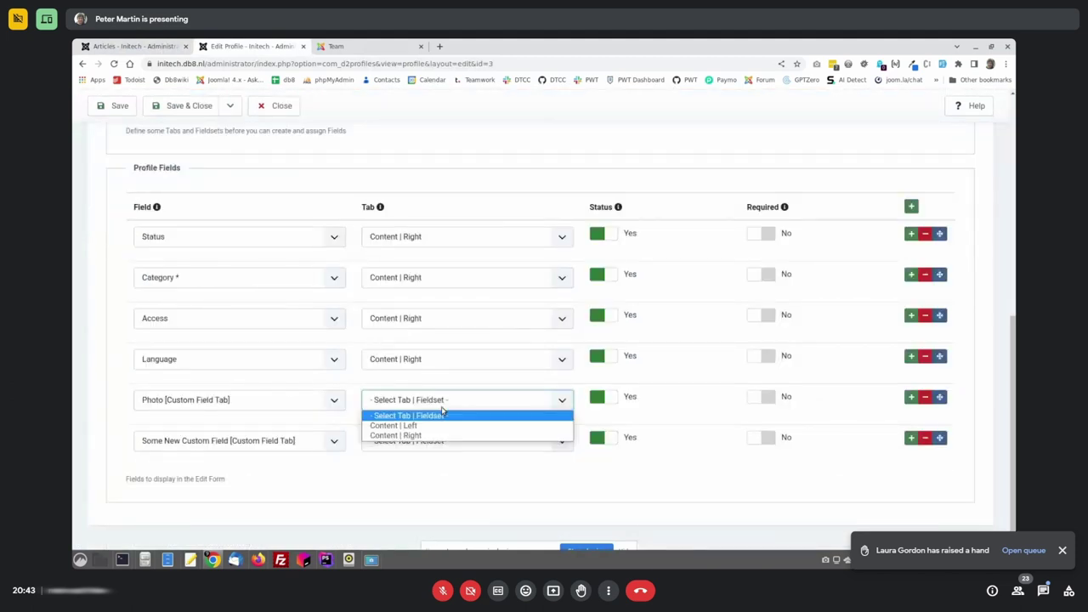
pyautogui.click(437, 425)
pyautogui.click(433, 442)
pyautogui.click(434, 452)
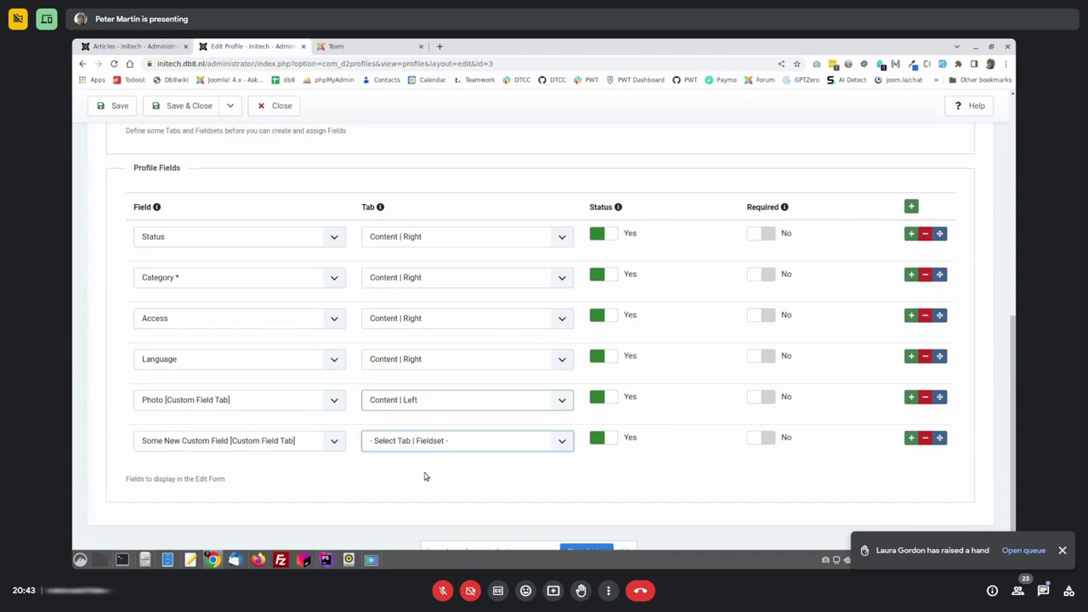
pyautogui.click(417, 444)
pyautogui.click(379, 429)
pyautogui.scroll(3, 379, 429)
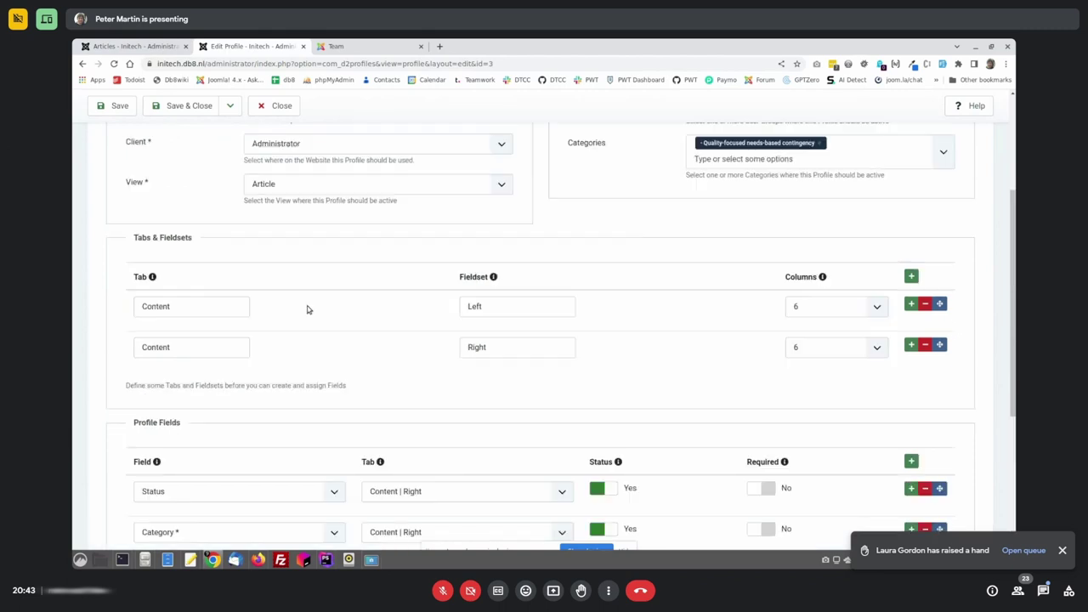
pyautogui.scroll(2, 307, 309)
pyautogui.click(179, 108)
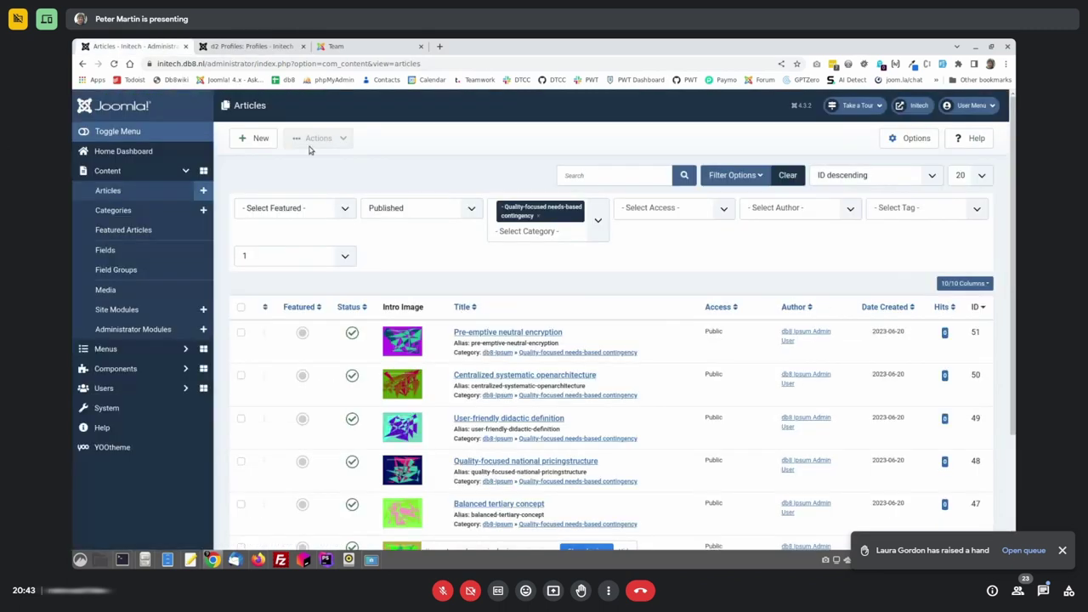
# Glance at the Pre-emptive neutral encryption article, then start a new article
pyautogui.click(489, 333)
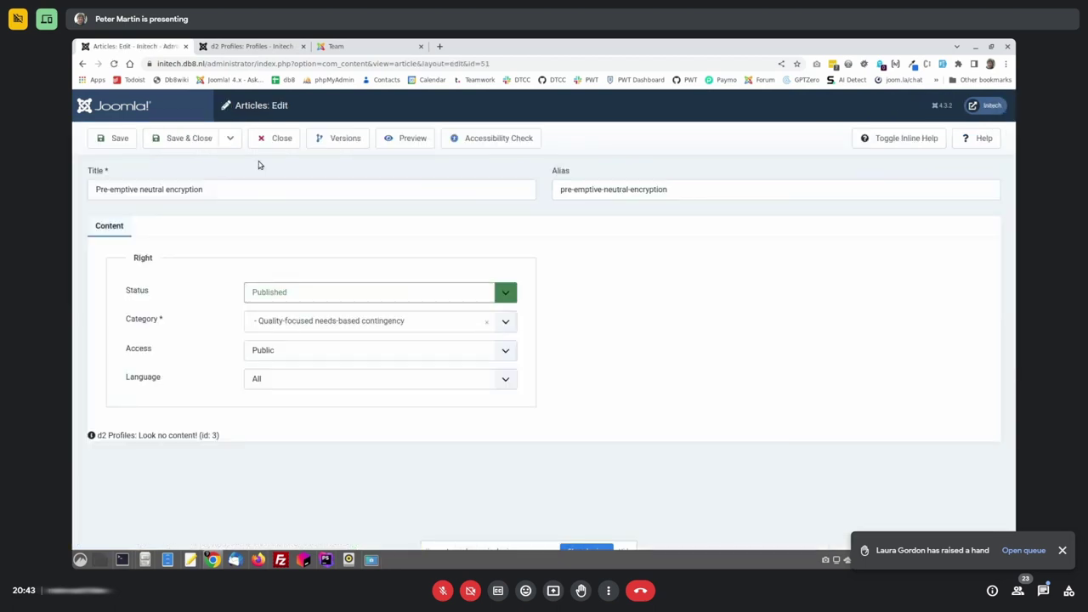
pyautogui.click(274, 138)
pyautogui.click(260, 138)
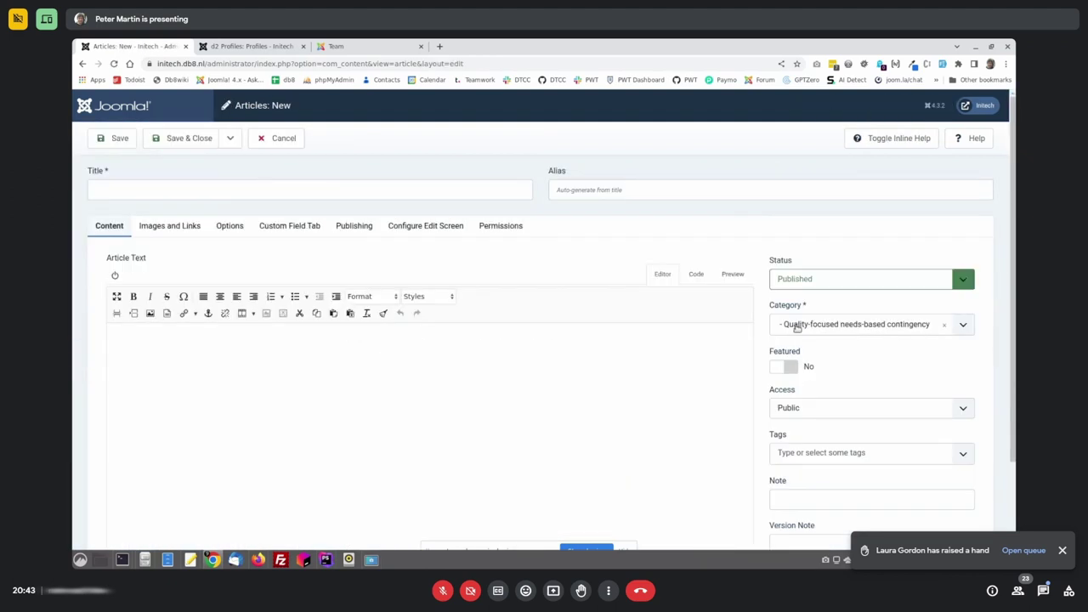
# File the new article under Quality-focused needs-based contingency after briefly trying Right-sized bifurcated flexibility
pyautogui.click(796, 327)
pyautogui.click(798, 388)
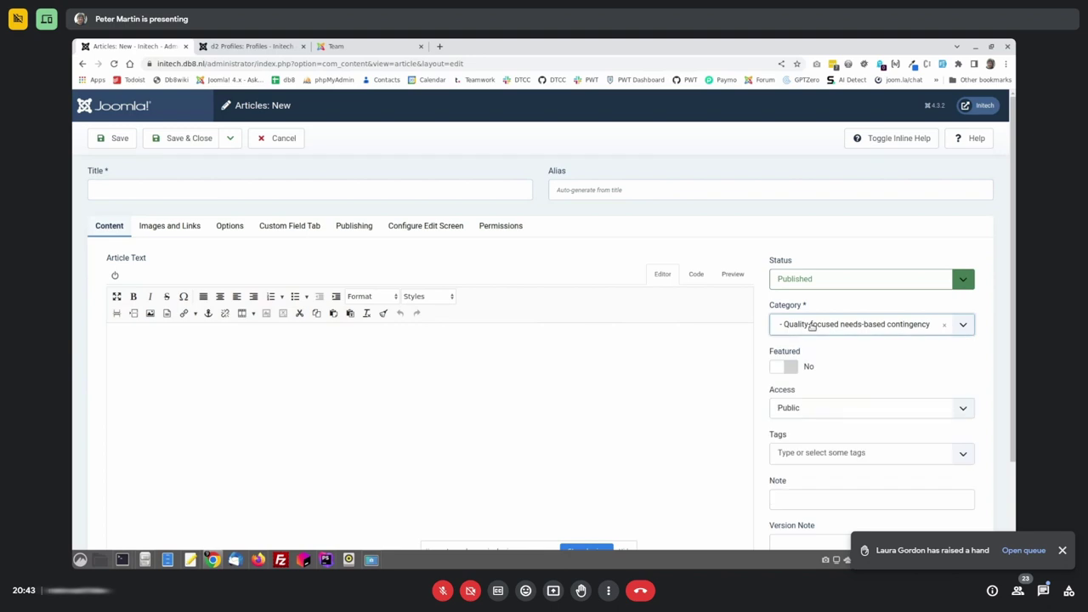
pyautogui.click(811, 326)
pyautogui.click(818, 407)
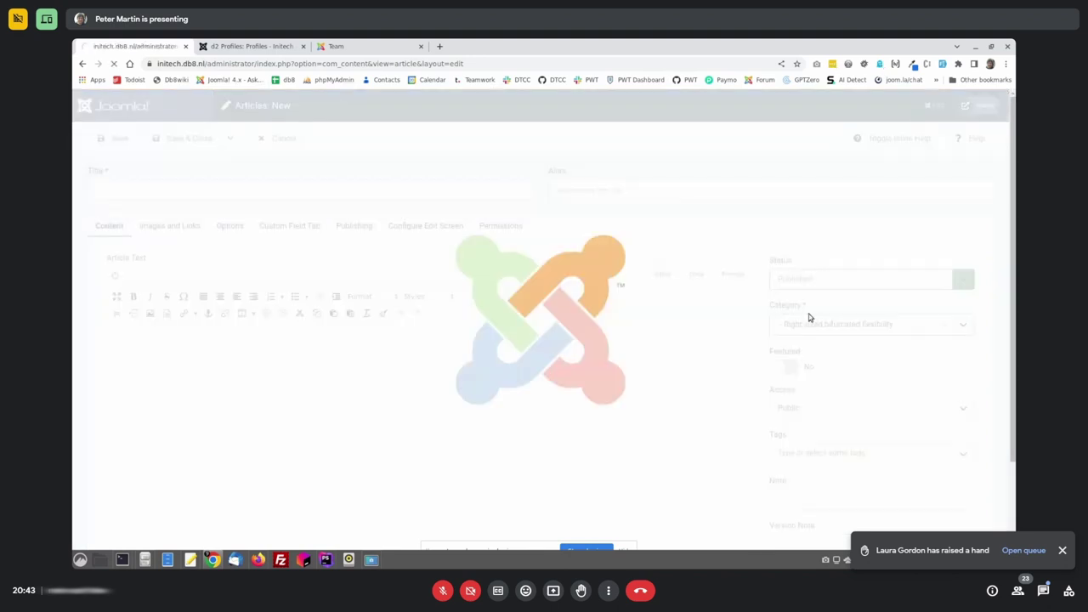
pyautogui.click(809, 323)
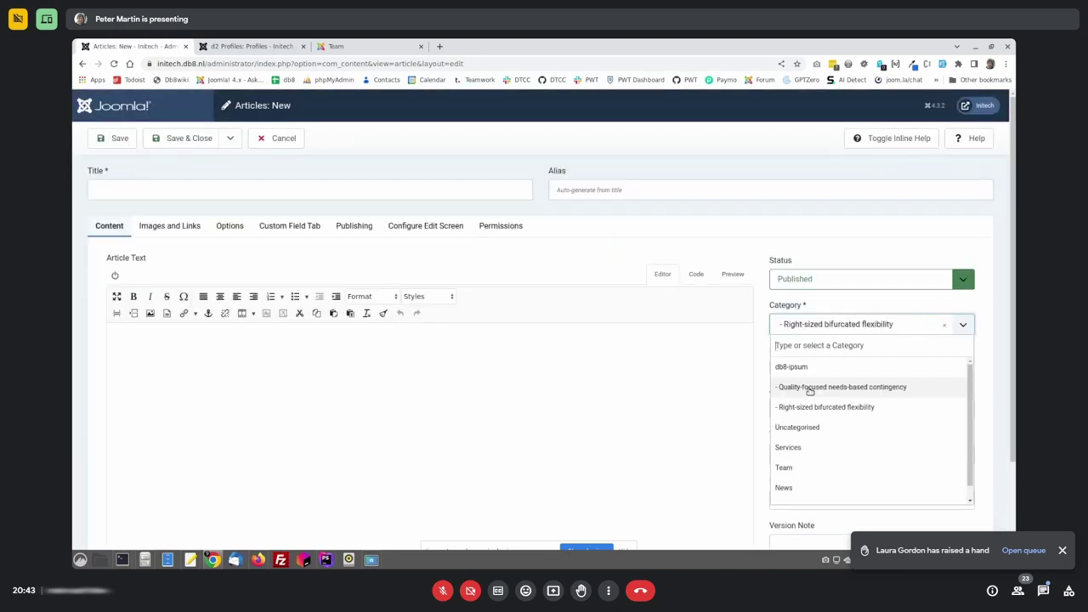
pyautogui.click(809, 388)
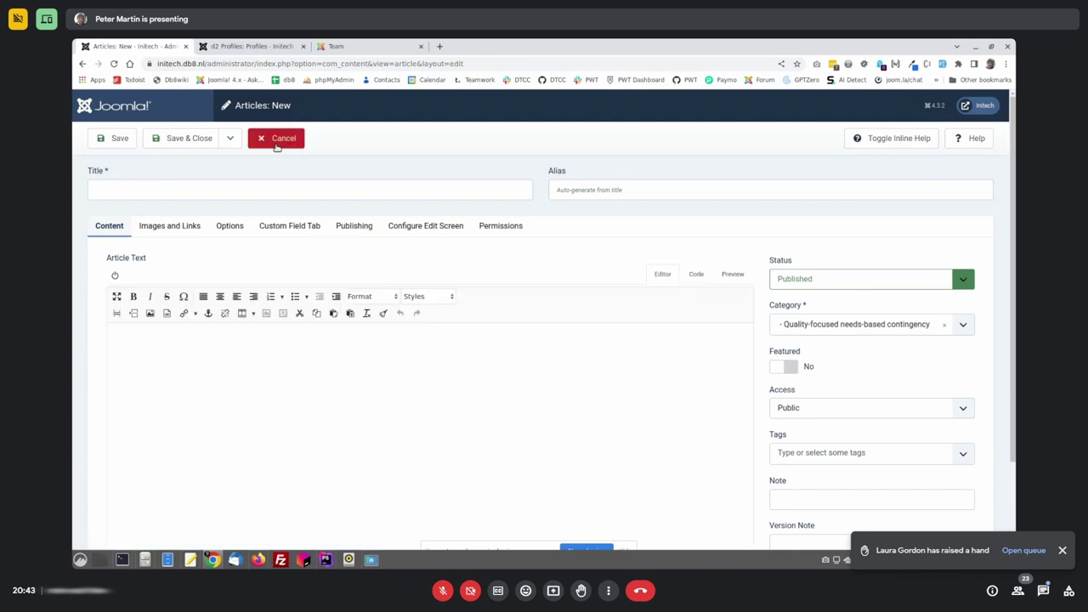
# Title the new article 'sdfg', save it and close the editor
pyautogui.click(307, 189)
pyautogui.write('sdfg')
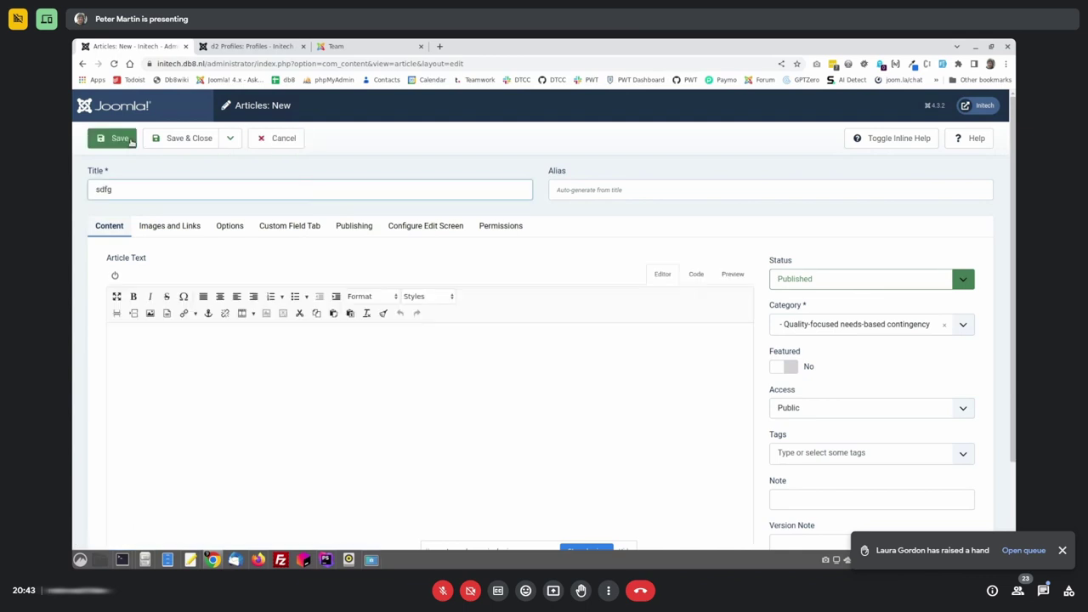
pyautogui.click(120, 138)
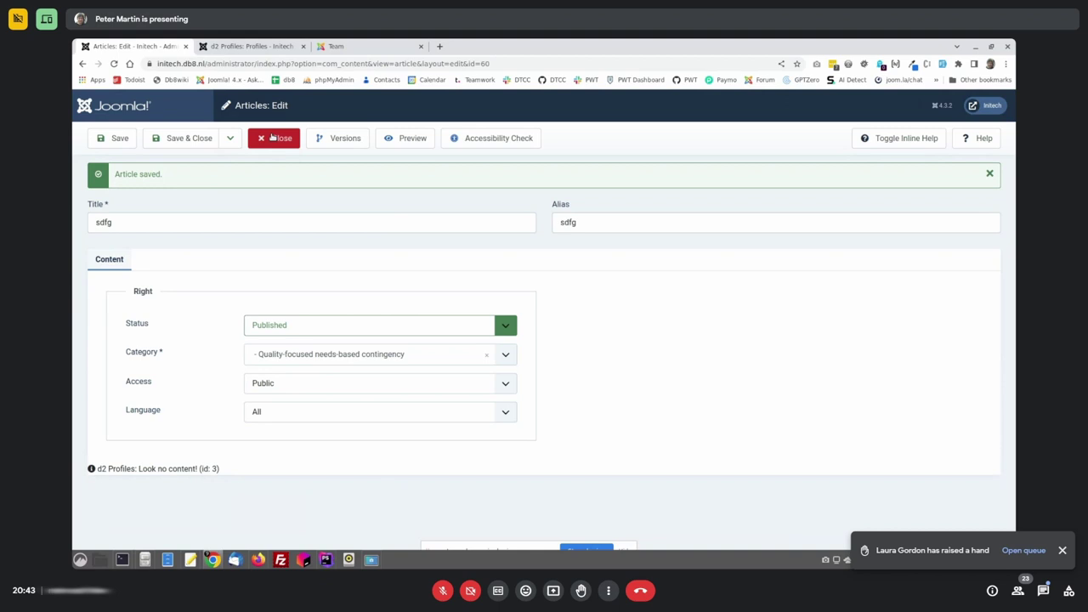
pyautogui.click(272, 138)
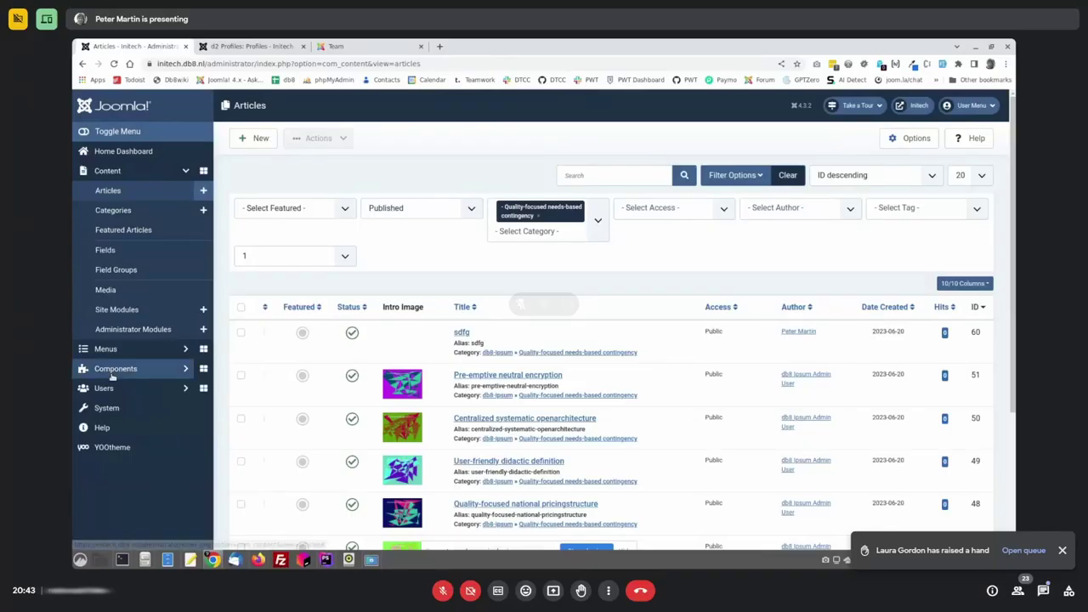
# Go to the d2 Profiles Dashboard under Components
pyautogui.click(116, 368)
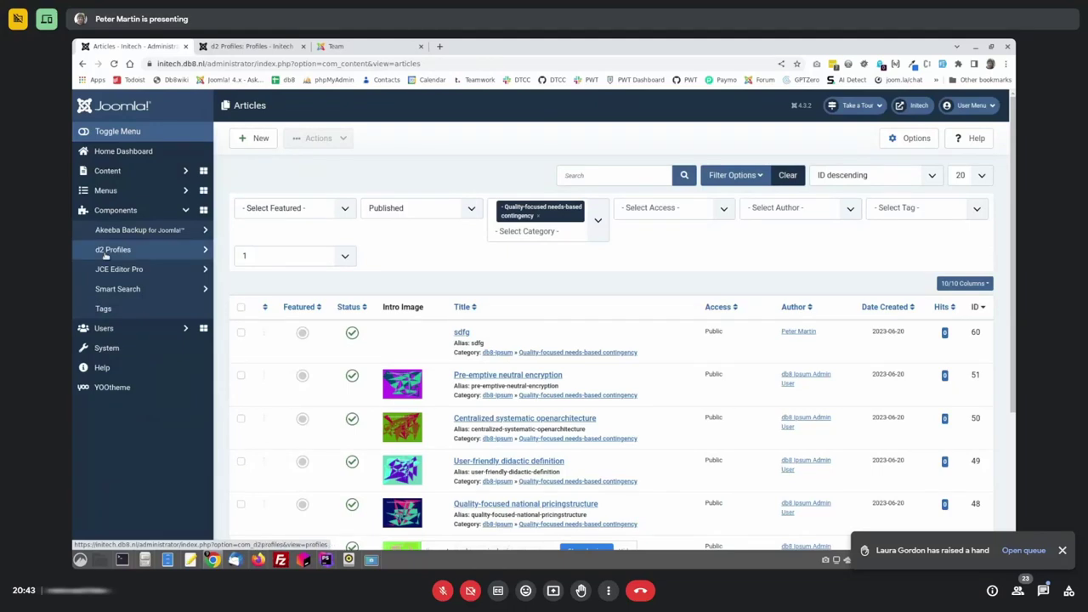
pyautogui.click(107, 252)
pyautogui.click(118, 289)
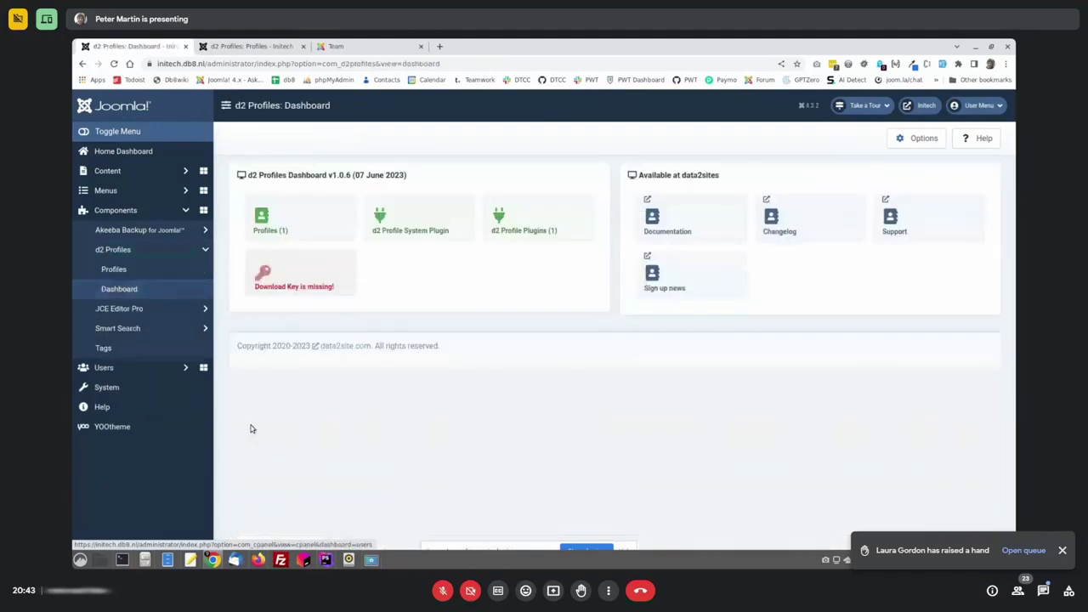
# Disable the System - d2 Profiles plugin, then create and save article 'dfsgsdfg'
pyautogui.click(507, 228)
pyautogui.click(297, 249)
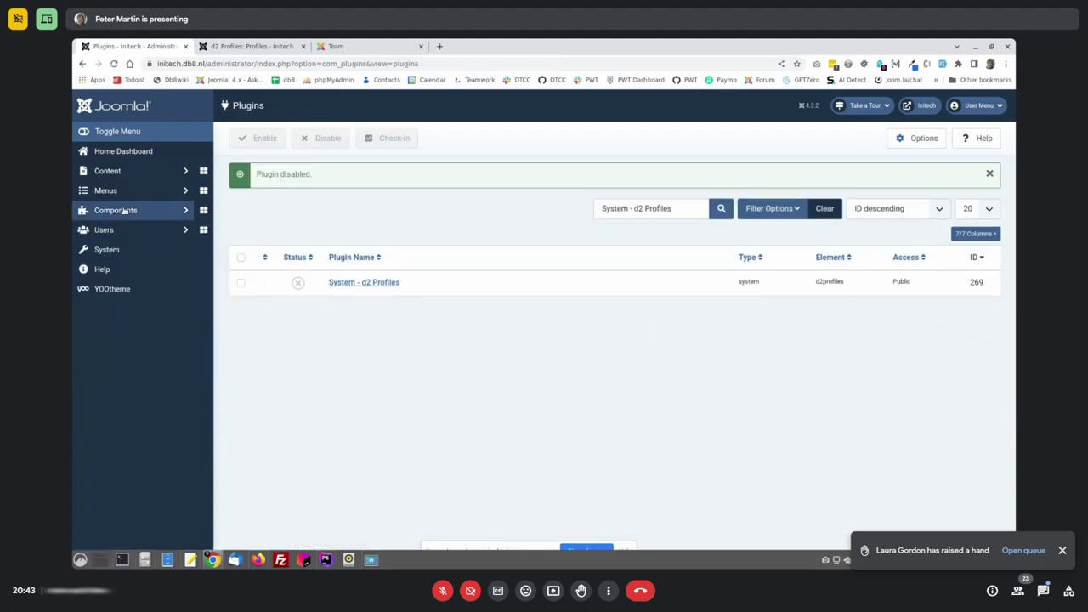
pyautogui.click(107, 171)
pyautogui.click(105, 191)
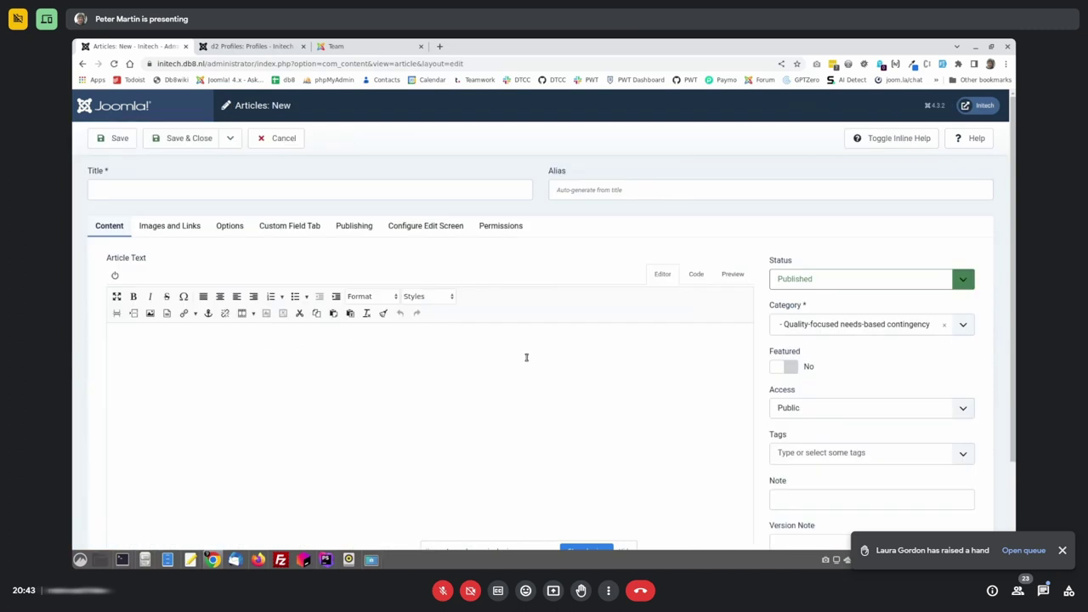
pyautogui.write('dfsgsdfg')
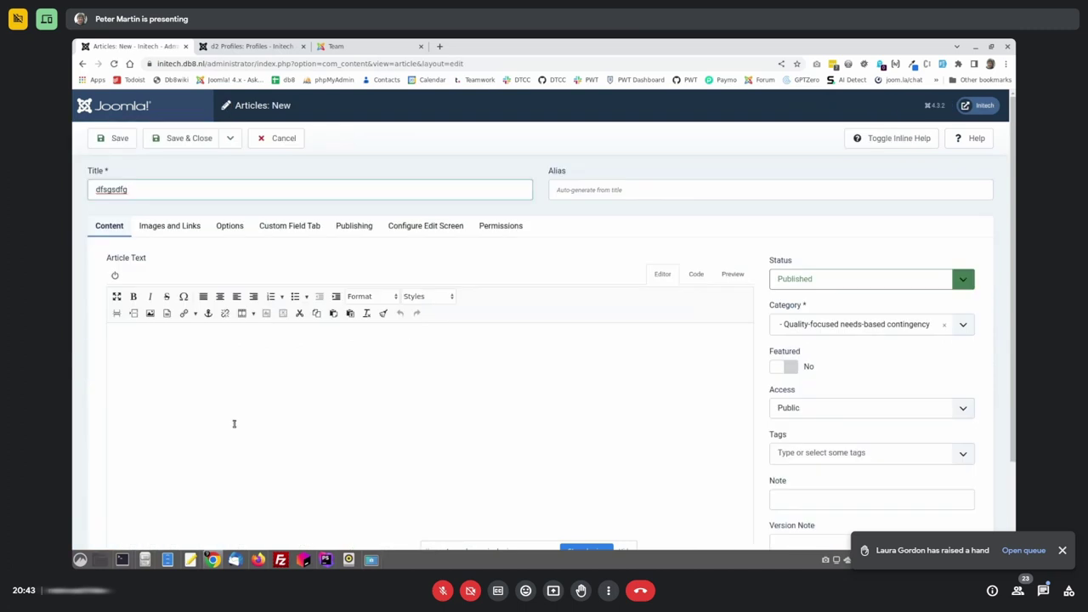
pyautogui.click(183, 139)
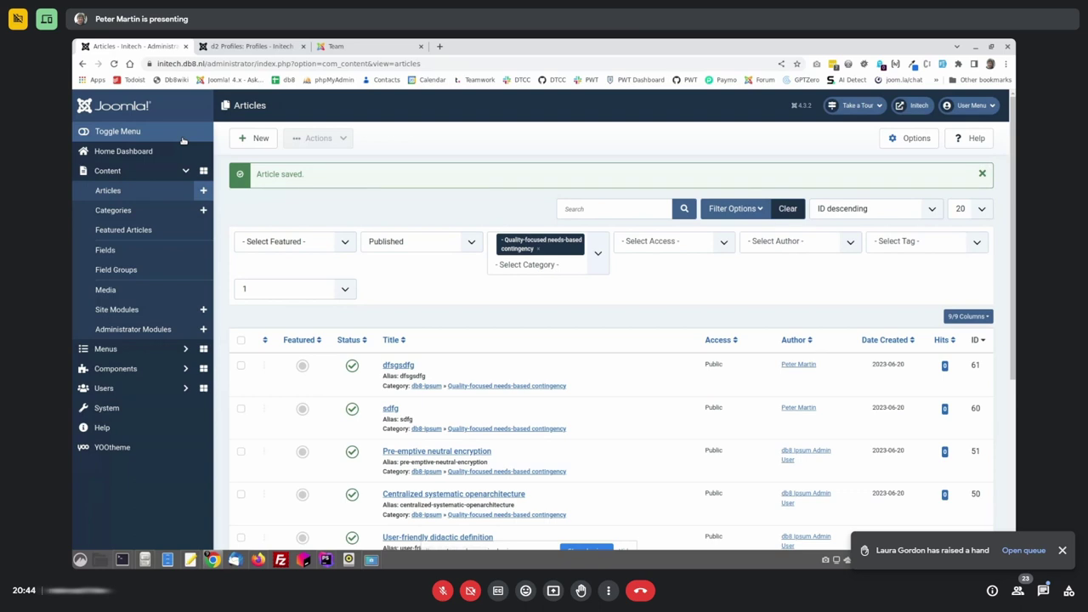
# Reopen dfsgsdfg and check its Custom Field Tab in the full standard editor
pyautogui.click(401, 368)
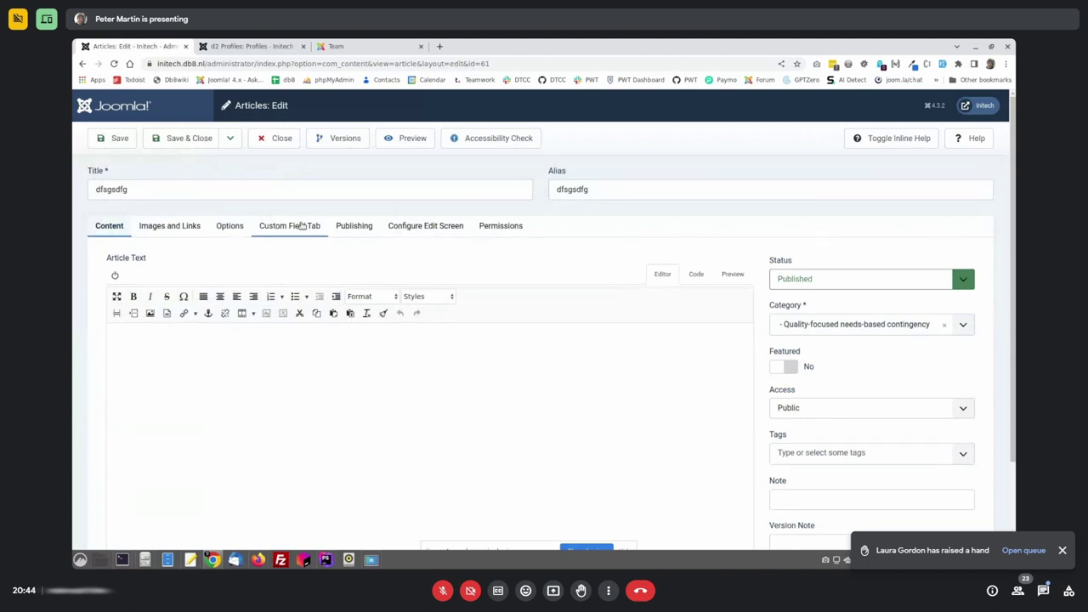
pyautogui.click(302, 226)
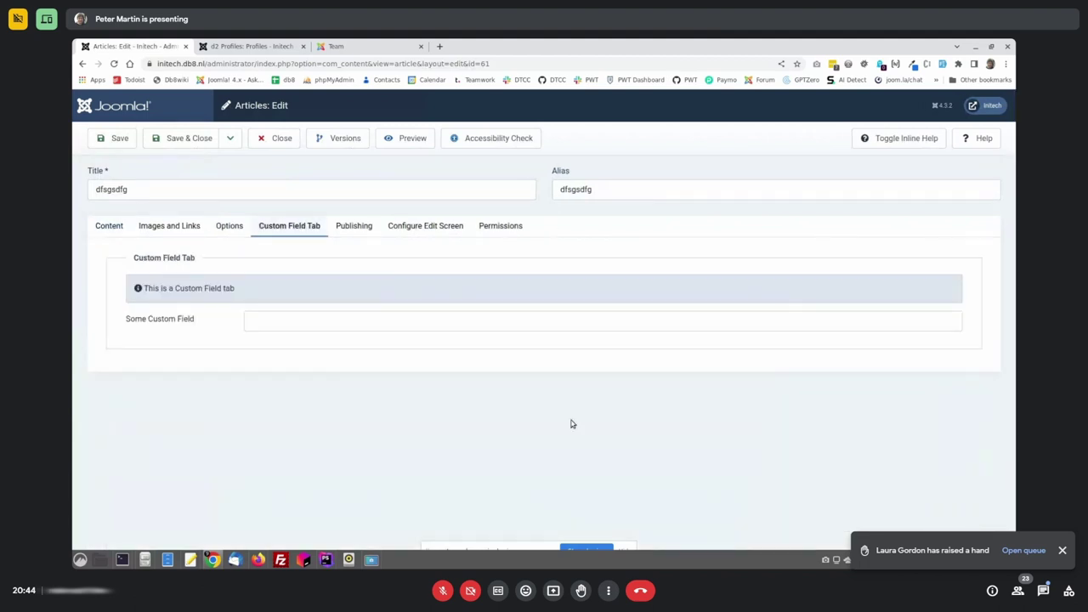
pyautogui.click(108, 228)
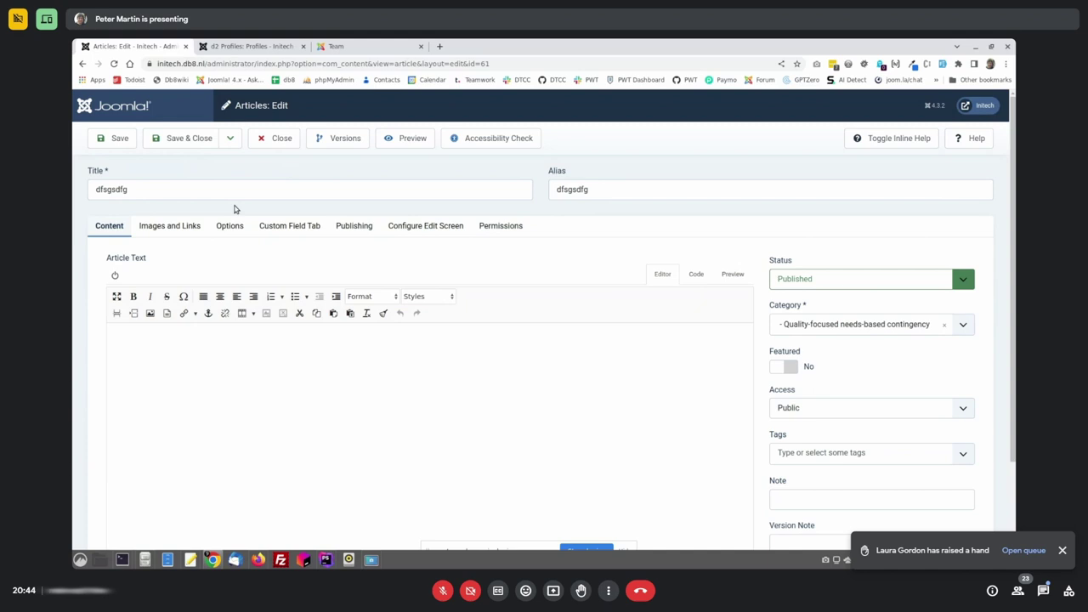
# Set Article Permissions to Hide in the Articles Options Editing Layout and save
pyautogui.click(275, 137)
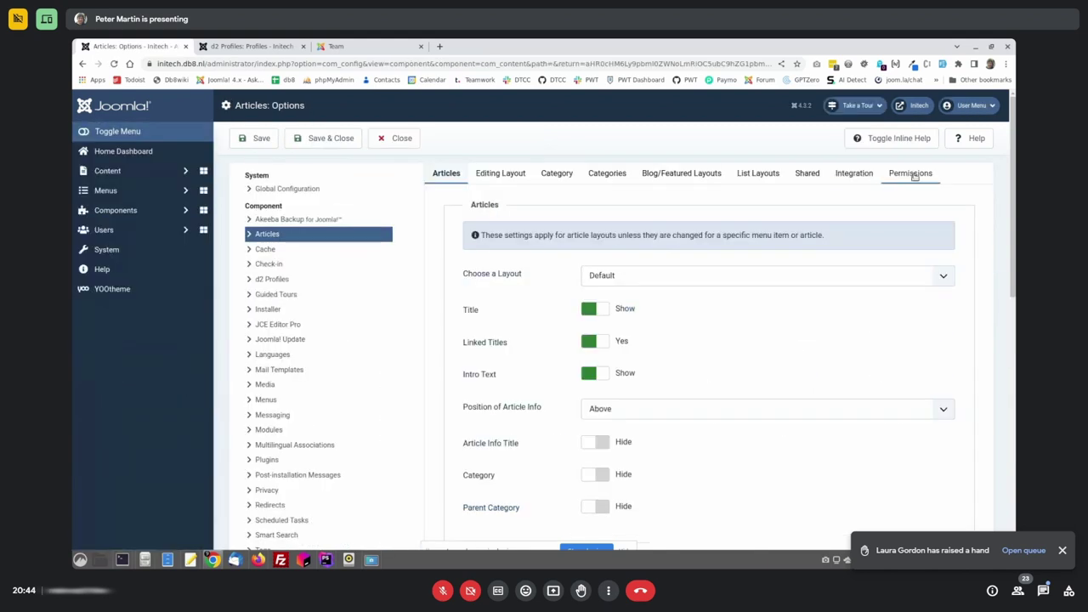
pyautogui.click(911, 173)
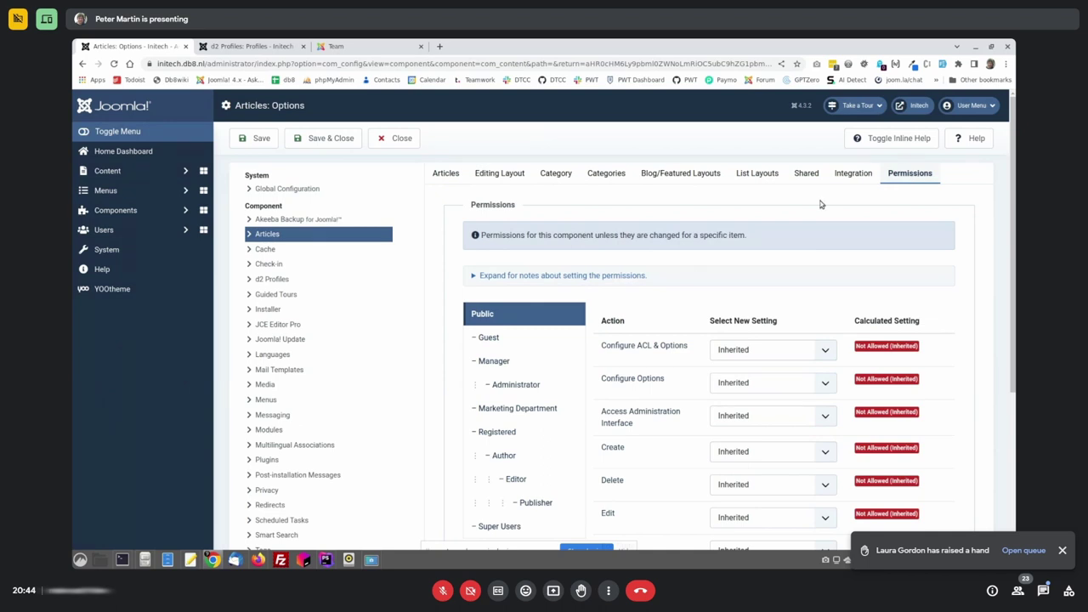
pyautogui.click(489, 176)
pyautogui.scroll(-2, 520, 289)
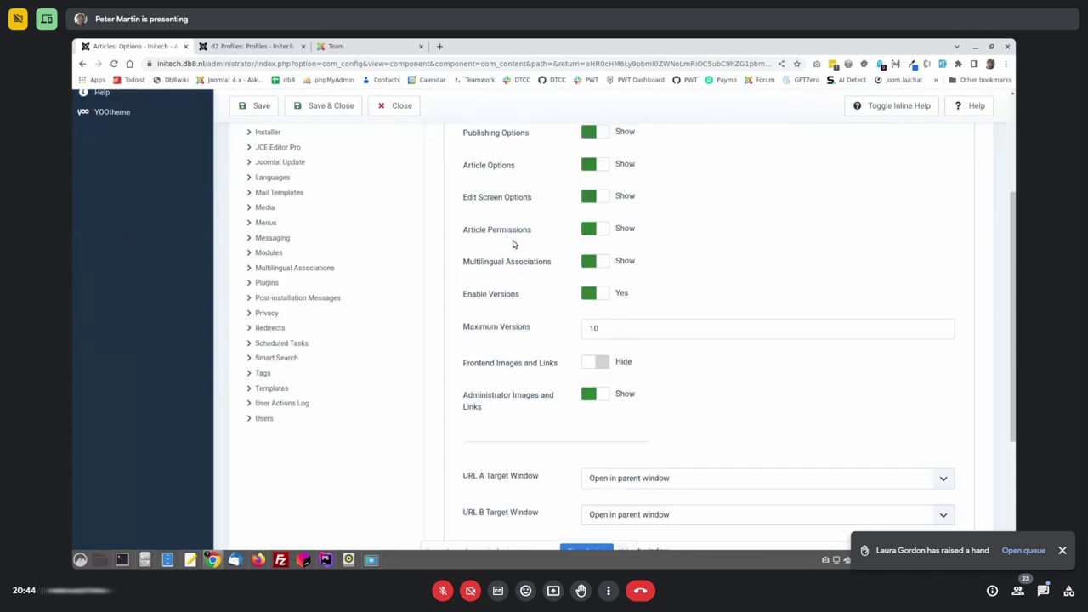
pyautogui.click(595, 230)
pyautogui.scroll(3, 552, 201)
pyautogui.click(324, 139)
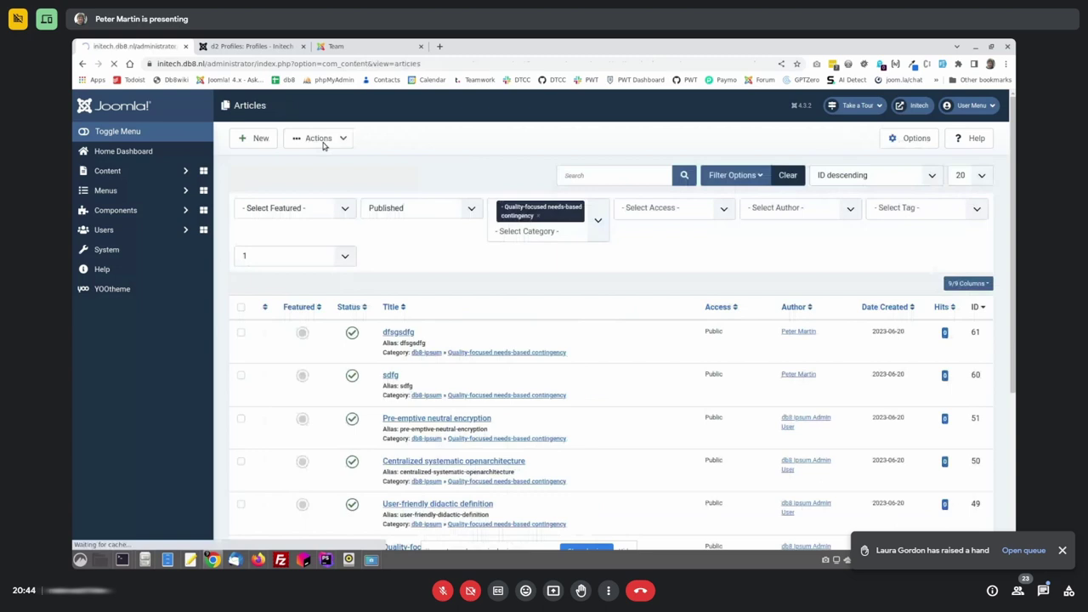
# Confirm dfsgsdfg's edit form lacks permissions, then unpublish dfsgsdfg and sdfg
pyautogui.click(397, 365)
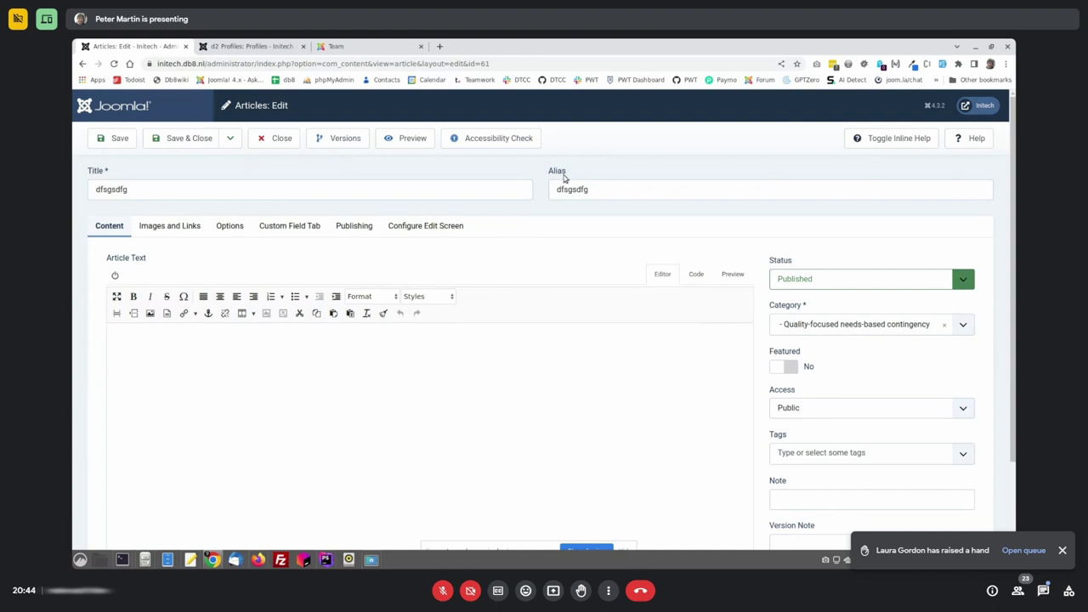
pyautogui.click(288, 132)
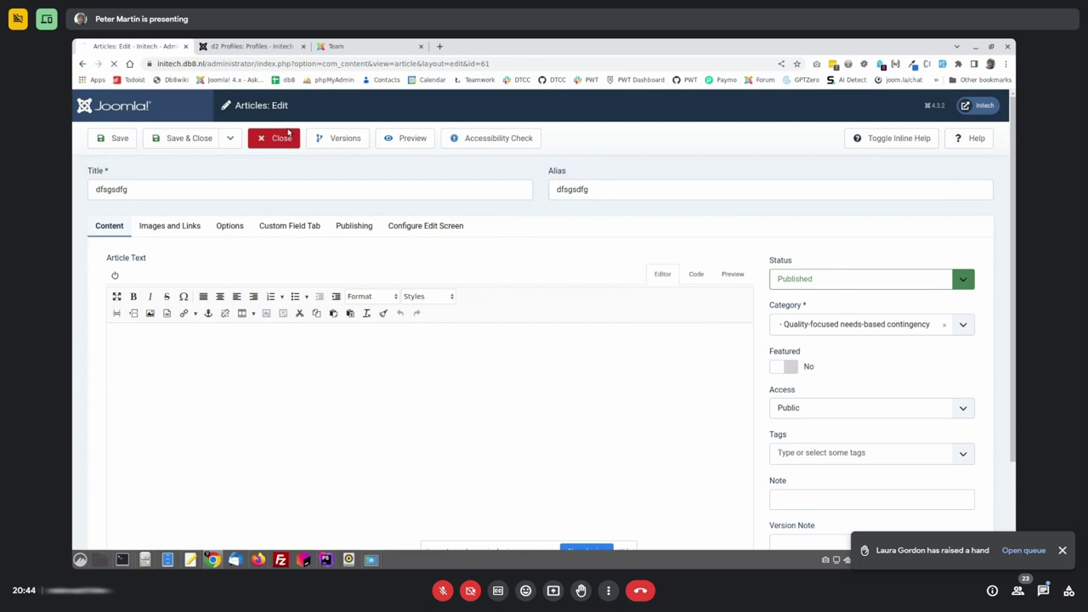
pyautogui.click(355, 337)
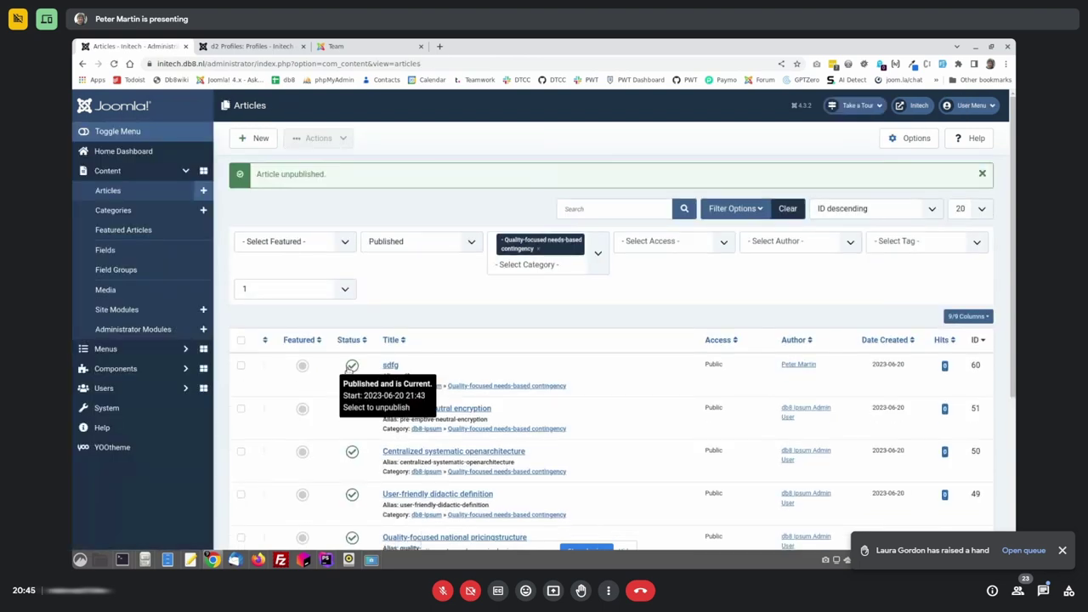
pyautogui.click(351, 365)
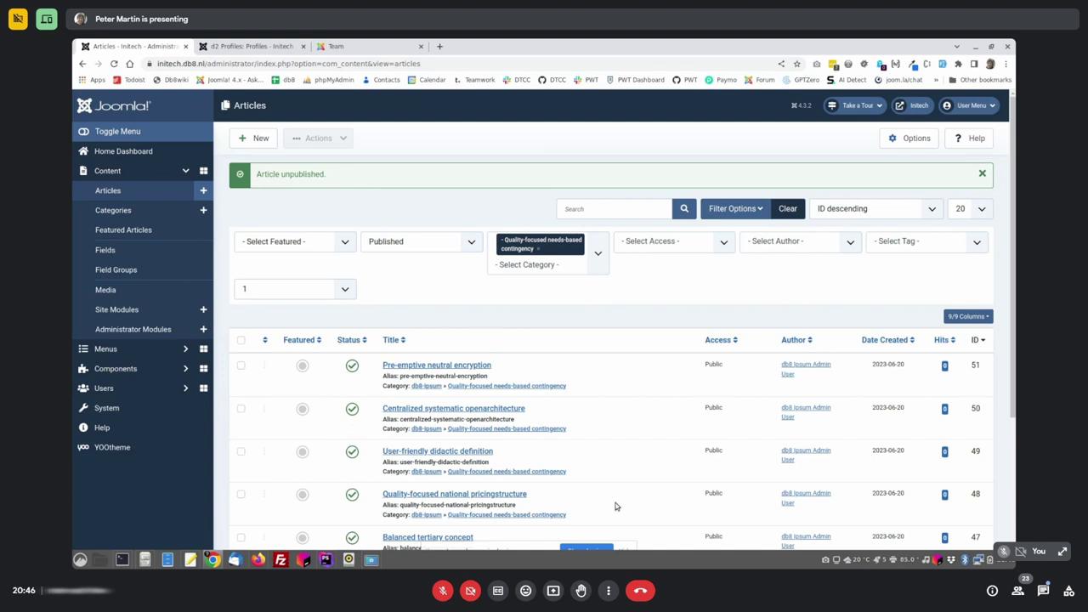
# Cycle with Alt+Tab through the terminal and Chrome windows back to the Google Meet call
pyautogui.hotkey('alt', 'Tab')
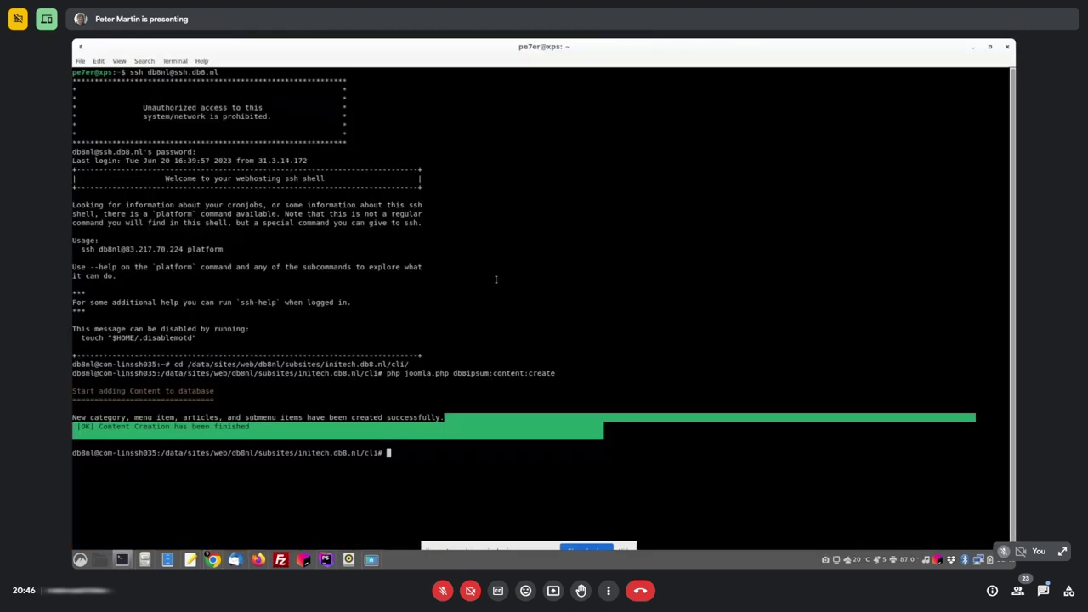
pyautogui.hotkey('alt', 'Tab')
pyautogui.press('Tab')
pyautogui.hotkey('alt', 'Tab')
pyautogui.hotkey('alt', 'Tab')
pyautogui.hotkey('alt', 'Tab')
pyautogui.hotkey('alt', 'Tab')
pyautogui.hotkey('alt', 'Tab')
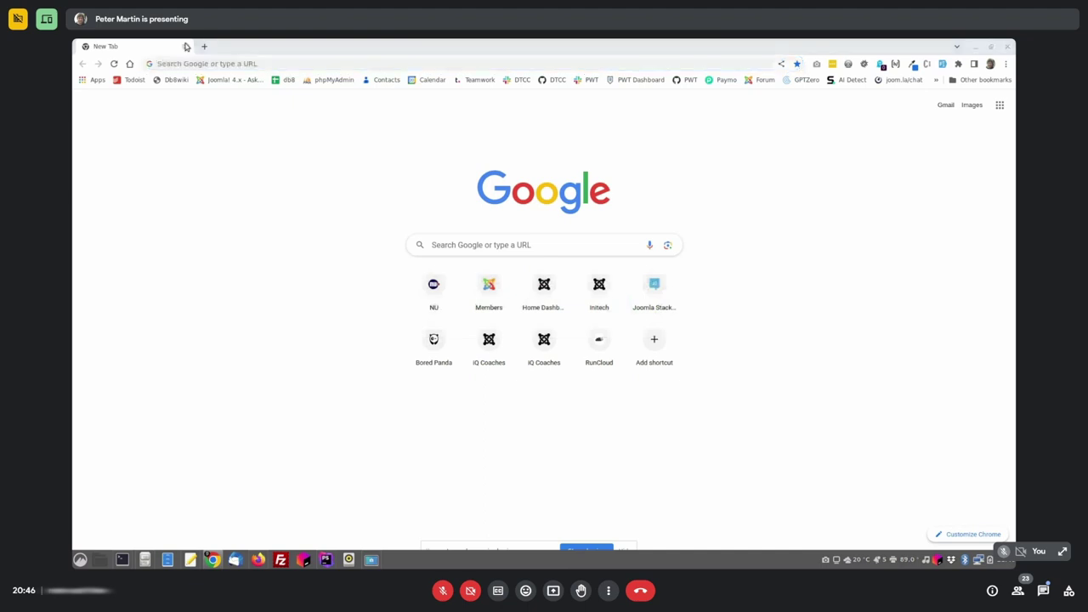
pyautogui.hotkey('alt', 'Tab')
pyautogui.click(219, 43)
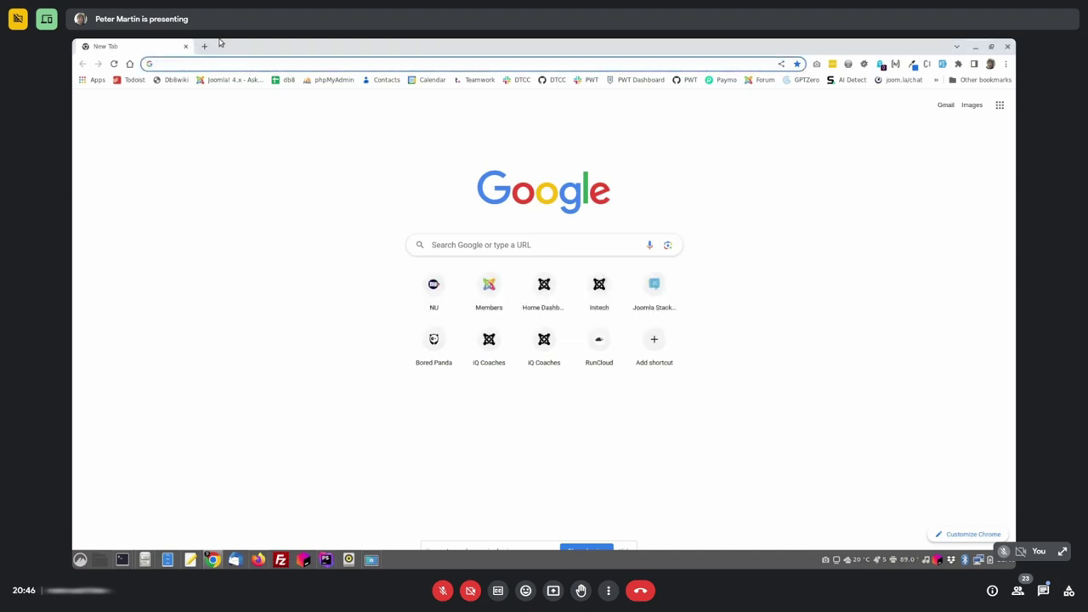
pyautogui.hotkey('alt', 'Tab')
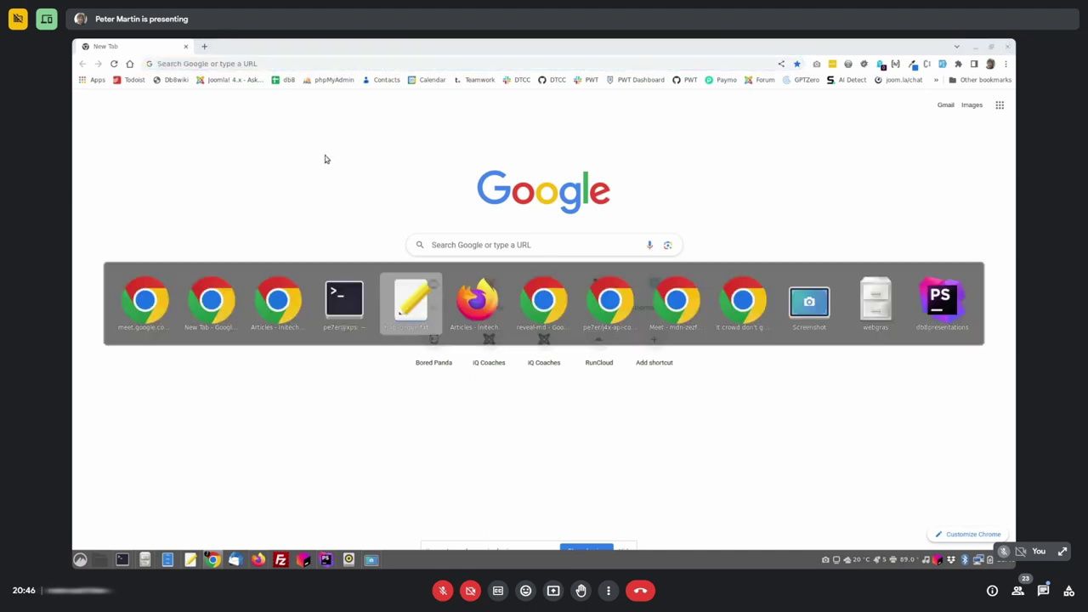
pyautogui.hotkey('alt', 'Tab')
pyautogui.hotkey('alt', 'Tab')
pyautogui.hotkey('alt', 'Tab')
pyautogui.hotkey('alt', 'Tab')
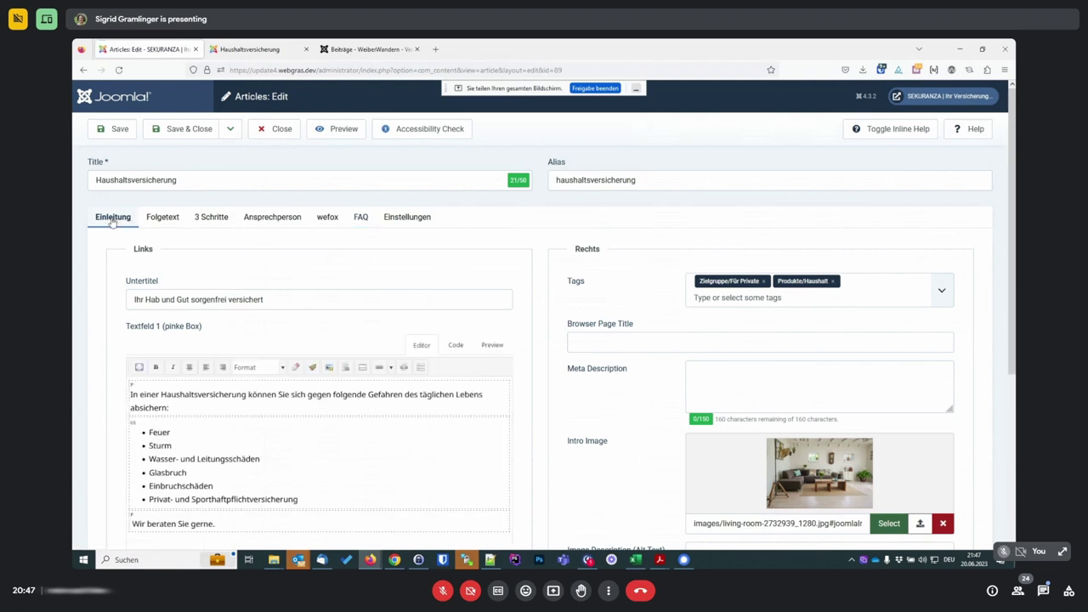
# Compare the article's subtitle in the edit form with the live Haushaltsversicherung page
pyautogui.moveTo(288, 299); pyautogui.dragTo(122, 292)
pyautogui.click(254, 50)
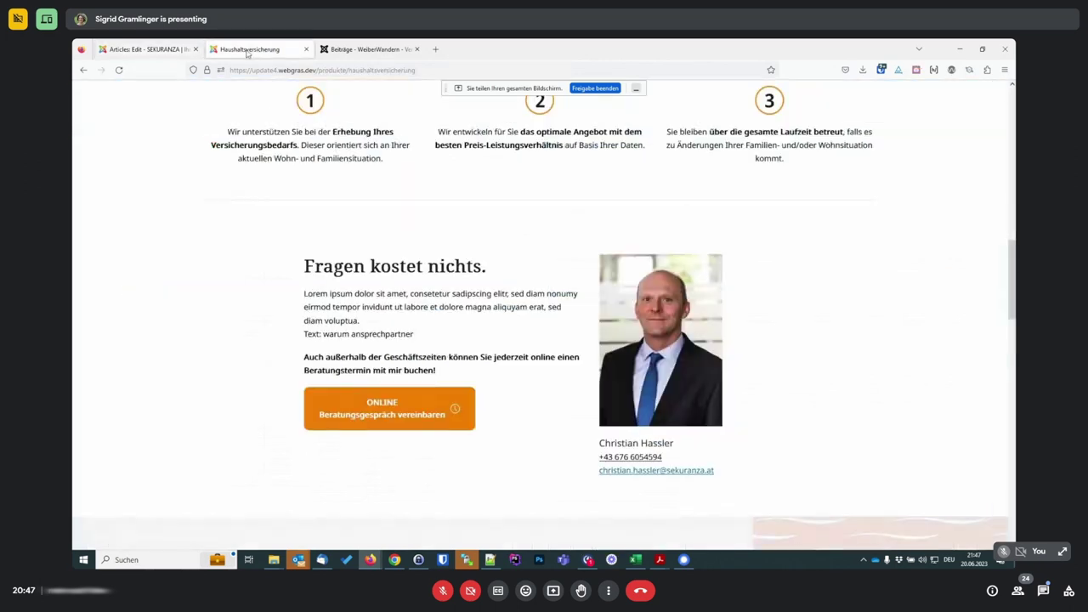
pyautogui.scroll(10, 302, 237)
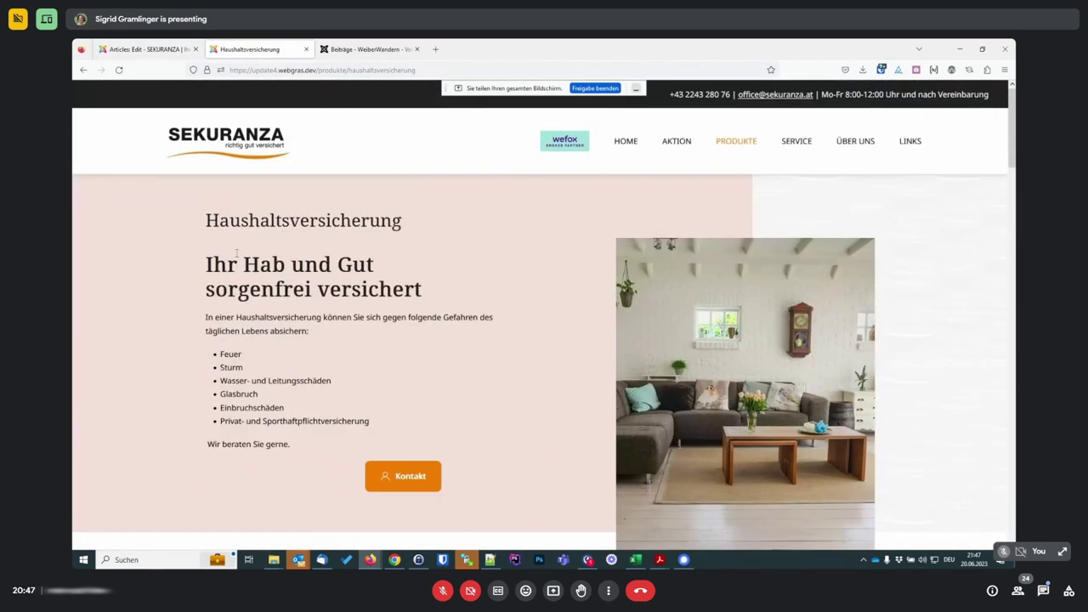
pyautogui.moveTo(205, 264); pyautogui.dragTo(433, 294)
pyautogui.click(161, 50)
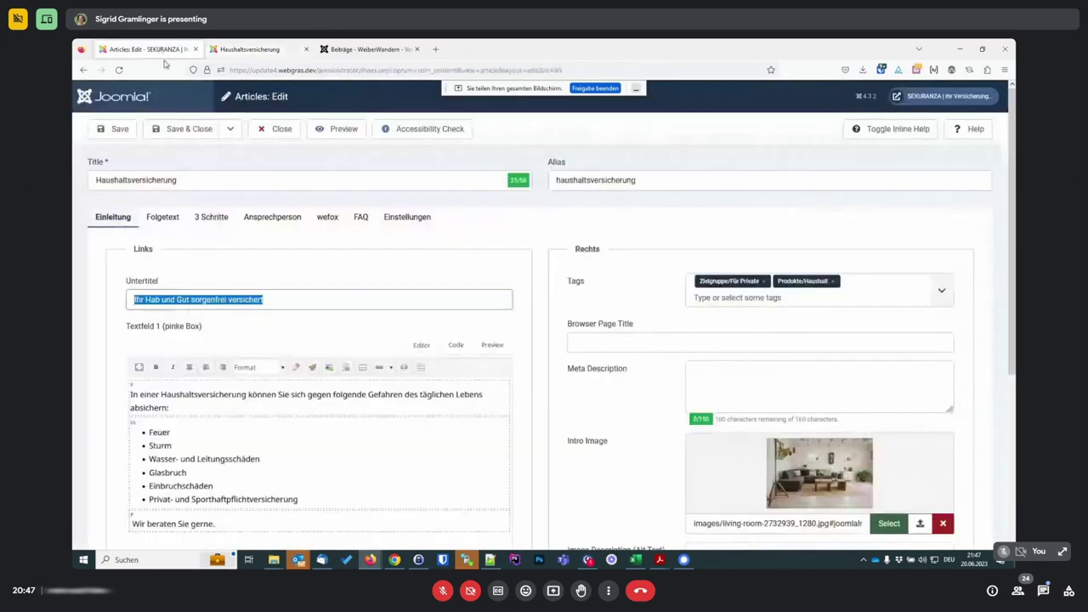
# Inspect the button text field, then show the Folgetext tab
pyautogui.scroll(-3, 221, 518)
pyautogui.moveTo(273, 524); pyautogui.dragTo(198, 498)
pyautogui.click(230, 476)
pyautogui.scroll(3, 439, 366)
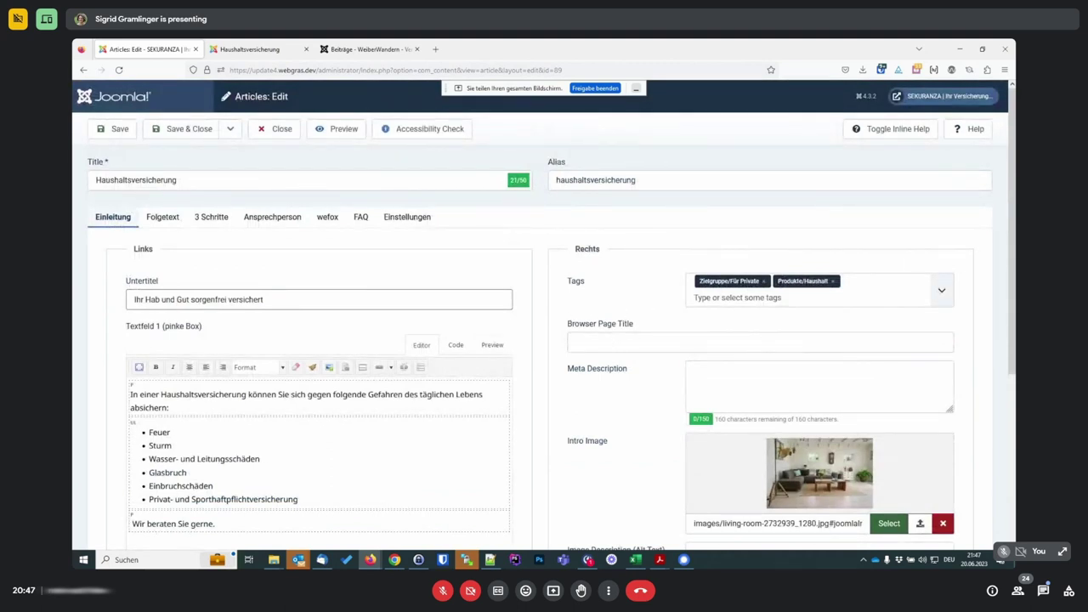
pyautogui.scroll(-2, 659, 399)
pyautogui.scroll(2, 530, 318)
pyautogui.click(161, 216)
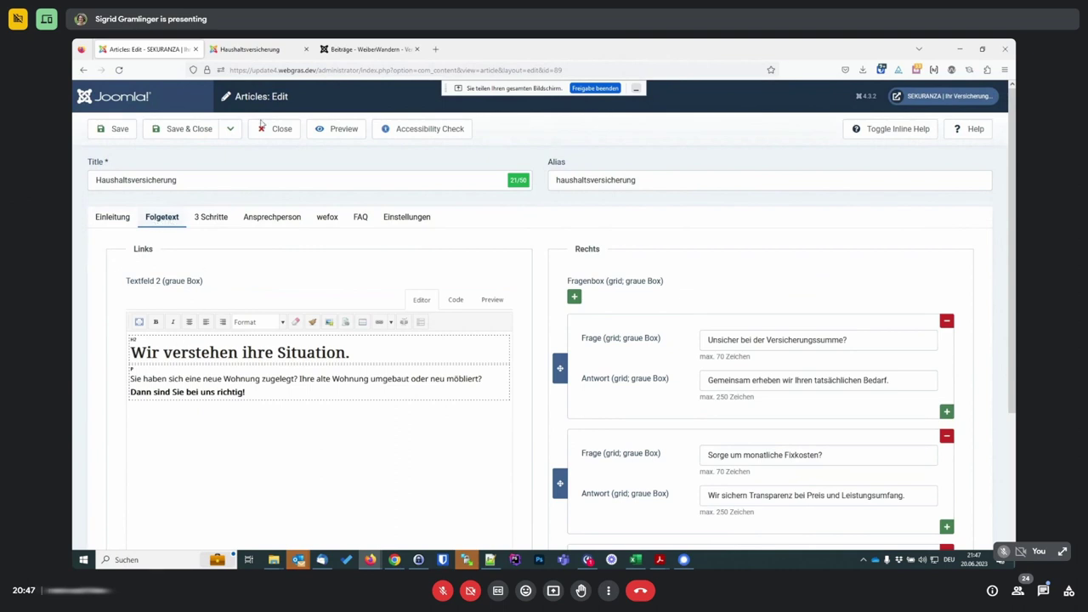
# Find the 'Wir verstehen ihre Situation' text on the live Haushaltsversicherung page
pyautogui.click(249, 49)
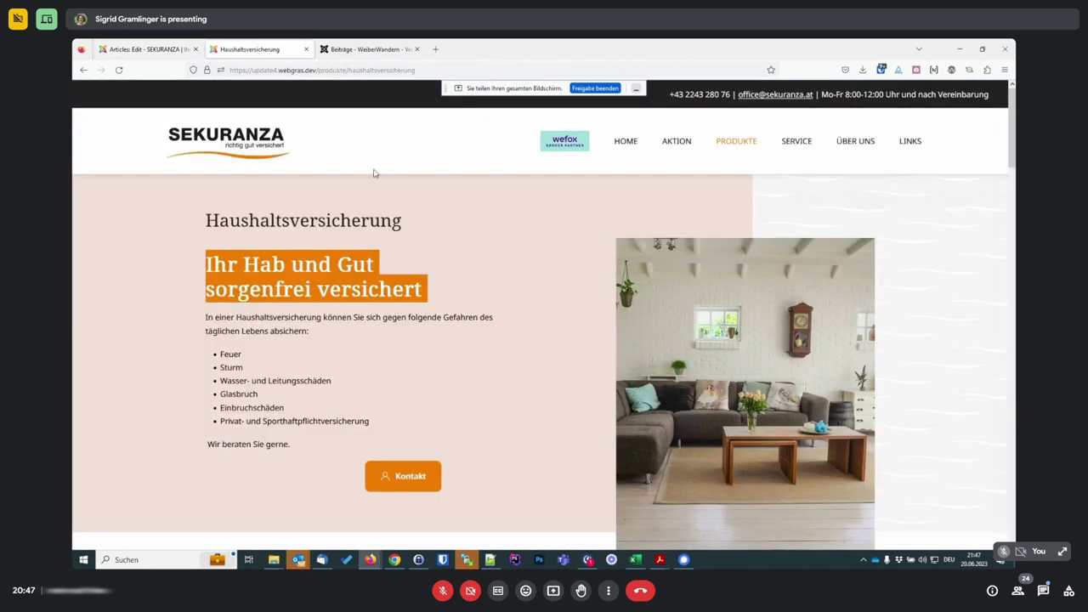
pyautogui.scroll(-5, 381, 182)
pyautogui.moveTo(207, 281); pyautogui.dragTo(321, 359)
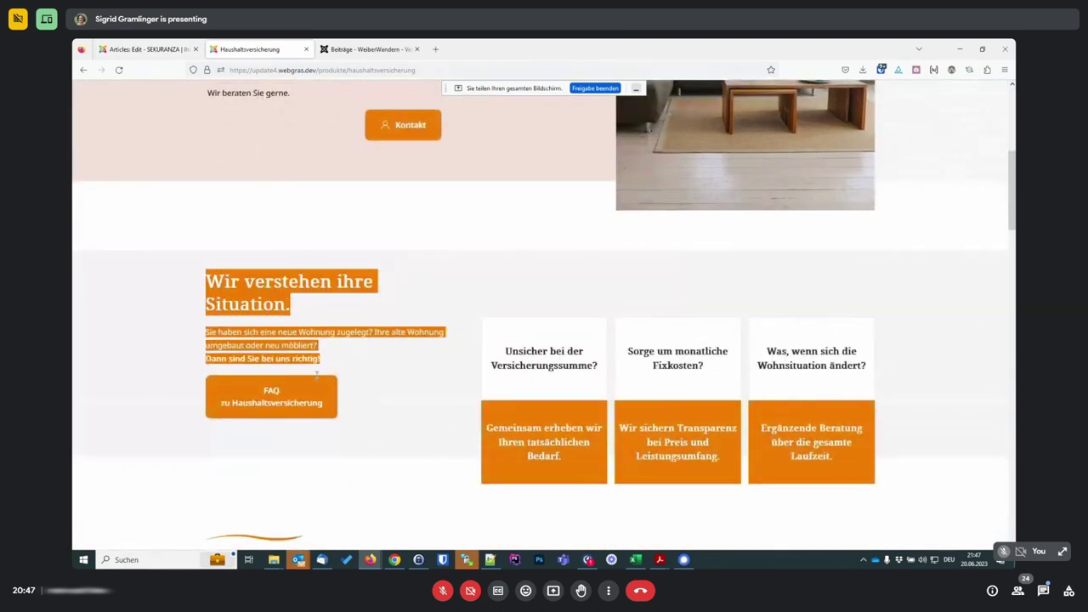
pyautogui.click(148, 49)
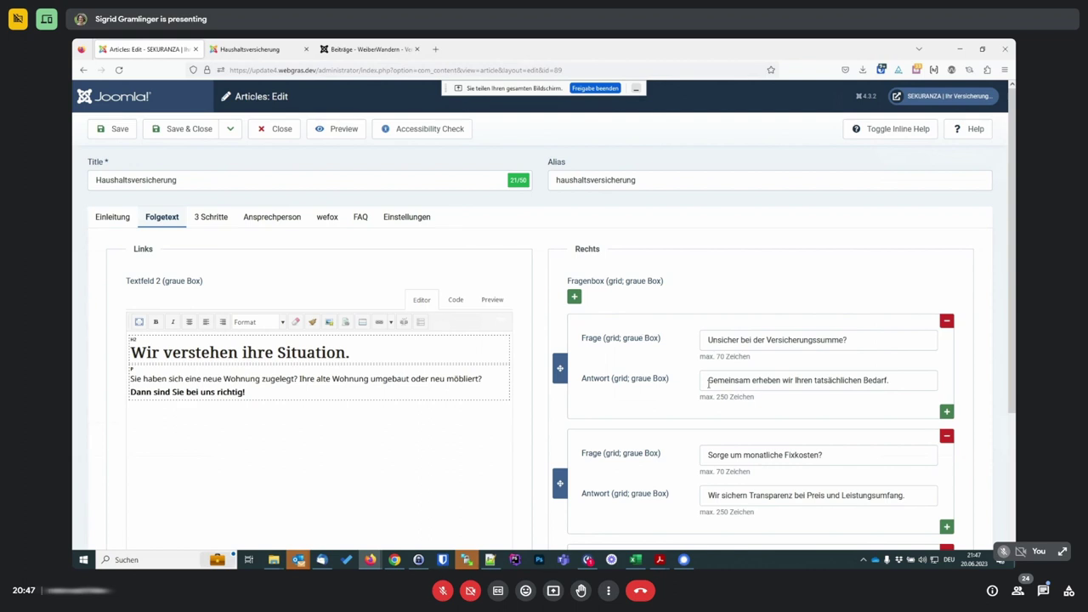
# Match the first Fragenbox question to the live page, then show the 3 Schritte tab
pyautogui.moveTo(710, 339); pyautogui.dragTo(853, 343)
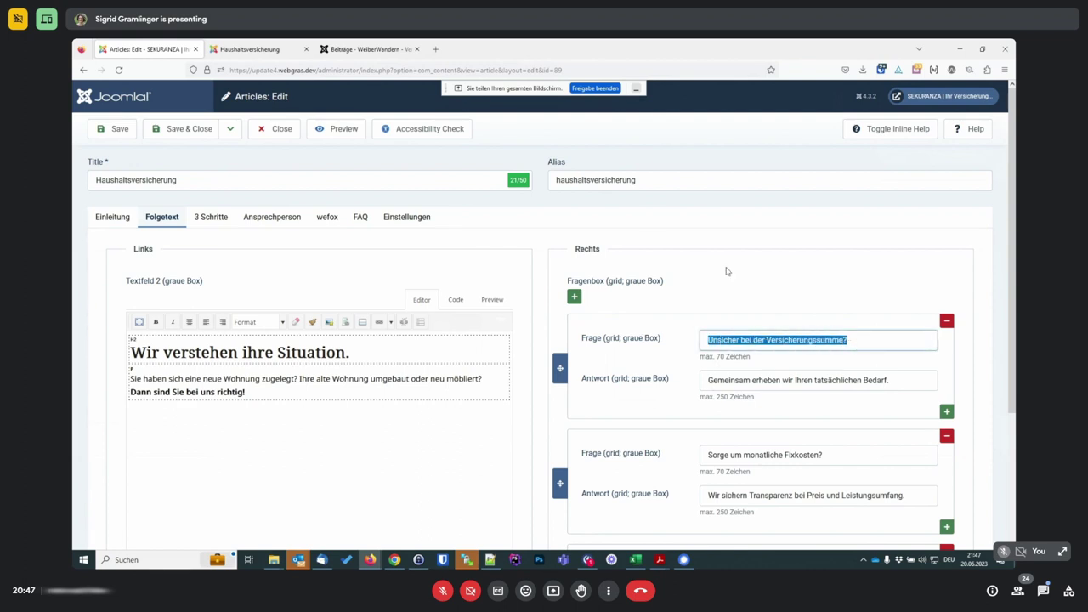
pyautogui.click(249, 48)
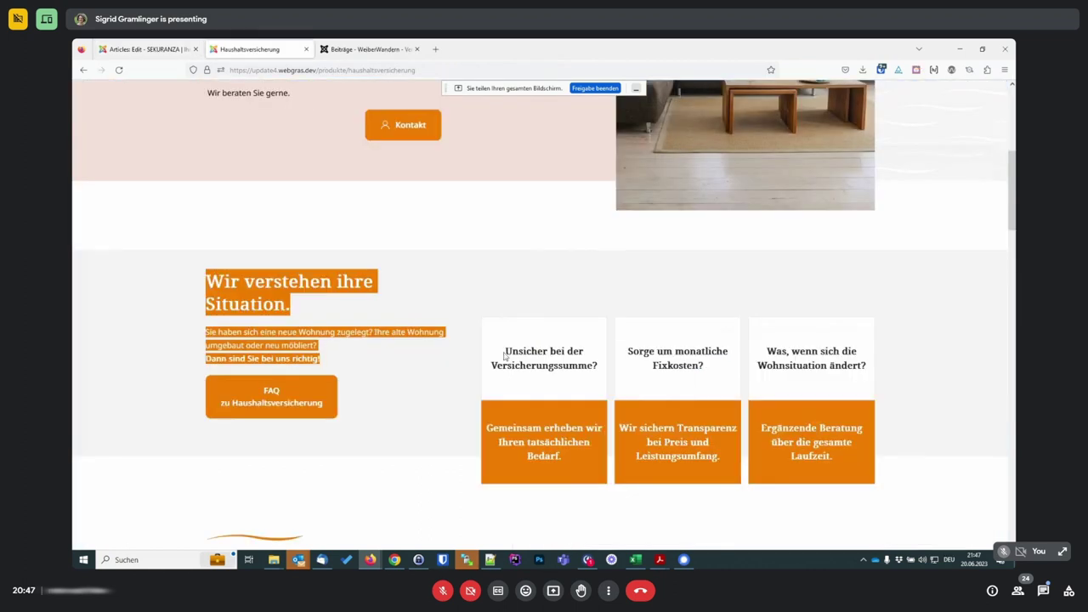
pyautogui.moveTo(505, 355); pyautogui.dragTo(607, 376)
pyautogui.click(162, 49)
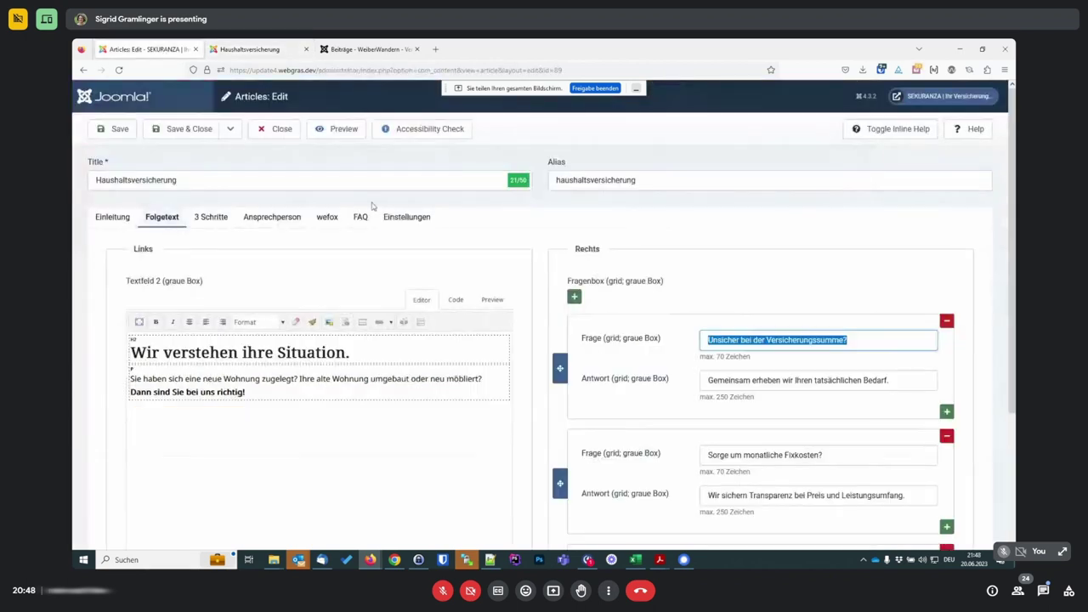
pyautogui.scroll(-3, 696, 361)
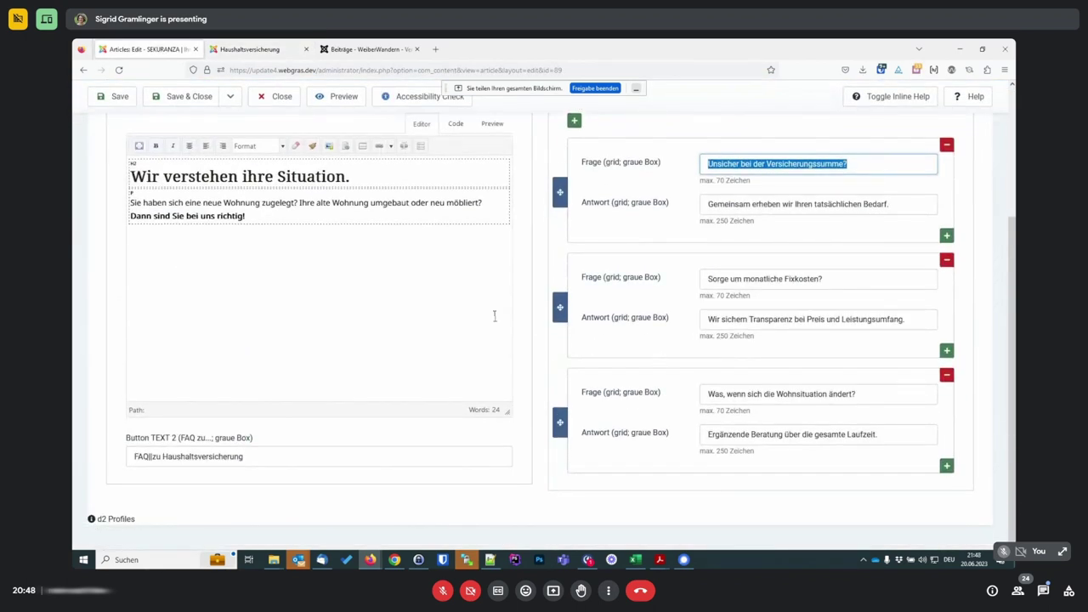
pyautogui.scroll(5, 496, 313)
pyautogui.click(211, 219)
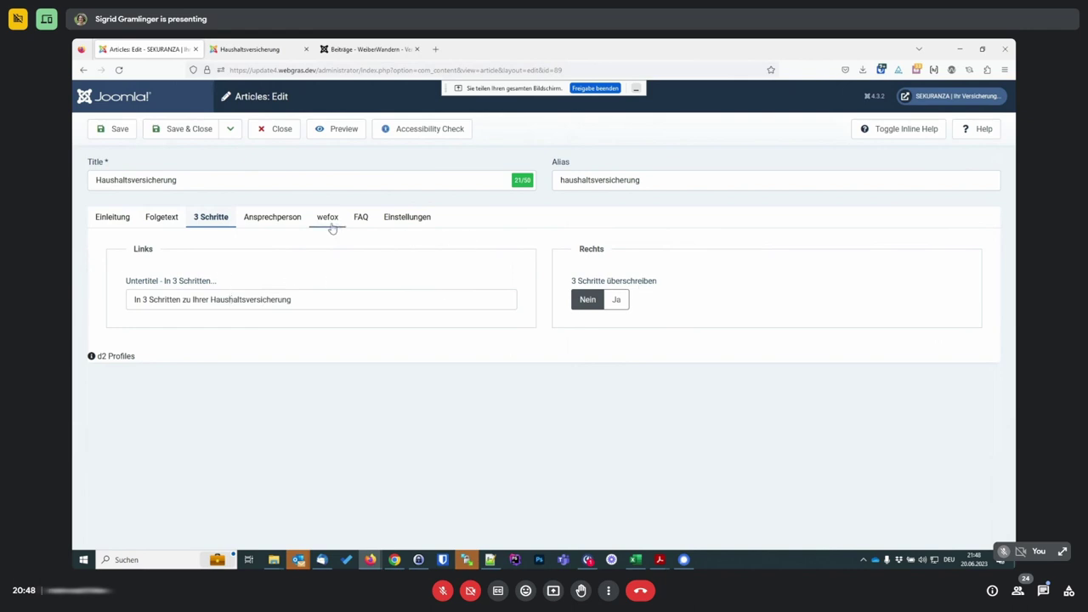
# Check the Ansprechperson contact list, then view the wefox fields
pyautogui.click(282, 219)
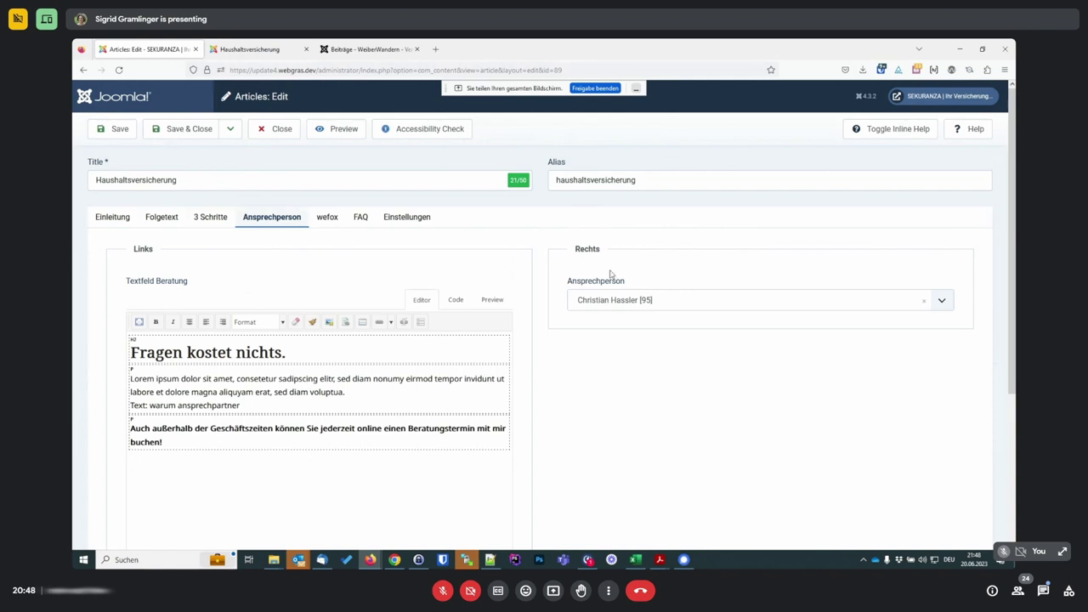
pyautogui.click(617, 302)
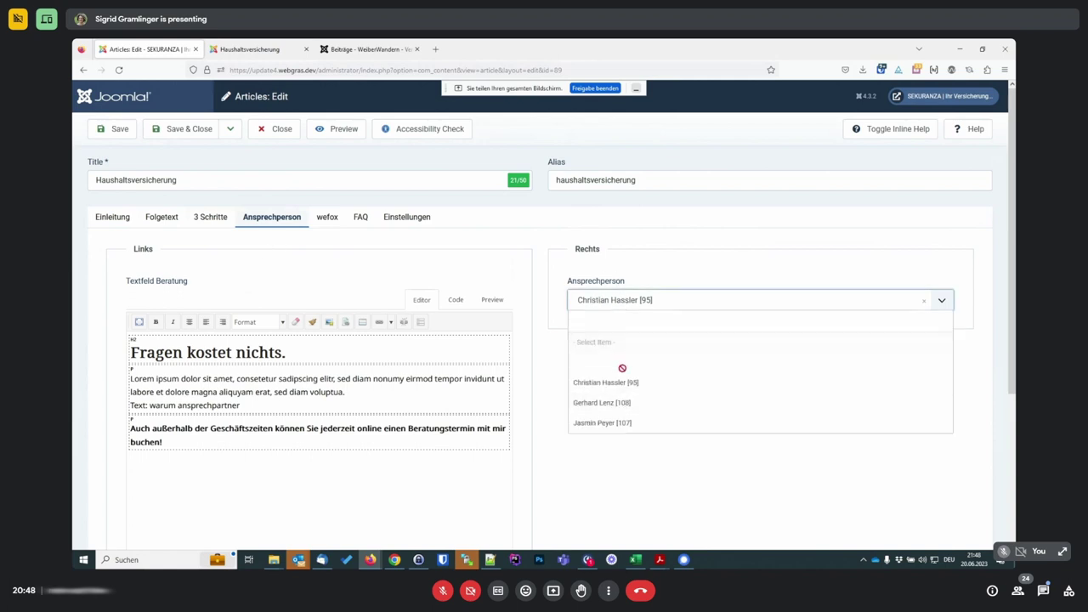
pyautogui.click(327, 218)
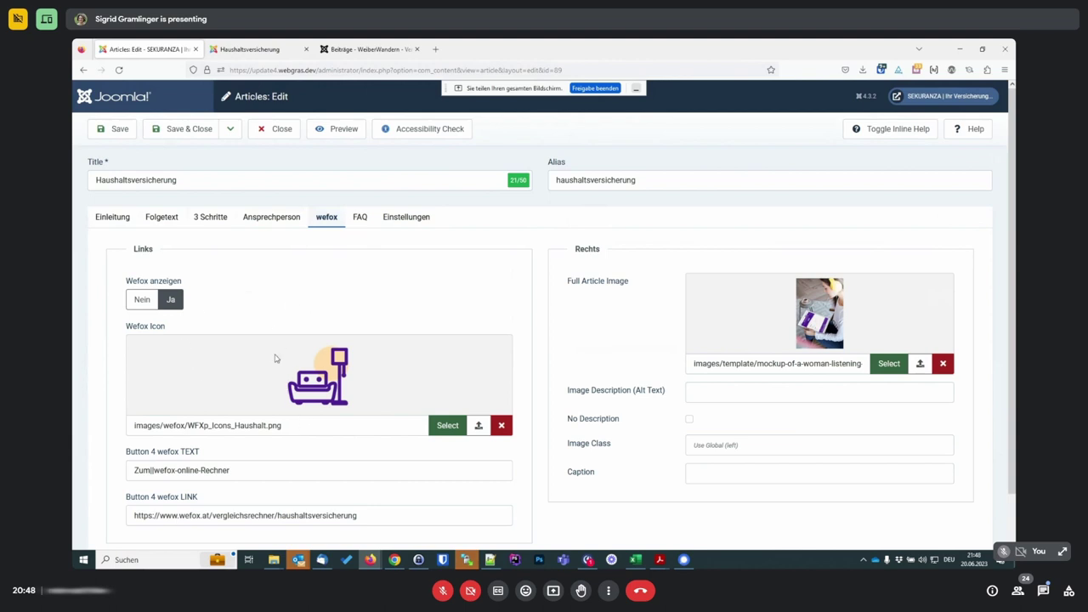
# Review the wefox block on the live Haushaltsversicherung page
pyautogui.hotkey('ctrl', 'Tab')
pyautogui.scroll(-10, 440, 293)
pyautogui.scroll(-5, 440, 293)
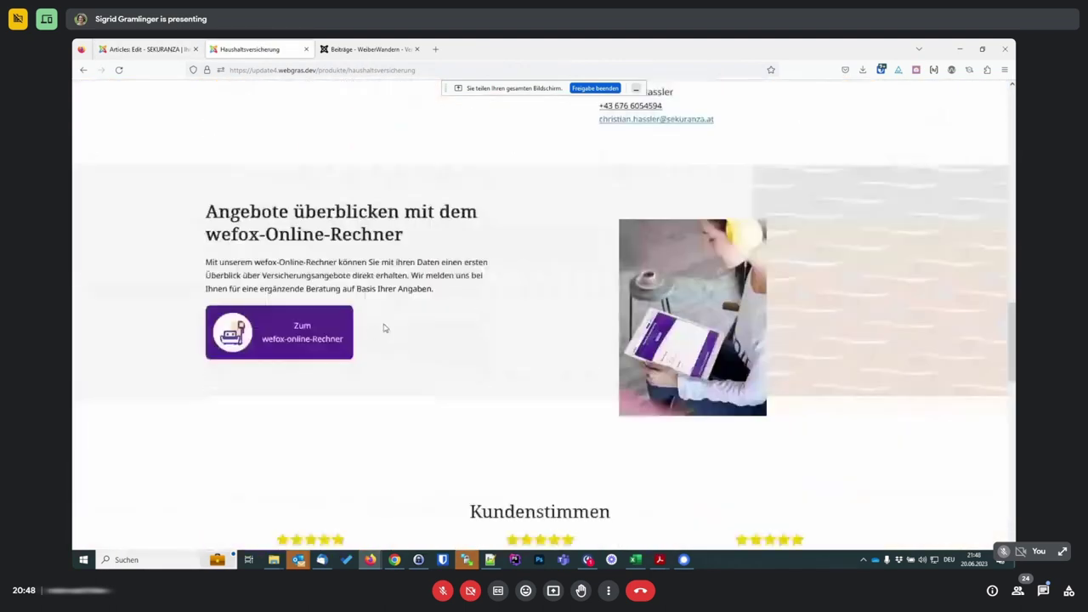
pyautogui.moveTo(212, 211); pyautogui.dragTo(423, 352)
pyautogui.click(430, 323)
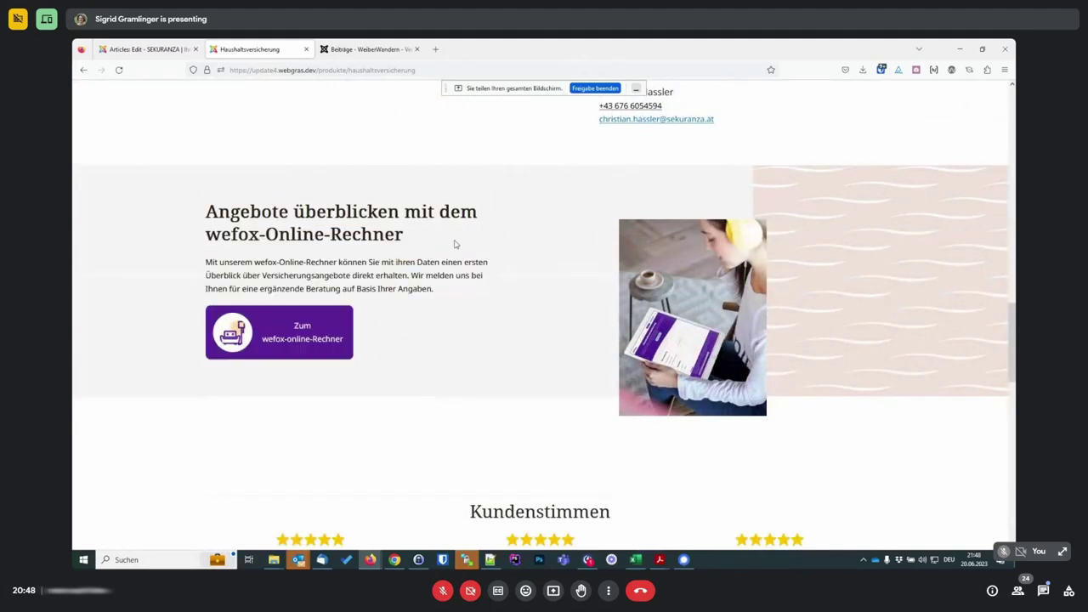
pyautogui.scroll(-3, 451, 222)
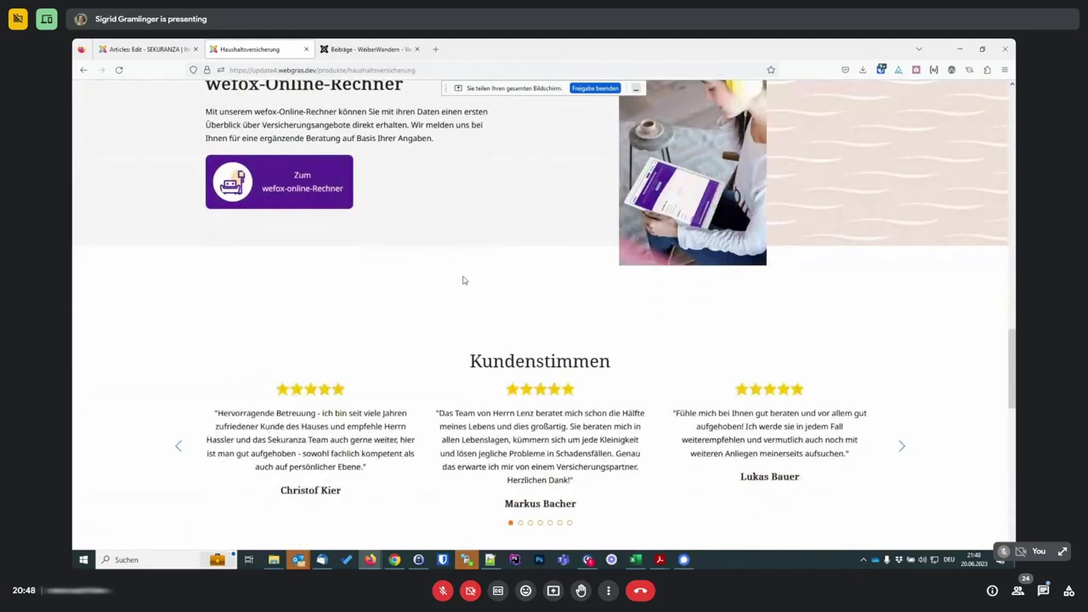
pyautogui.scroll(-4, 395, 194)
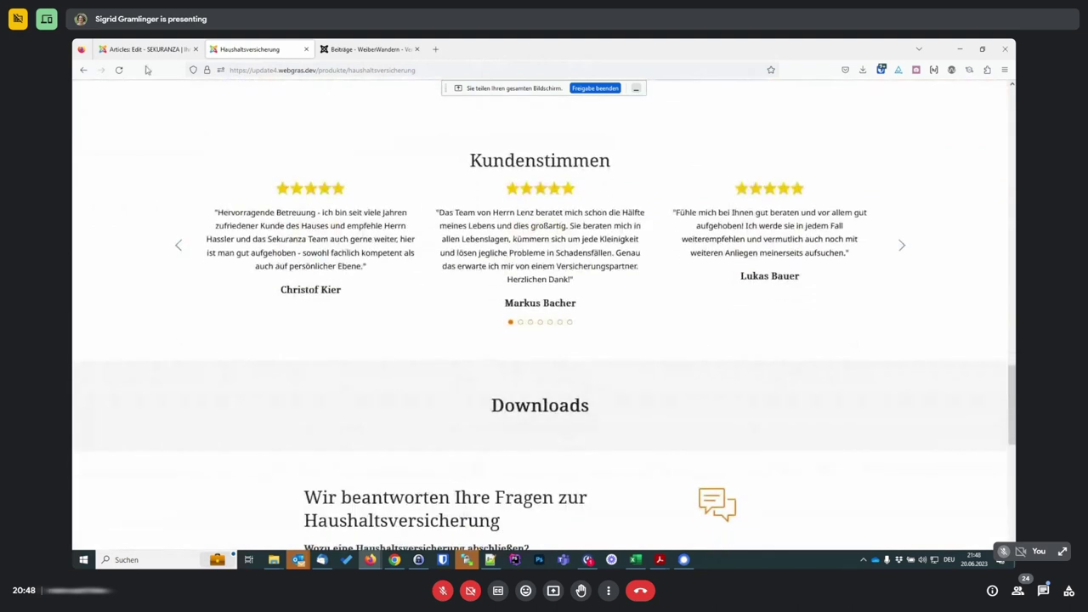
# Browse the article's FAQ questions and answers, then return to the wefox tab
pyautogui.click(146, 49)
pyautogui.click(360, 217)
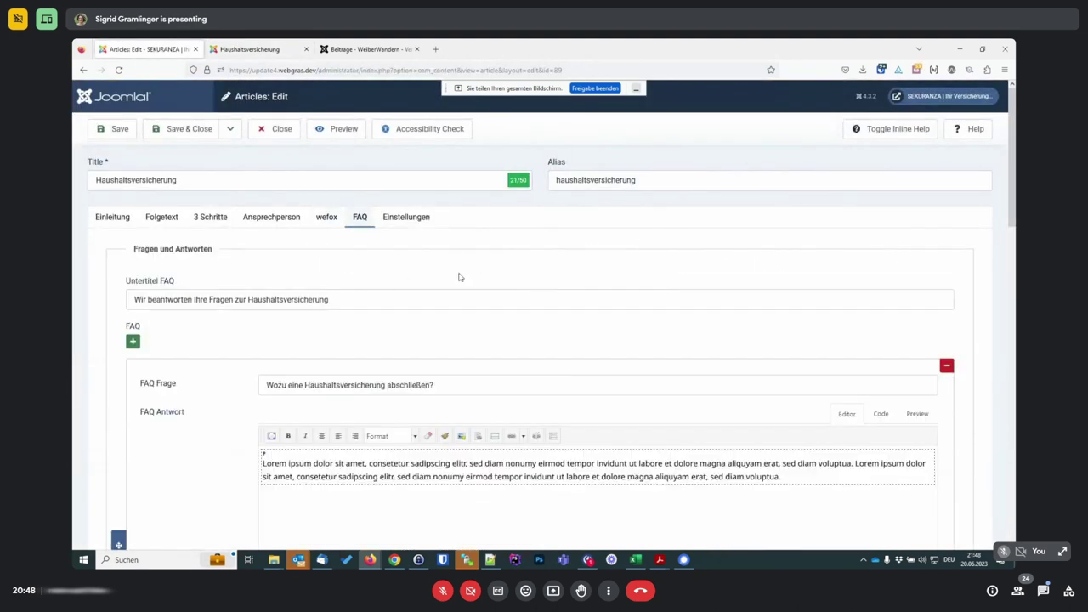
pyautogui.scroll(-10, 260, 333)
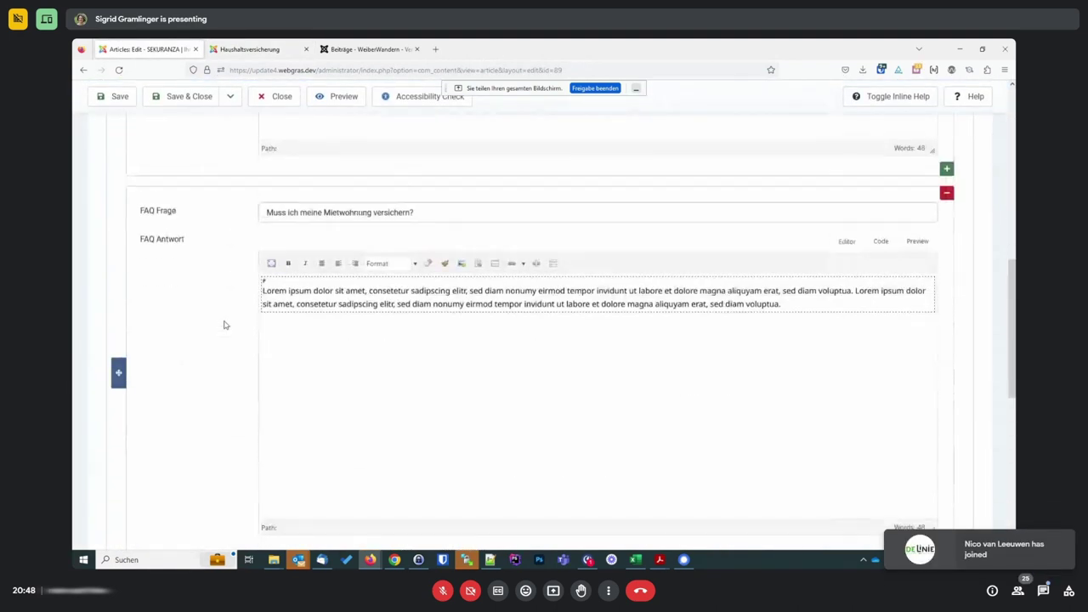
pyautogui.scroll(-3, 222, 324)
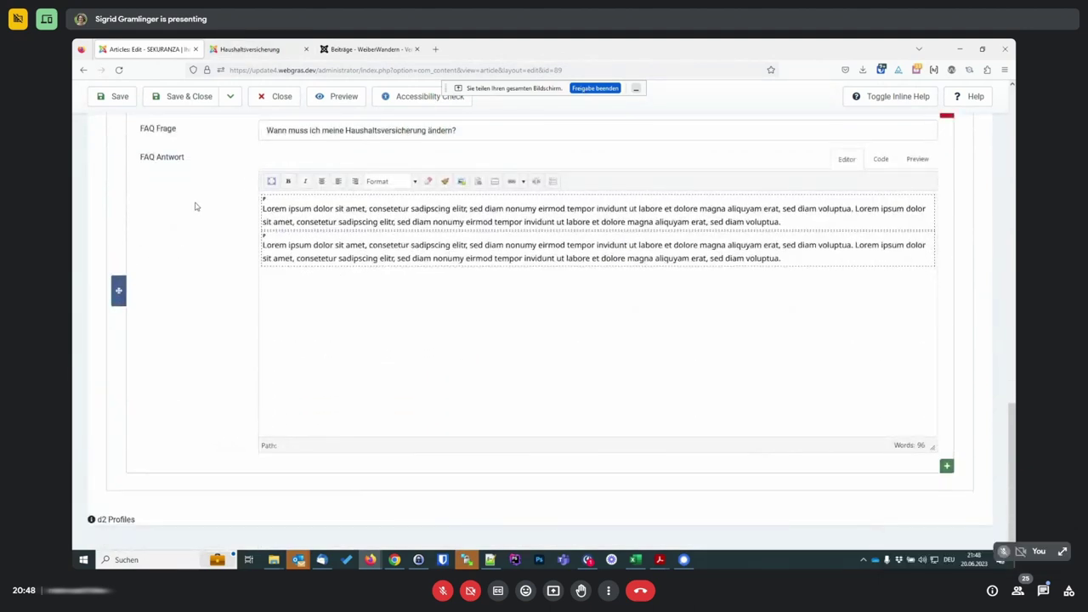
pyautogui.scroll(10, 195, 206)
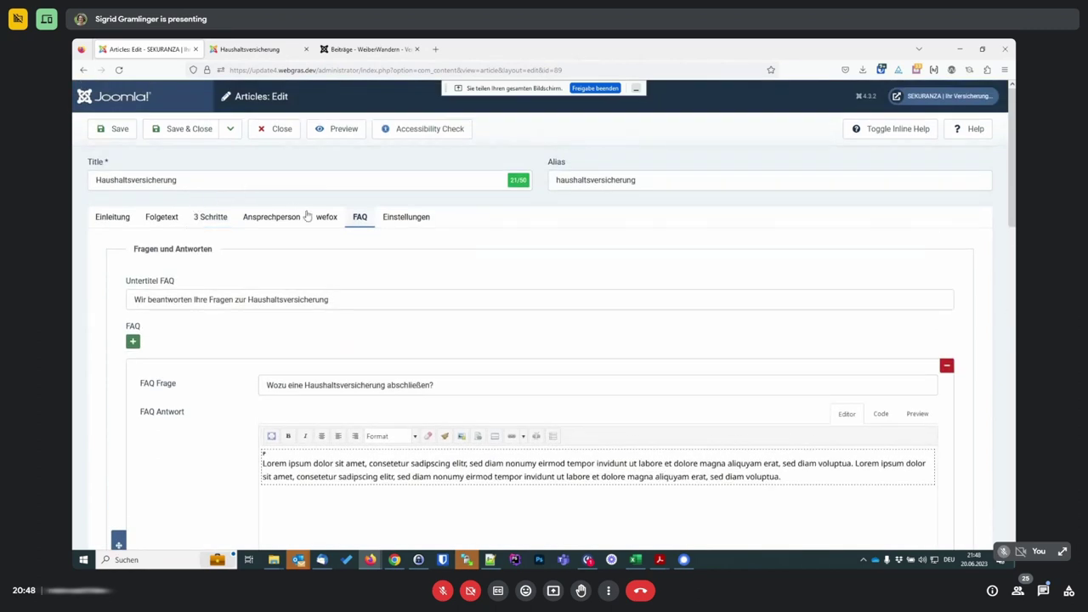
pyautogui.click(327, 217)
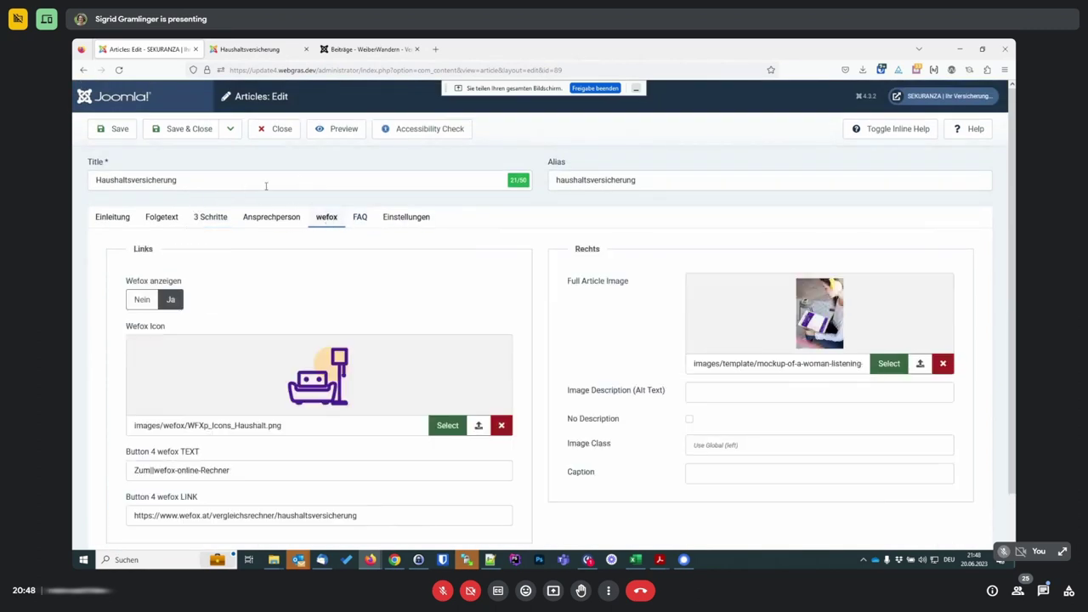
# Toggle Wefox anzeigen between Nein and Ja twice, leaving it on Ja
pyautogui.click(141, 299)
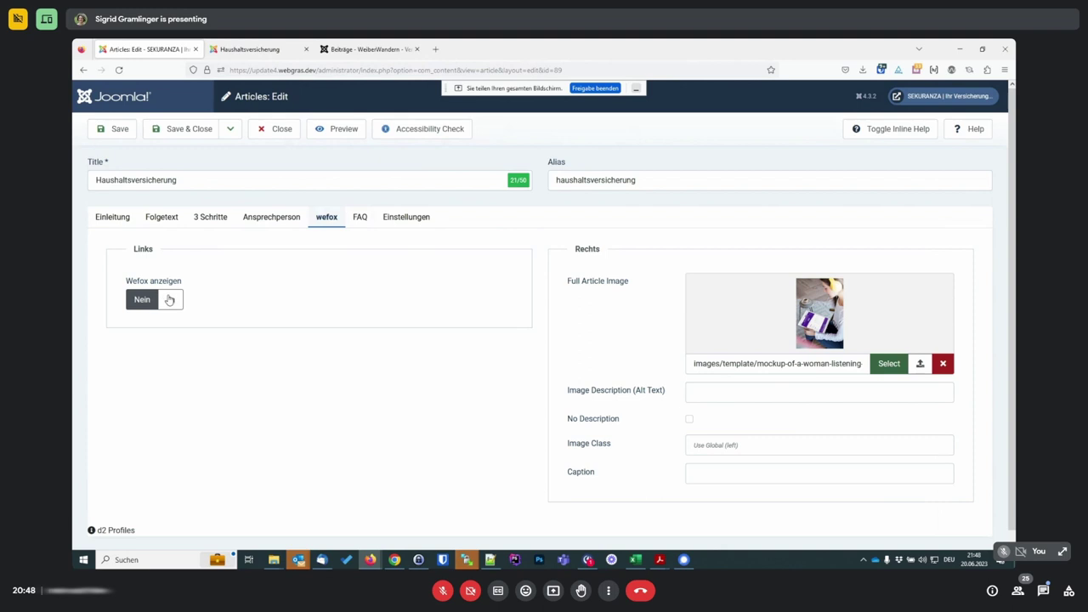
pyautogui.click(170, 299)
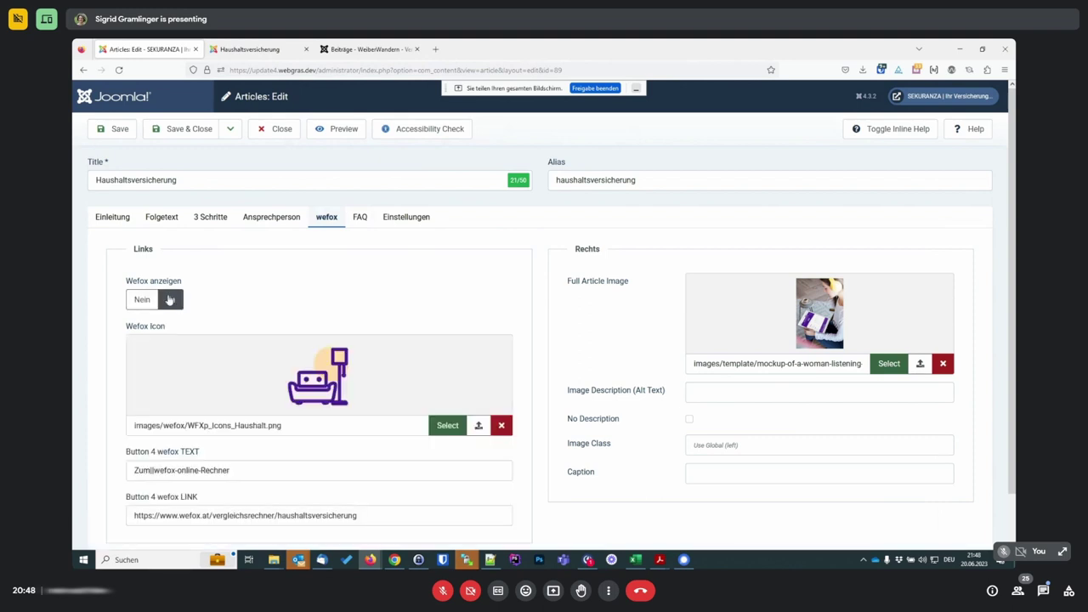
pyautogui.click(146, 299)
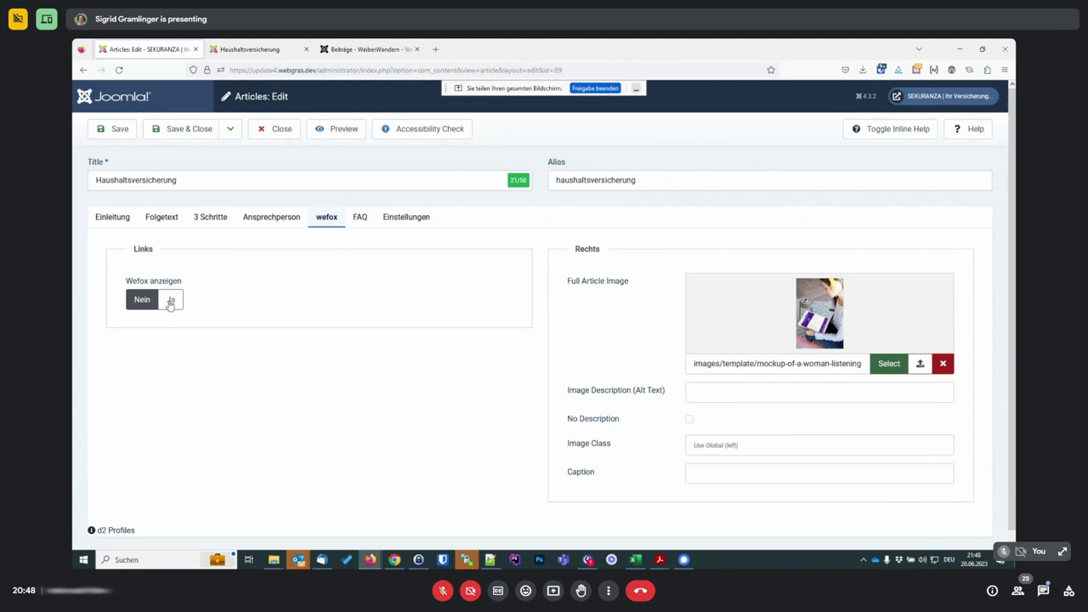
pyautogui.click(173, 300)
# Review the wefox-Online-Rechner section on the live page, then return to the article editor
pyautogui.click(249, 48)
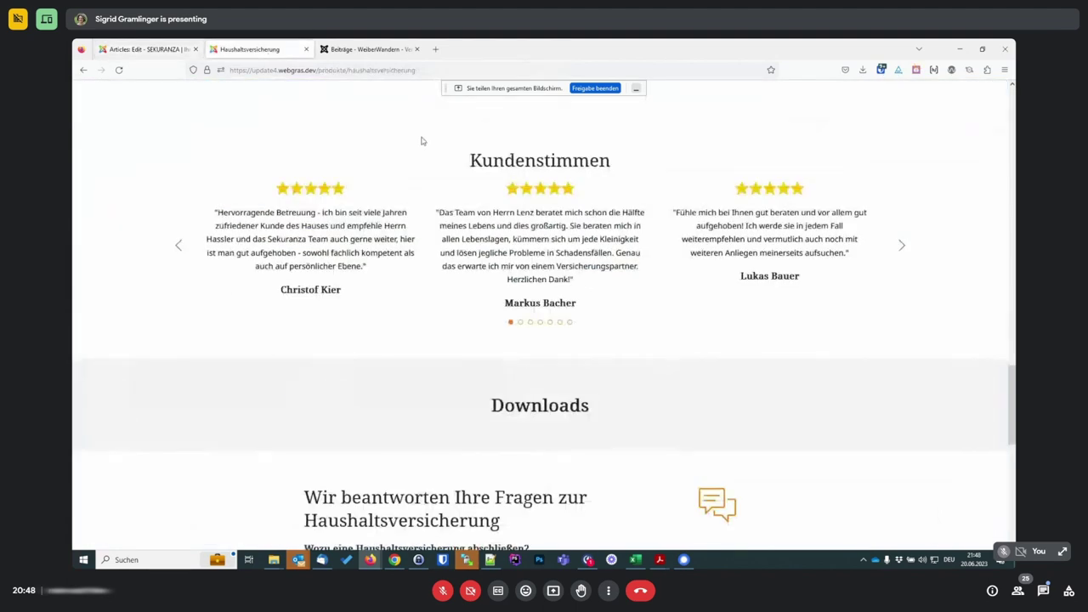
pyautogui.scroll(-6, 437, 167)
pyautogui.scroll(10, 436, 171)
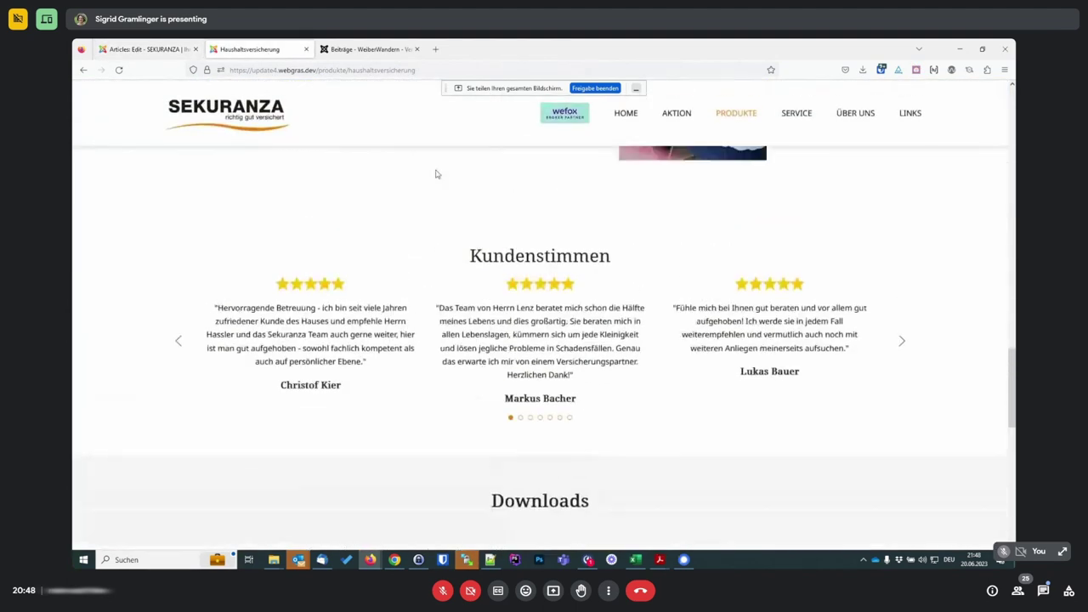
pyautogui.moveTo(215, 213); pyautogui.dragTo(512, 306)
pyautogui.click(512, 304)
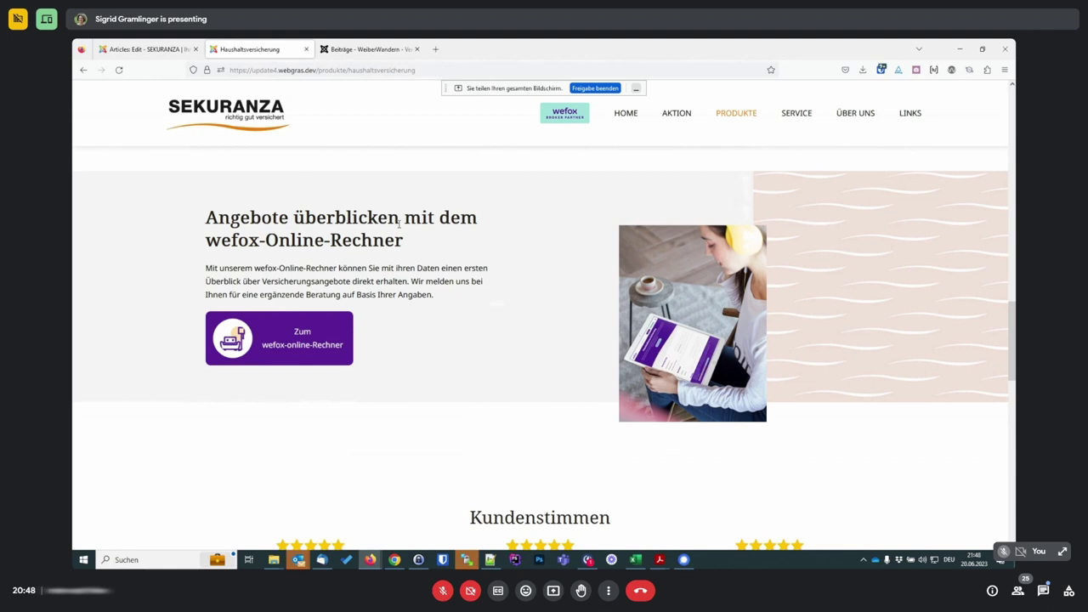
pyautogui.scroll(1, 398, 224)
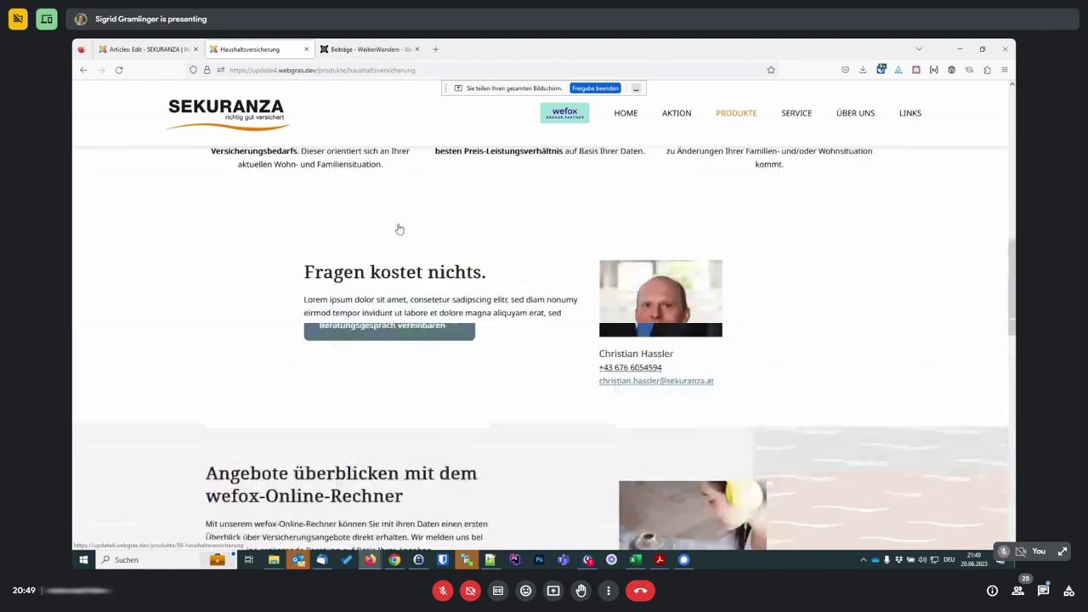
pyautogui.scroll(10, 400, 230)
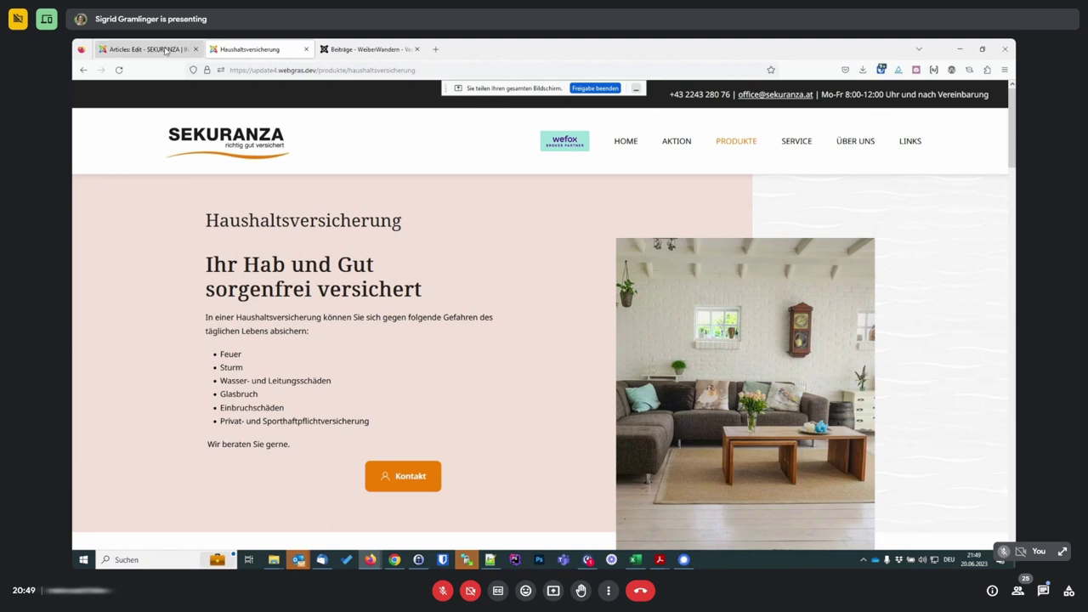
pyautogui.click(166, 51)
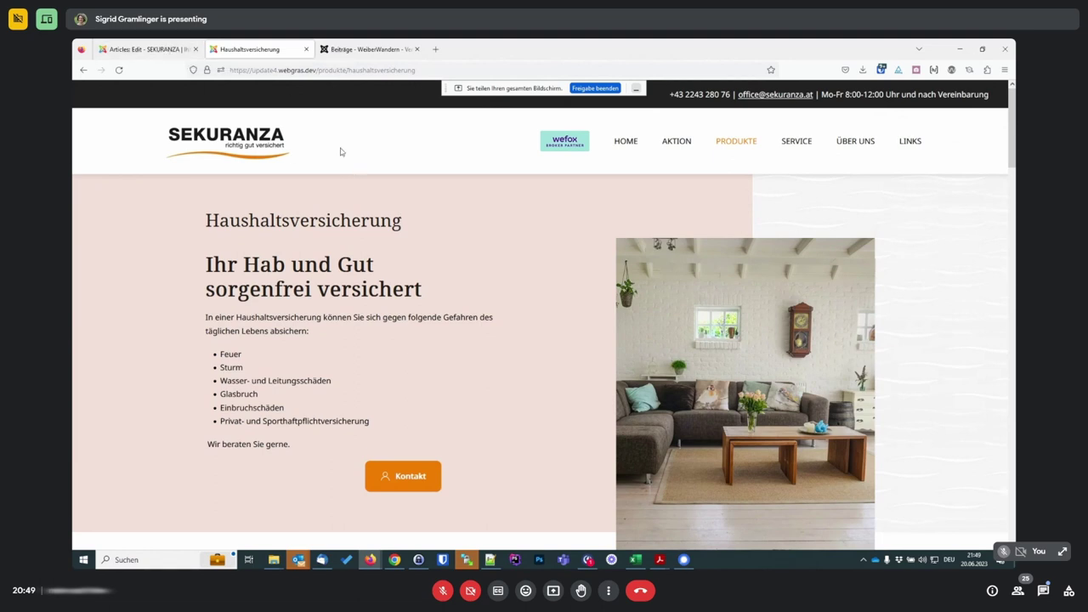
# Browse the Haushaltsversicherung article's Ansprechperson, 3 Schritte and Folgetext tabs
pyautogui.scroll(-2, 544, 240)
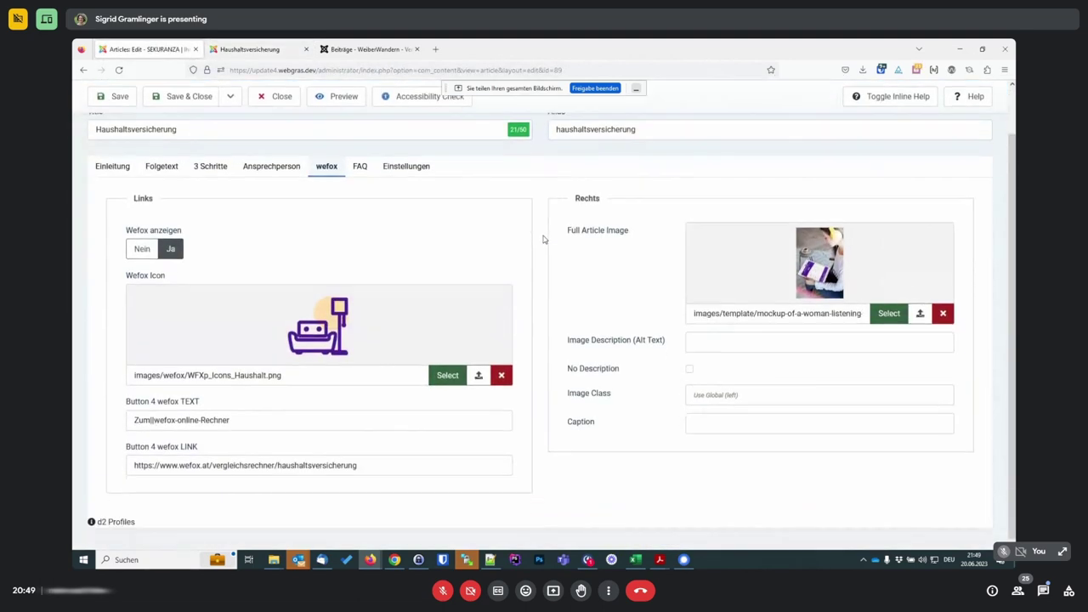
pyautogui.scroll(2, 544, 239)
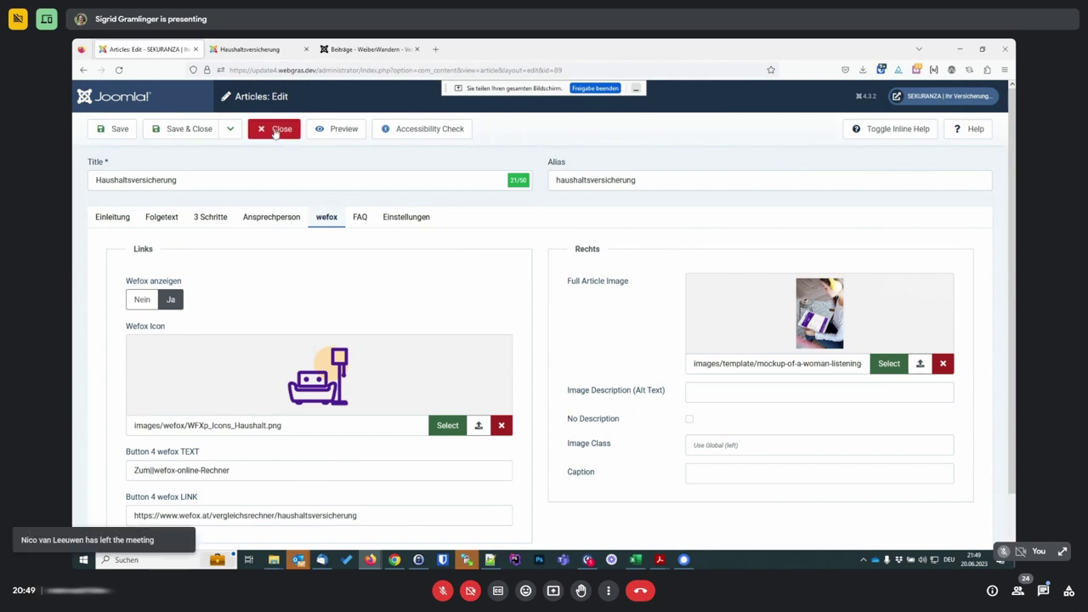
pyautogui.click(265, 216)
pyautogui.click(210, 216)
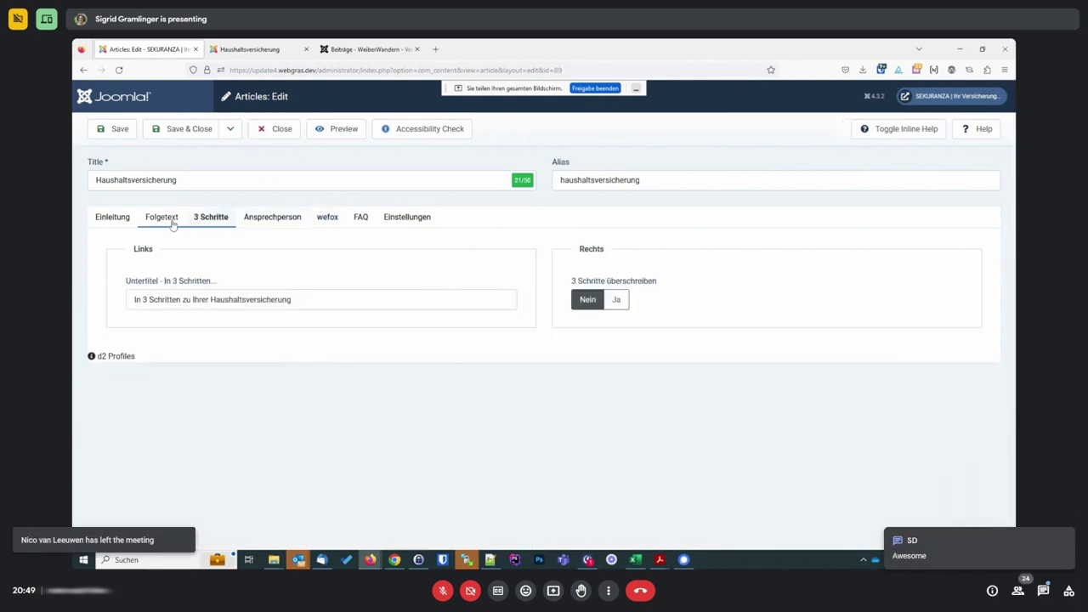
pyautogui.click(161, 217)
# Toggle '3 Schritte überschreiben' to Ja and back to Nein, then show the Einleitung fields
pyautogui.click(210, 218)
pyautogui.click(617, 299)
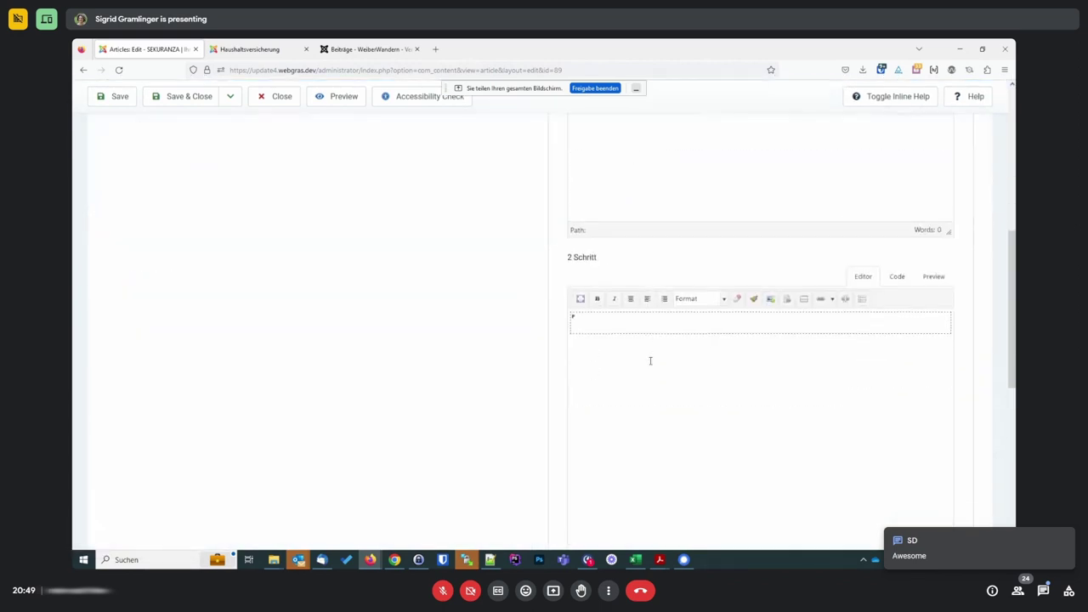
pyautogui.click(587, 301)
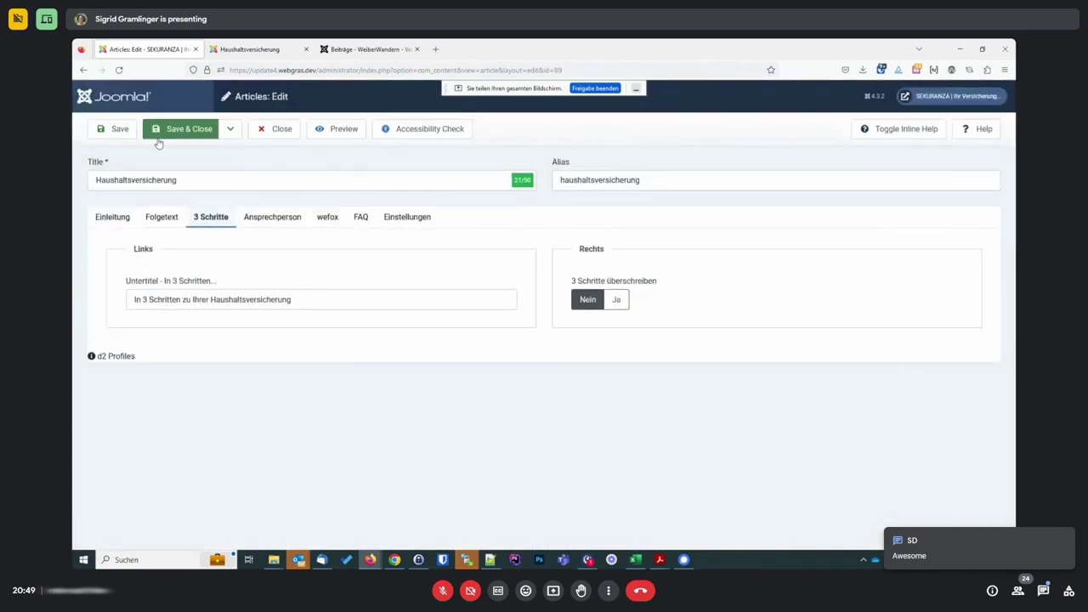
pyautogui.click(161, 217)
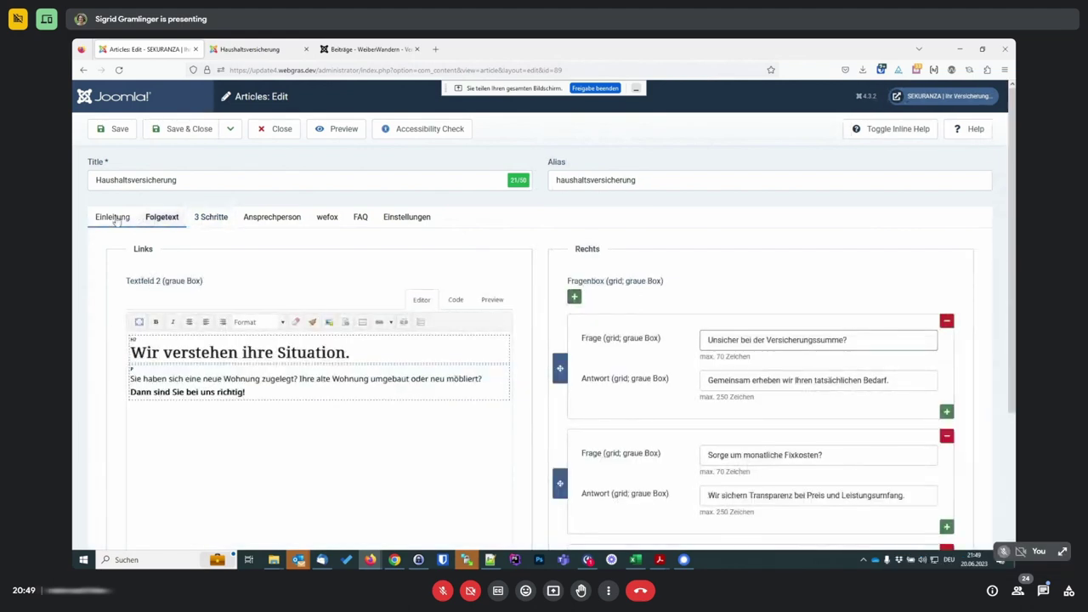
pyautogui.click(113, 218)
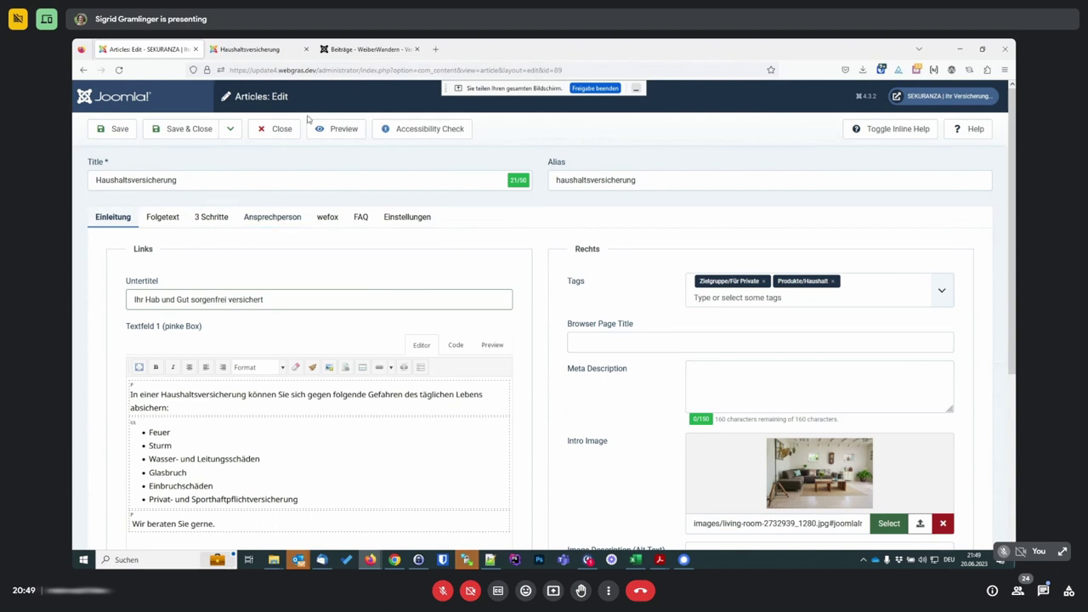
# Switch to the WeiberWandern article list and filter it to the Bücher category
pyautogui.click(357, 50)
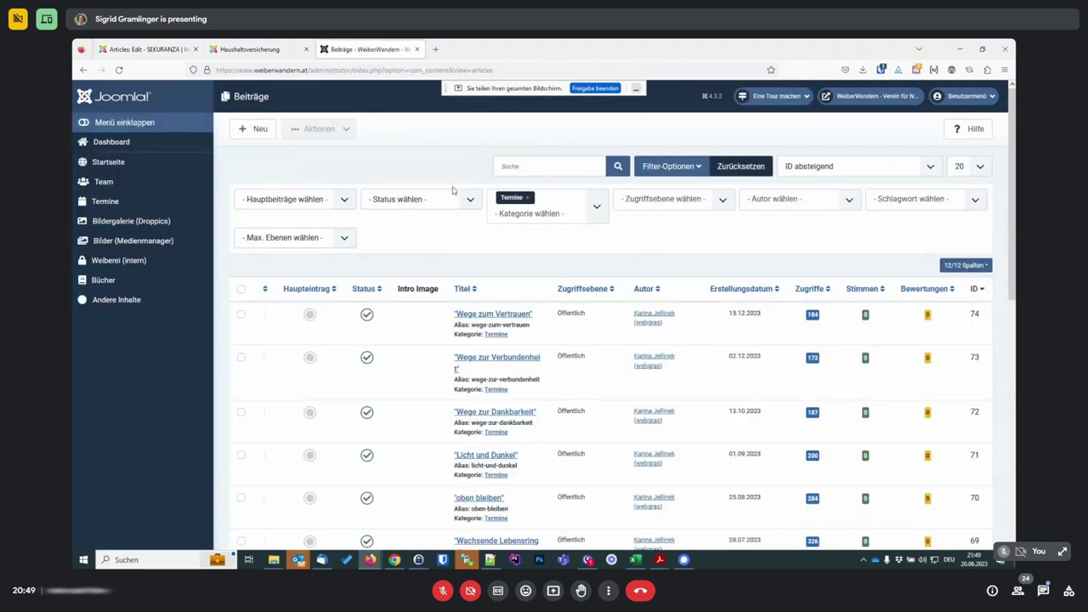
pyautogui.scroll(-3, 510, 221)
pyautogui.scroll(3, 510, 230)
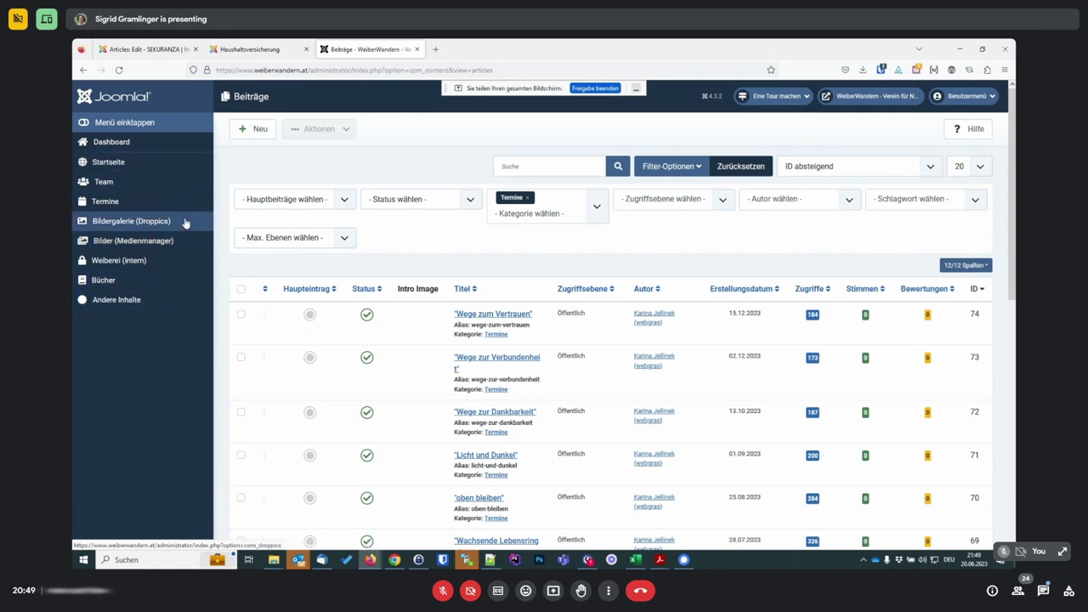
pyautogui.click(102, 280)
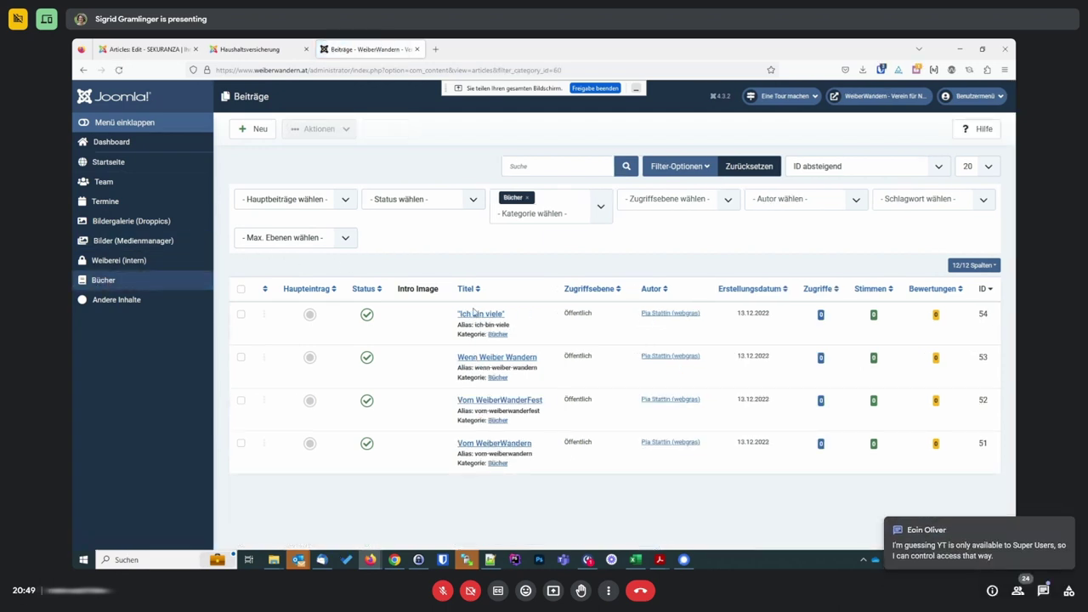
# Open 'Ich bin viele', inspect its Inhalt and Details tabs, then close it
pyautogui.click(476, 314)
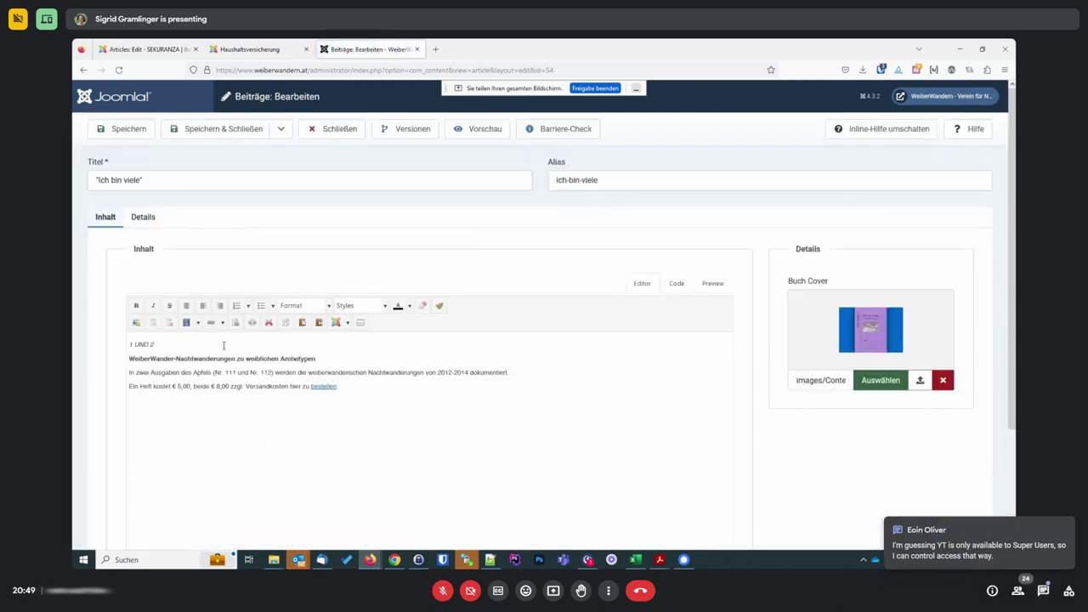
pyautogui.moveTo(149, 342); pyautogui.dragTo(247, 372)
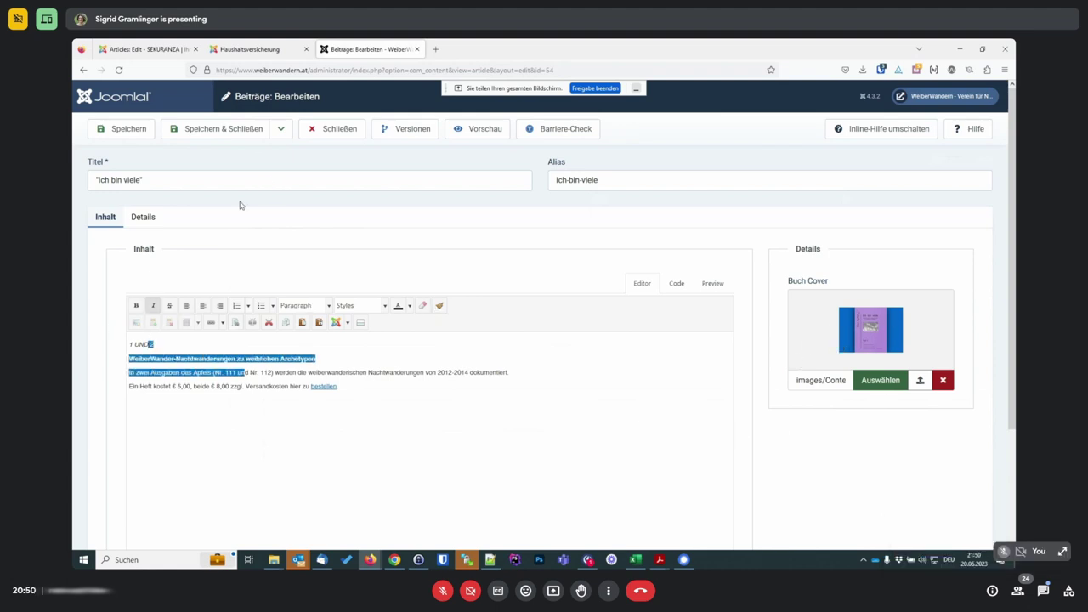
pyautogui.click(141, 218)
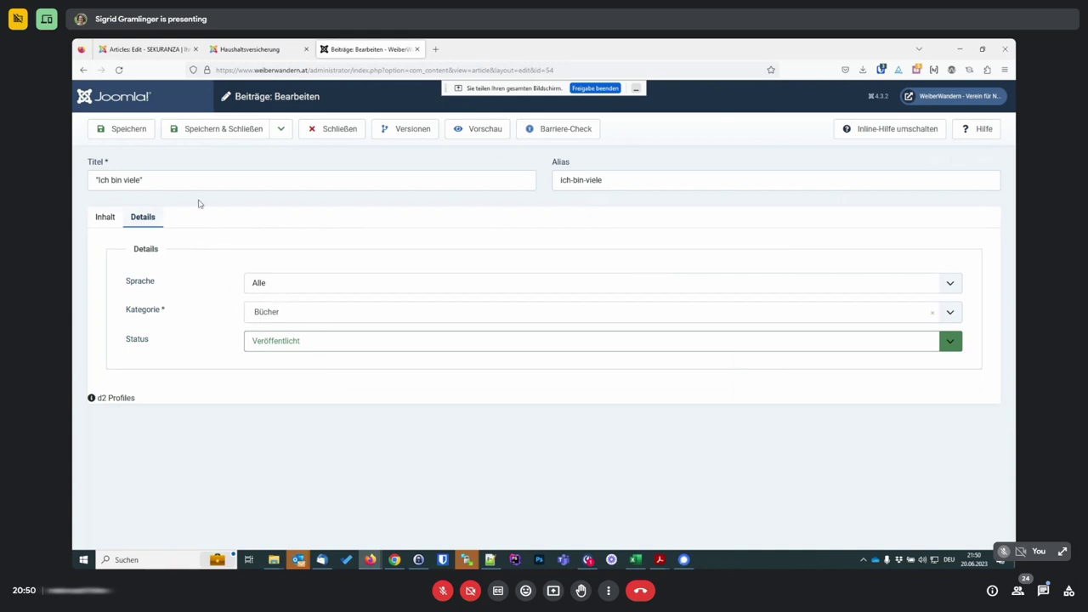
pyautogui.click(105, 218)
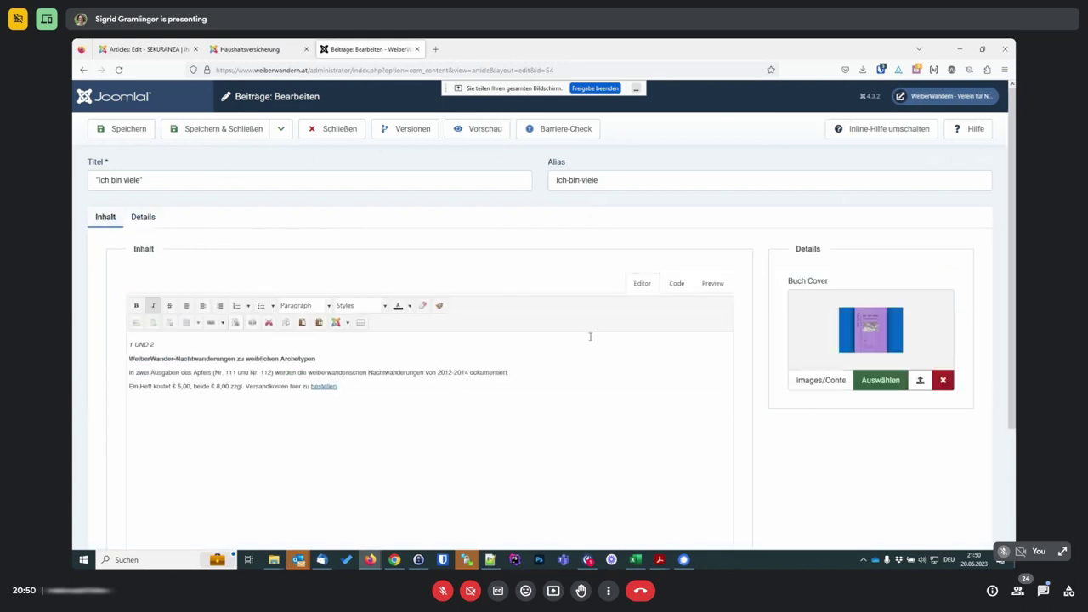
pyautogui.scroll(-3, 590, 337)
pyautogui.scroll(3, 608, 368)
pyautogui.click(343, 134)
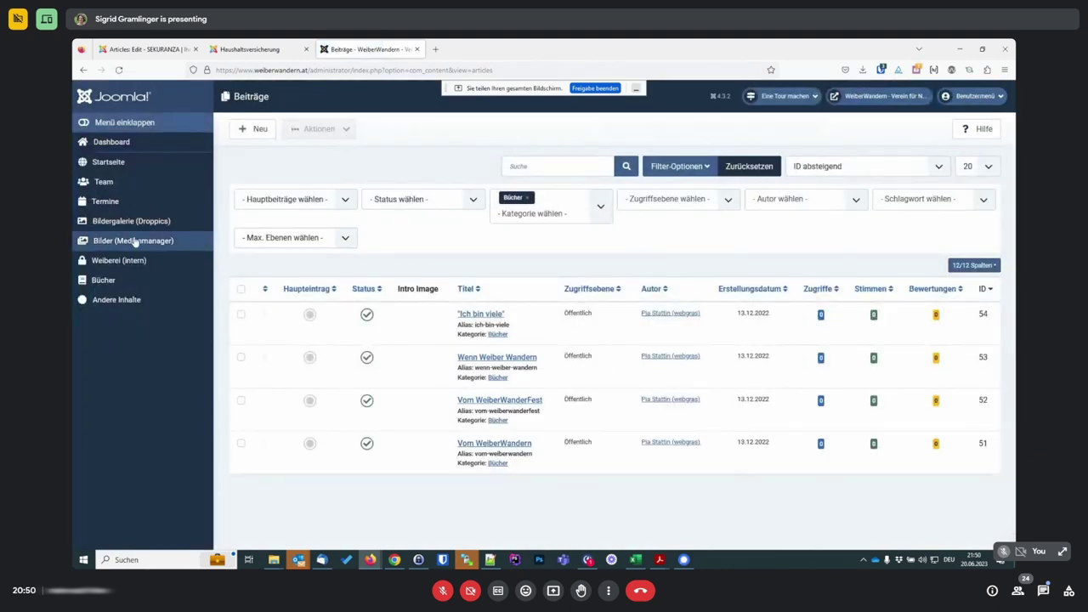
# Filter to Termine, open 'Wachsende Lebensringe', scroll through its edit form and close it
pyautogui.click(106, 201)
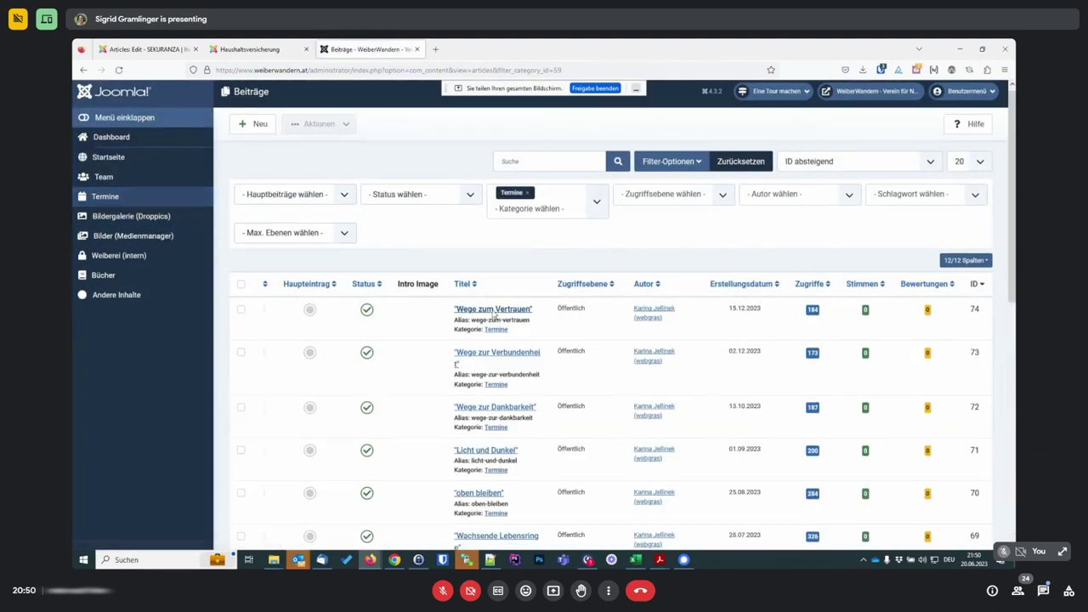
pyautogui.scroll(-2, 491, 347)
pyautogui.click(491, 343)
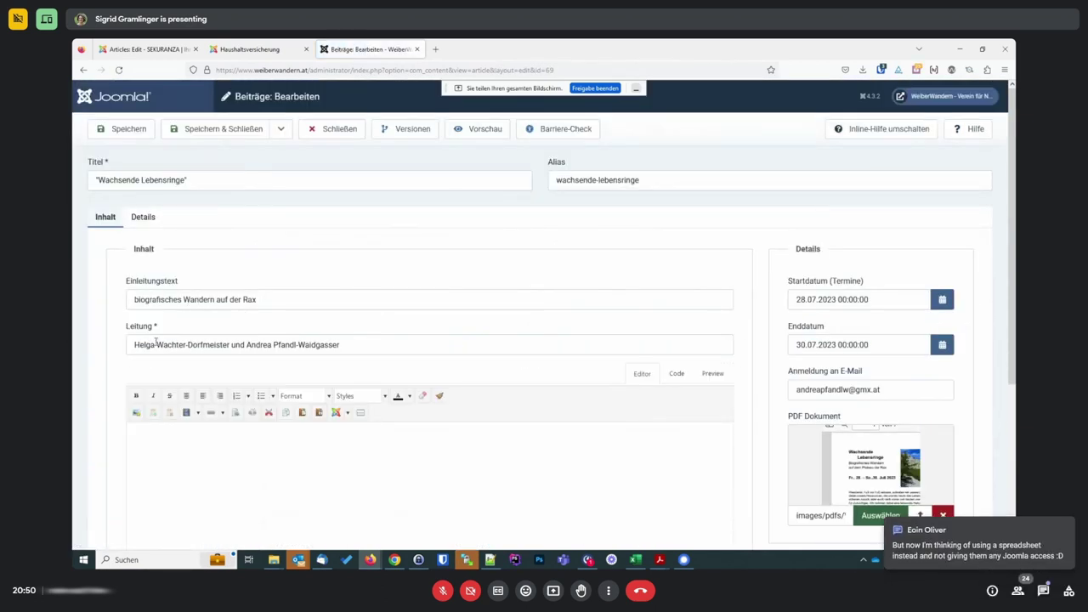
pyautogui.scroll(-3, 296, 359)
pyautogui.scroll(3, 595, 370)
pyautogui.scroll(-5, 834, 391)
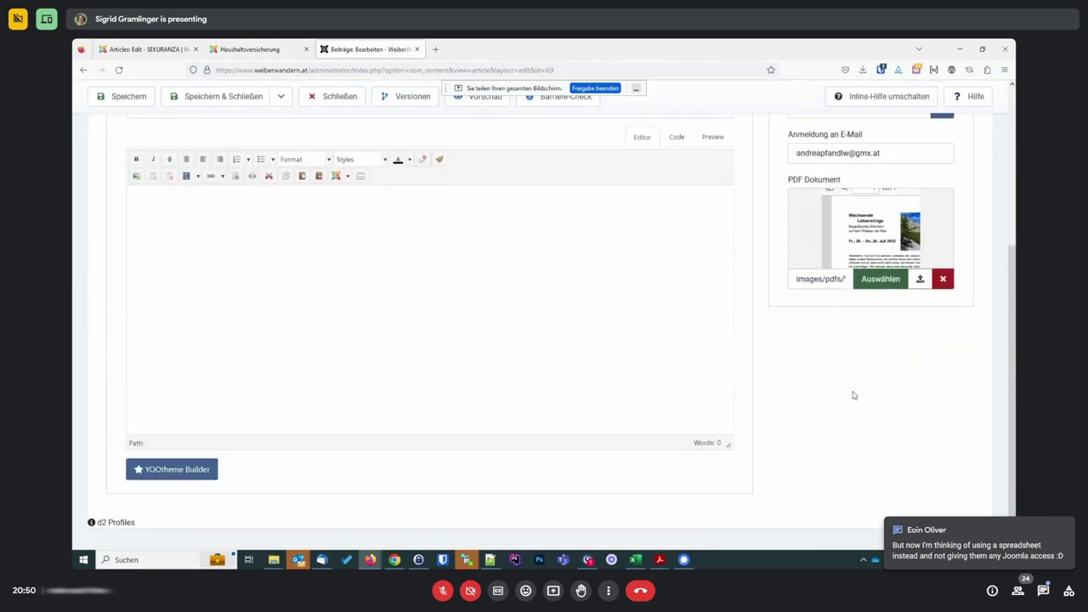
pyautogui.scroll(5, 850, 393)
pyautogui.click(334, 129)
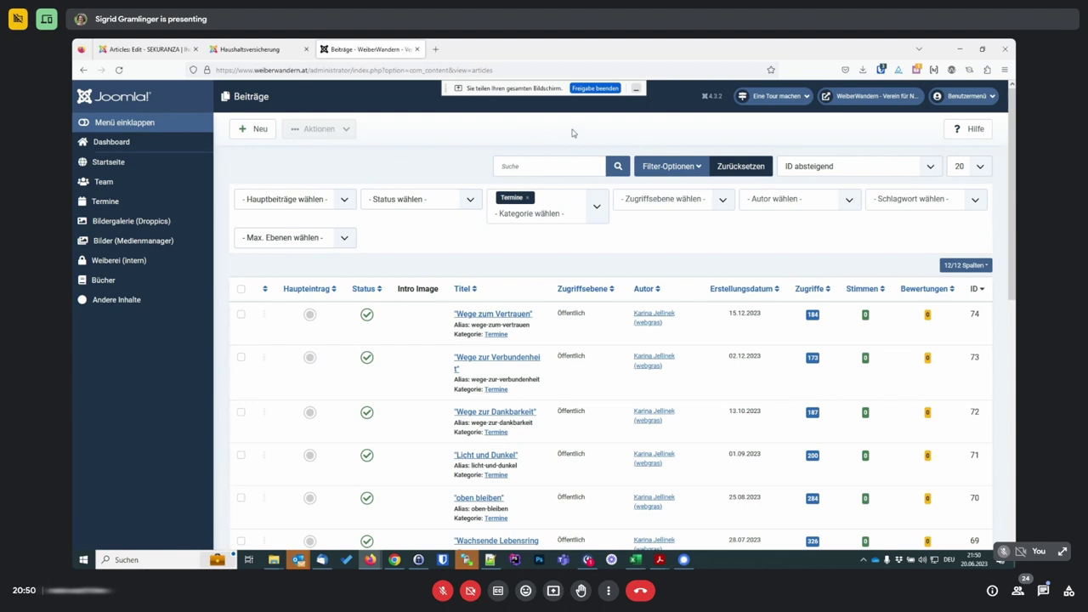
# Stop sharing the Joomla administrator screen in the Meet call
pyautogui.click(594, 88)
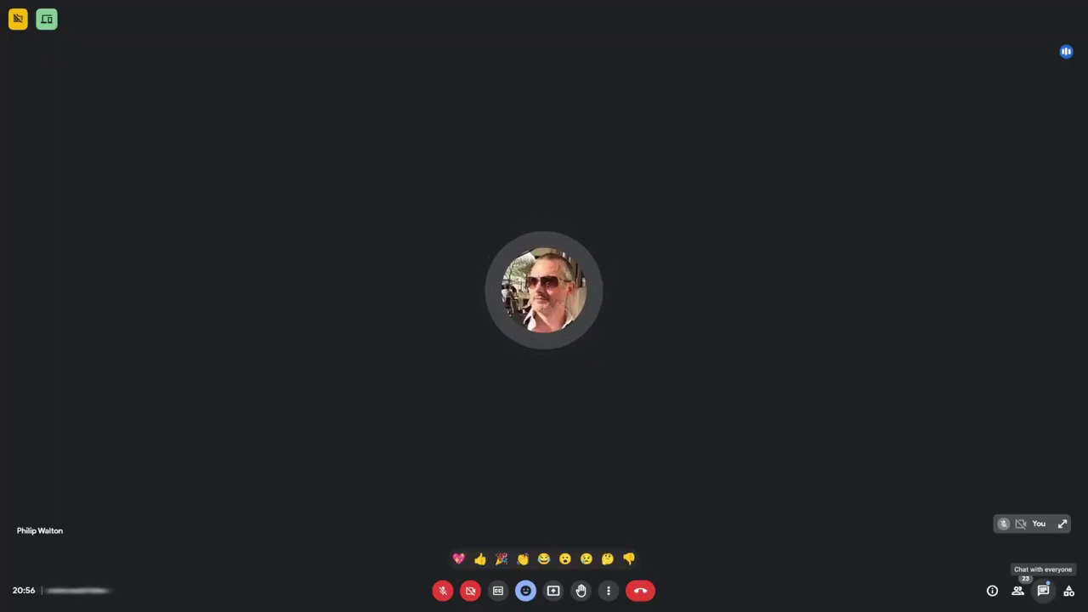
# Open the chat and Activities panels, then change the call layout from Spotlight to Auto
pyautogui.click(1043, 591)
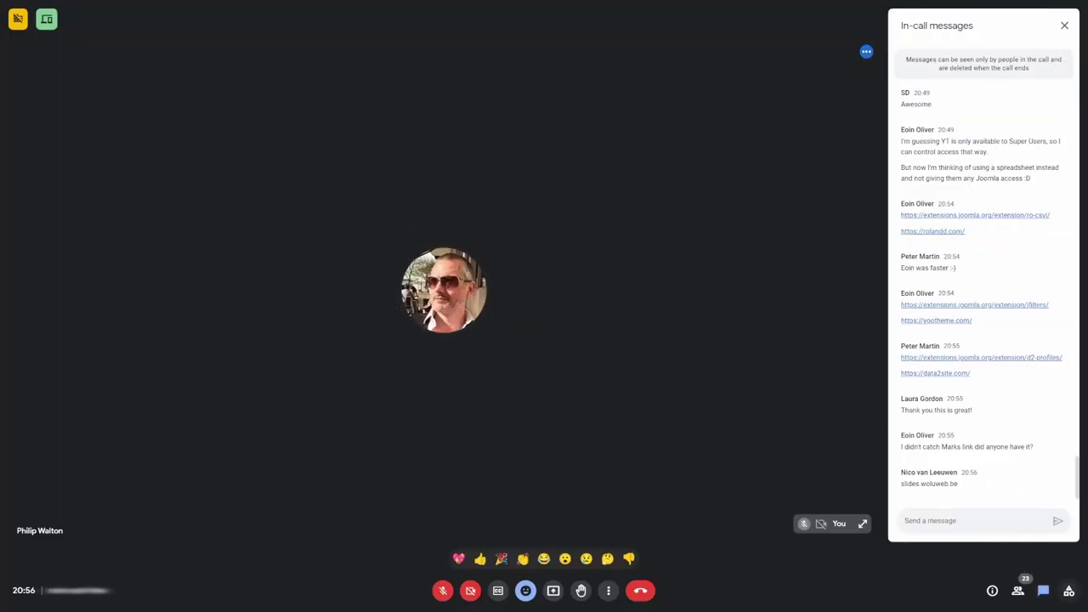
pyautogui.click(1068, 591)
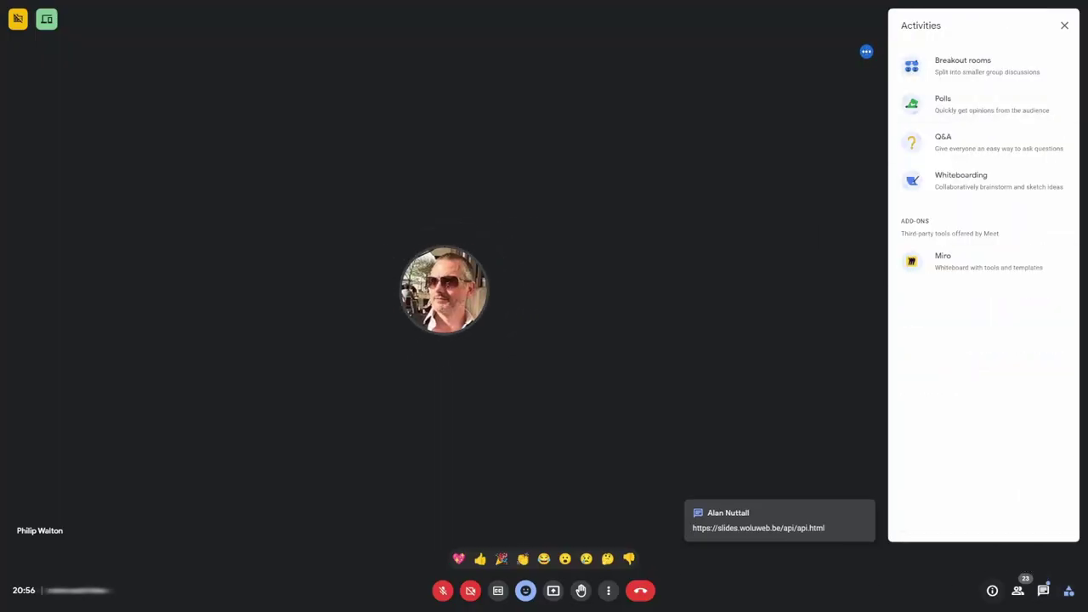
pyautogui.click(608, 591)
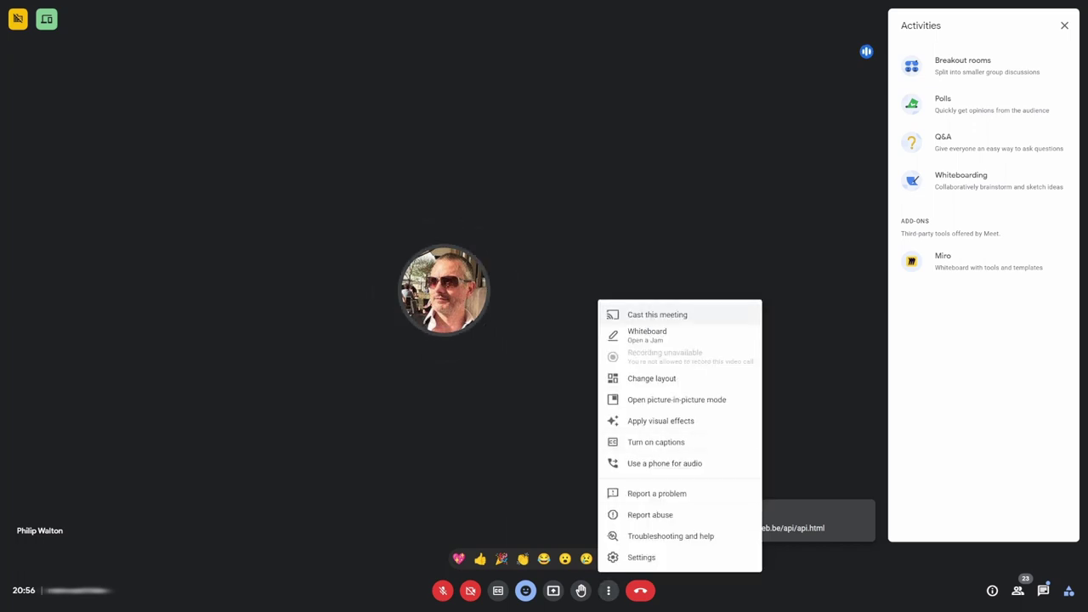
pyautogui.click(651, 378)
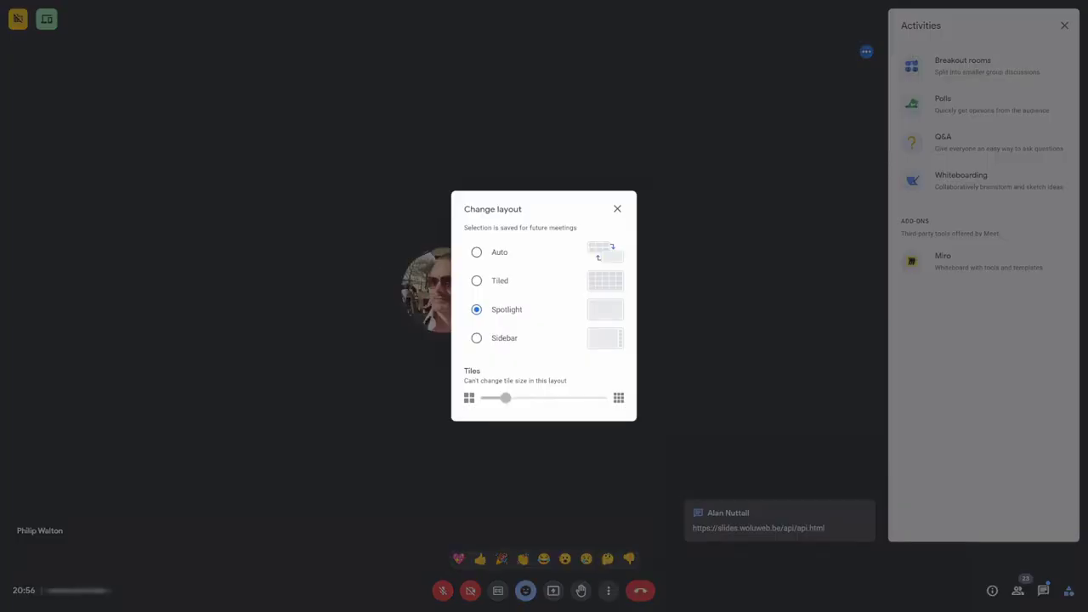
pyautogui.click(476, 252)
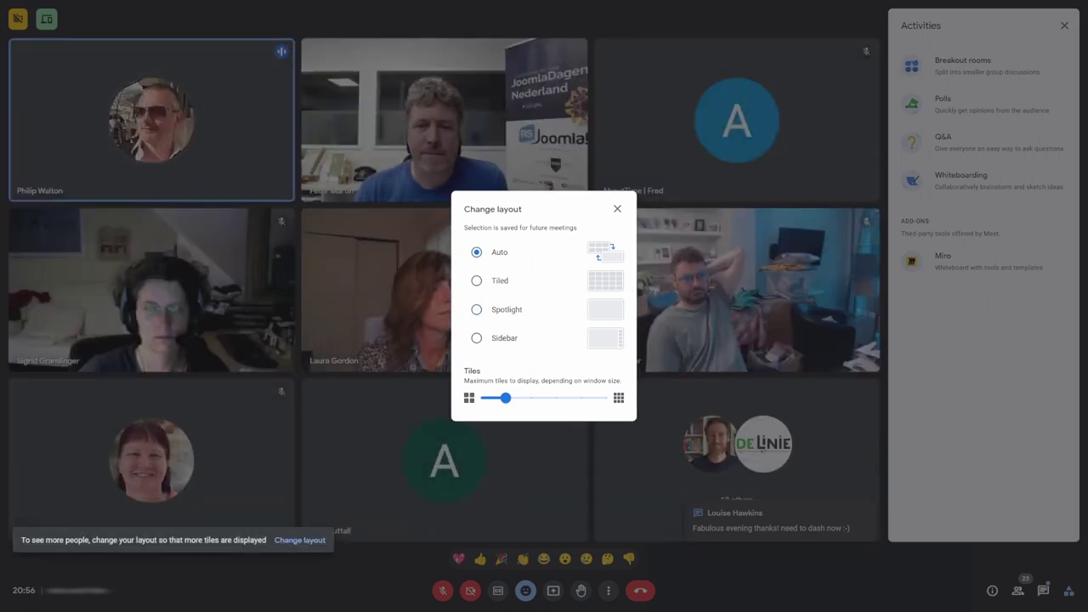
# Dismiss the Change layout dialog with Esc, closing the Activities panel too
pyautogui.press('Escape')
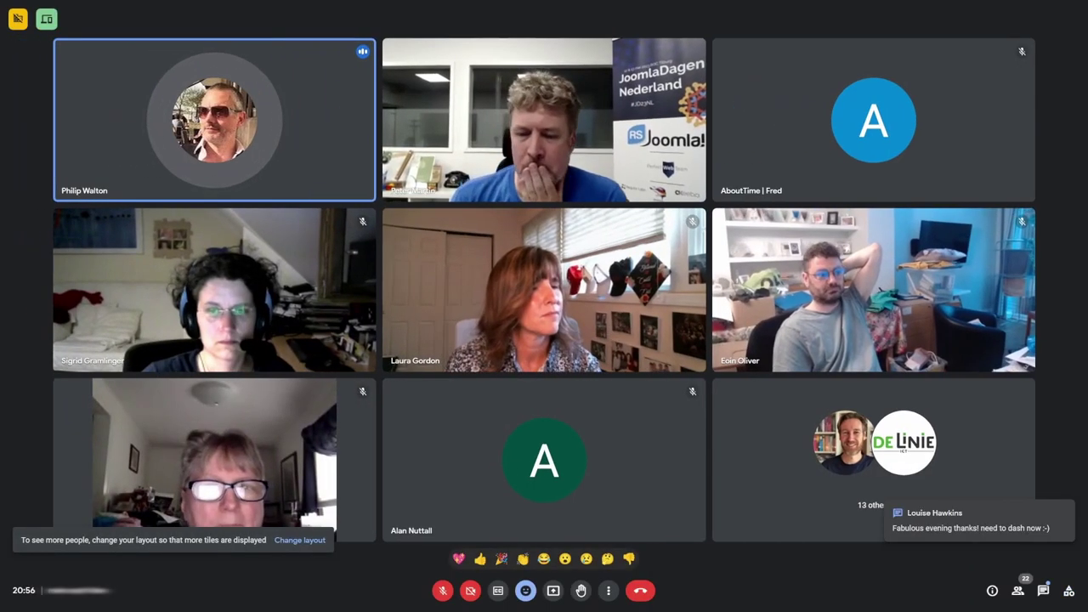